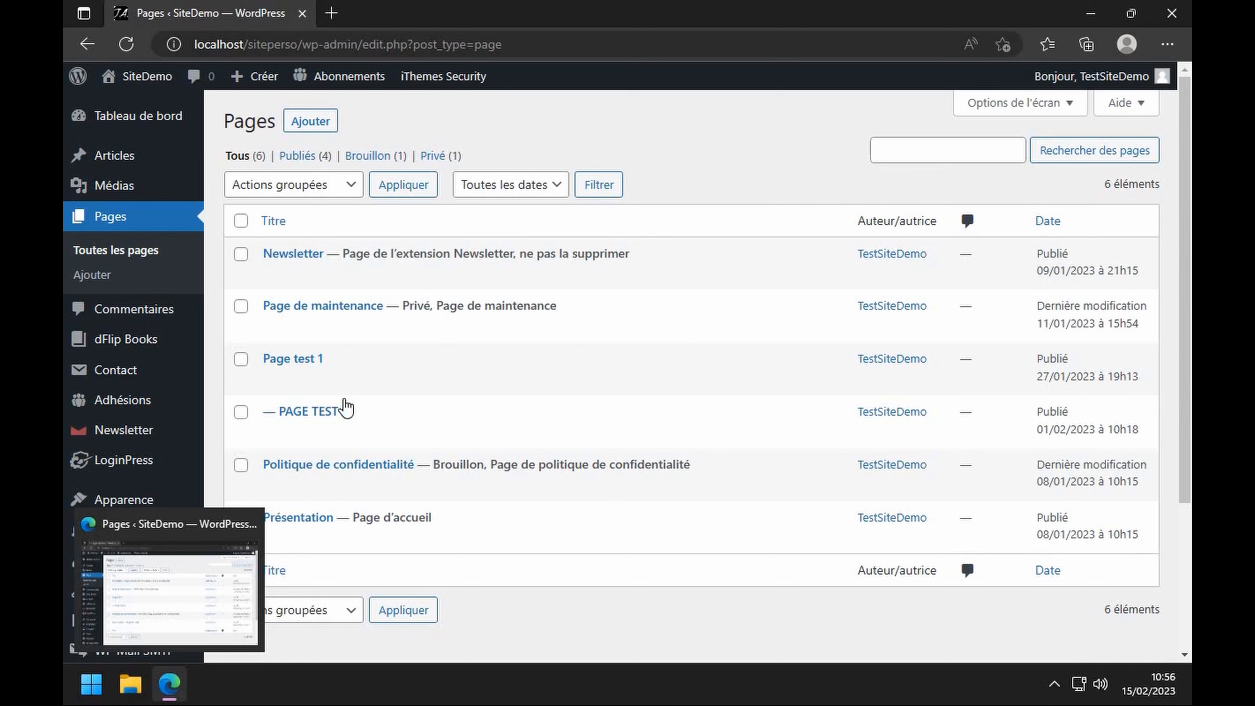
- From Adhésions settings, start a new Gratuit membership level, retrying once from the levels list
{"action": "mouse_move", "coordinate": [150, 123]}
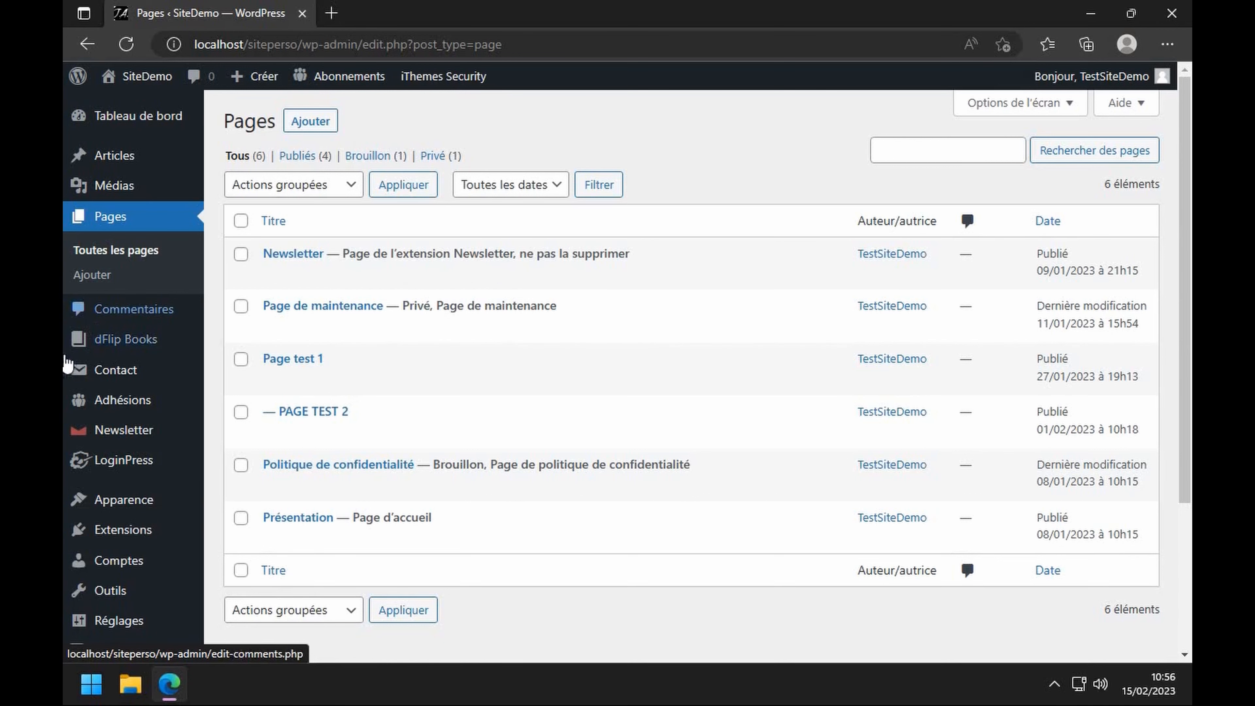
{"action": "mouse_move", "coordinate": [96, 410]}
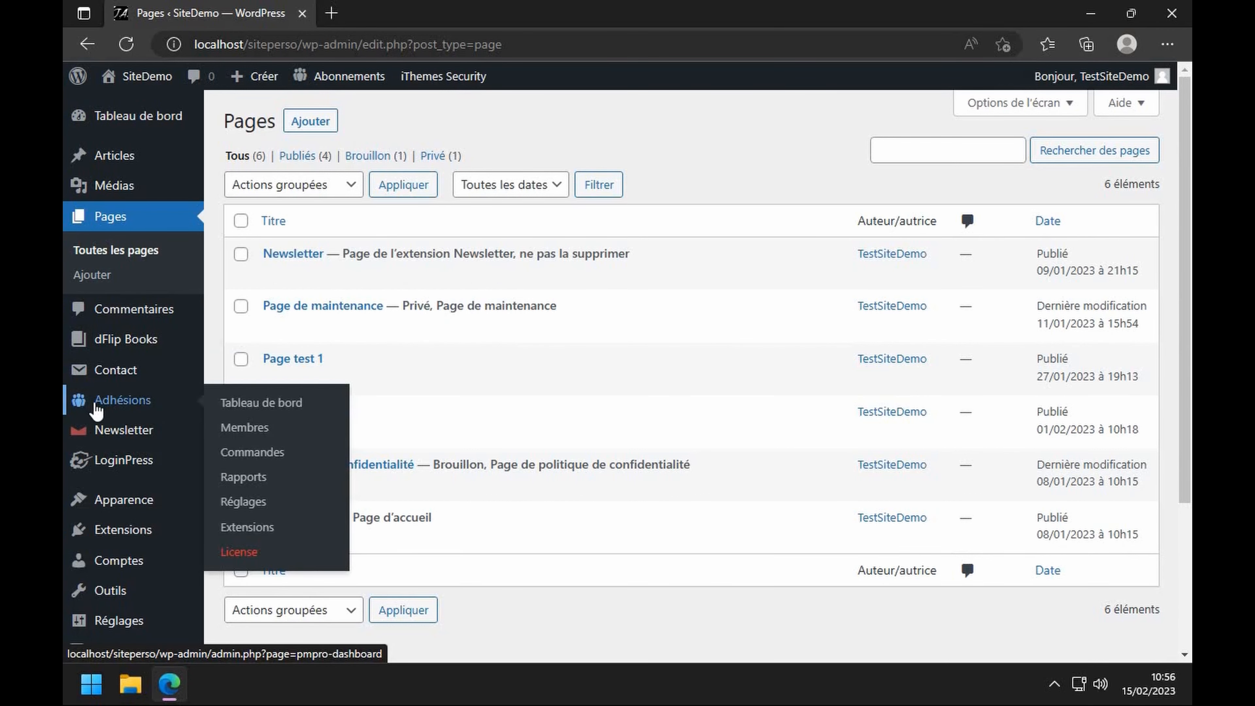
{"action": "left_click", "coordinate": [96, 410]}
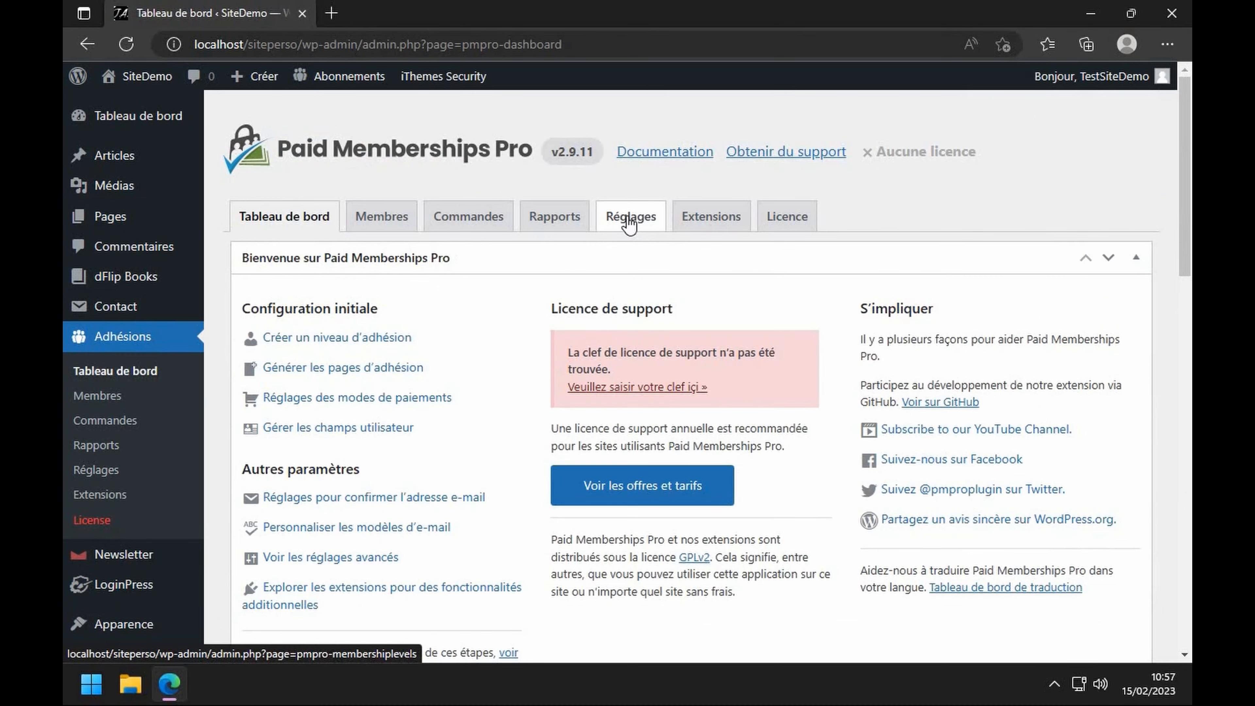
{"action": "left_click", "coordinate": [628, 223]}
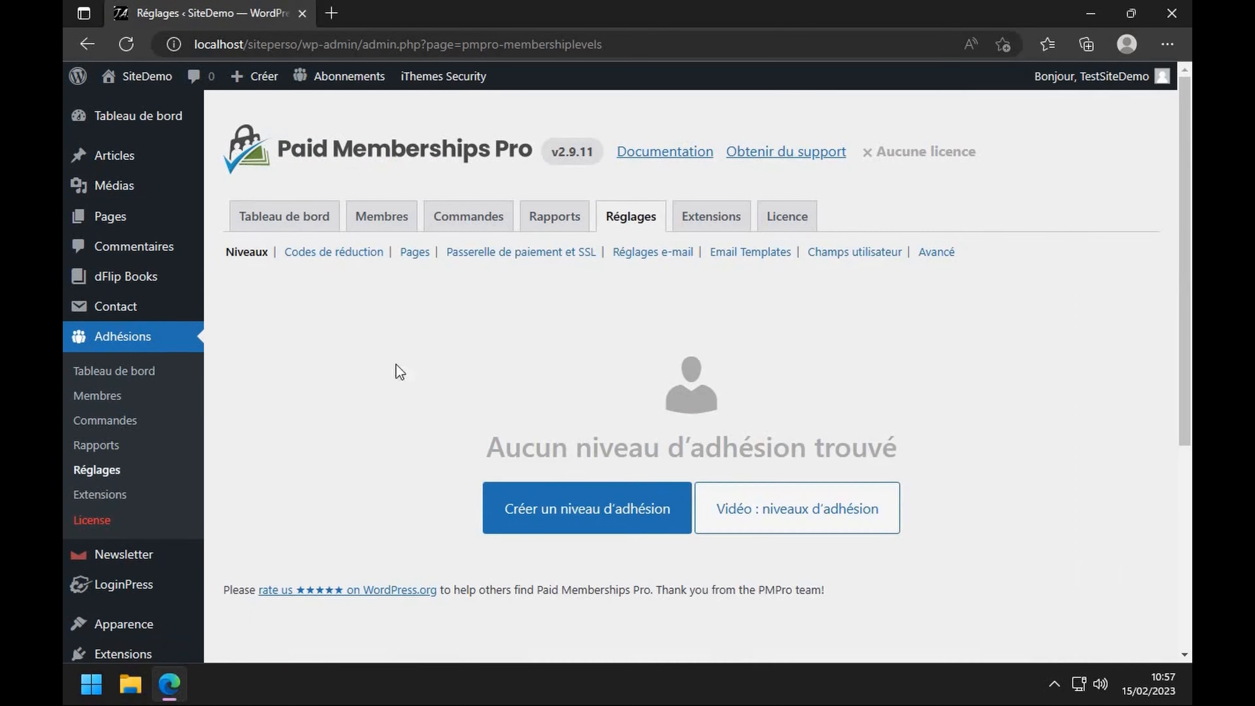
{"action": "left_click", "coordinate": [625, 509]}
{"action": "left_click", "coordinate": [393, 271]}
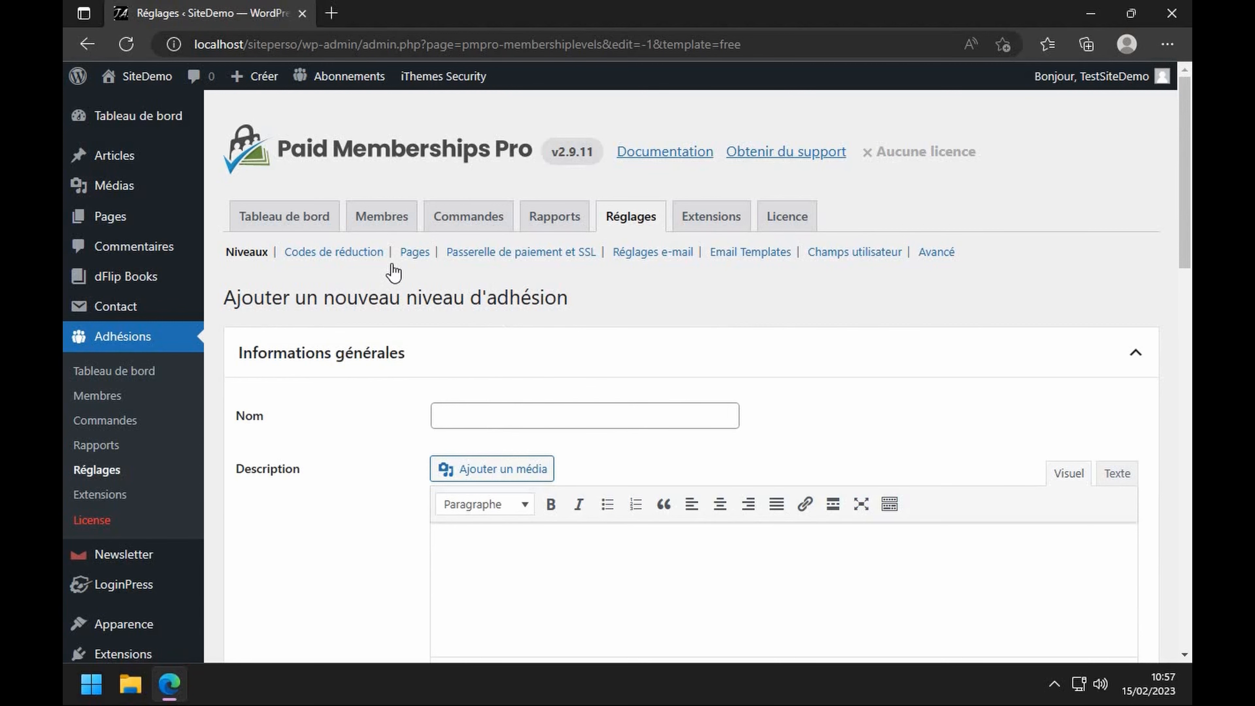
{"action": "left_click", "coordinate": [88, 45]}
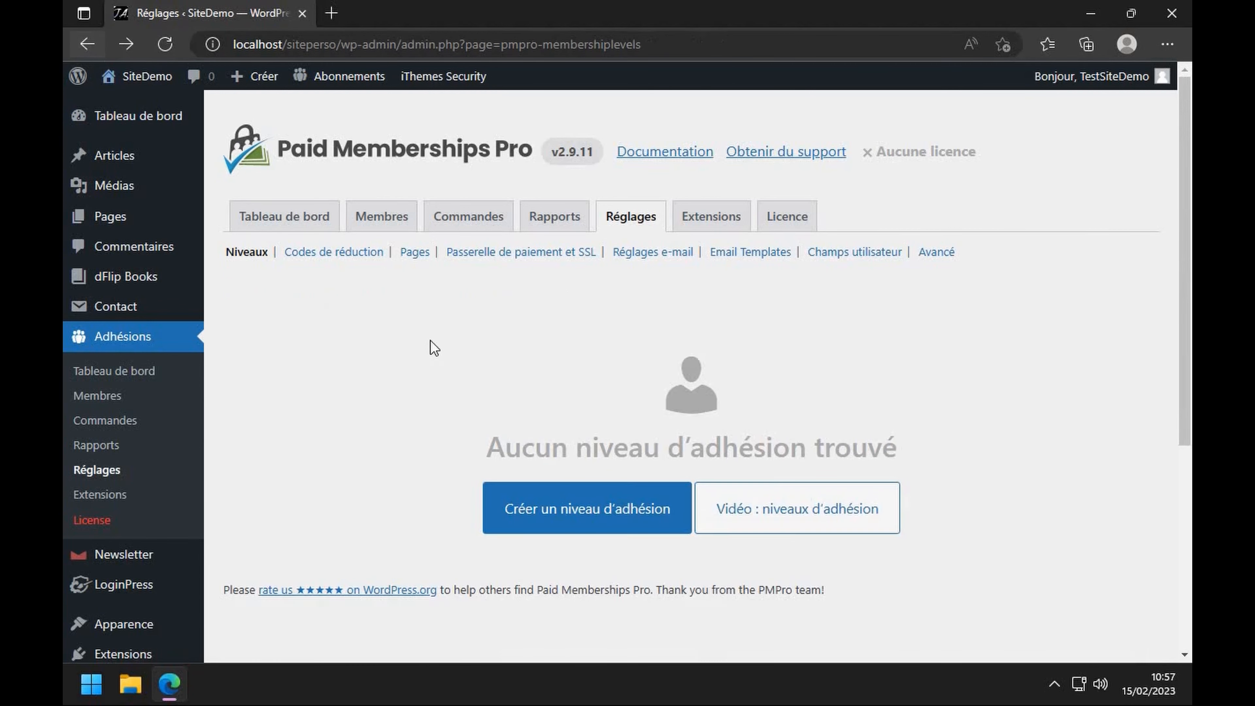
{"action": "left_click", "coordinate": [579, 534]}
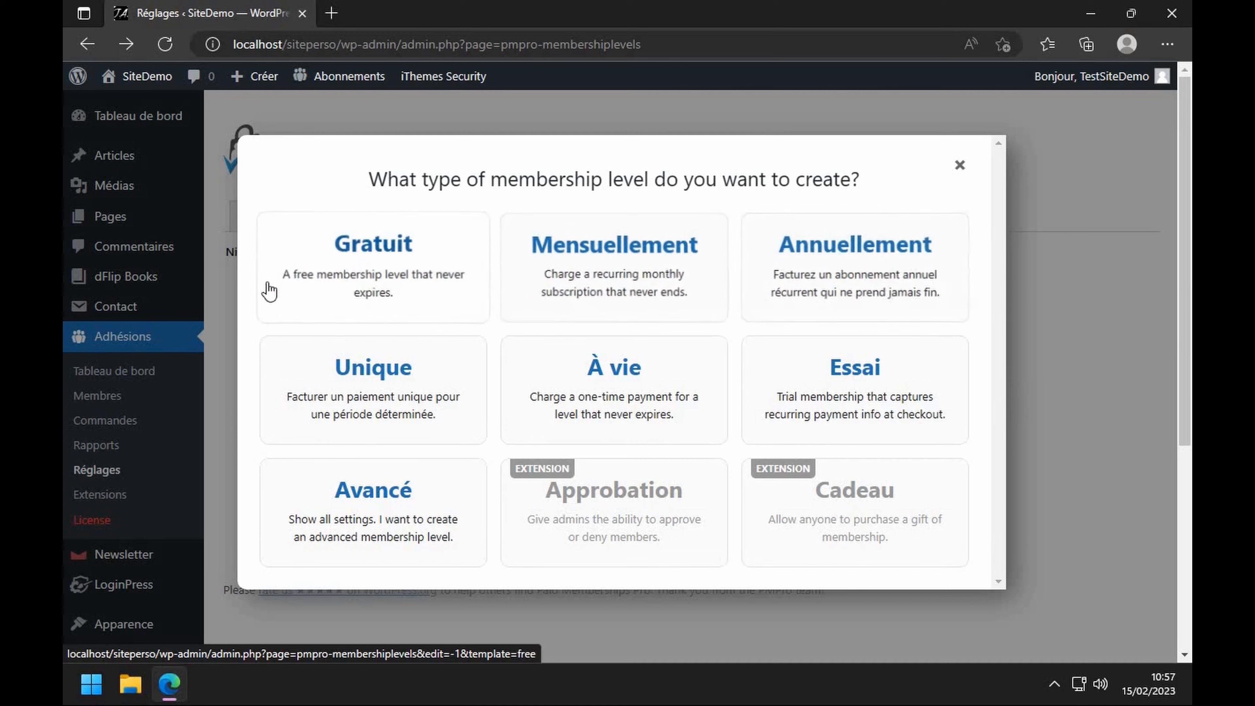
{"action": "left_click", "coordinate": [348, 257]}
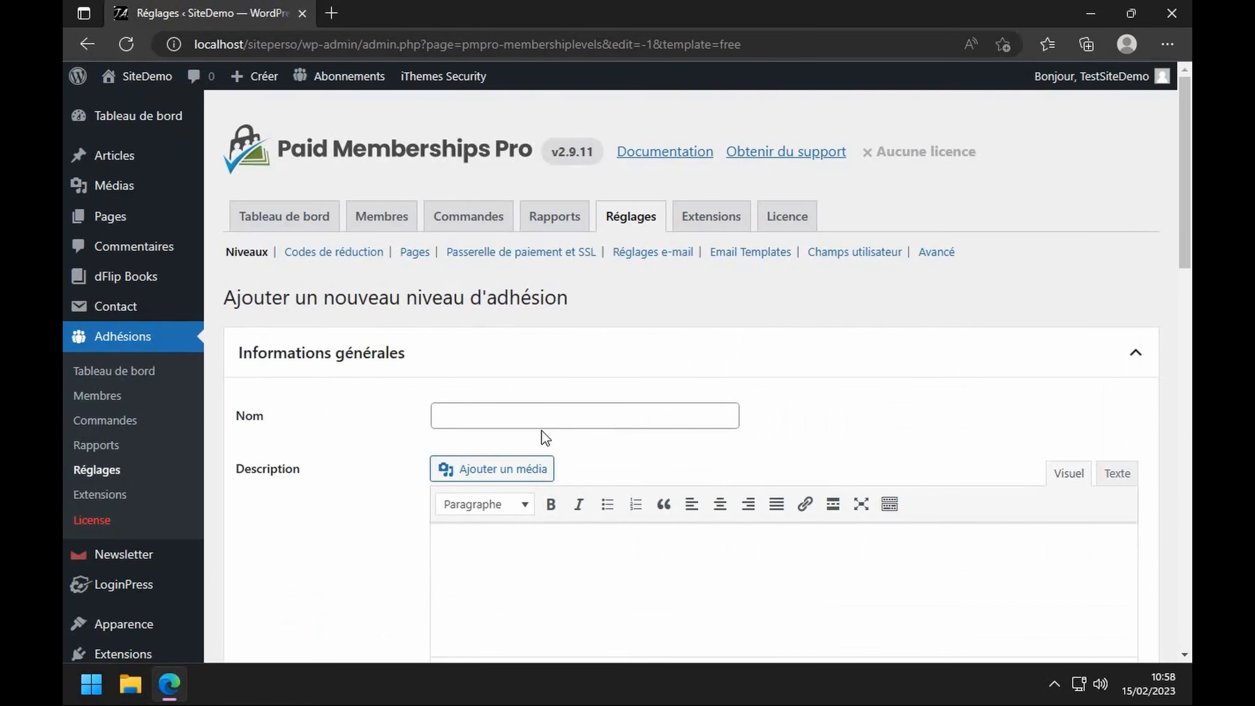
- Name the level 'Classe 1' and describe it as 'Pour les élèves de la classe 1.'
{"action": "left_click", "coordinate": [531, 416]}
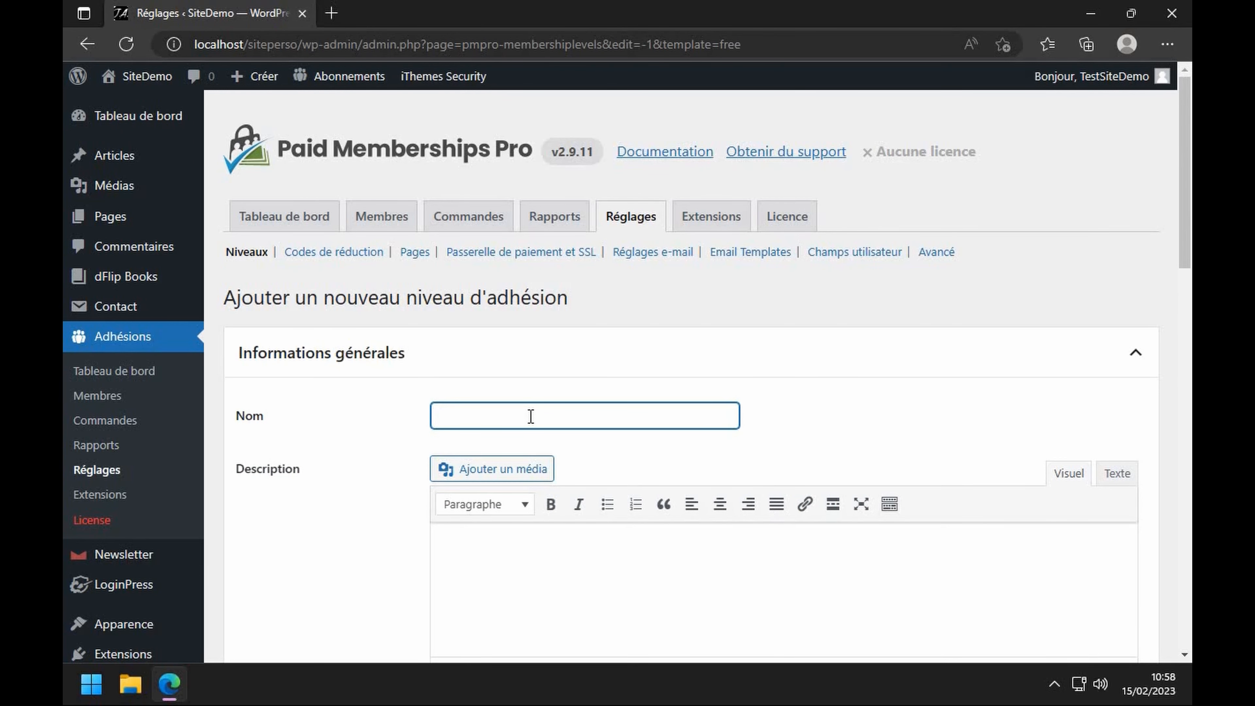
{"action": "type", "text": "Classe 1"}
{"action": "scroll", "coordinate": [531, 416], "scroll_direction": "down", "scroll_amount": 3}
{"action": "left_click", "coordinate": [561, 380]}
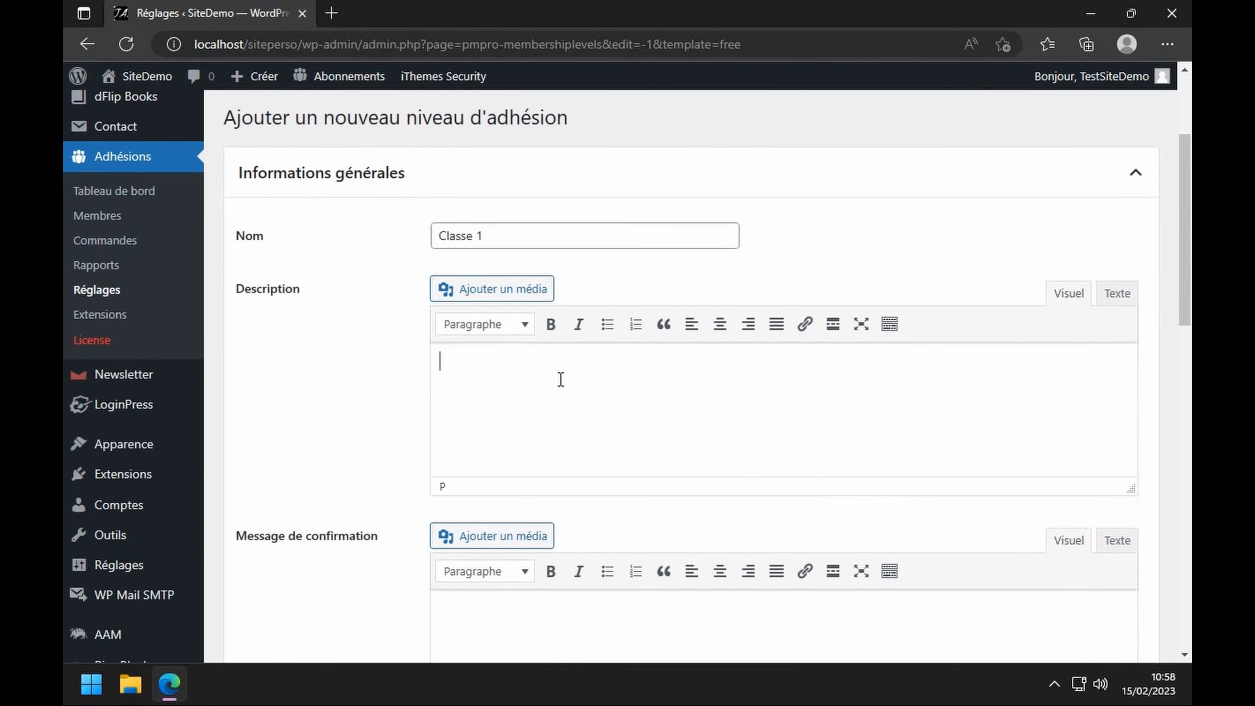
{"action": "type", "text": "Pour les élèves de la classe "}
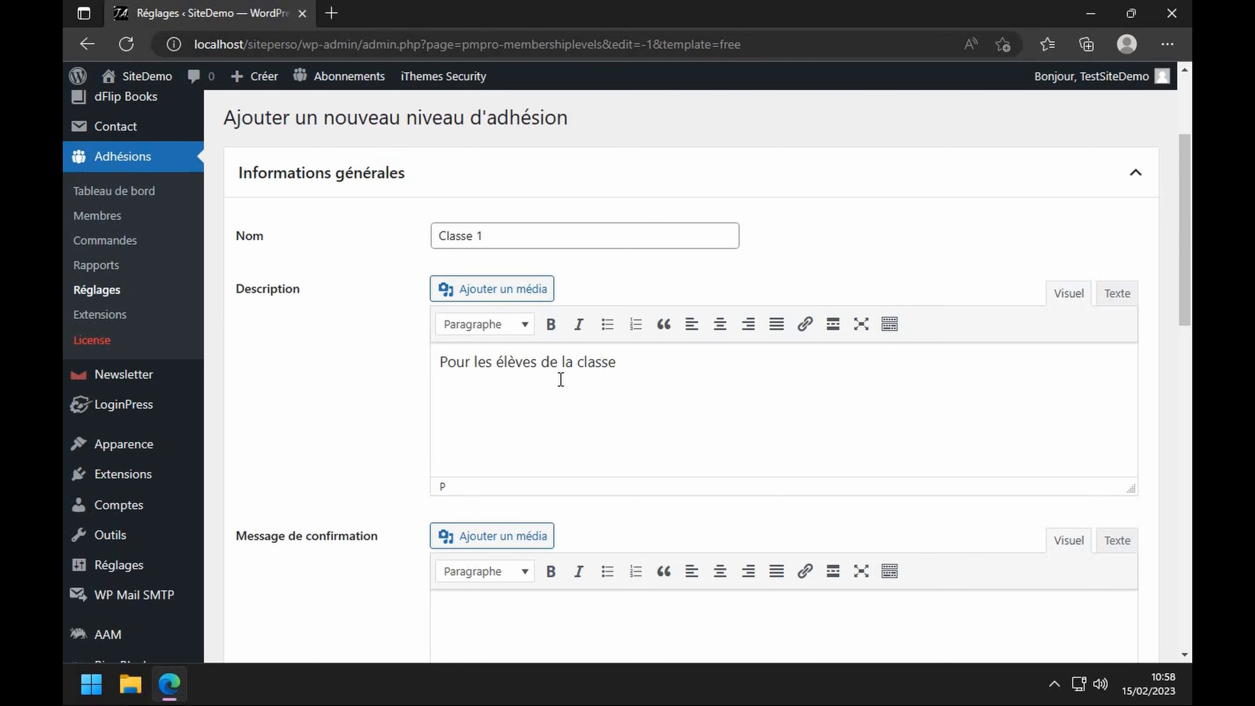
{"action": "type", "text": "1"}
{"action": "key", "text": "Return"}
{"action": "key", "text": "BackSpace"}
{"action": "type", "text": "."}
- Expand the billing and expiration sections, then save the Classe 1 level
{"action": "scroll", "coordinate": [700, 375], "scroll_direction": "down", "scroll_amount": 2}
{"action": "scroll", "coordinate": [698, 373], "scroll_direction": "down", "scroll_amount": 6}
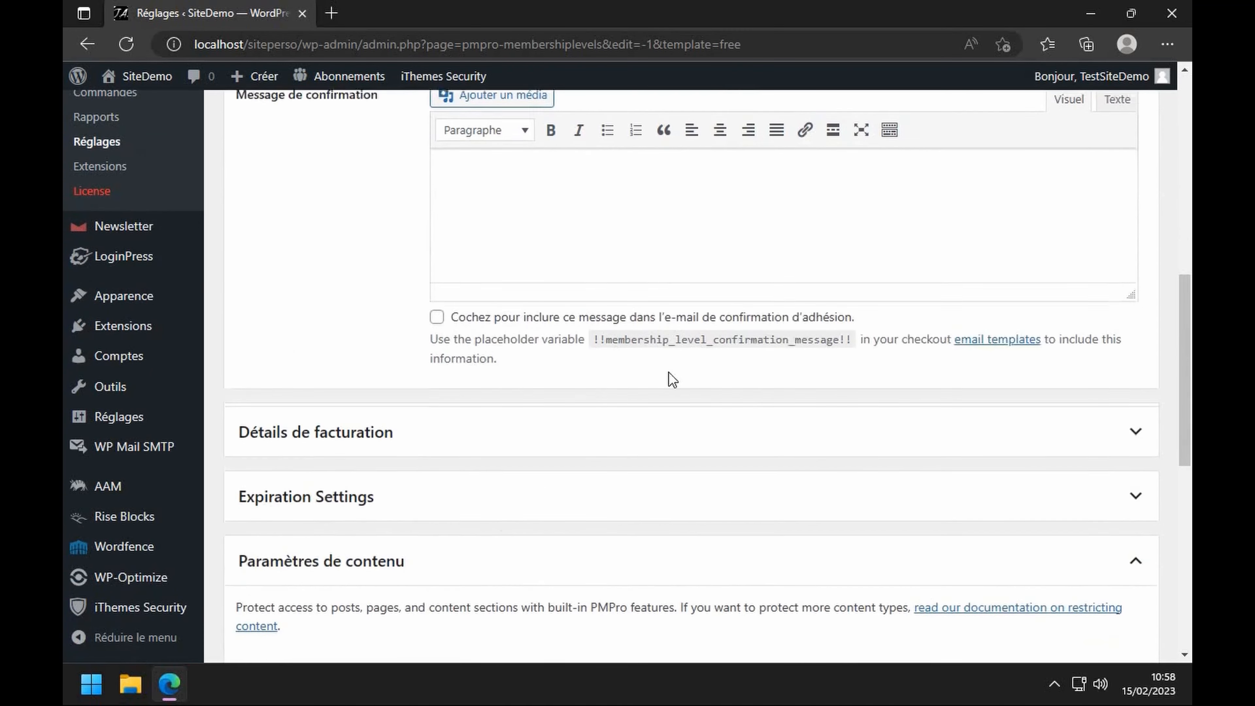
{"action": "scroll", "coordinate": [605, 198], "scroll_direction": "down", "scroll_amount": 3}
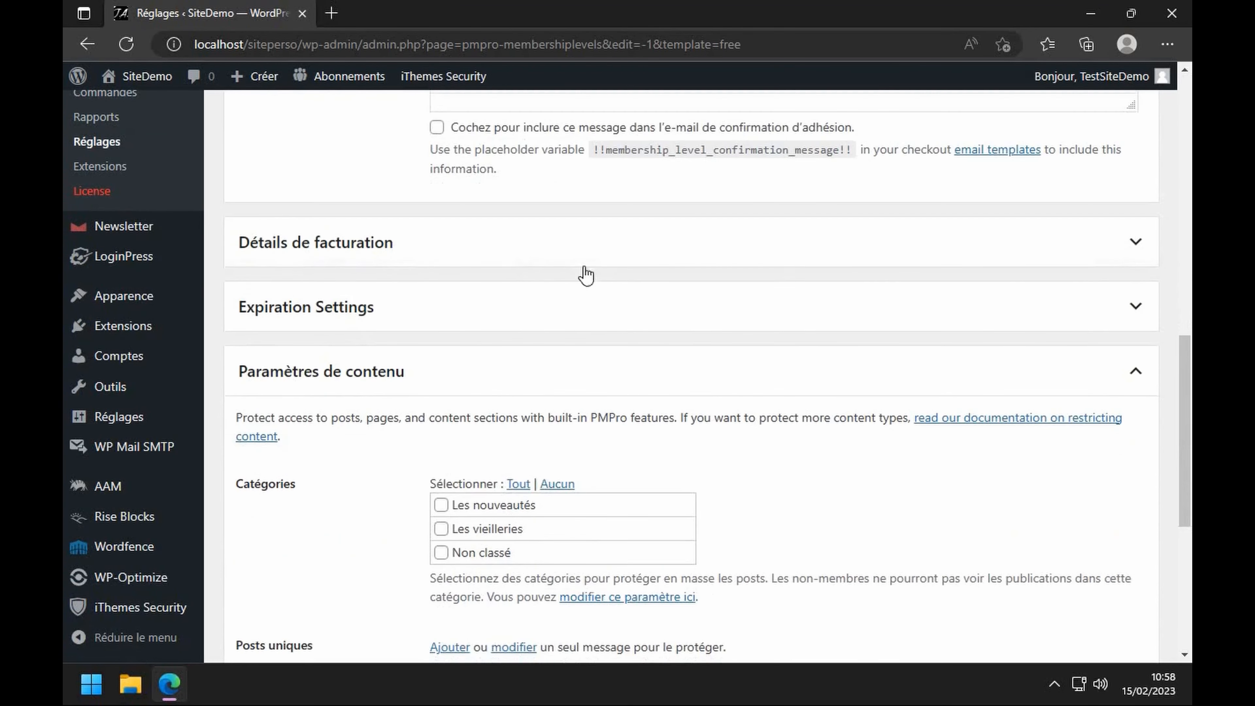
{"action": "left_click", "coordinate": [1141, 247]}
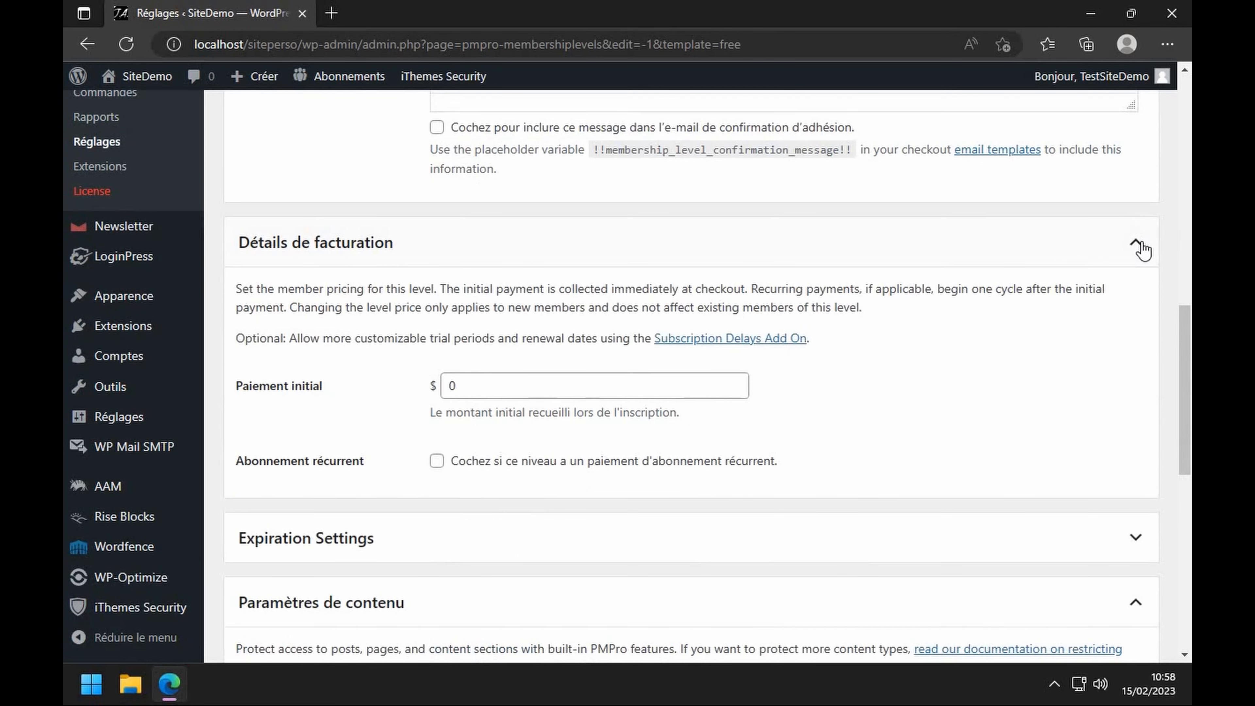
{"action": "scroll", "coordinate": [484, 389], "scroll_direction": "down", "scroll_amount": 3}
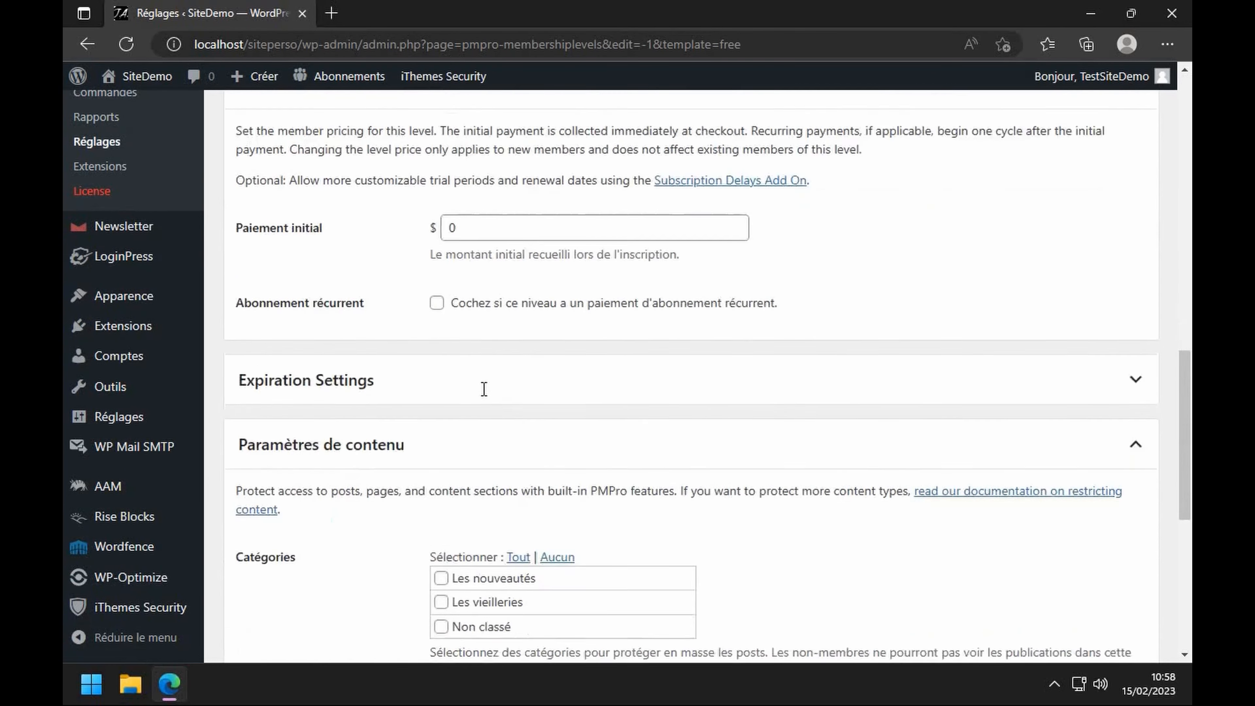
{"action": "scroll", "coordinate": [484, 389], "scroll_direction": "down", "scroll_amount": 2}
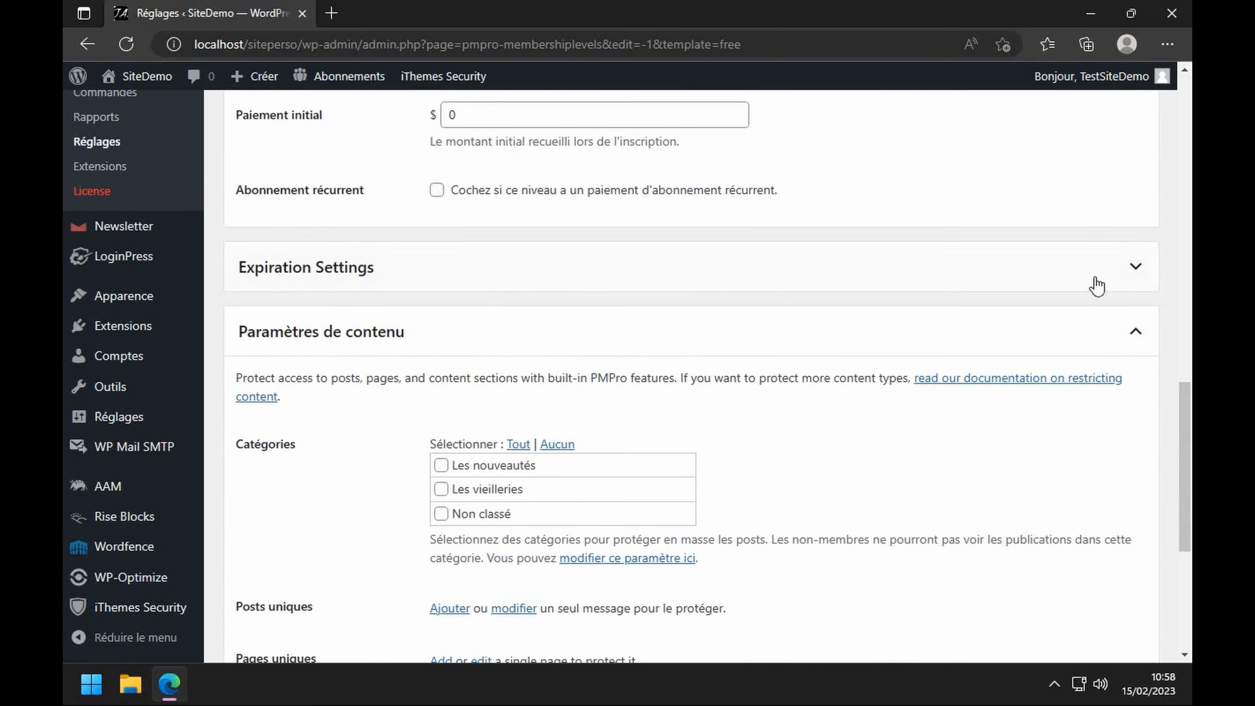
{"action": "left_click", "coordinate": [1131, 267]}
{"action": "scroll", "coordinate": [929, 339], "scroll_direction": "down", "scroll_amount": 1}
{"action": "scroll", "coordinate": [929, 340], "scroll_direction": "down", "scroll_amount": 5}
{"action": "left_click", "coordinate": [364, 541]}
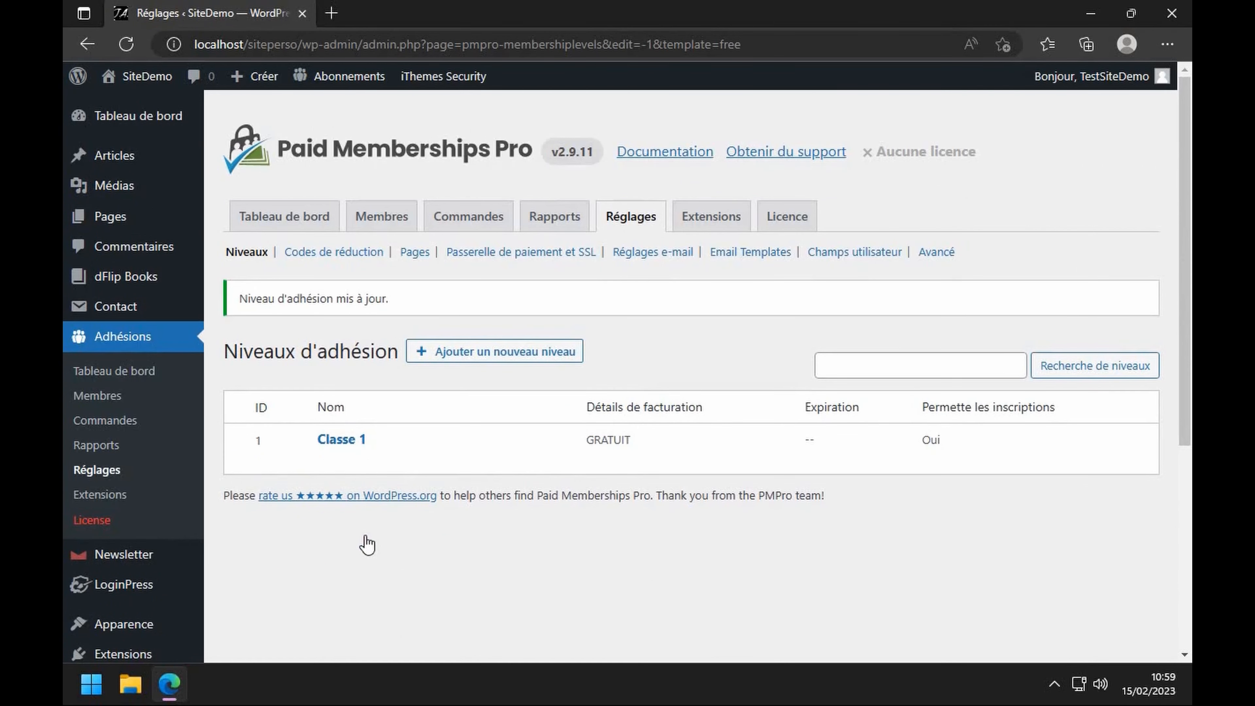
- Save a Gratuit level 'Classe 2' described 'Pour les élèves de la classe', then view Members
{"action": "left_click", "coordinate": [513, 365]}
{"action": "left_click", "coordinate": [402, 284]}
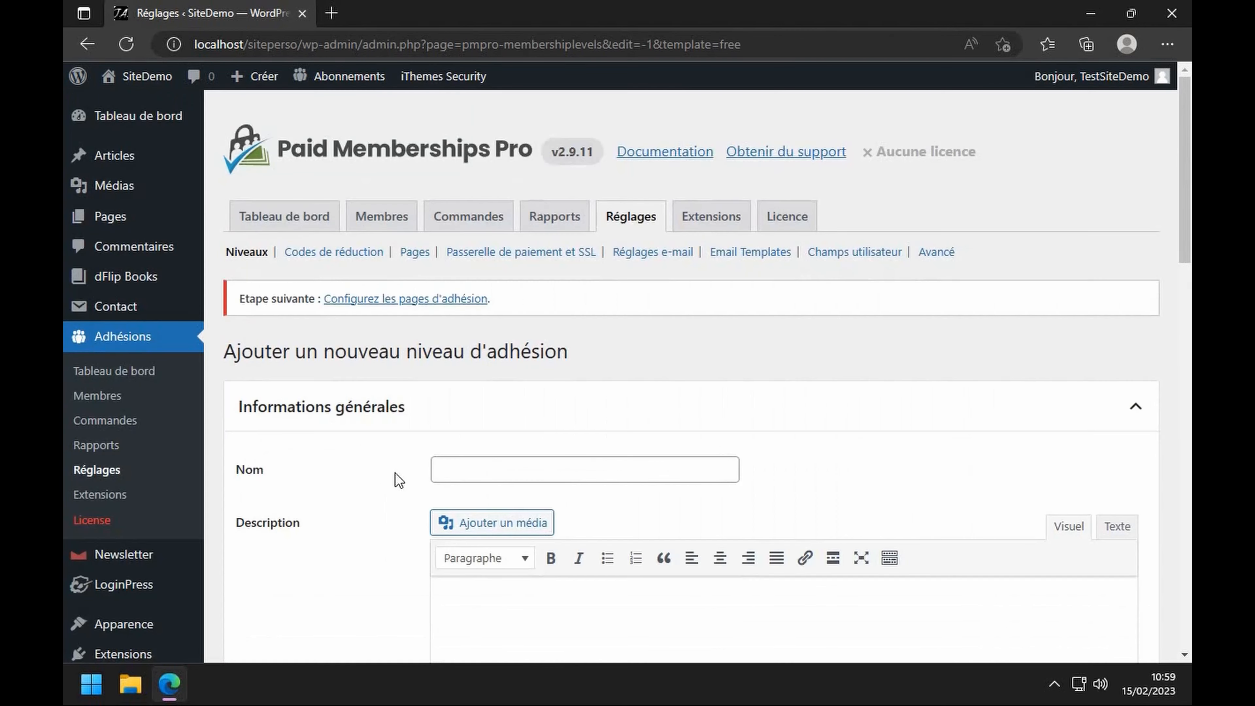
{"action": "left_click", "coordinate": [461, 469]}
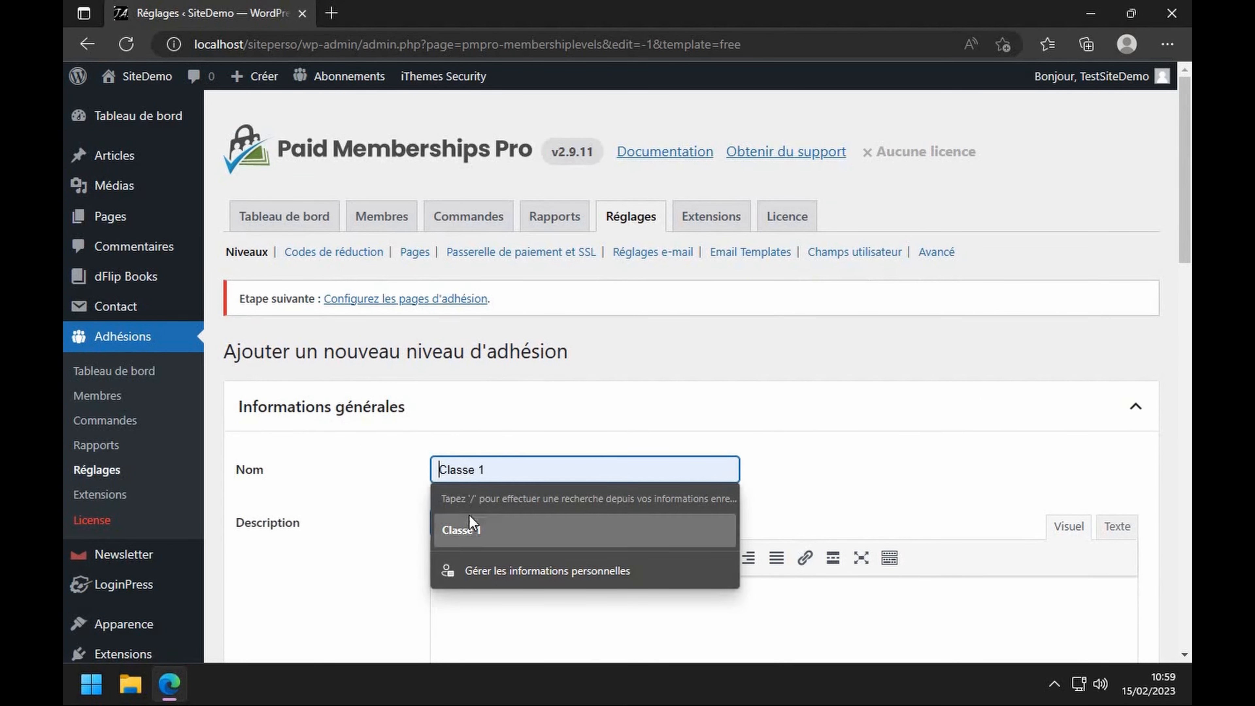
{"action": "type", "text": "Classe 2"}
{"action": "left_click", "coordinate": [549, 601]}
{"action": "type", "text": "Pour les élèves de la classe"}
{"action": "scroll", "coordinate": [336, 482], "scroll_direction": "down", "scroll_amount": 15}
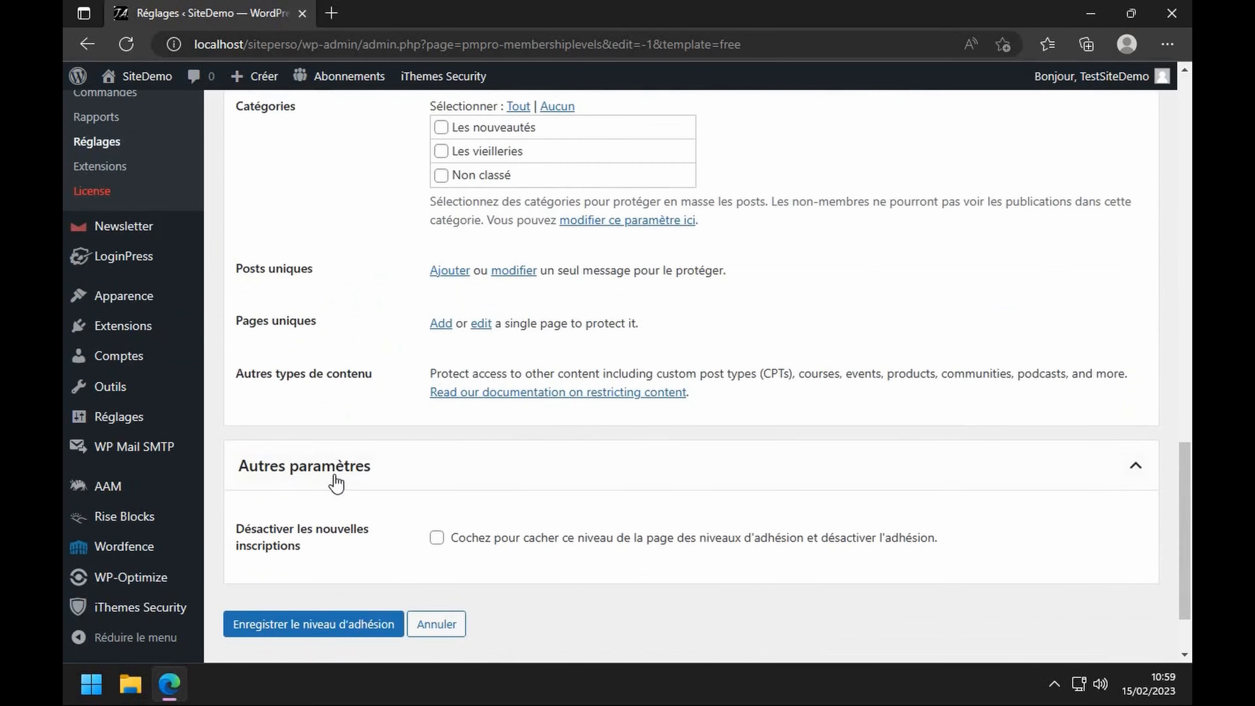
{"action": "left_click", "coordinate": [323, 631]}
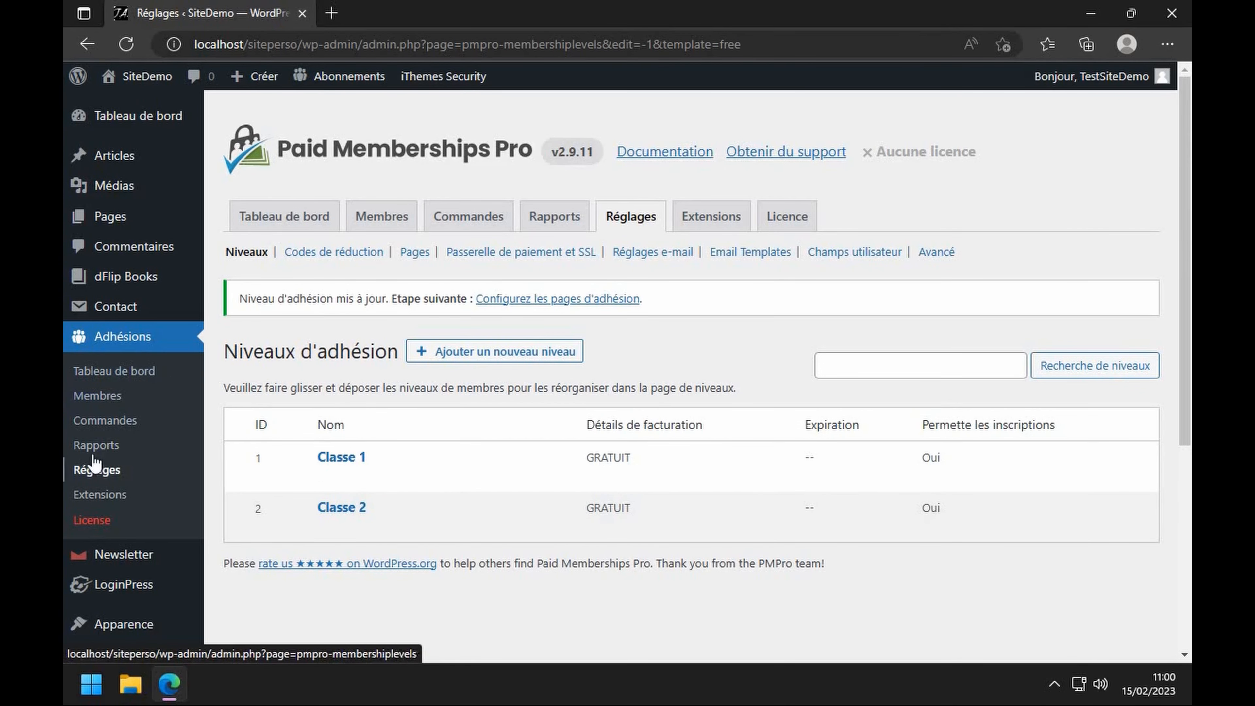
{"action": "left_click", "coordinate": [112, 406]}
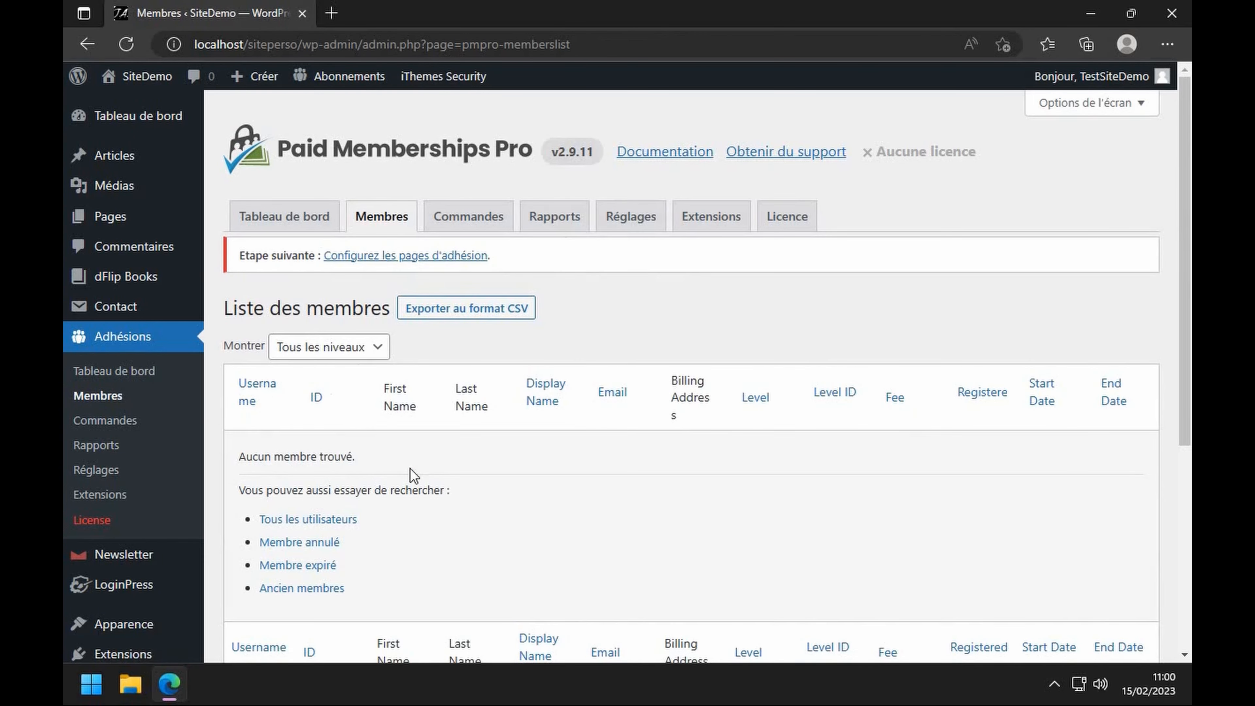
- Start a new user with username and first name 'Eleve 1' and the student's e-mail address
{"action": "scroll", "coordinate": [302, 448], "scroll_direction": "down", "scroll_amount": 6}
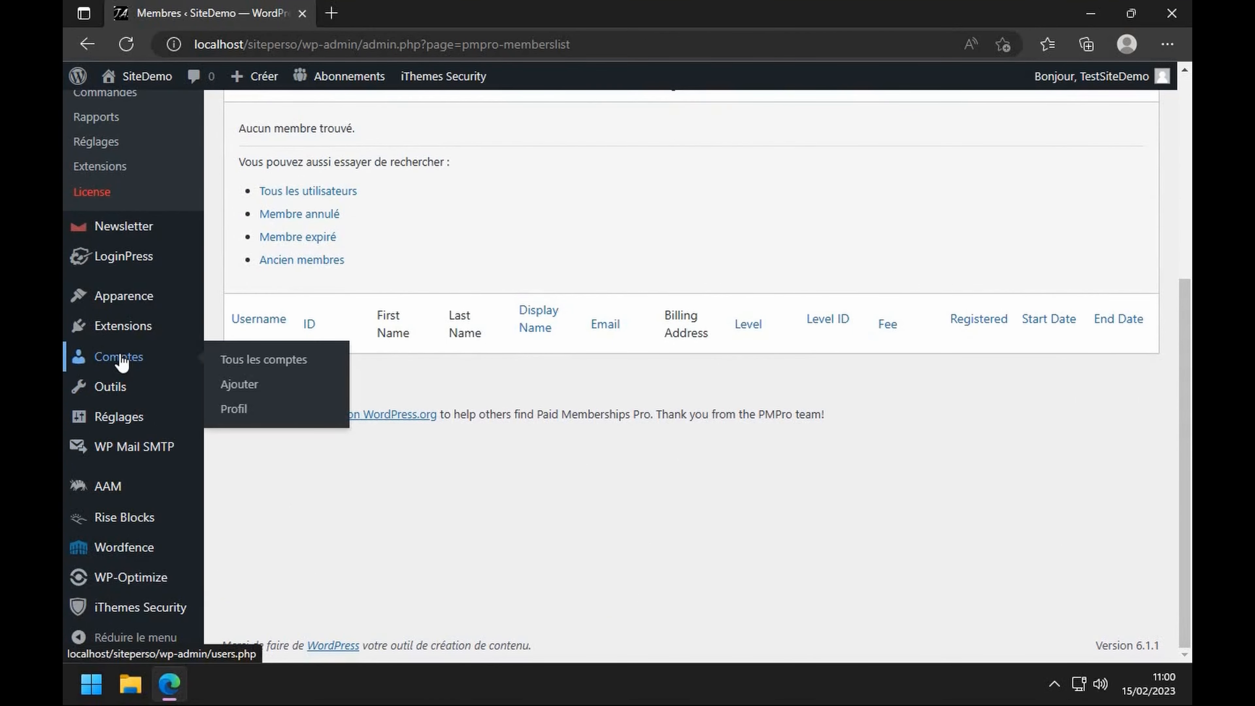
{"action": "left_click", "coordinate": [123, 358]}
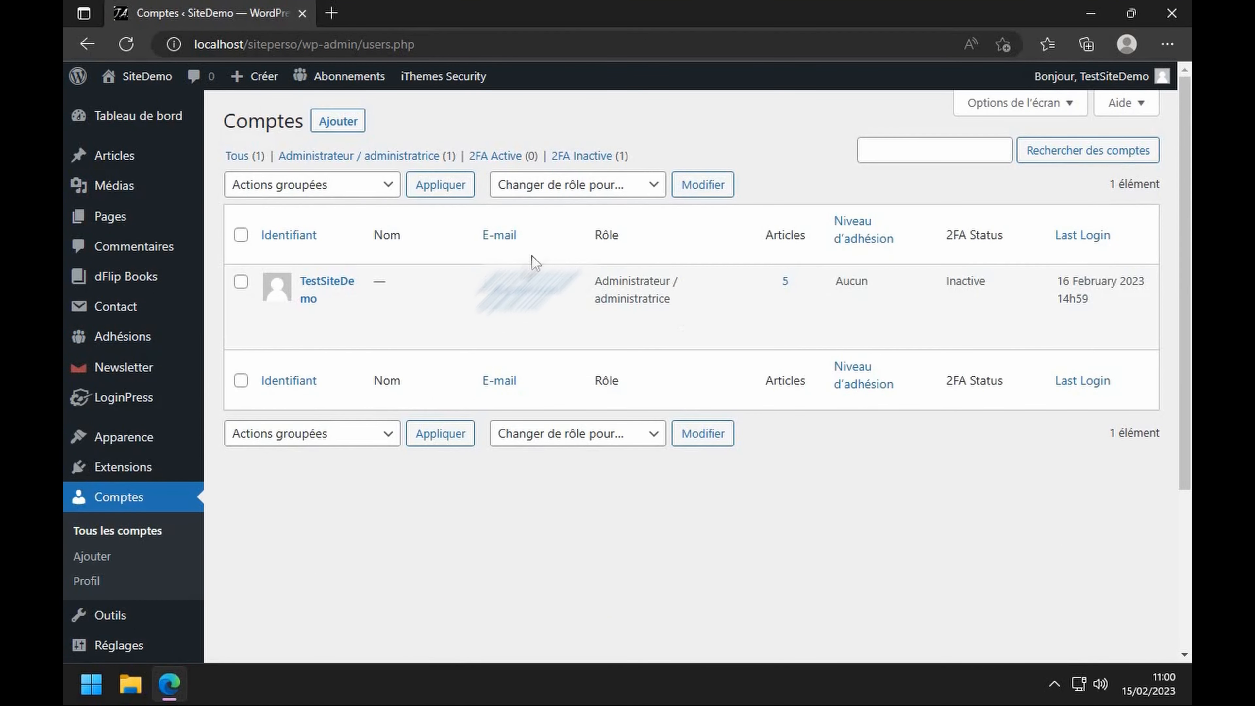
{"action": "left_click", "coordinate": [338, 120]}
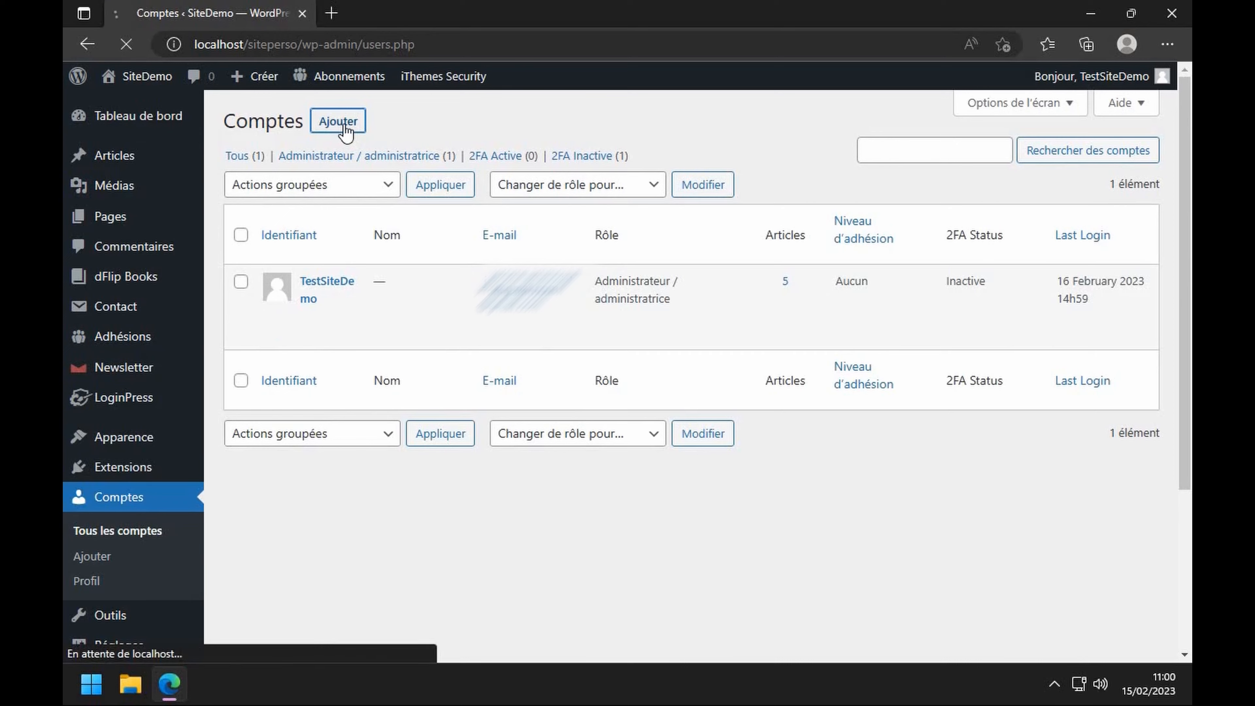
{"action": "left_click", "coordinate": [512, 206]}
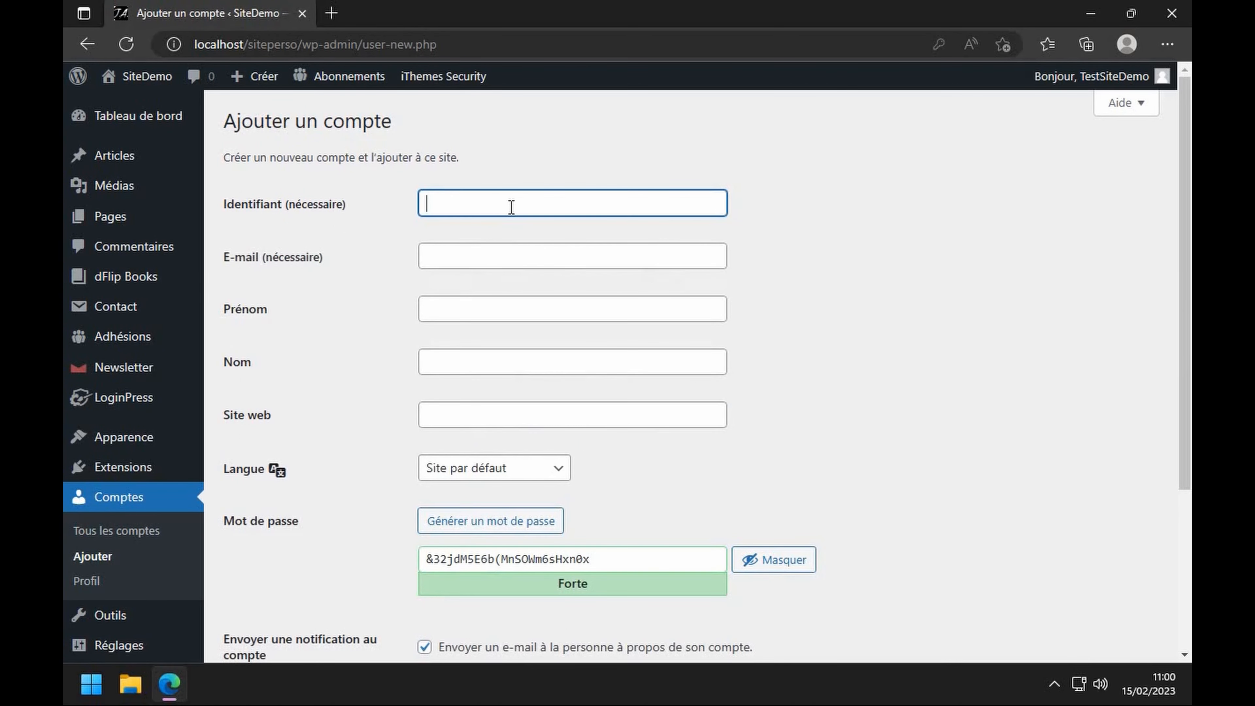
{"action": "type", "text": "Eleve 1"}
{"action": "left_click", "coordinate": [457, 259]}
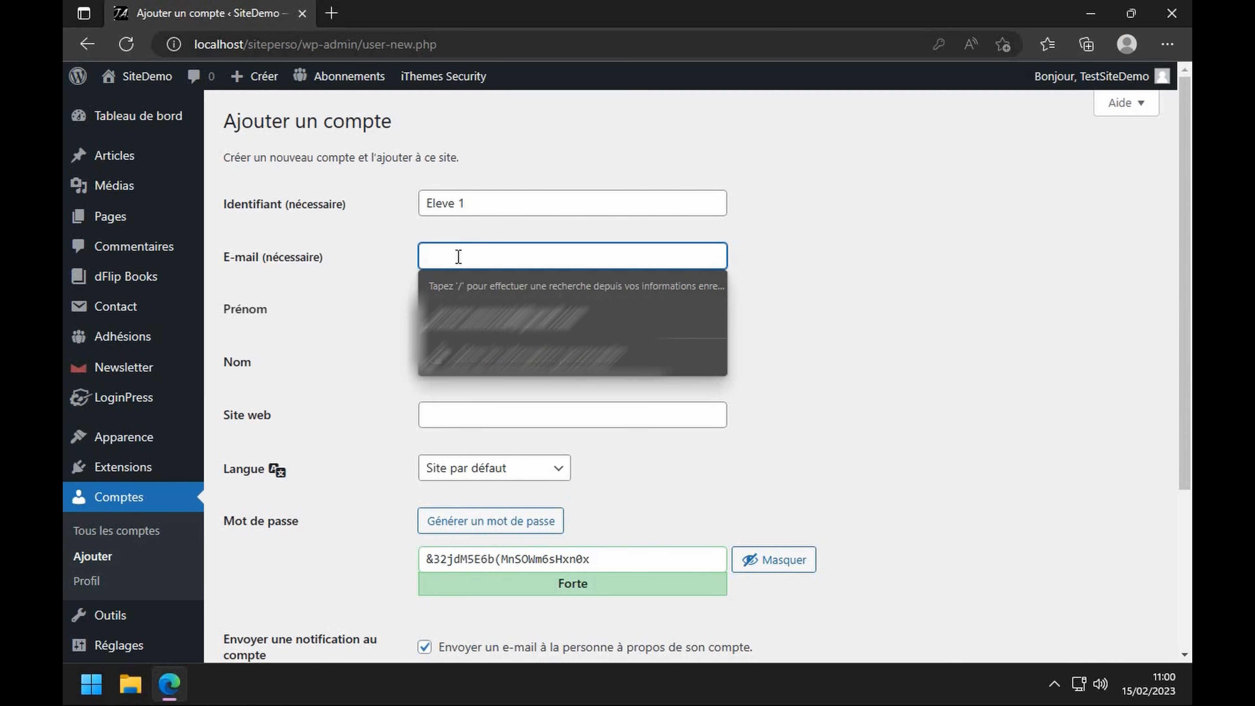
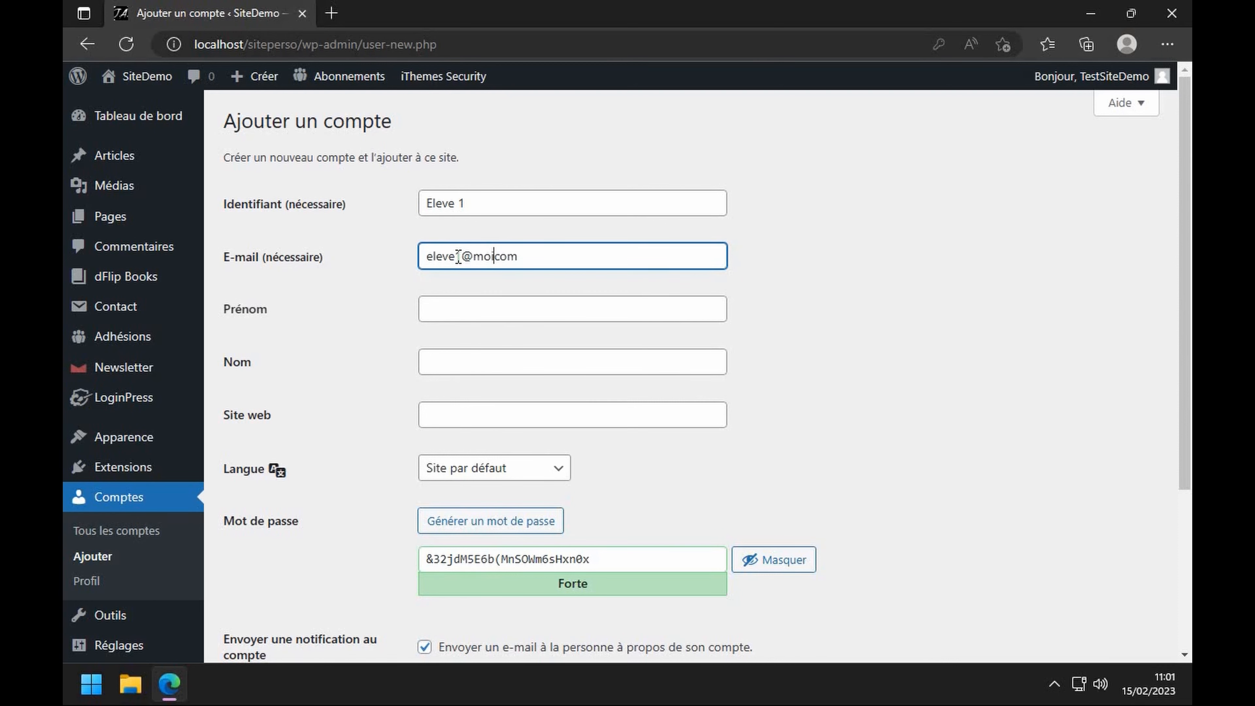
{"action": "left_click", "coordinate": [534, 305]}
{"action": "type", "text": "E"}
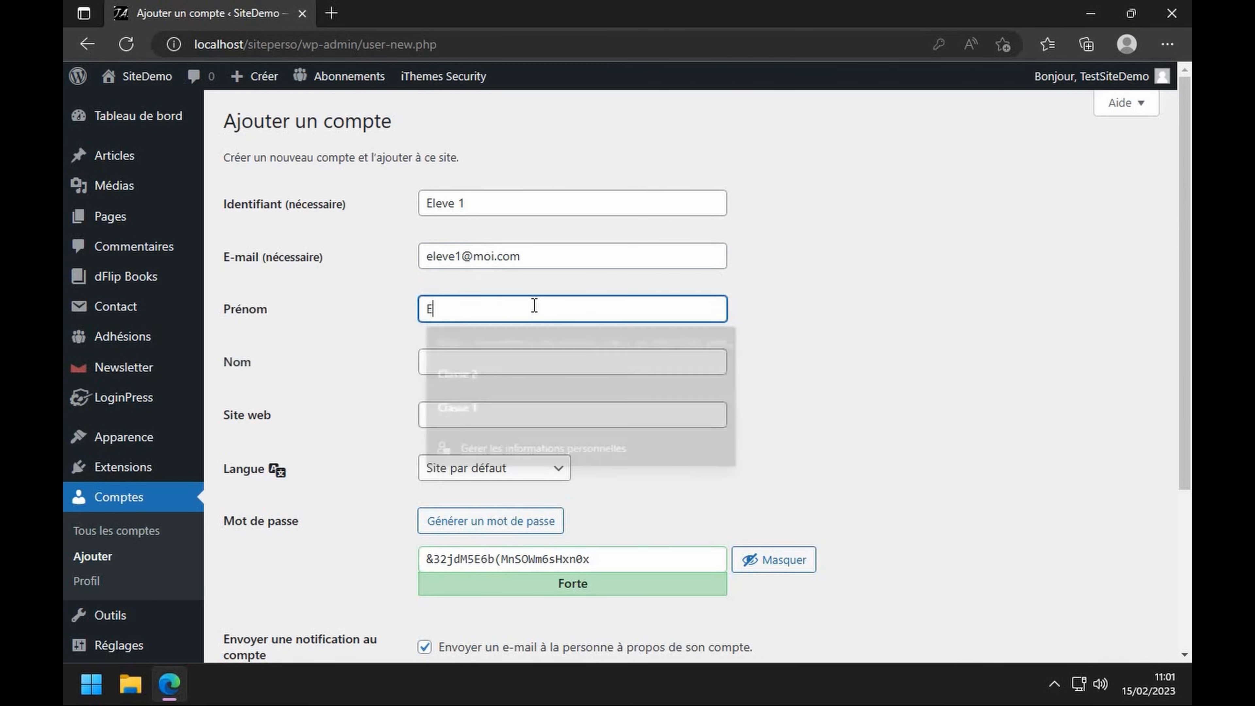
{"action": "type", "text": "leve 1"}
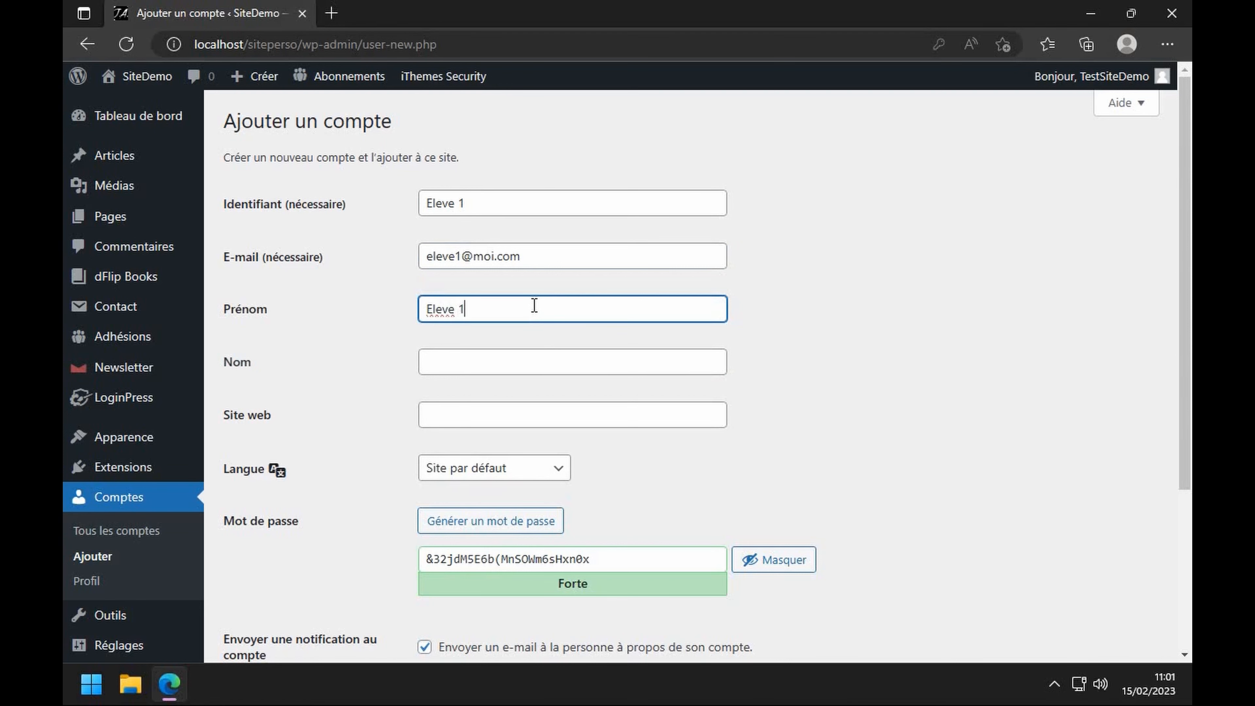
{"action": "left_click", "coordinate": [502, 356]}
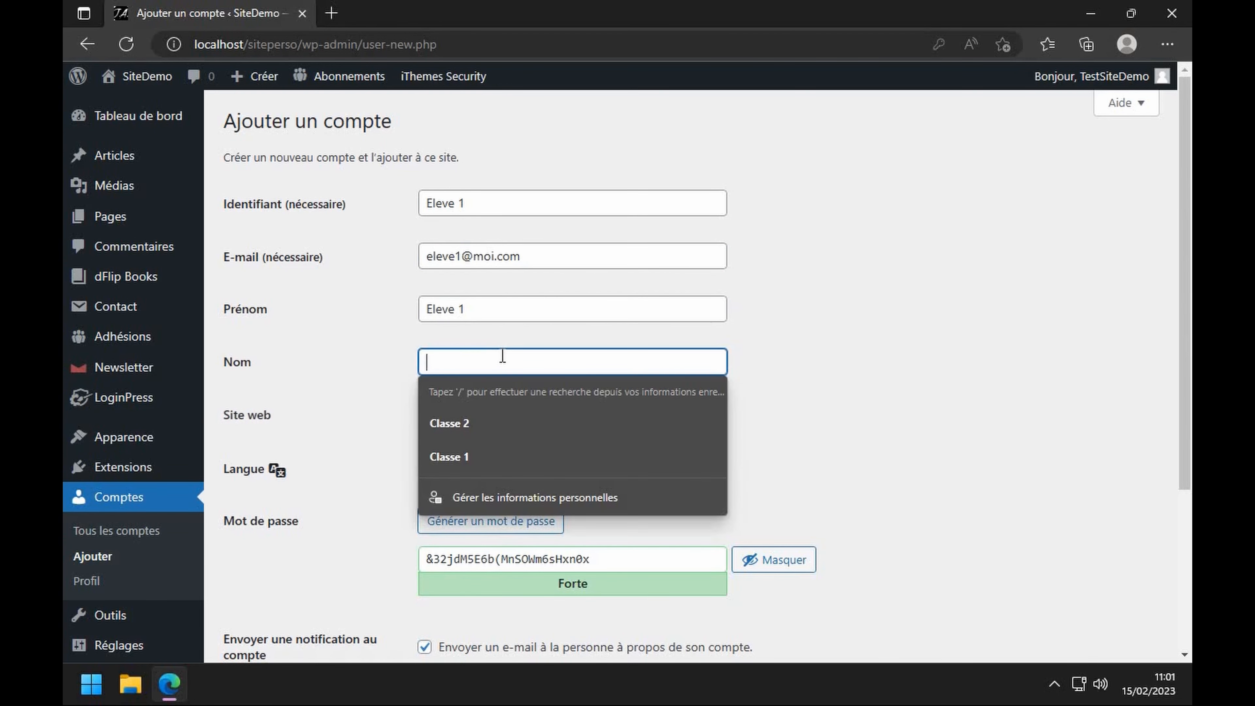
{"action": "type", "text": "Eleve 1"}
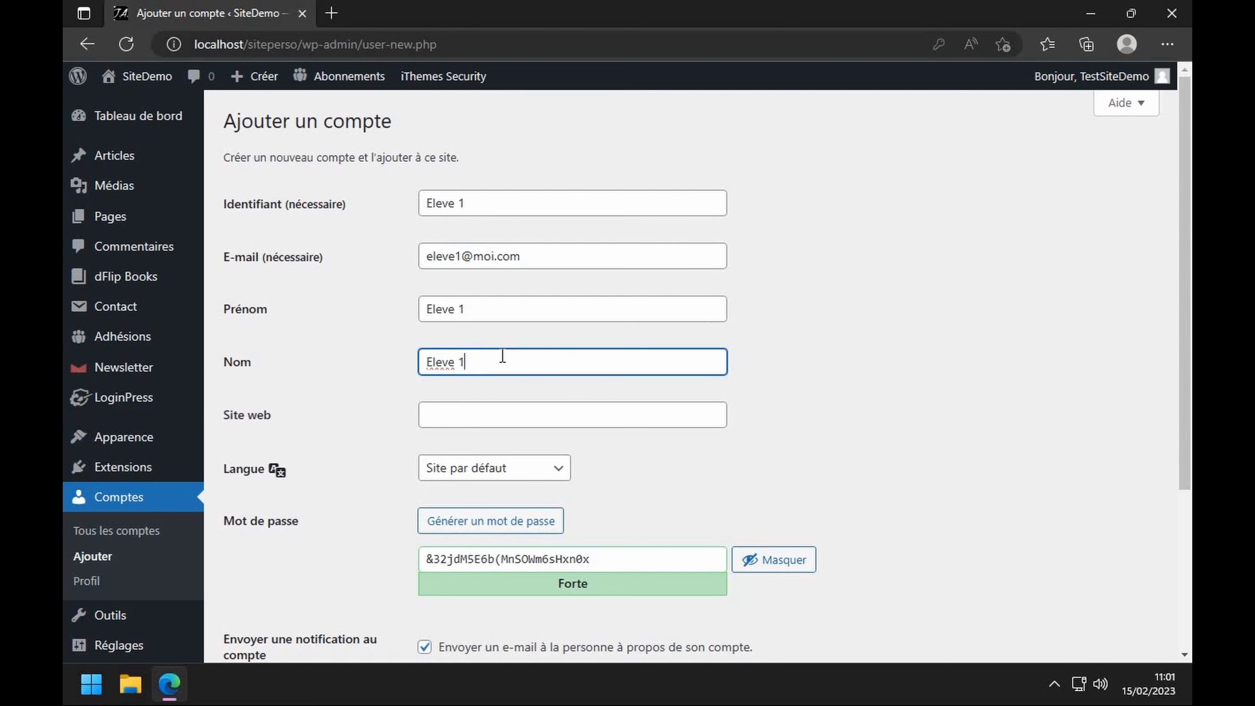
- Disable the notification e-mail, set a confirmed weak password, and create the account
{"action": "scroll", "coordinate": [503, 356], "scroll_direction": "down", "scroll_amount": 4}
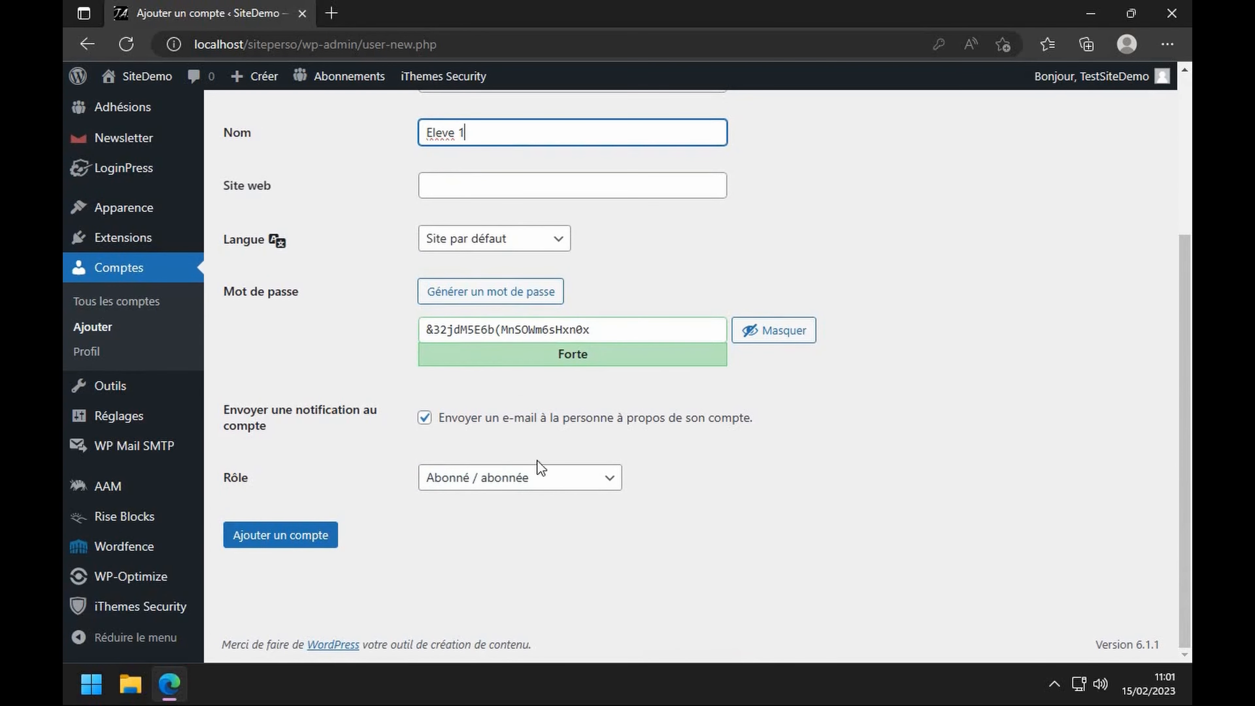
{"action": "left_click", "coordinate": [425, 417]}
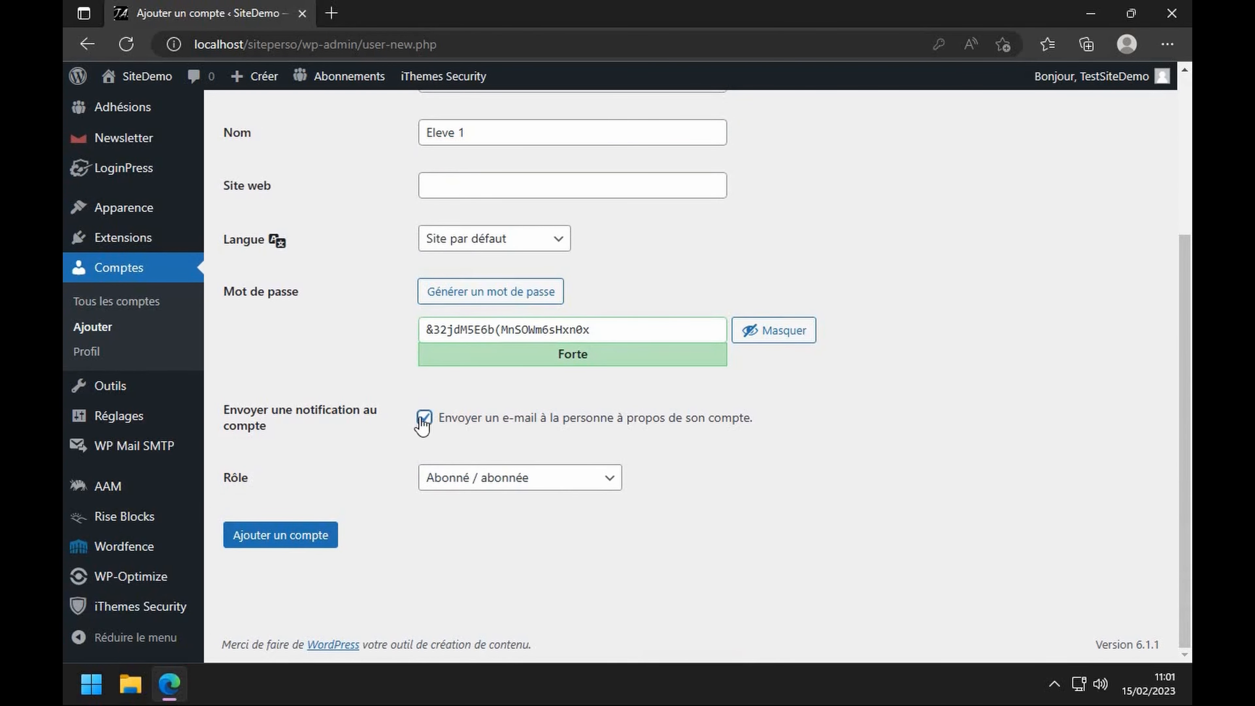
{"action": "left_click_drag", "start_coordinate": [618, 329], "coordinate": [360, 334]}
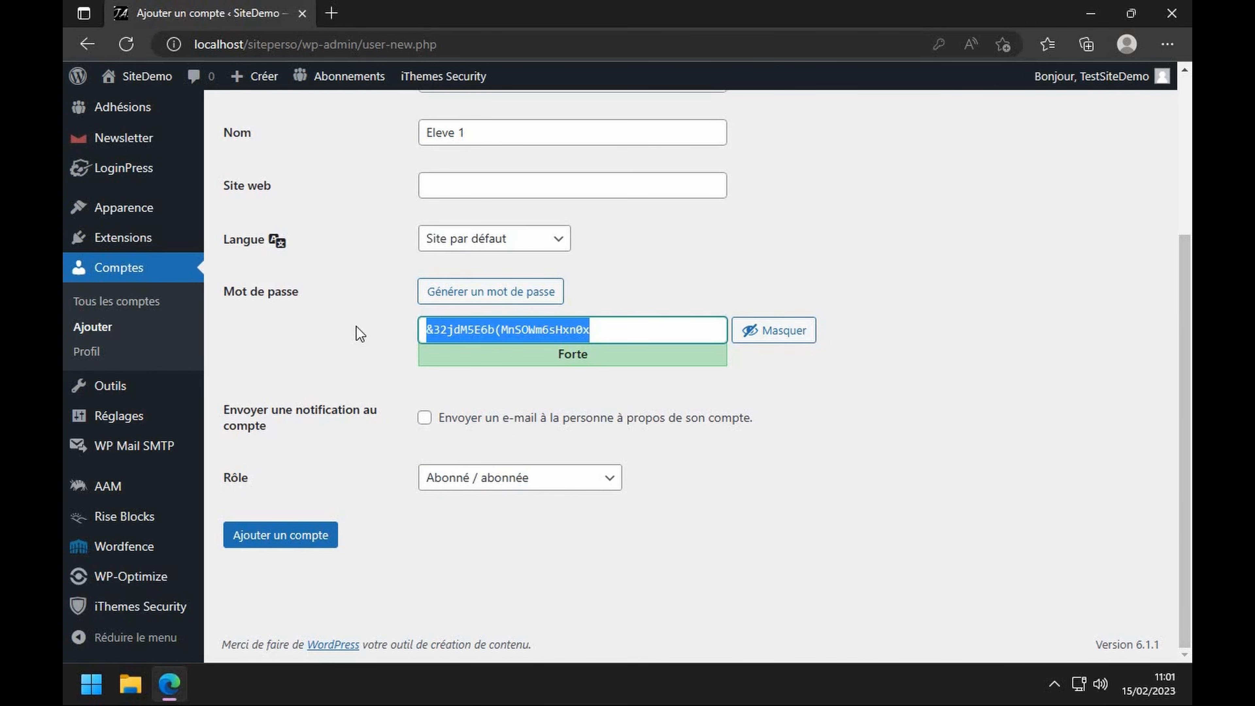
{"action": "type", "text": "Test"}
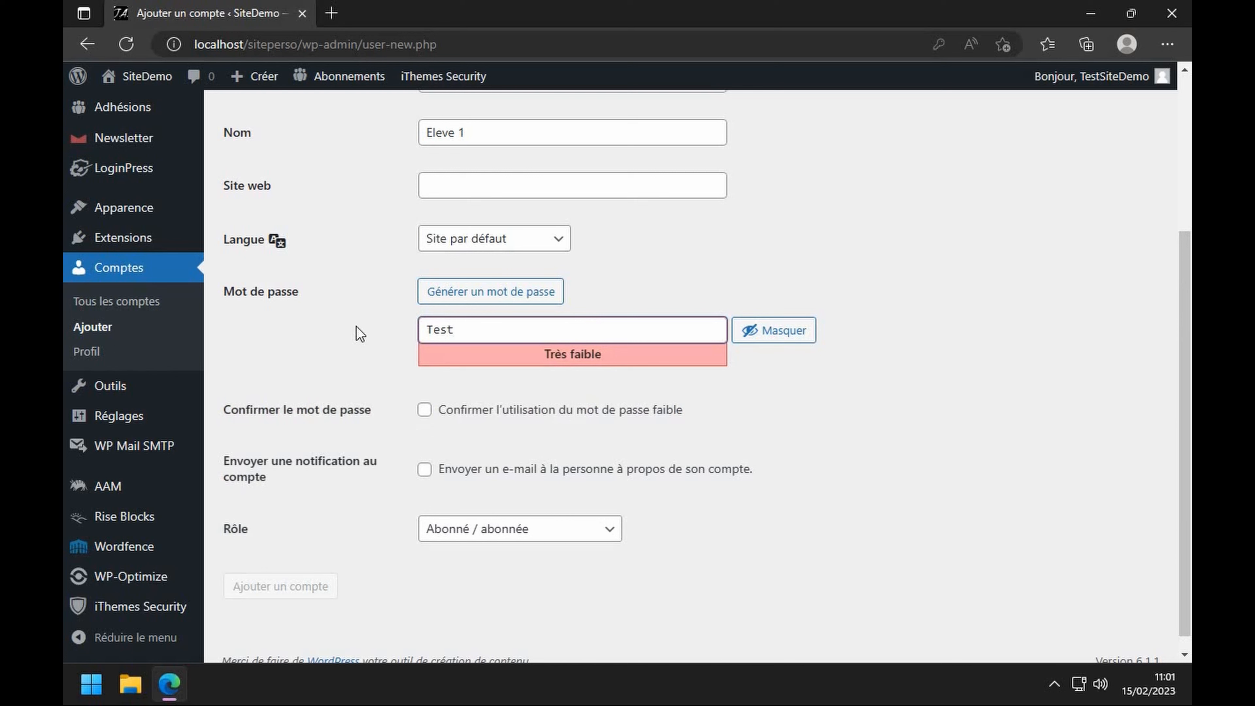
{"action": "type", "text": "1"}
{"action": "left_click", "coordinate": [425, 411]}
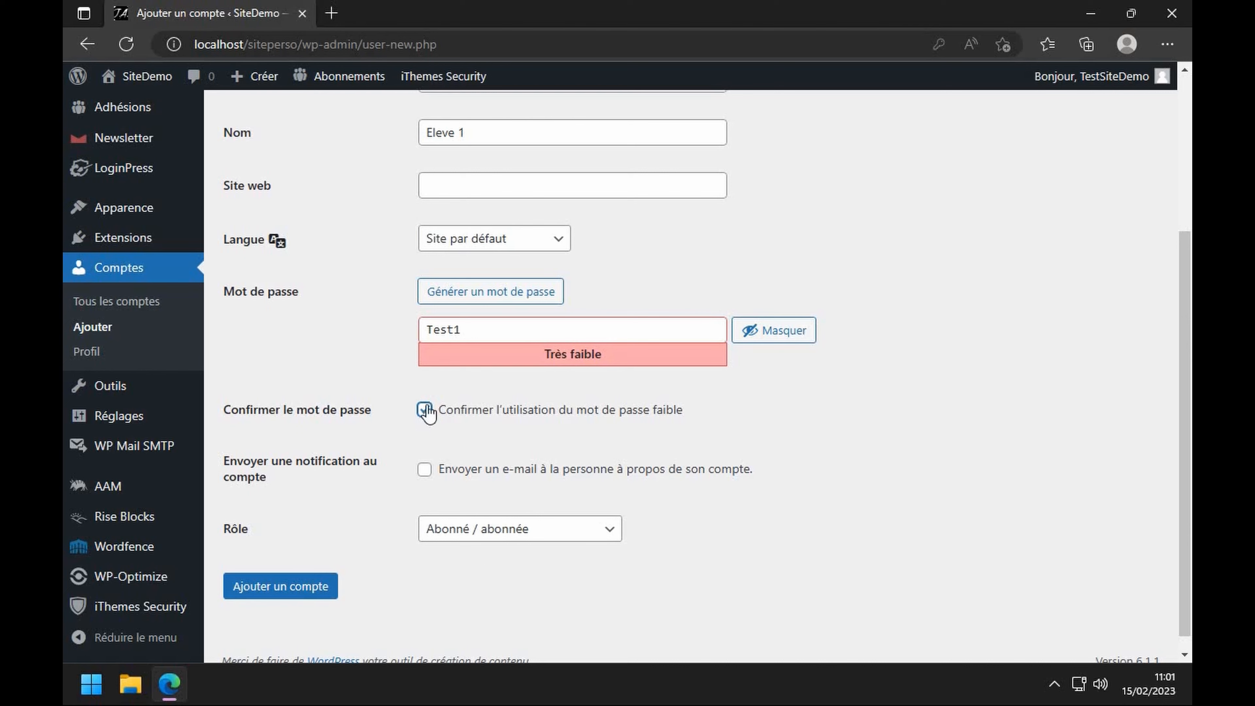
{"action": "left_click", "coordinate": [312, 591]}
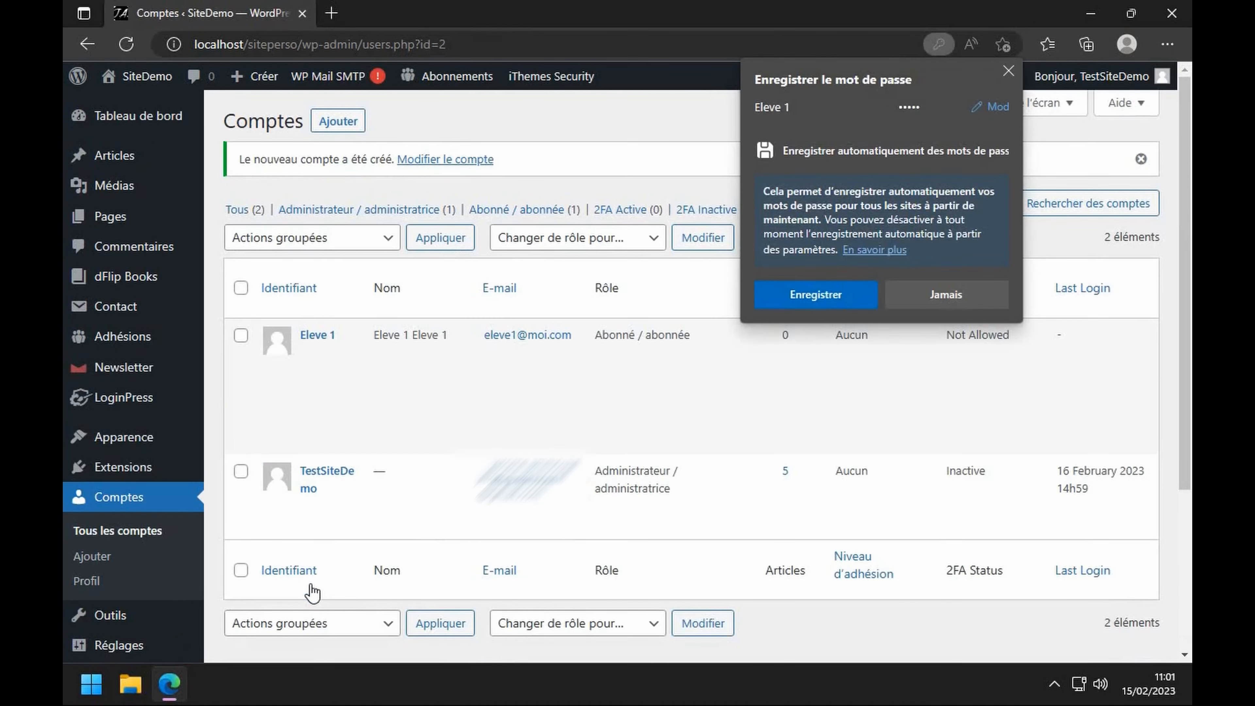
- Save the browser password, then set Eleve 1's Niveau actuel to Classe 1 and update the account
{"action": "left_click", "coordinate": [822, 297]}
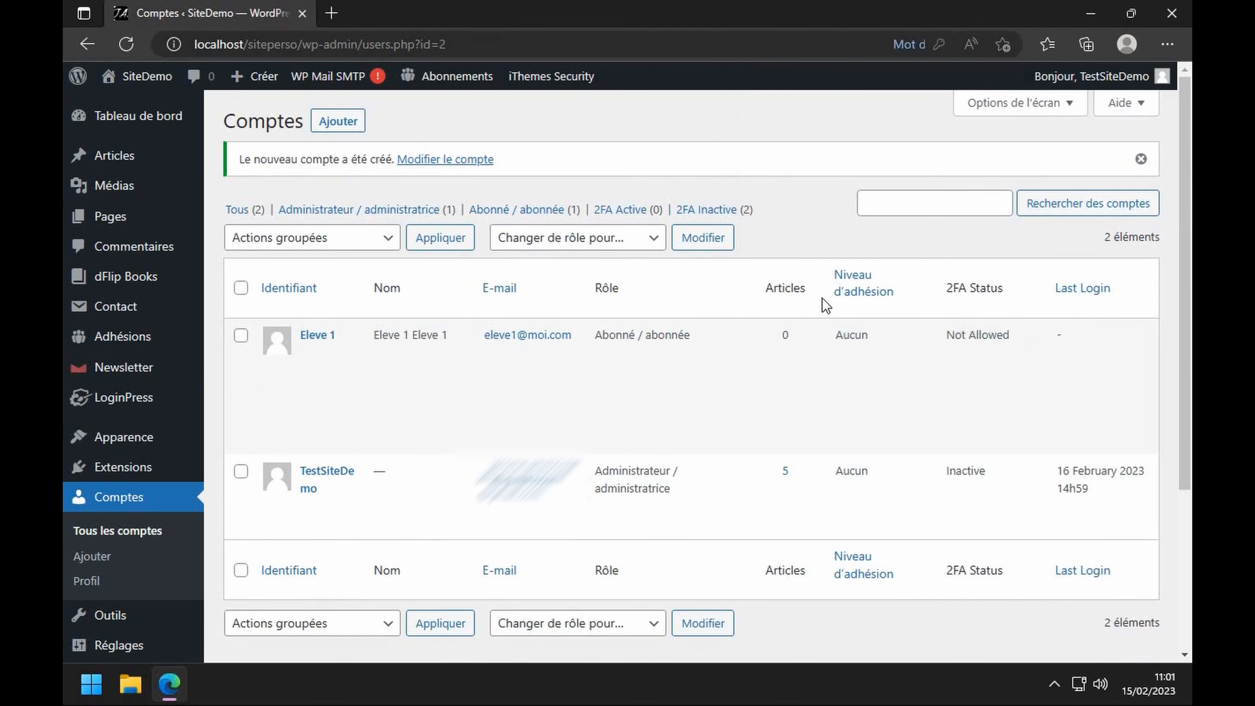
{"action": "left_click", "coordinate": [312, 354]}
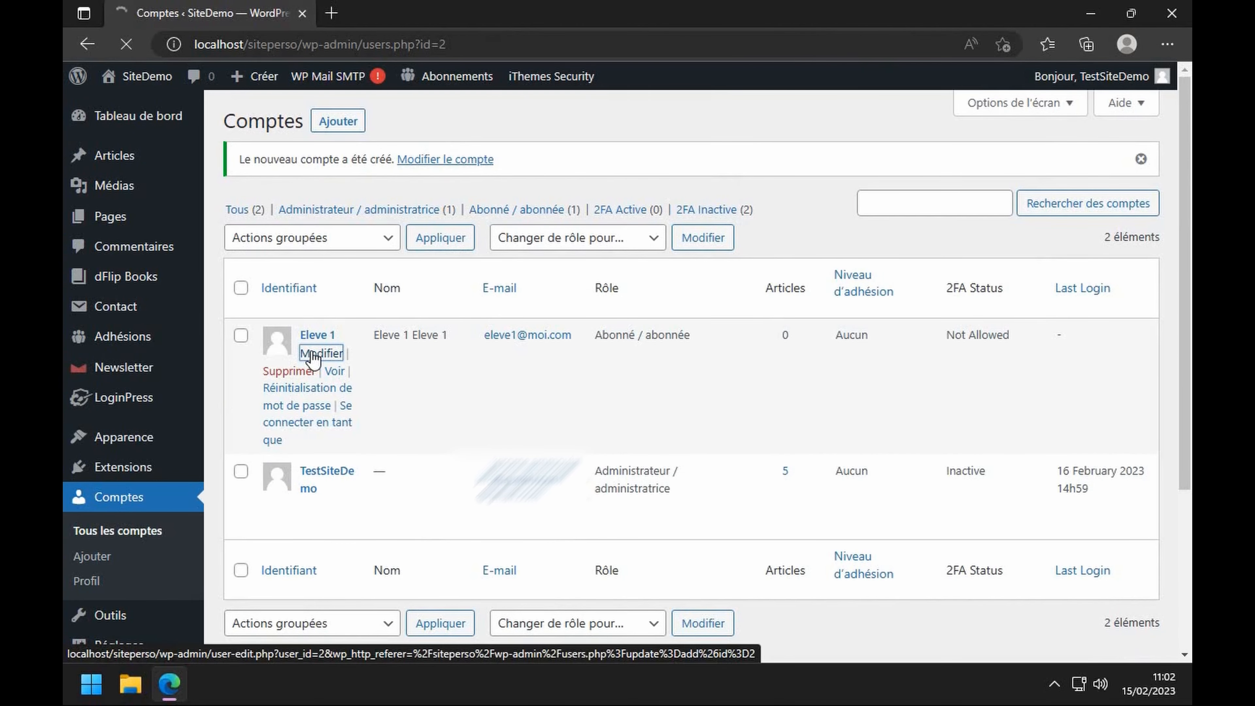
{"action": "scroll", "coordinate": [528, 357], "scroll_direction": "down", "scroll_amount": 10}
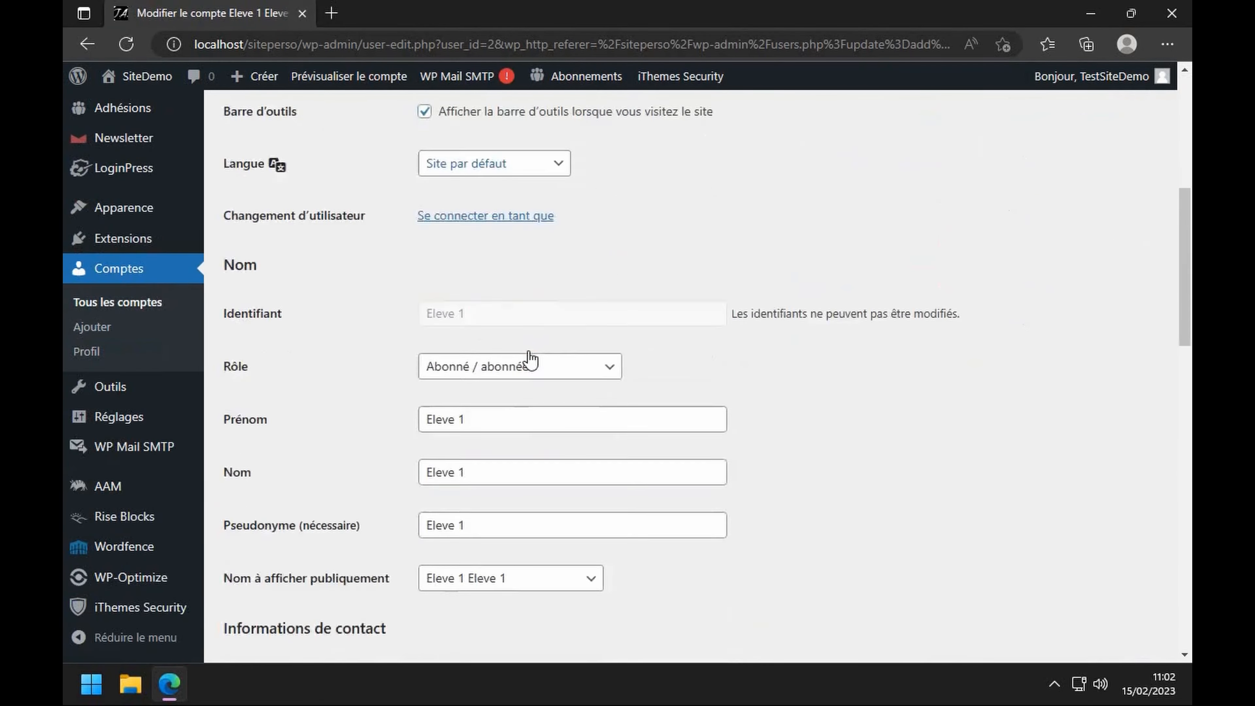
{"action": "scroll", "coordinate": [528, 357], "scroll_direction": "down", "scroll_amount": 15}
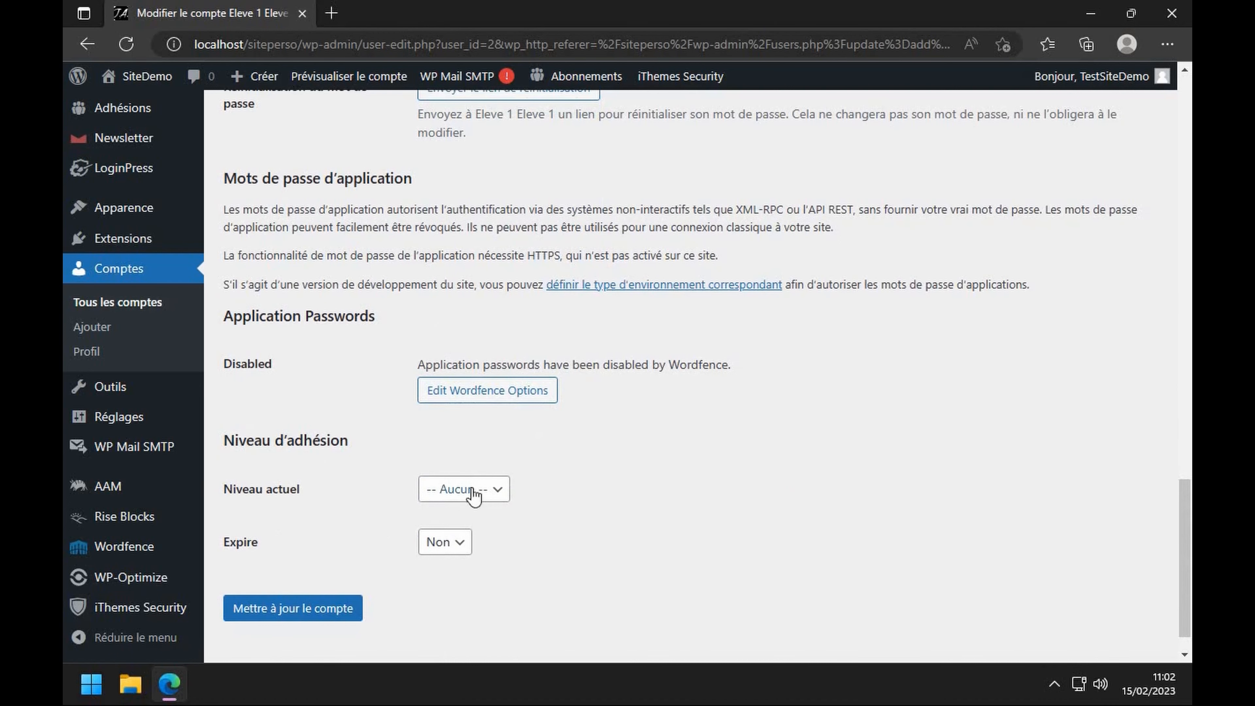
{"action": "left_click", "coordinate": [498, 496]}
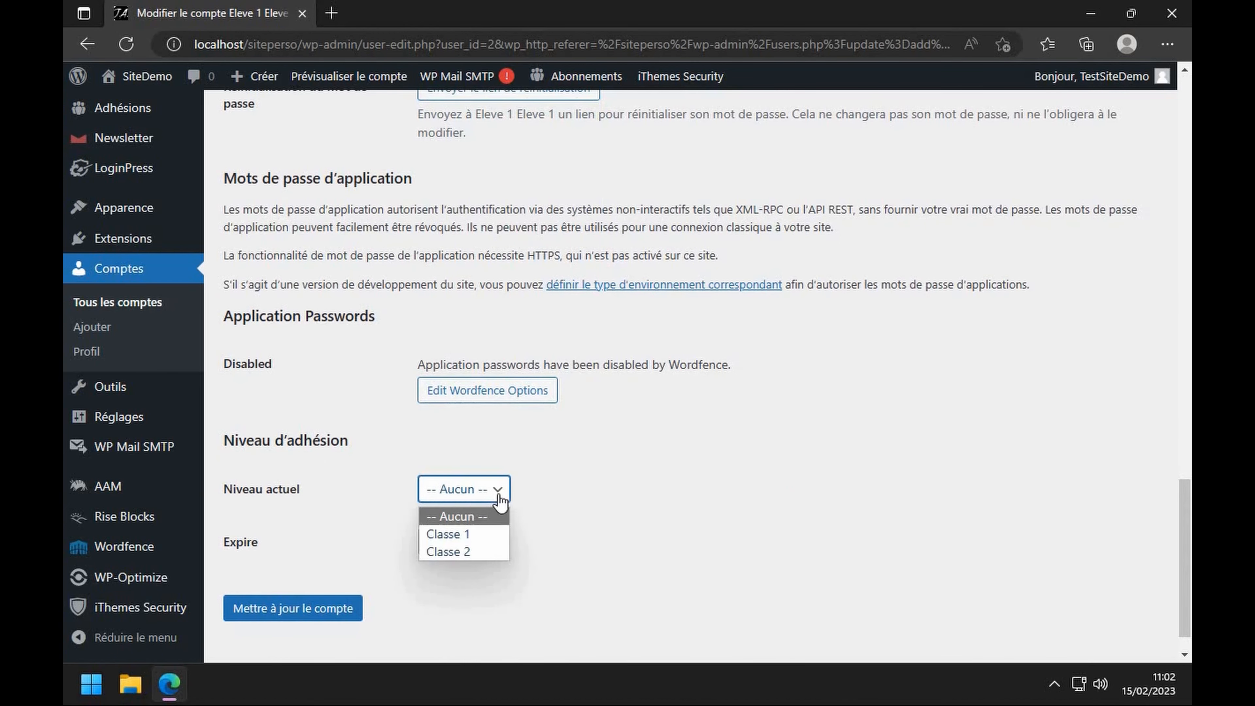
{"action": "left_click", "coordinate": [429, 535]}
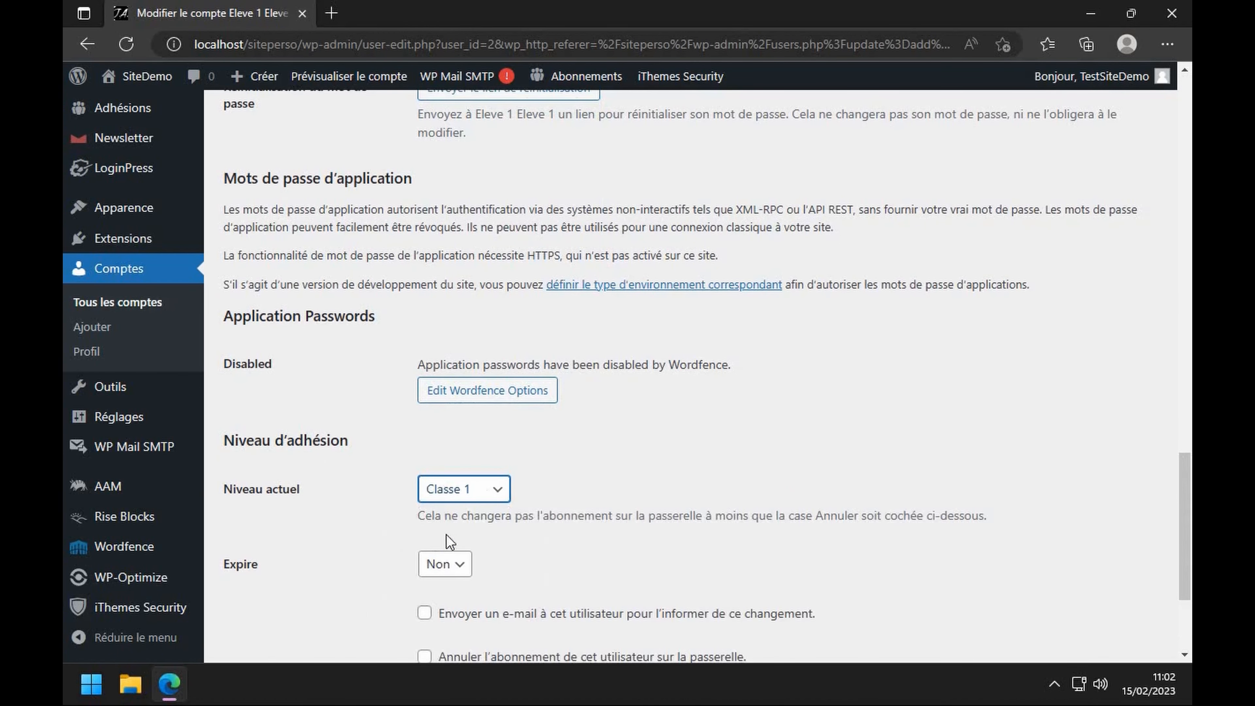
{"action": "scroll", "coordinate": [432, 544], "scroll_direction": "down", "scroll_amount": 4}
{"action": "left_click", "coordinate": [347, 571]}
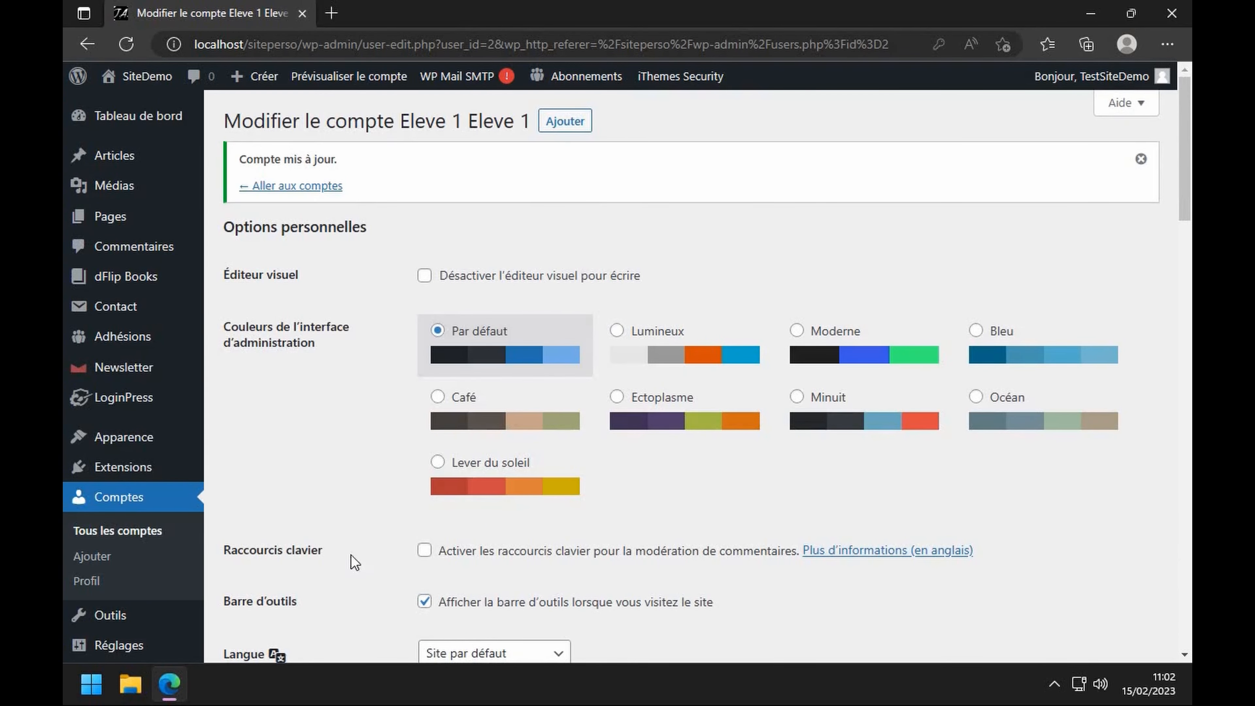
{"action": "left_click", "coordinate": [291, 188]}
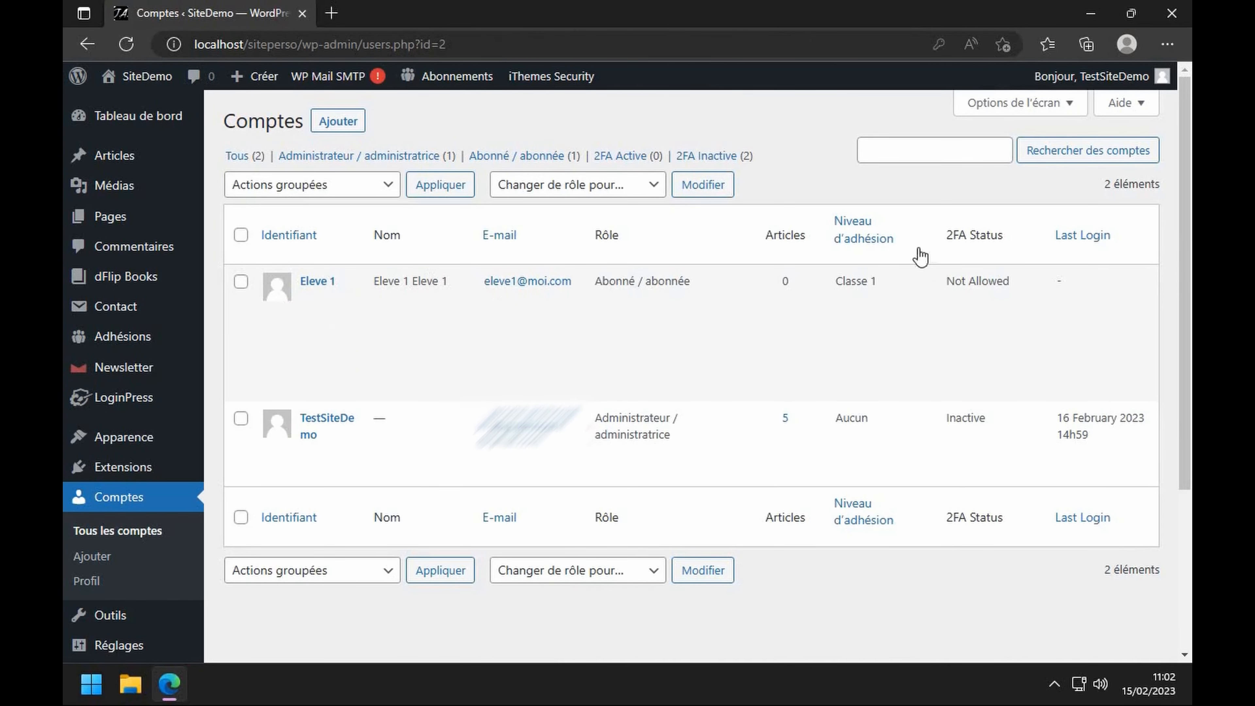
{"action": "left_click", "coordinate": [338, 121]}
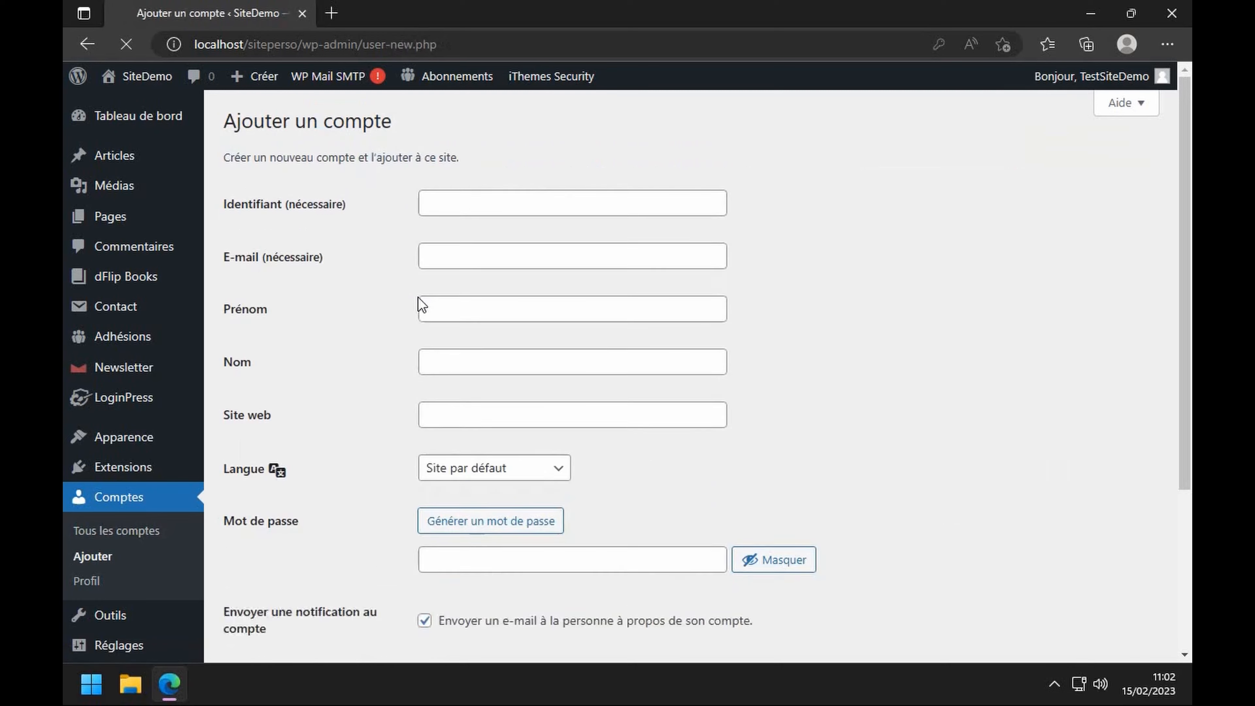
- Create subscriber 'Eleve 2' with e-mail, first name, confirmed weak password and no notification e-mail
{"action": "left_click", "coordinate": [462, 203]}
{"action": "type", "text": "Eleve 2"}
{"action": "key", "text": "Tab"}
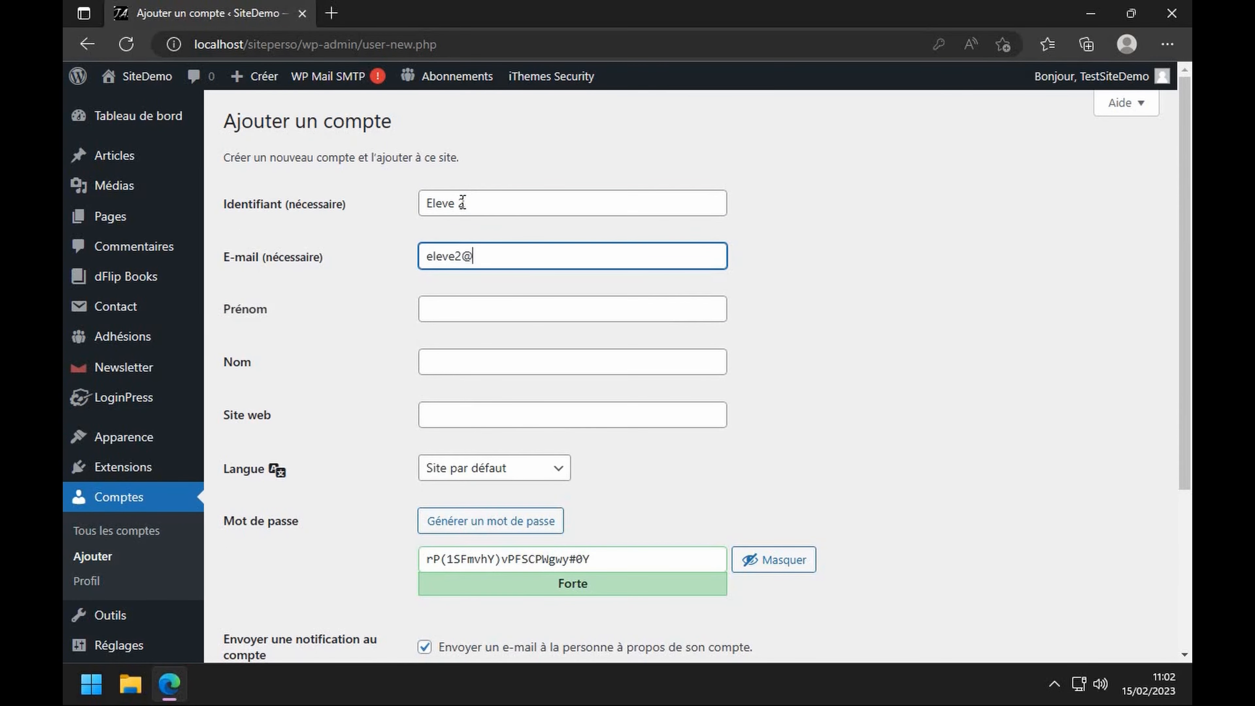
{"action": "left_click", "coordinate": [463, 313]}
{"action": "type", "text": "eleve 2"}
{"action": "key", "text": "Tab"}
{"action": "type", "text": "eleve 2"}
{"action": "scroll", "coordinate": [463, 313], "scroll_direction": "down", "scroll_amount": 3}
{"action": "type", "text": "est2"}
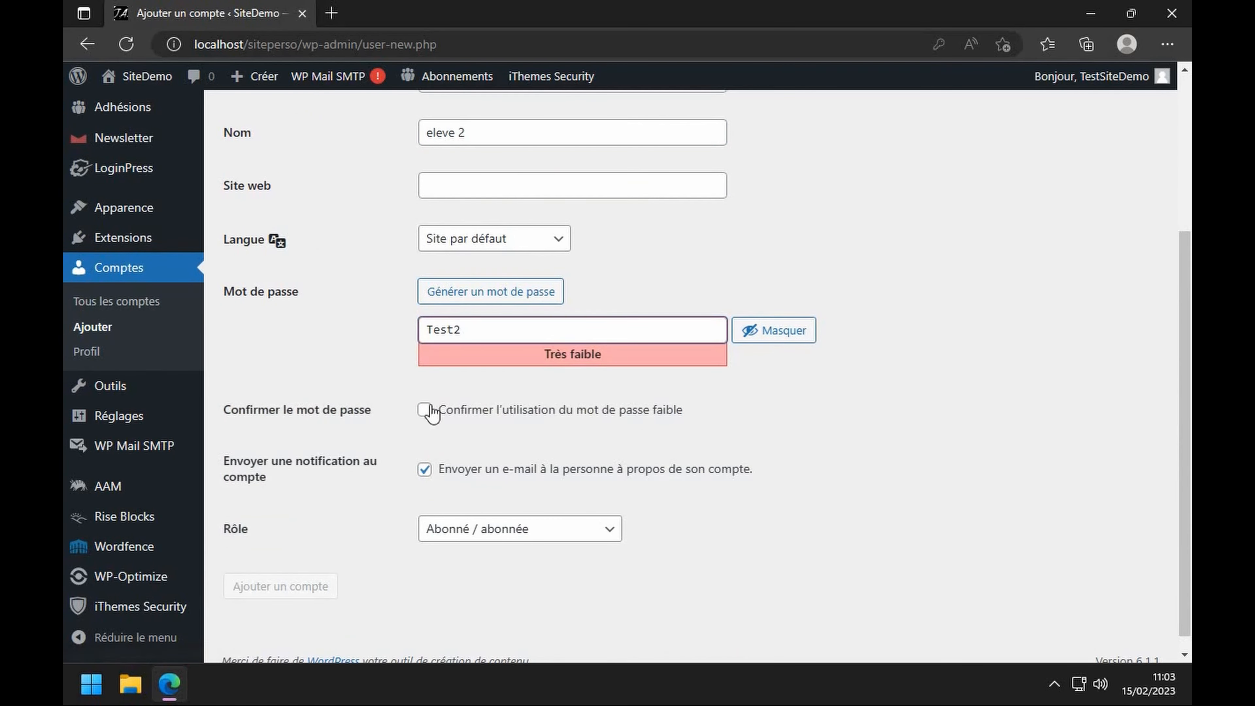
{"action": "left_click", "coordinate": [424, 409]}
{"action": "left_click", "coordinate": [424, 469]}
{"action": "left_click", "coordinate": [276, 588]}
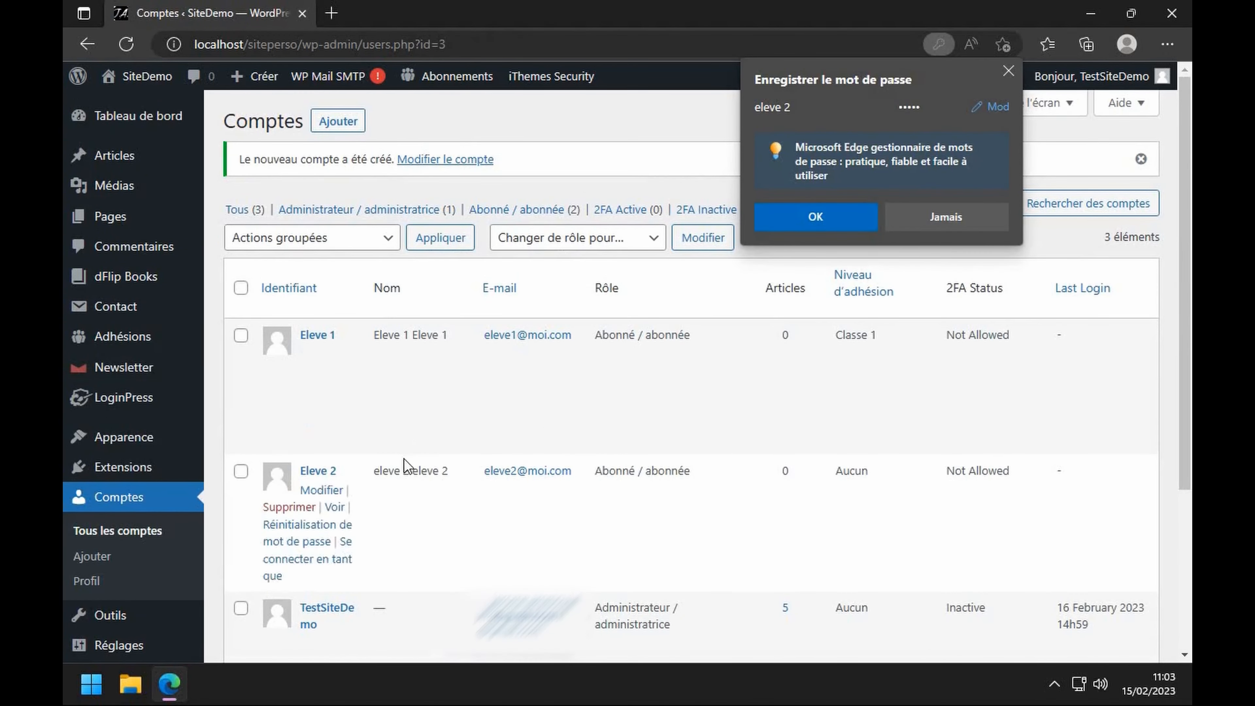
- Dismiss the password prompt and set Eleve 2's Niveau actuel to Classe 2, then return to Comptes
{"action": "left_click", "coordinate": [796, 217]}
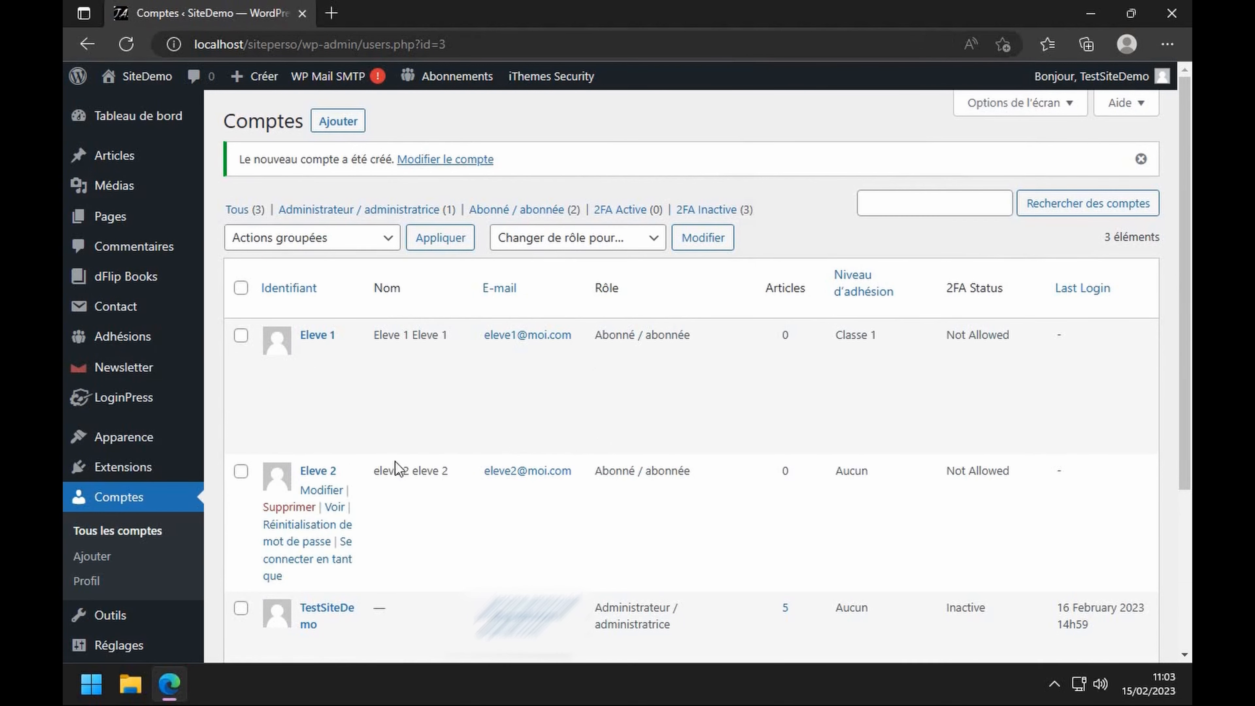
{"action": "left_click", "coordinate": [331, 496]}
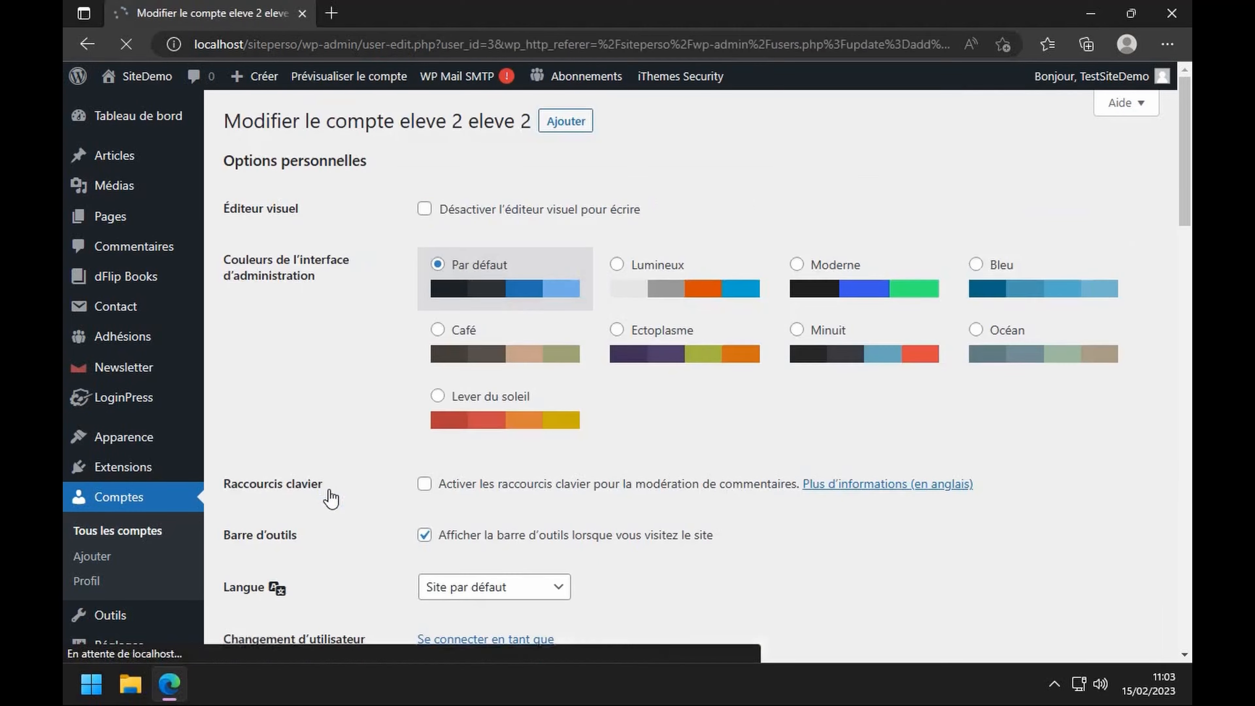
{"action": "scroll", "coordinate": [486, 465], "scroll_direction": "down", "scroll_amount": 15}
{"action": "scroll", "coordinate": [497, 460], "scroll_direction": "down", "scroll_amount": 6}
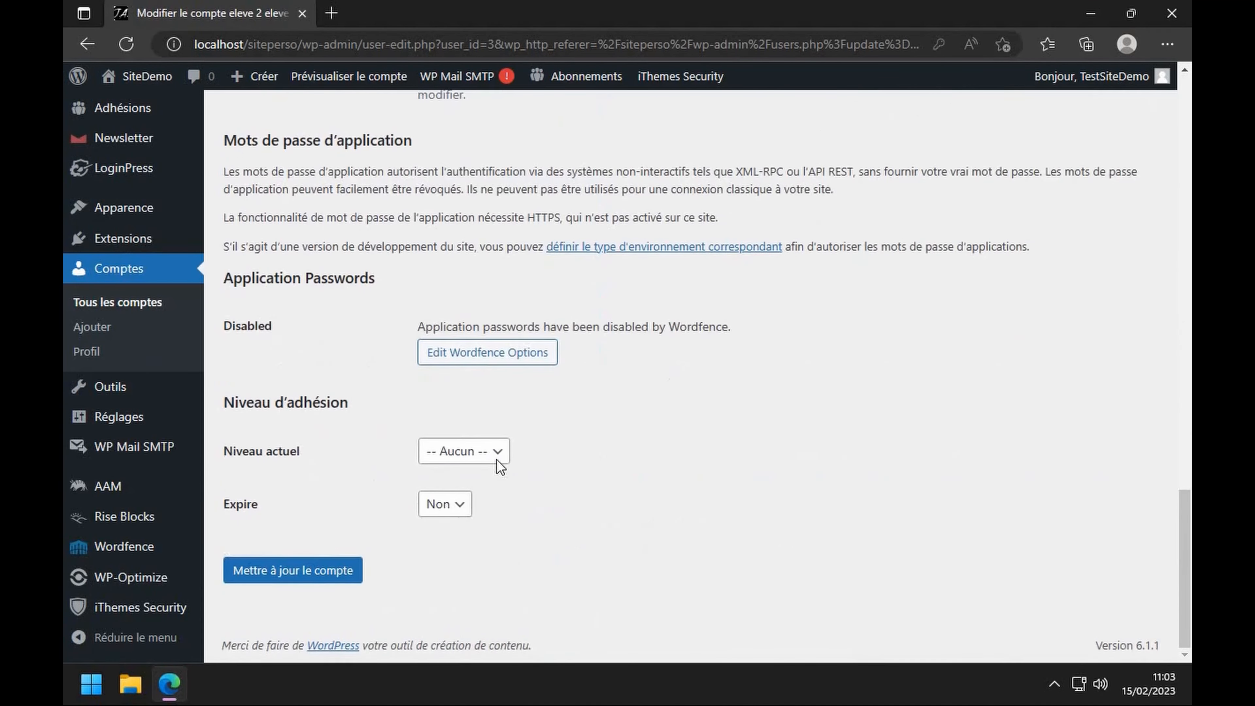
{"action": "left_click", "coordinate": [492, 455]}
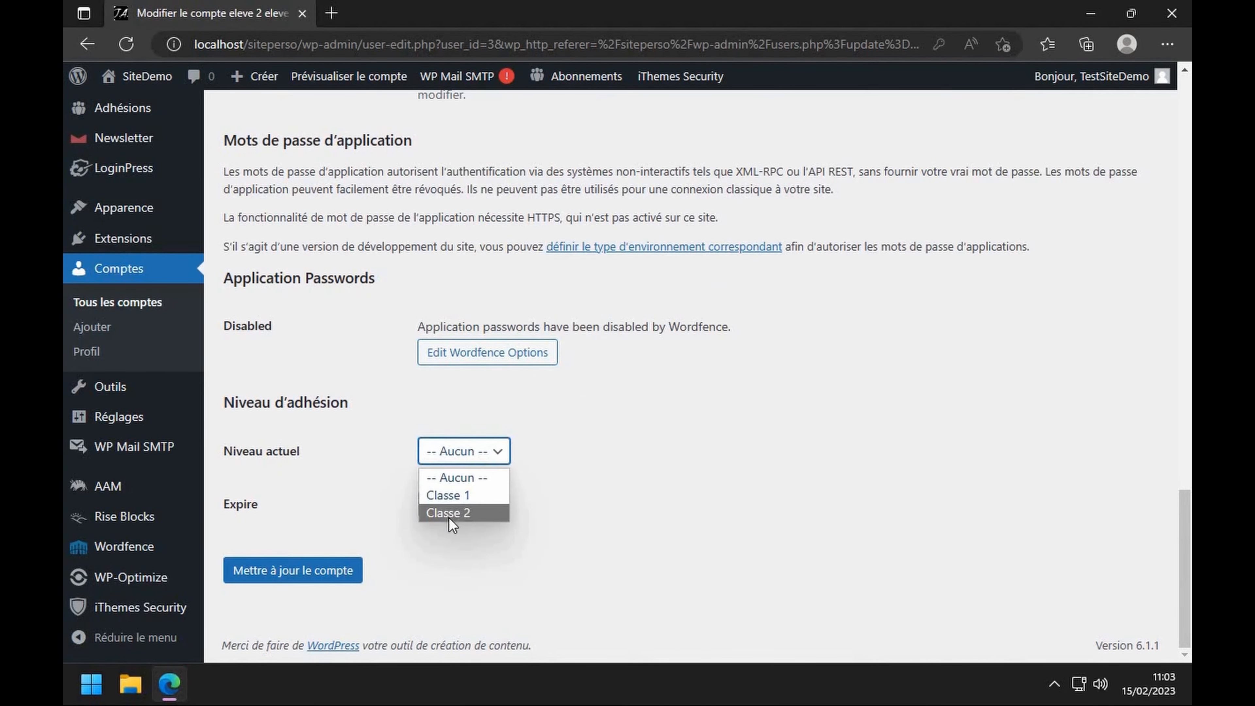
{"action": "left_click", "coordinate": [448, 517]}
{"action": "scroll", "coordinate": [440, 494], "scroll_direction": "down", "scroll_amount": 2}
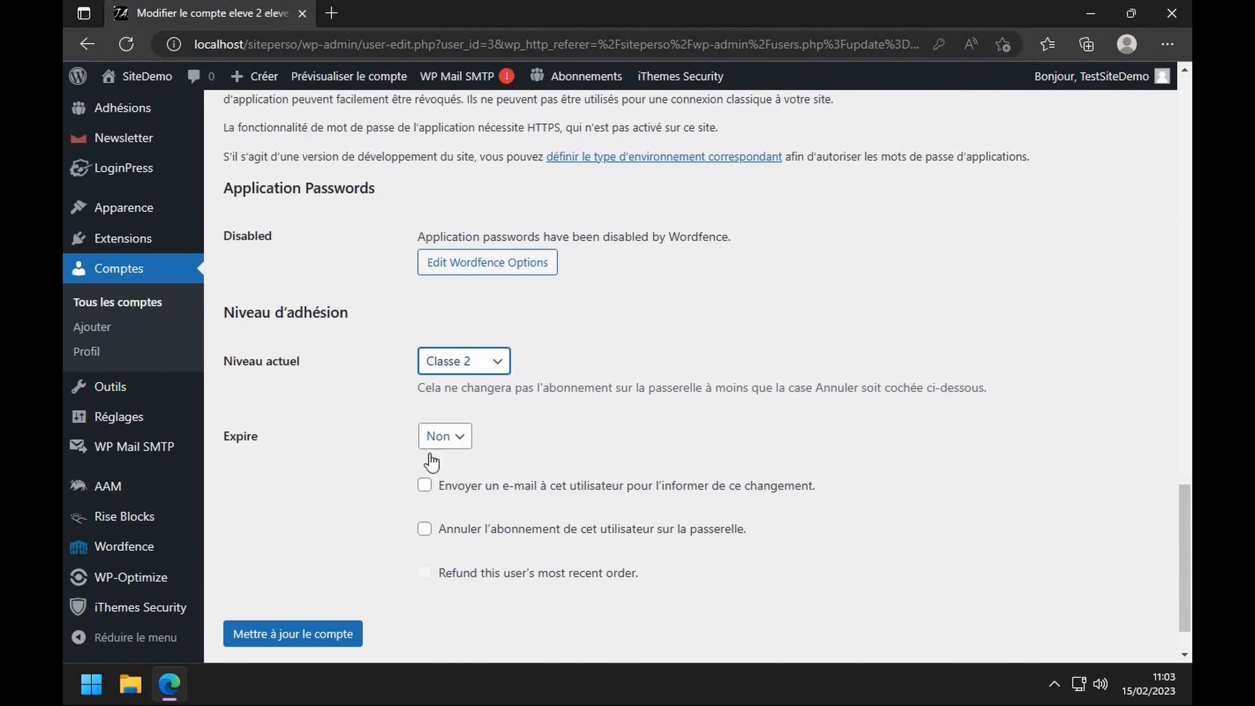
{"action": "left_click", "coordinate": [336, 639]}
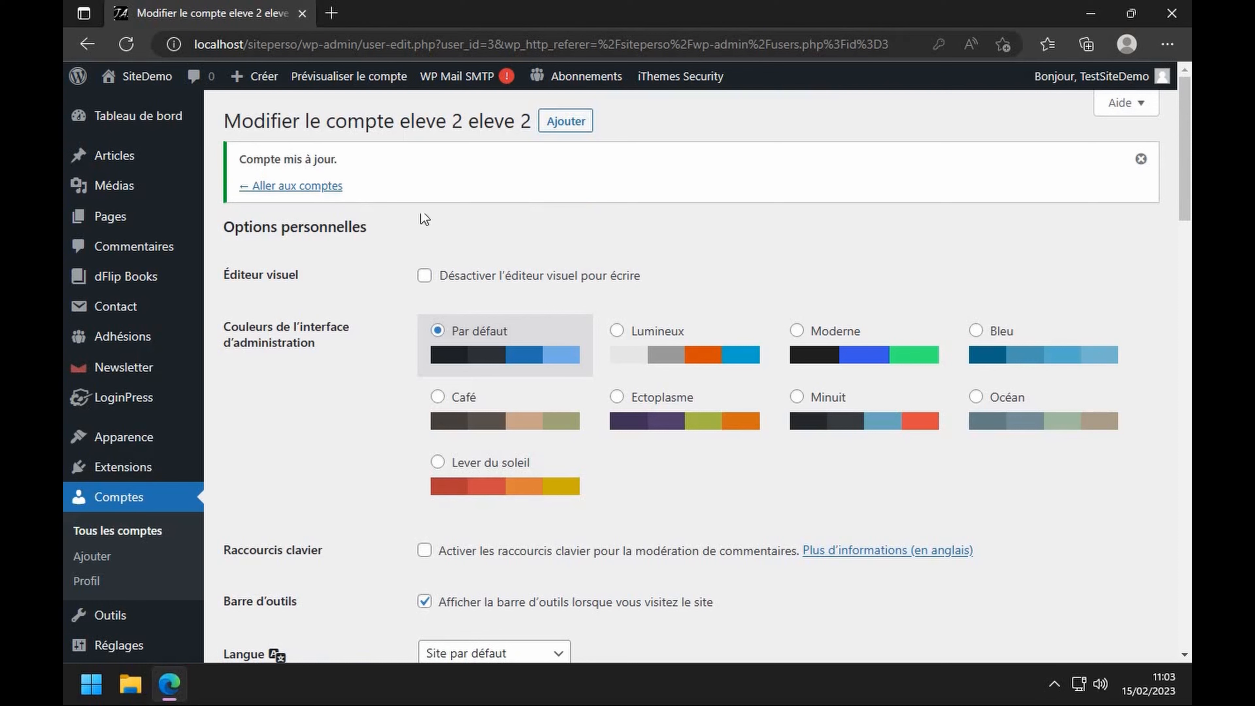
{"action": "left_click", "coordinate": [280, 192]}
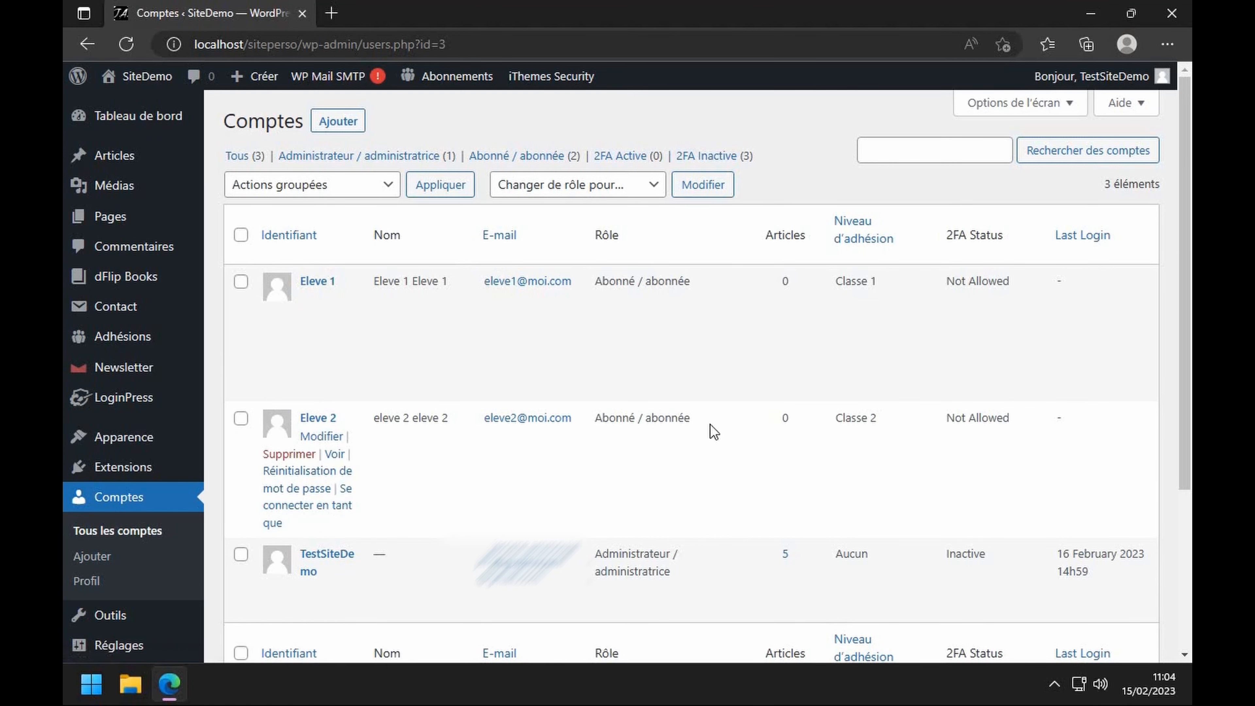
- Go to Pages and open Page test 1 in the block editor
{"action": "mouse_move", "coordinate": [118, 223]}
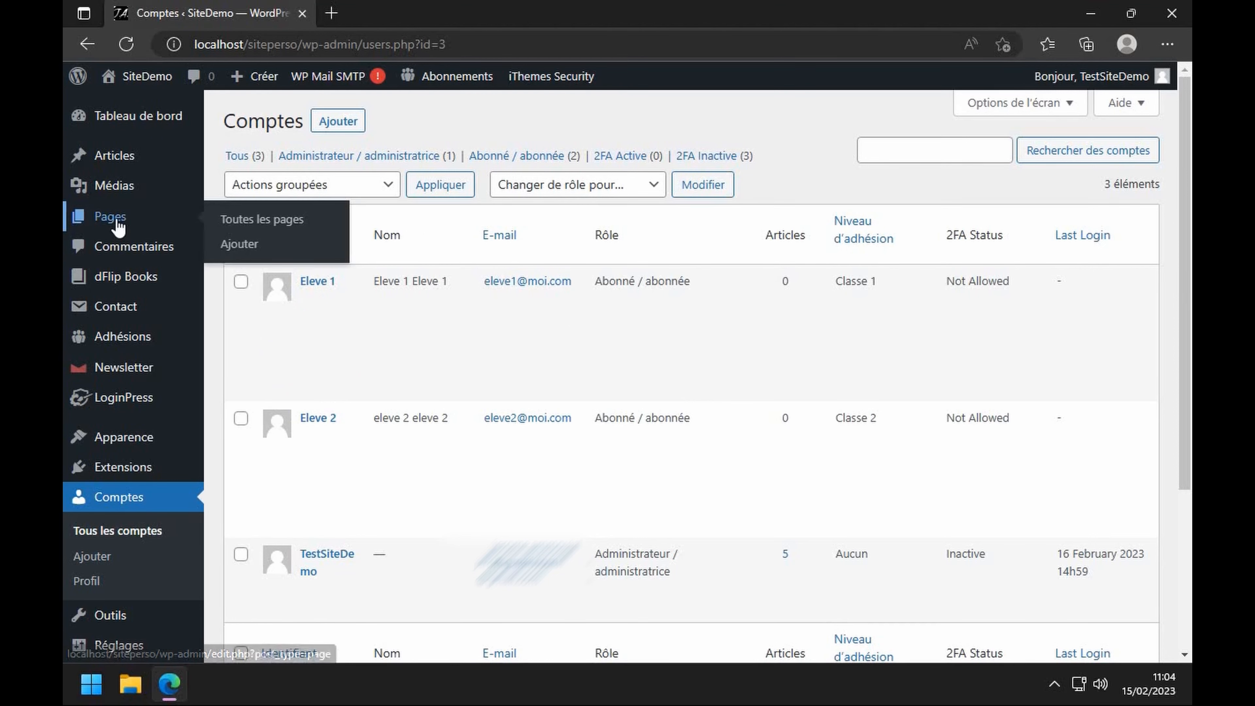
{"action": "left_click", "coordinate": [117, 225]}
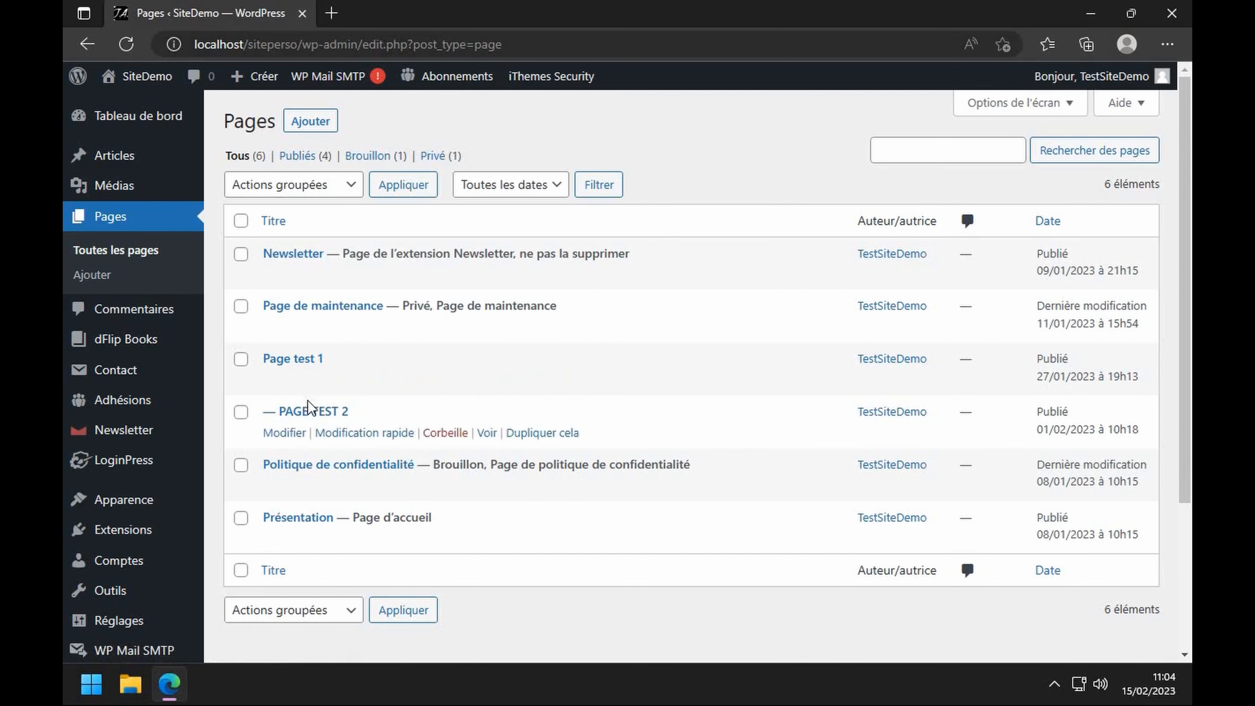
{"action": "left_click", "coordinate": [276, 387]}
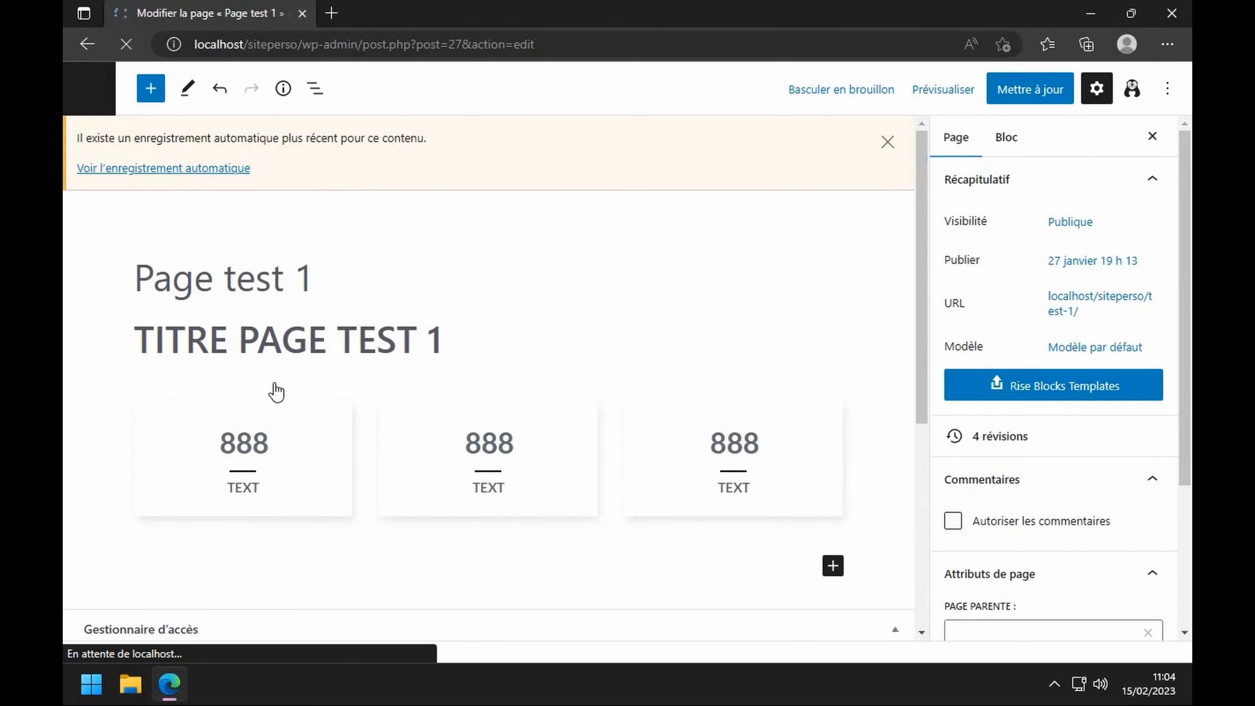
- Tick Classe 1 under Adhésion requise, update Page test 1, and go back to Pages
{"action": "scroll", "coordinate": [1065, 296], "scroll_direction": "down", "scroll_amount": 4}
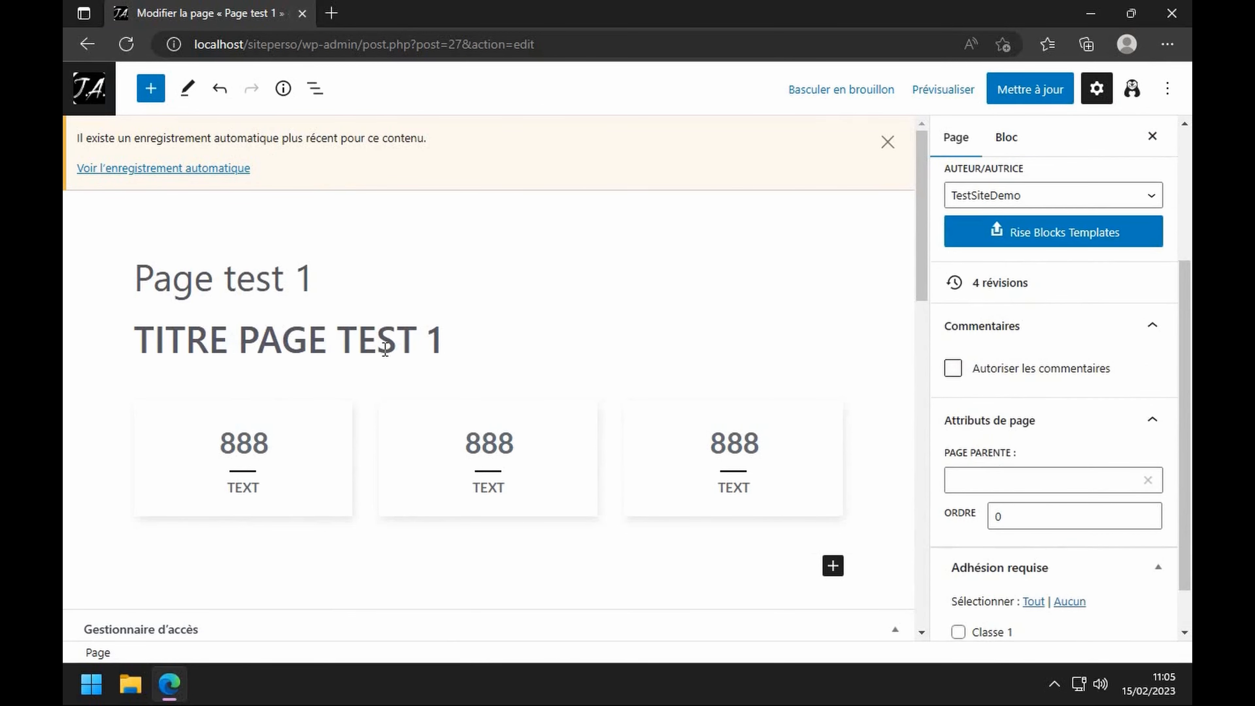
{"action": "scroll", "coordinate": [947, 585], "scroll_direction": "down", "scroll_amount": 2}
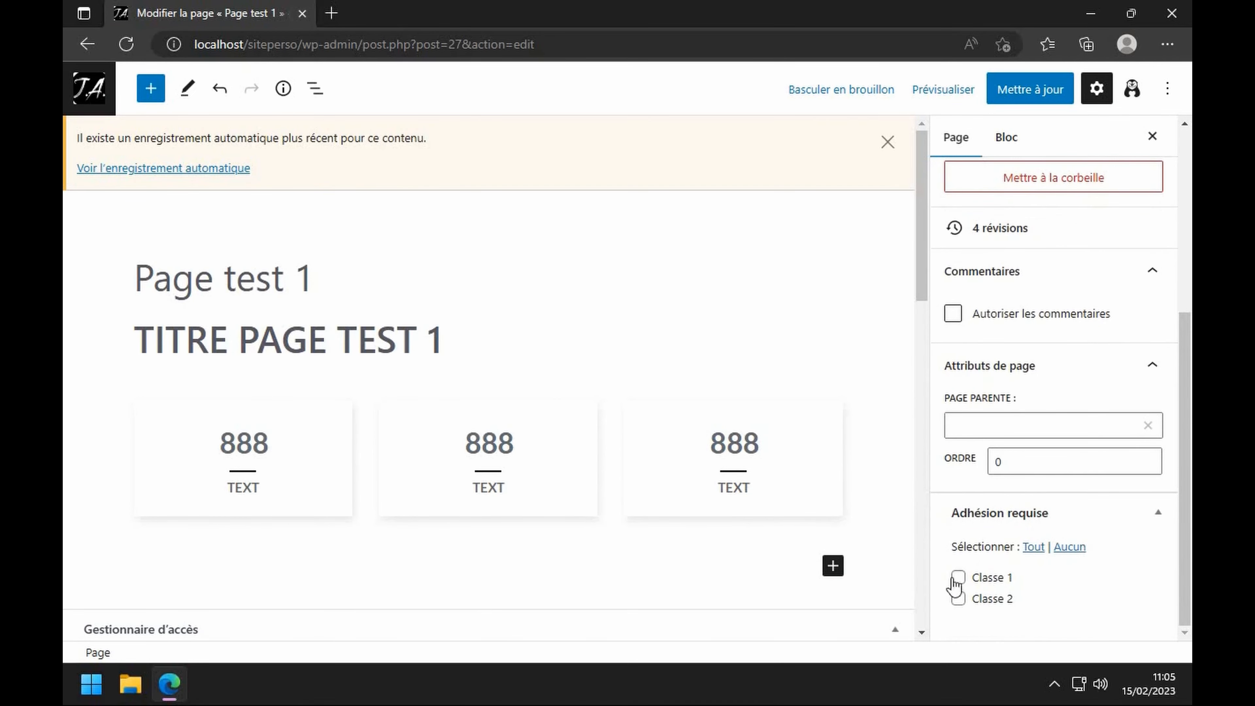
{"action": "left_click", "coordinate": [957, 580]}
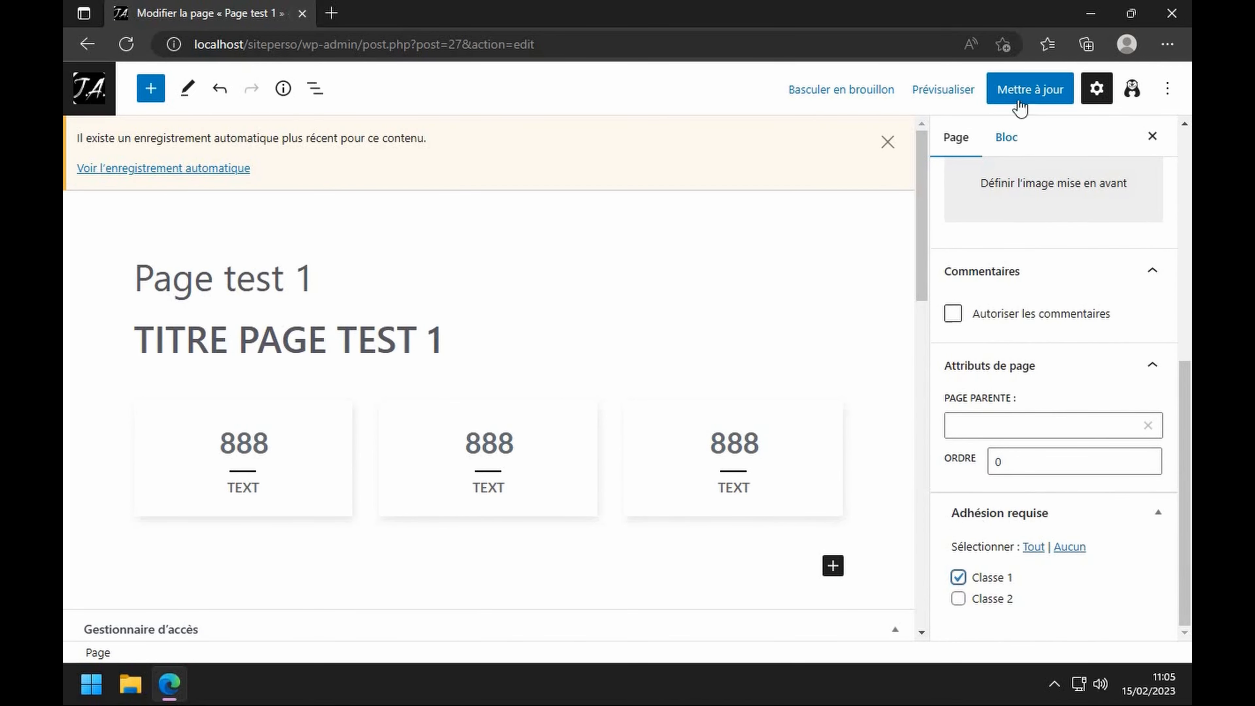
{"action": "left_click", "coordinate": [1020, 90]}
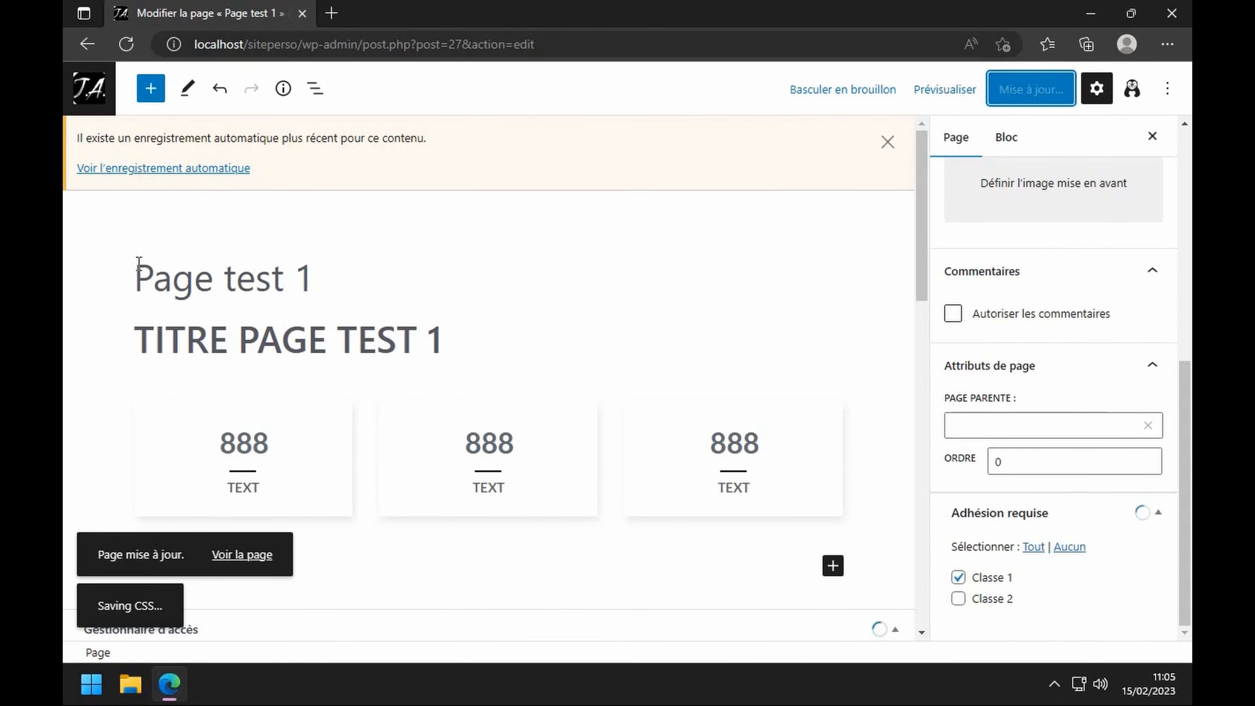
{"action": "left_click", "coordinate": [88, 89]}
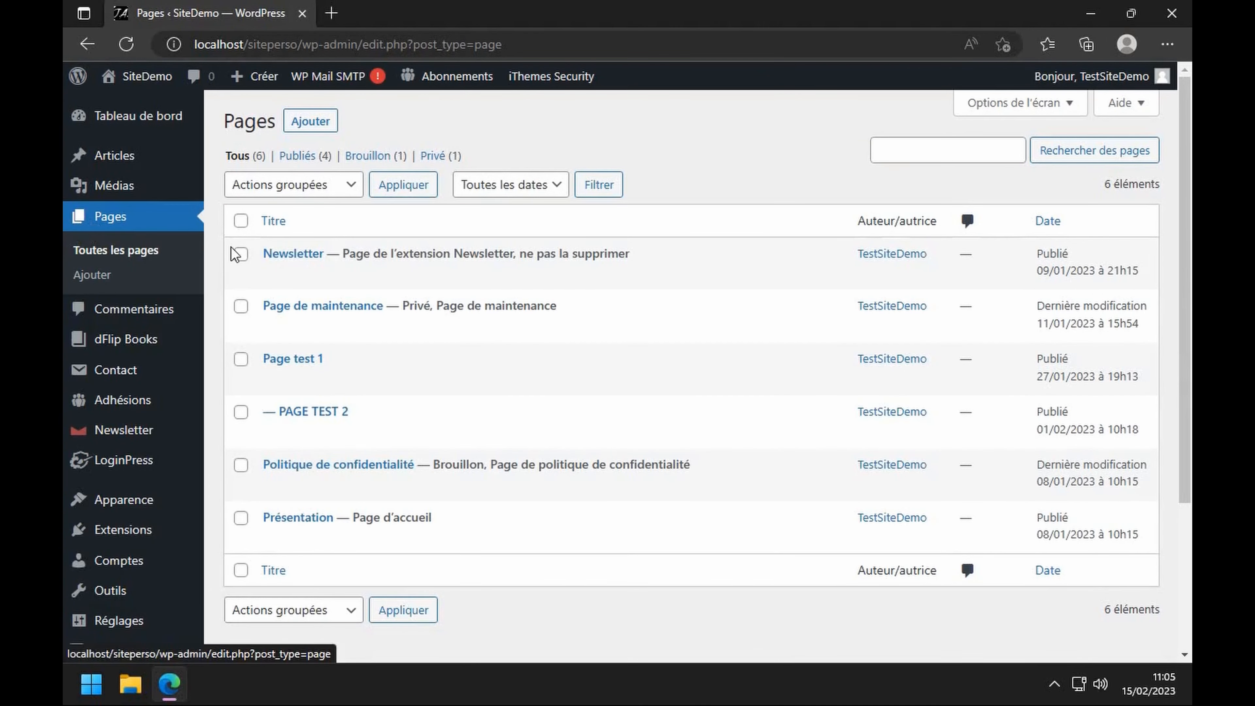
- Tick Classe 2 under Adhésion requise for PAGE TEST 2, then select Page test 1's members-only notice
{"action": "left_click", "coordinate": [285, 433]}
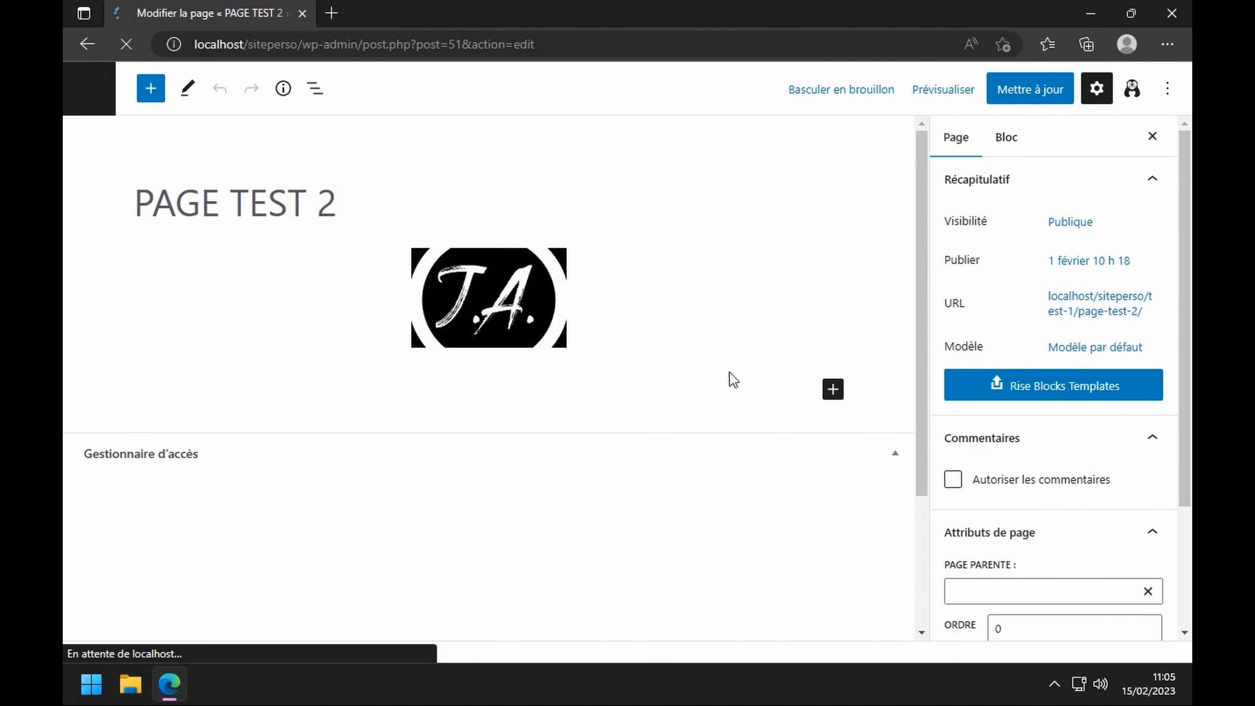
{"action": "scroll", "coordinate": [1080, 327], "scroll_direction": "down", "scroll_amount": 3}
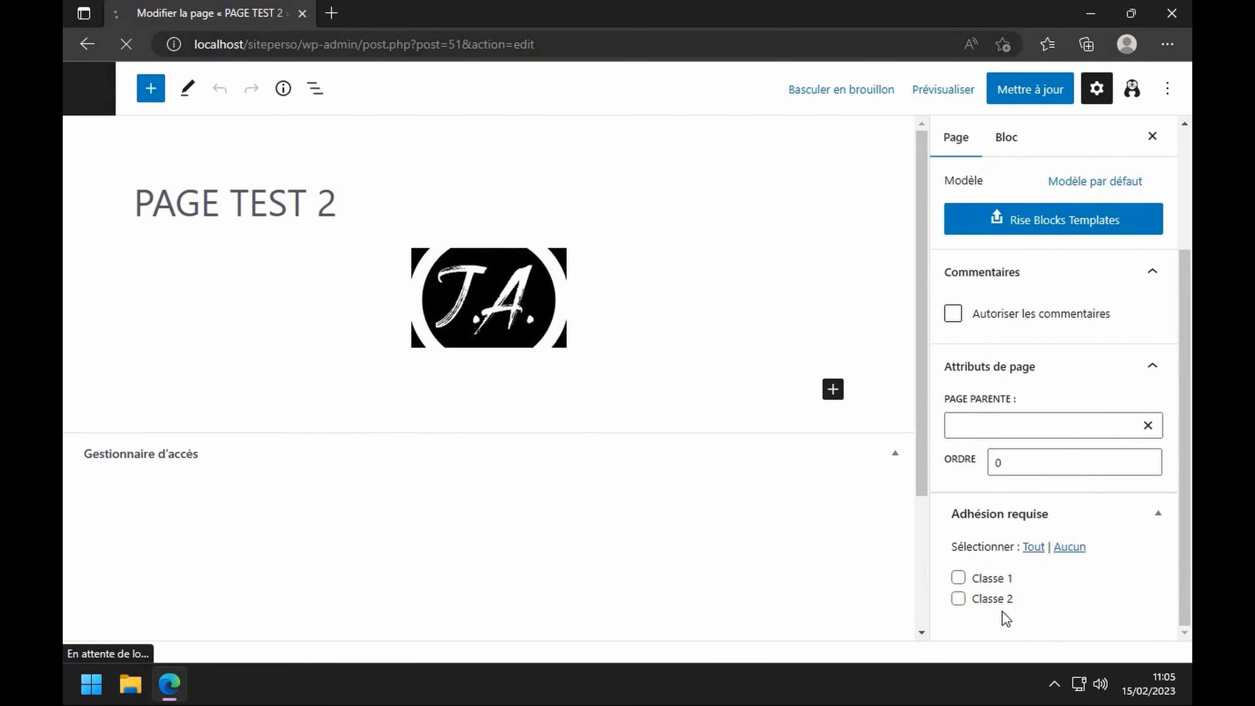
{"action": "left_click", "coordinate": [958, 598]}
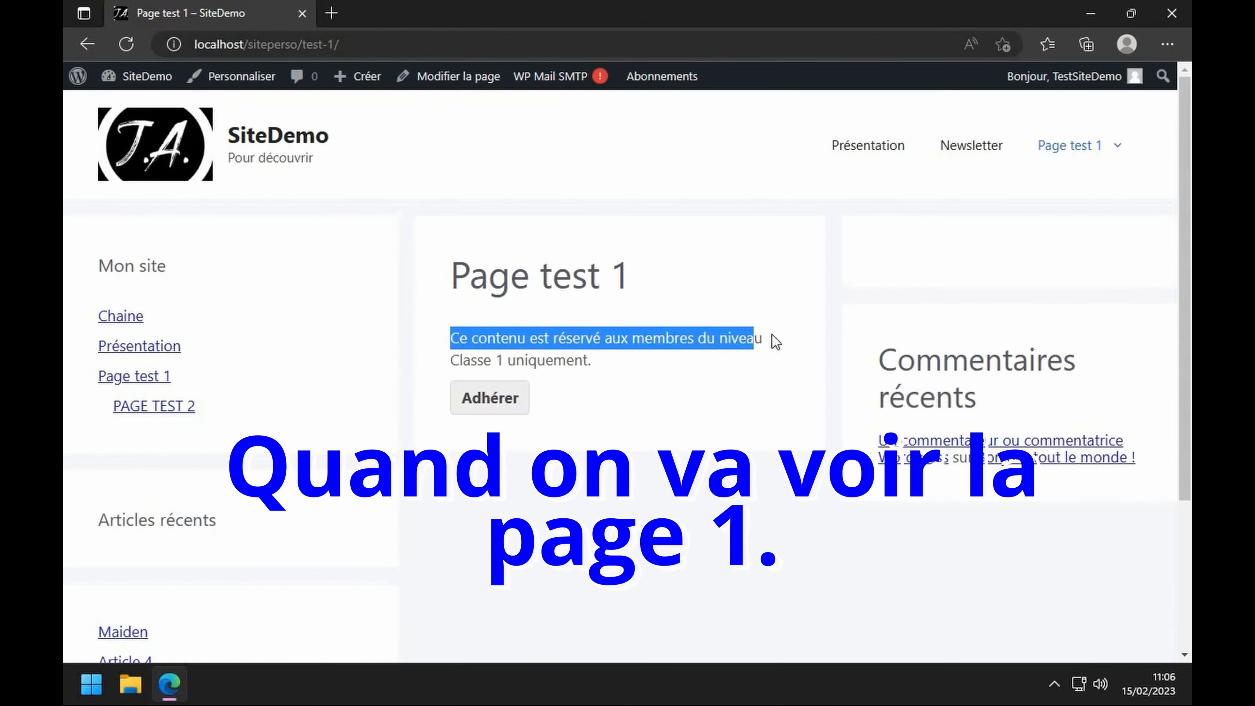
{"action": "left_click_drag", "start_coordinate": [776, 341], "coordinate": [792, 365]}
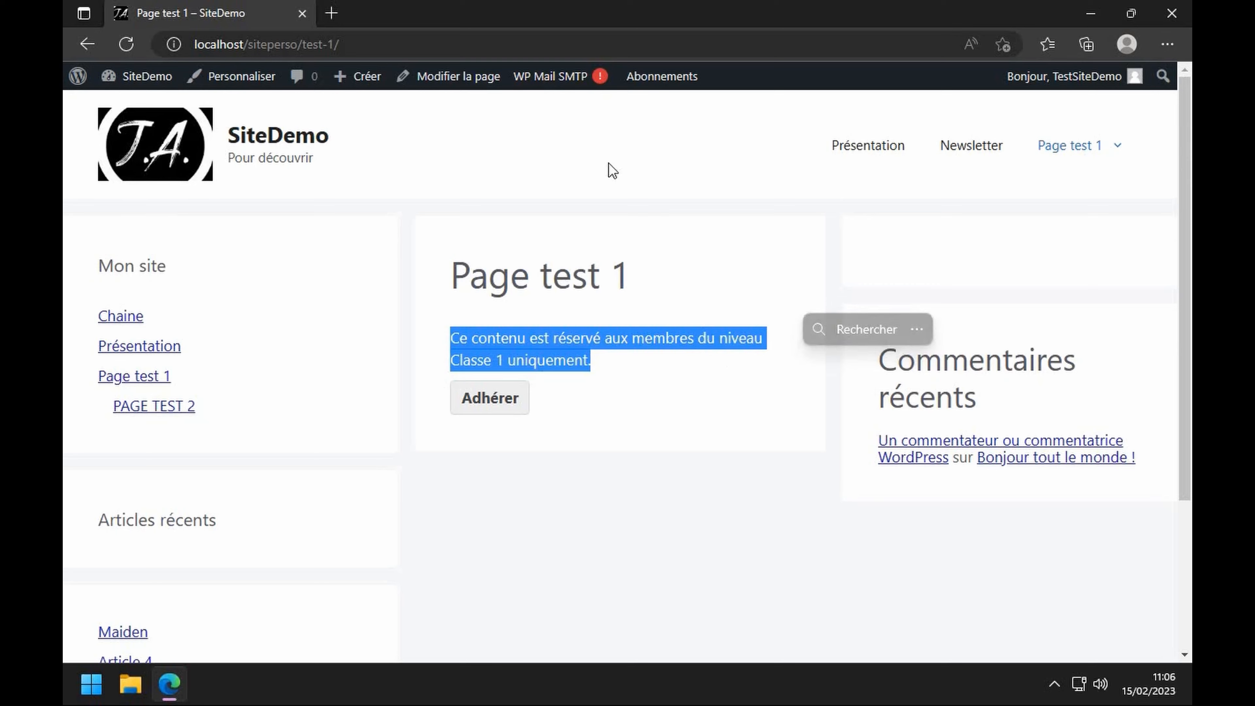
- Open Page test 1 in the block editor, then leave it for the WordPress admin area
{"action": "left_click", "coordinate": [475, 83]}
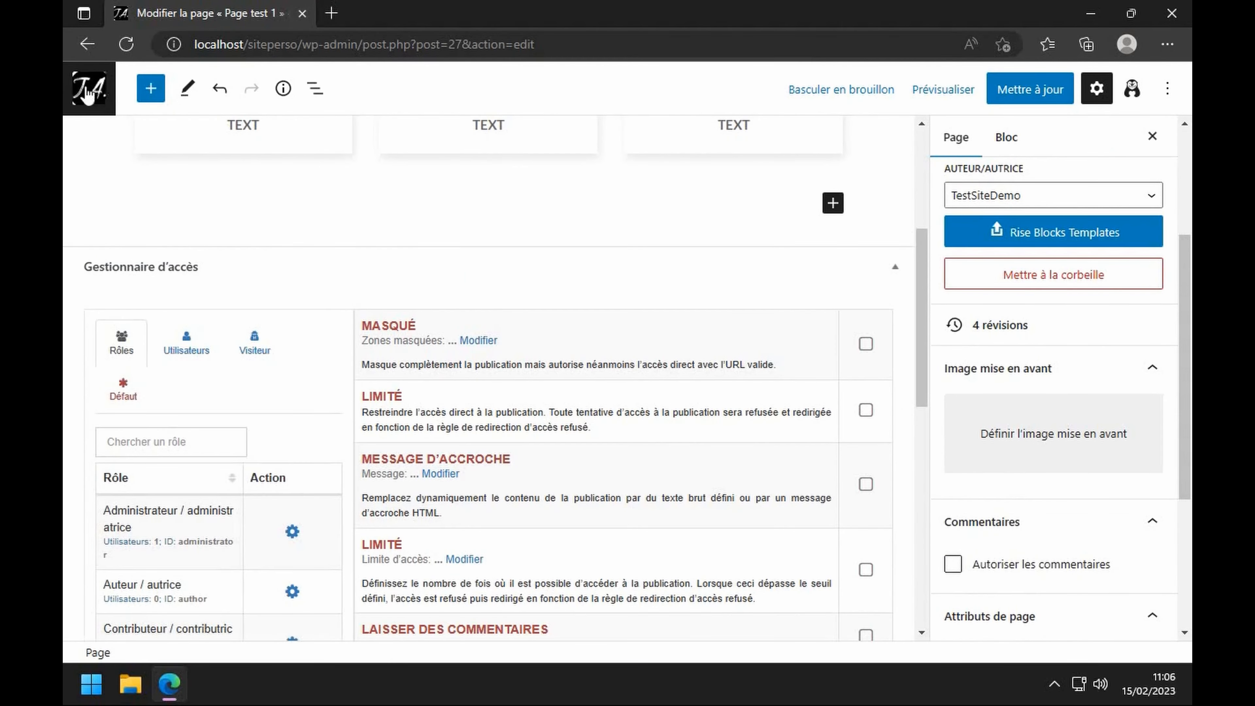
{"action": "left_click", "coordinate": [88, 88]}
{"action": "mouse_move", "coordinate": [128, 409]}
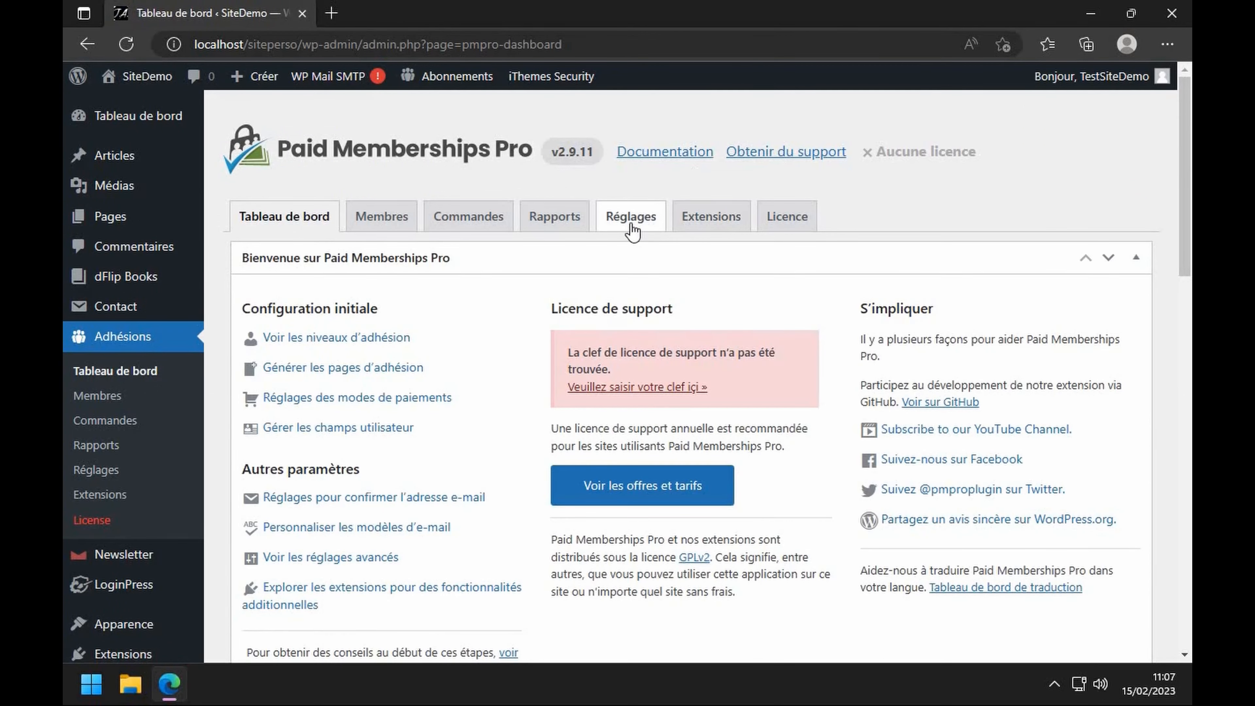
- Start a new free, never-expiring membership level from the membership levels settings
{"action": "left_click", "coordinate": [633, 218]}
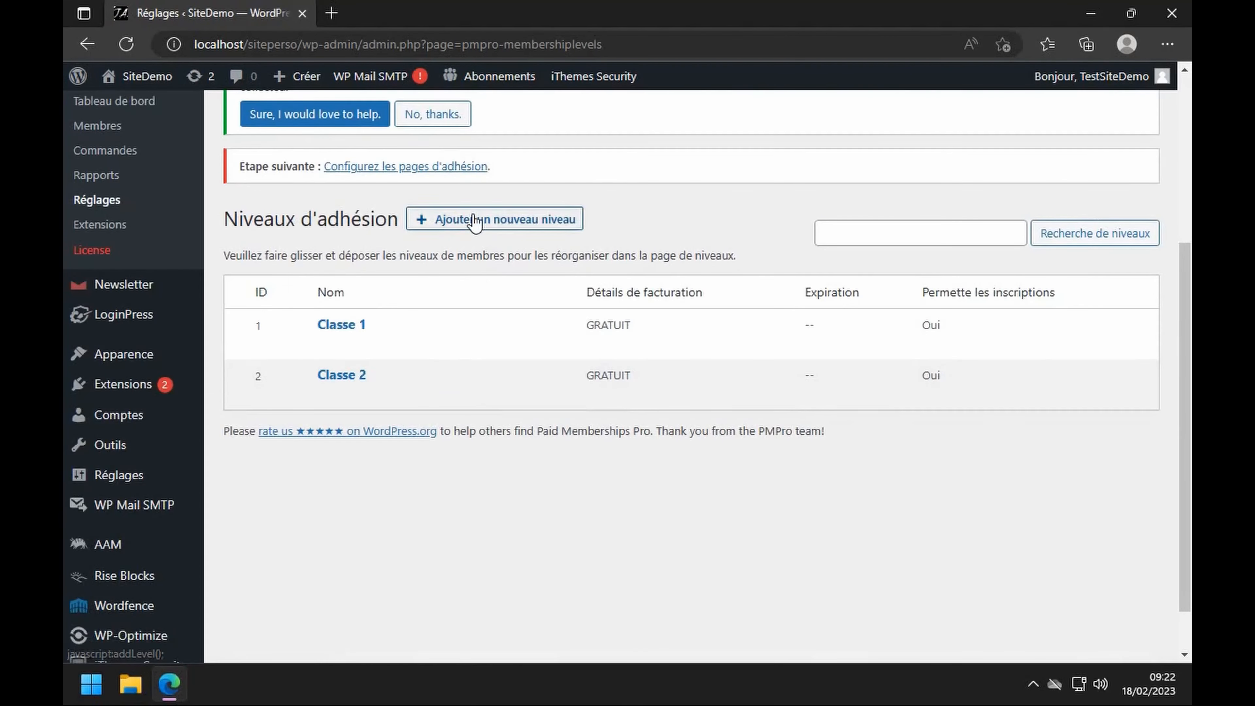
{"action": "left_click", "coordinate": [476, 221]}
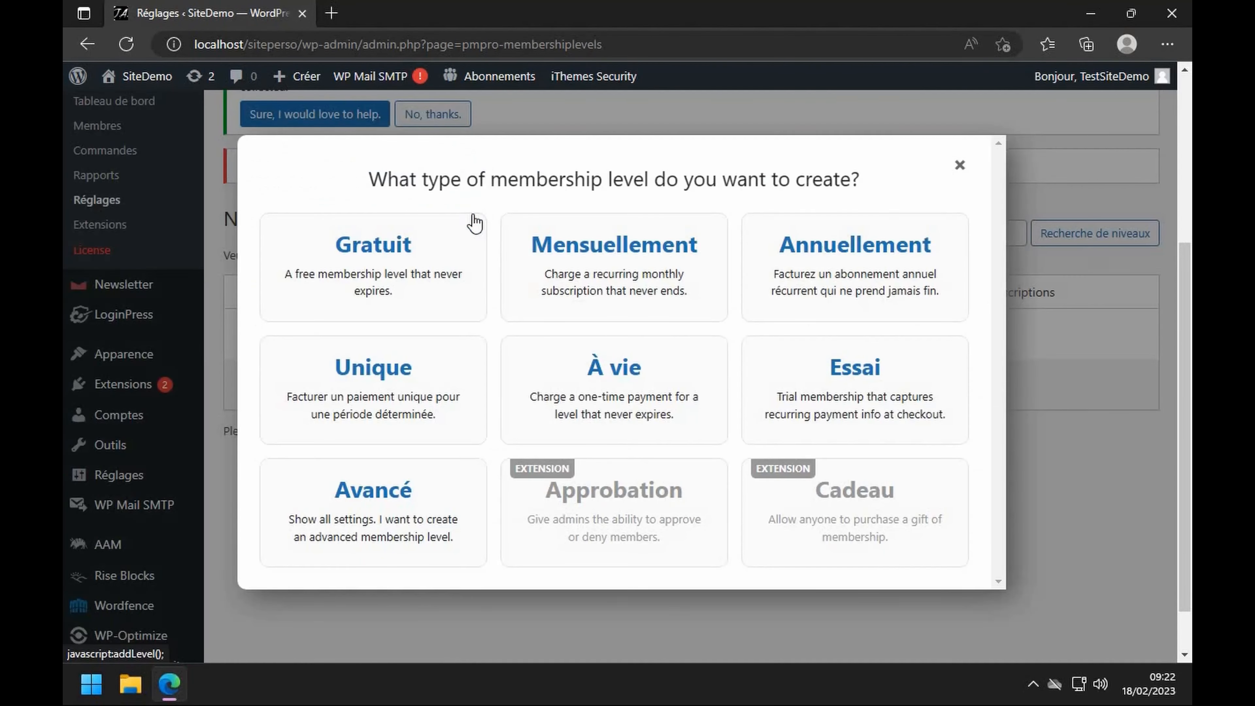
{"action": "left_click", "coordinate": [341, 245]}
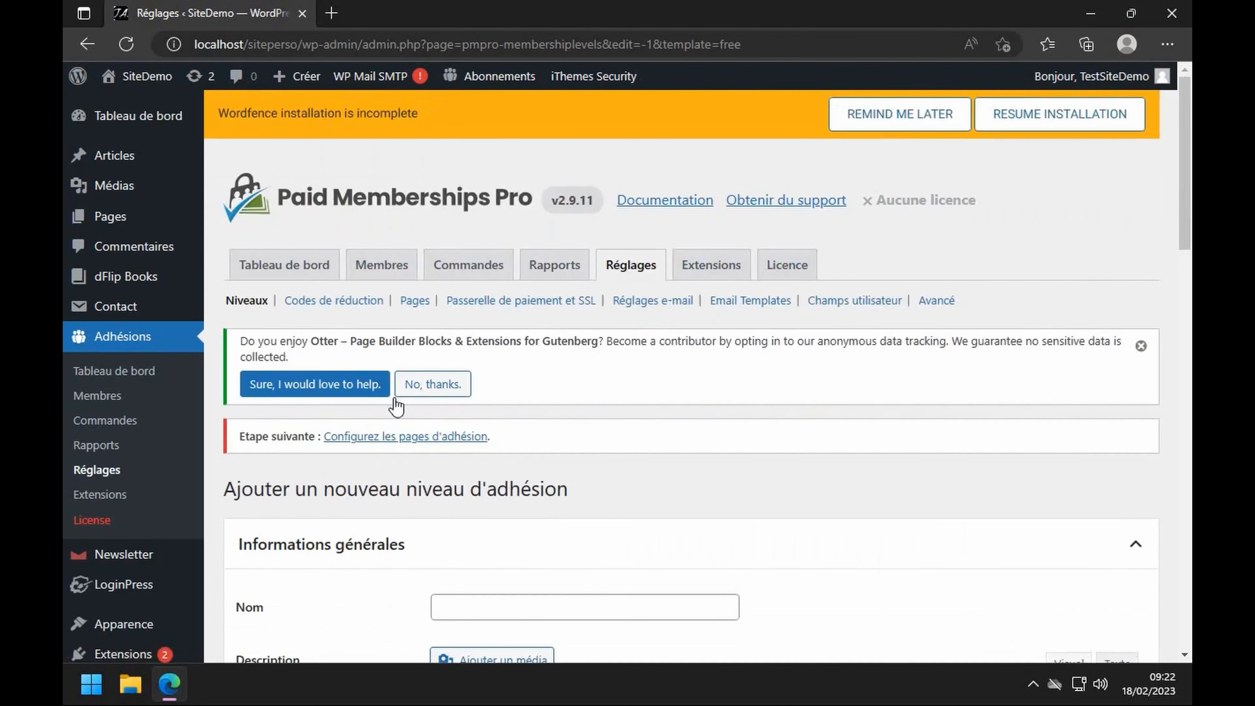
{"action": "scroll", "coordinate": [510, 412], "scroll_direction": "down", "scroll_amount": 3}
- Name the level 'Administrateurs', describe it as 'Ils ont tous la permission', and save it
{"action": "left_click", "coordinate": [499, 420]}
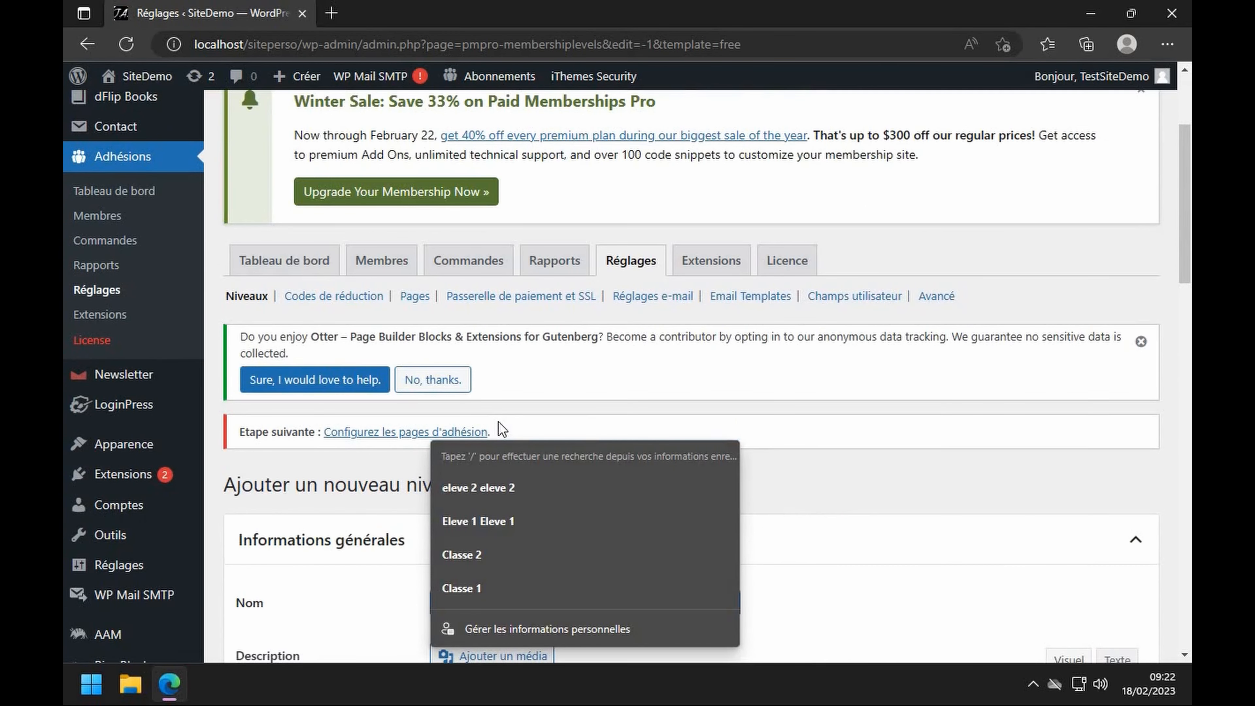
{"action": "type", "text": "Administrateurs"}
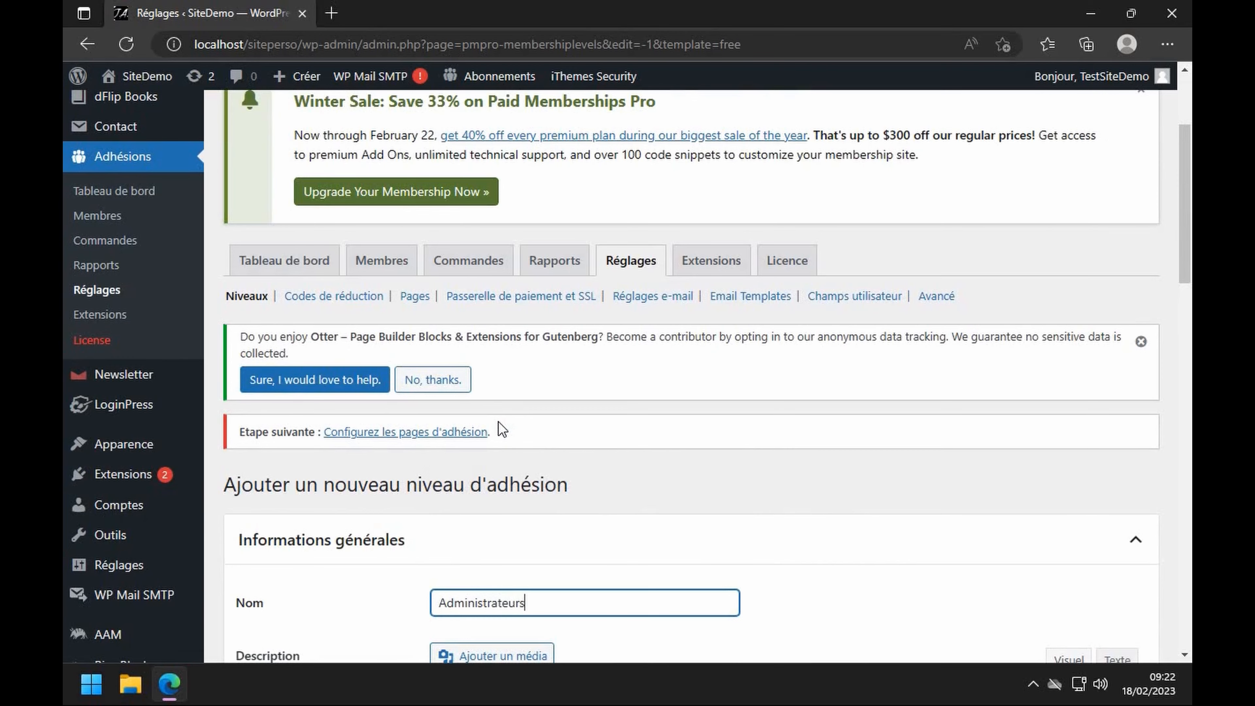
{"action": "scroll", "coordinate": [499, 422], "scroll_direction": "down", "scroll_amount": 5}
{"action": "left_click", "coordinate": [502, 453]}
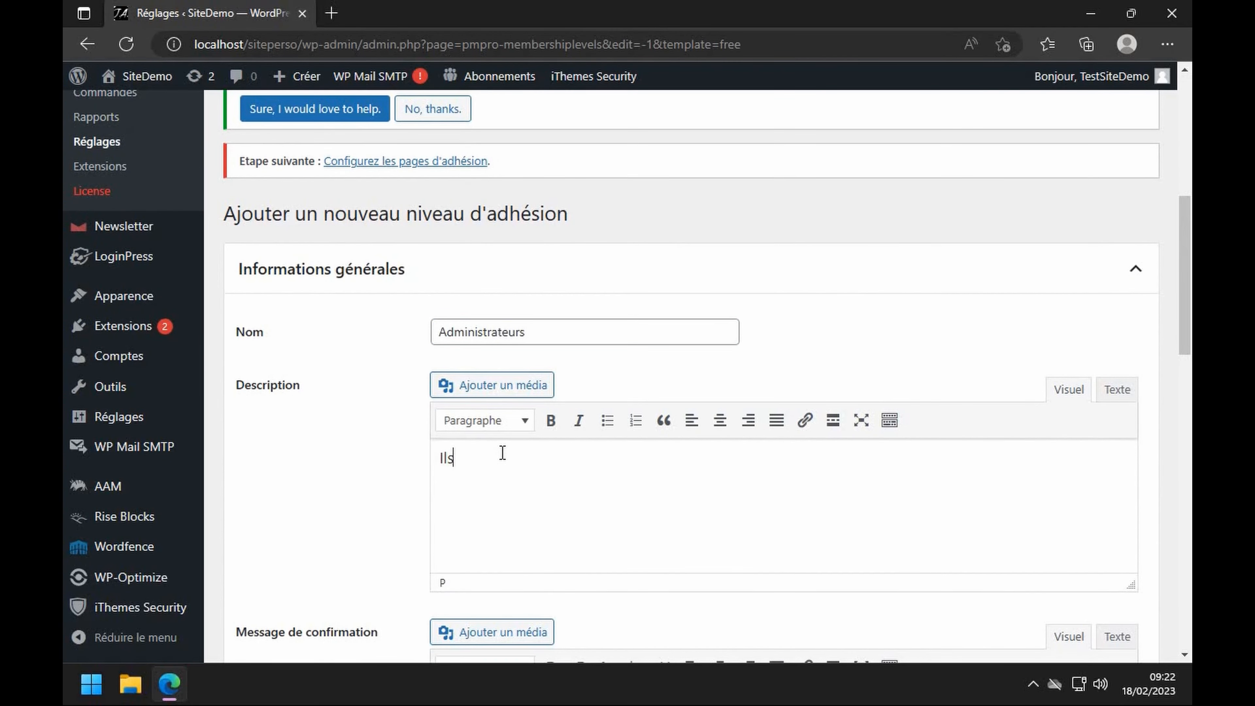
{"action": "type", "text": "Ils ont tous la perm"}
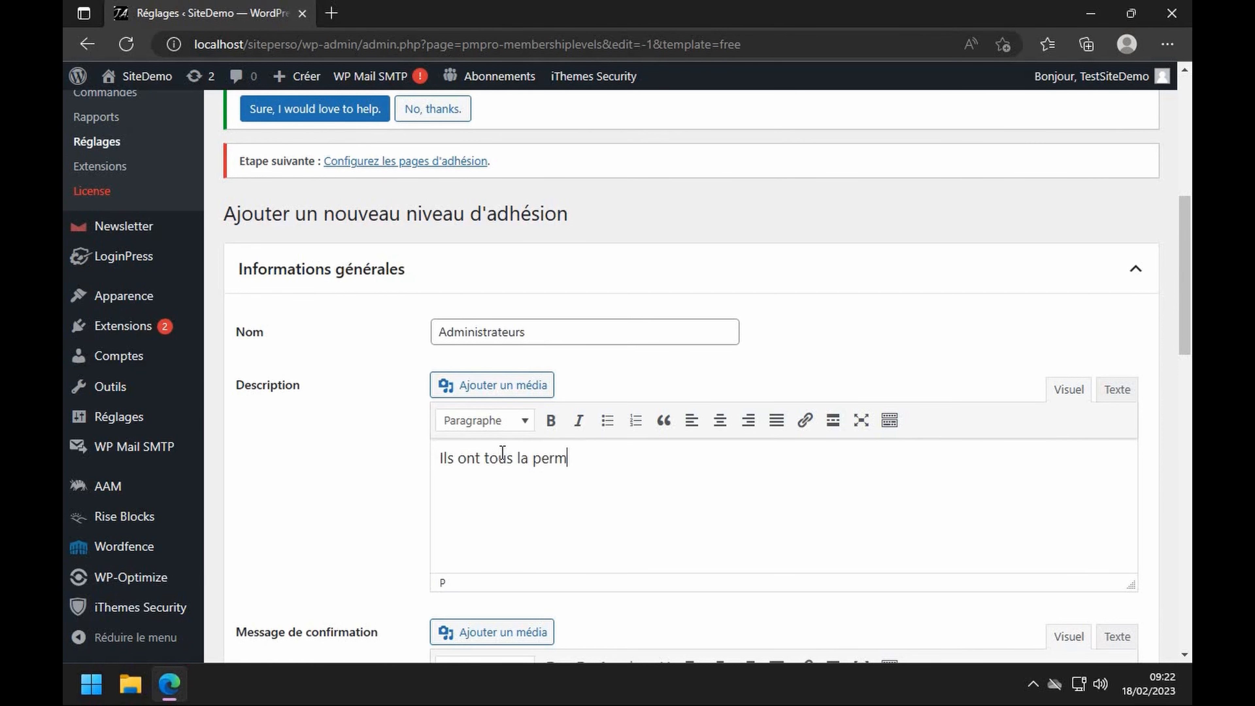
{"action": "type", "text": "ission."}
{"action": "scroll", "coordinate": [593, 425], "scroll_direction": "down", "scroll_amount": 6}
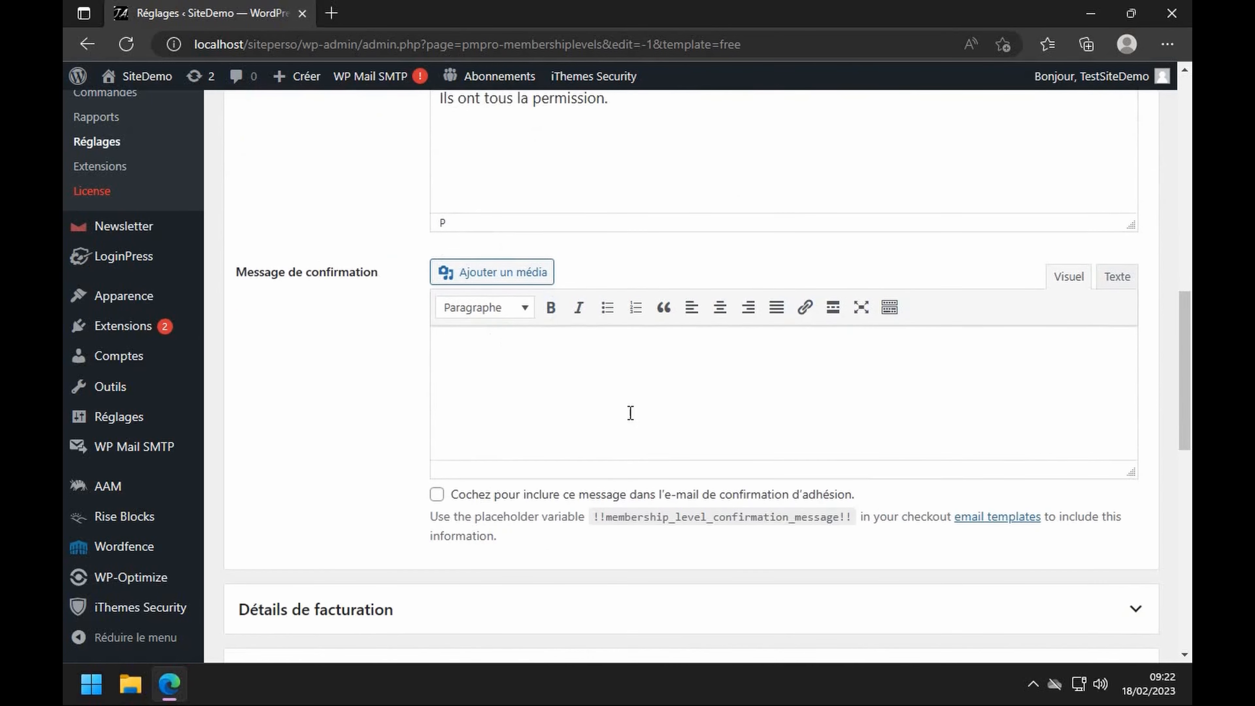
{"action": "scroll", "coordinate": [434, 465], "scroll_direction": "down", "scroll_amount": 10}
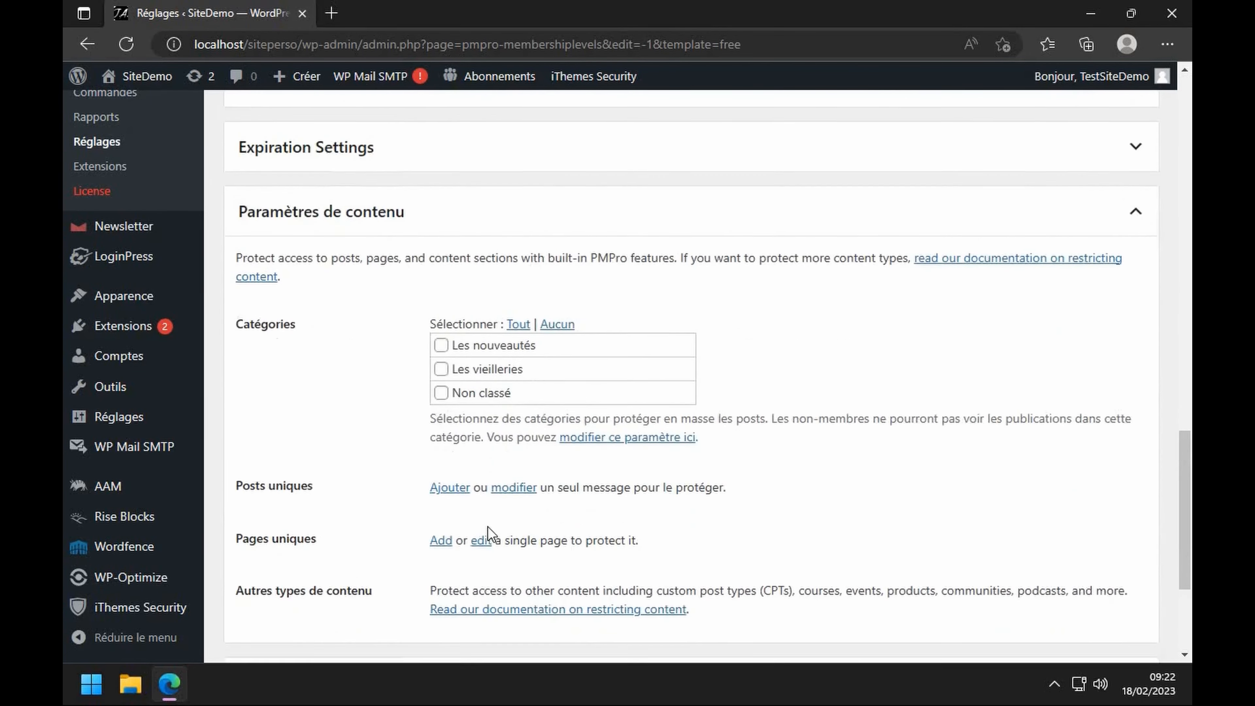
{"action": "left_click", "coordinate": [350, 652]}
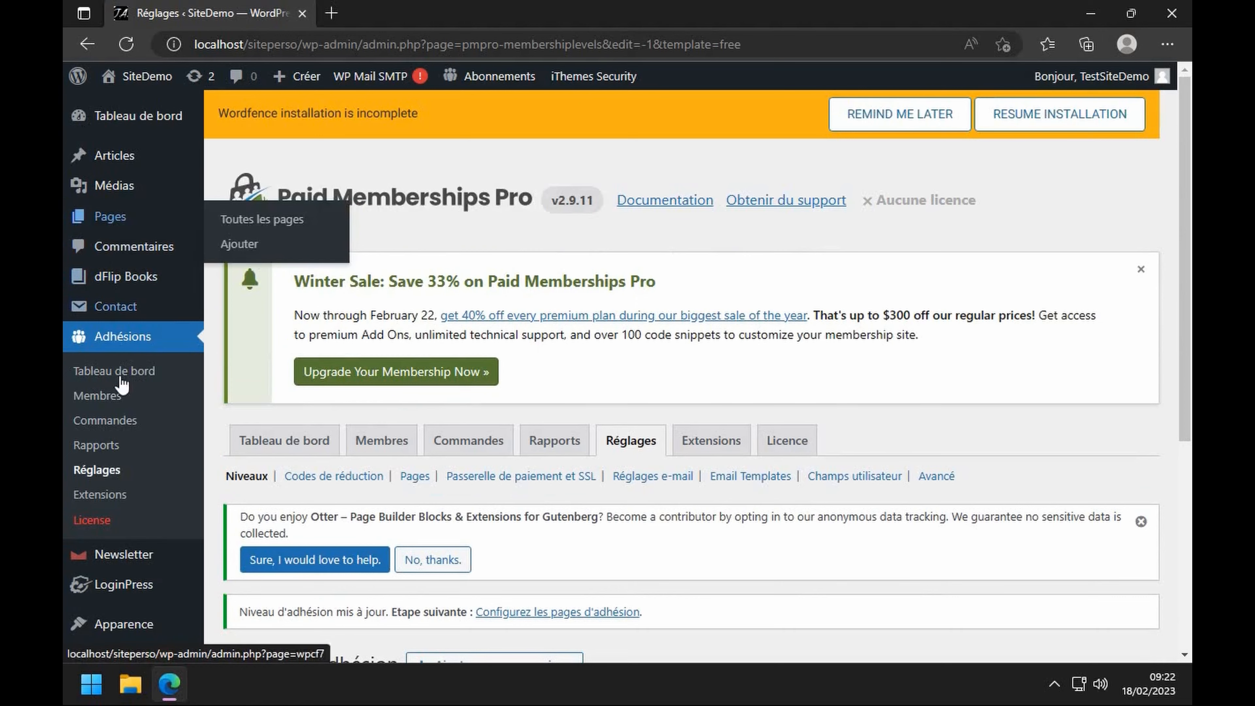
- Set your own profile's current membership level to Administrateurs and update the profile
{"action": "scroll", "coordinate": [124, 618], "scroll_direction": "down", "scroll_amount": 3}
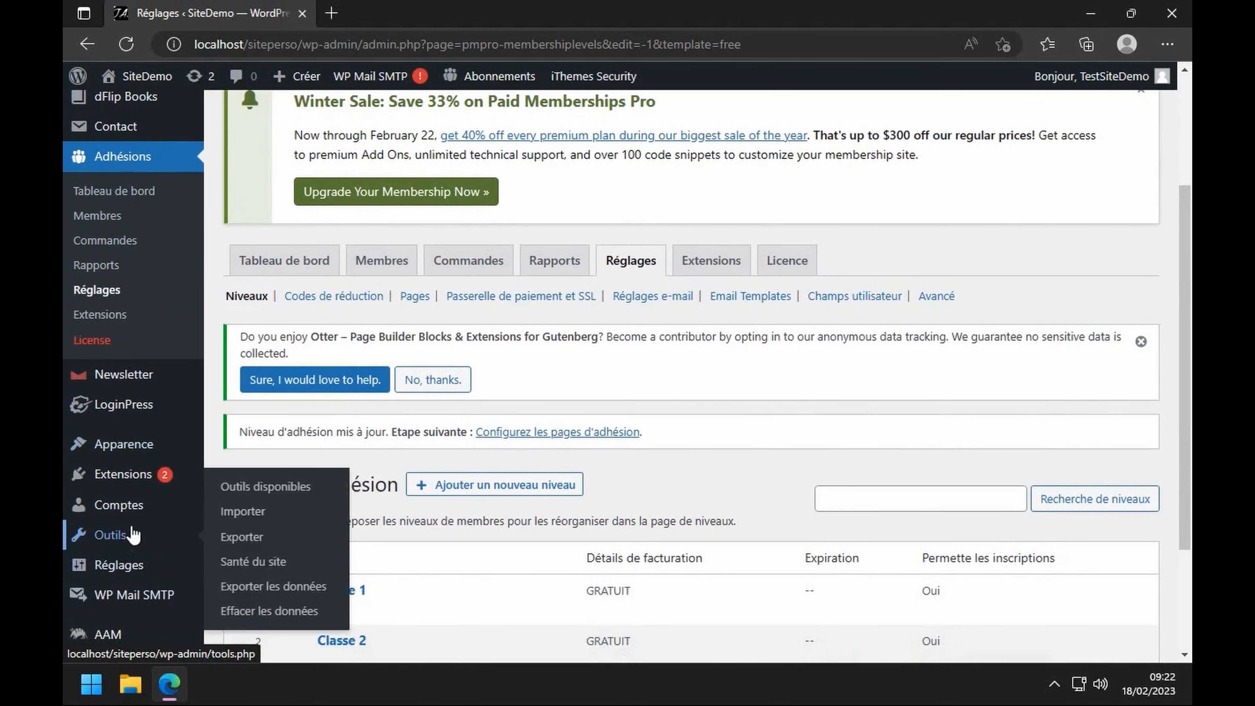
{"action": "left_click", "coordinate": [128, 508]}
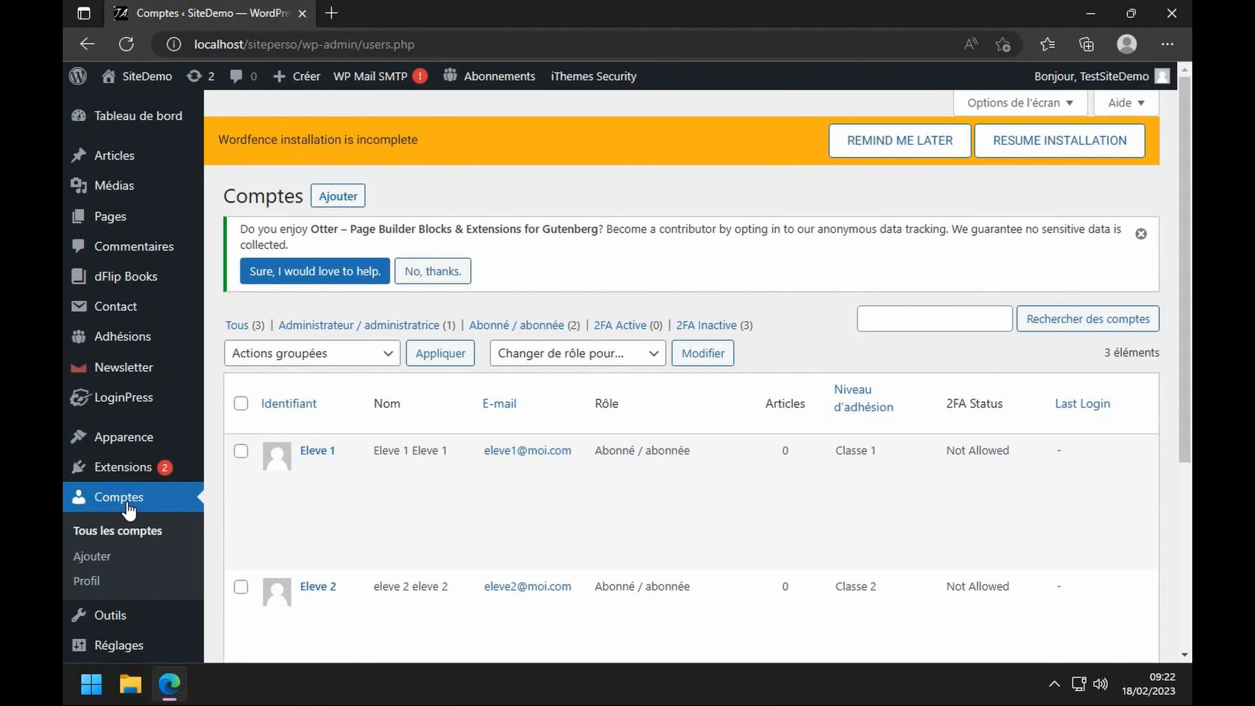
{"action": "scroll", "coordinate": [302, 475], "scroll_direction": "down", "scroll_amount": 5}
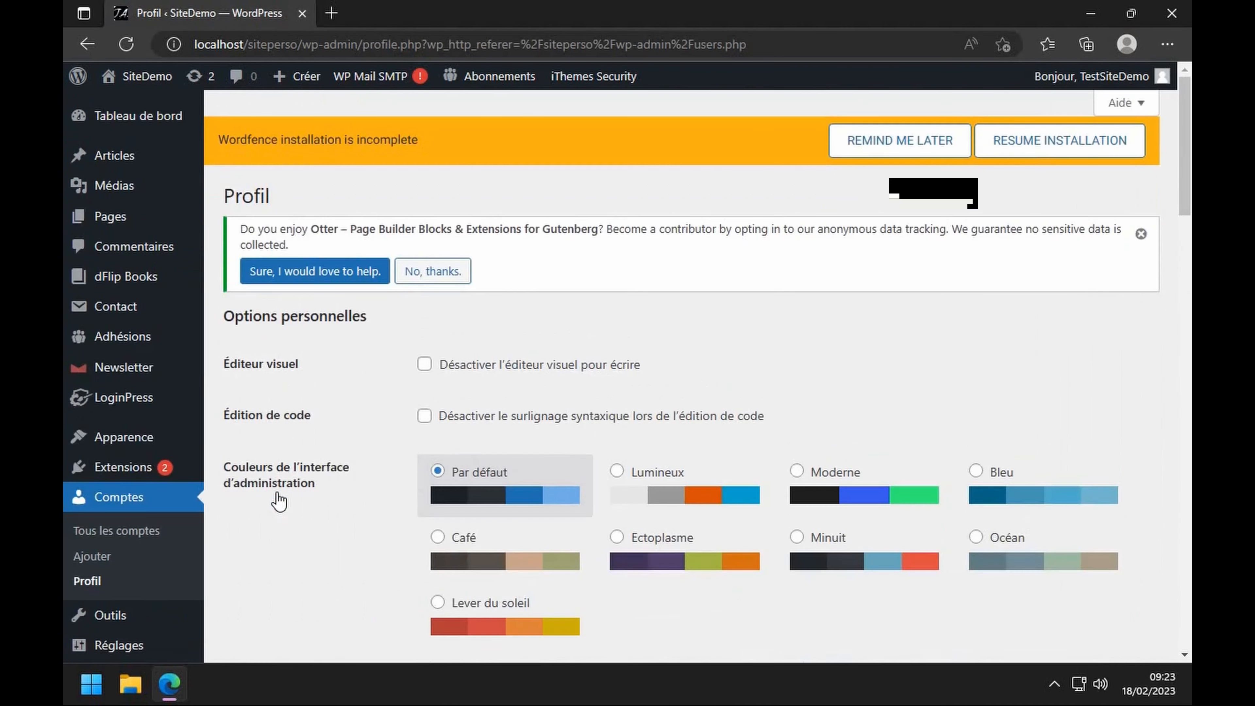
{"action": "scroll", "coordinate": [279, 500], "scroll_direction": "down", "scroll_amount": 15}
{"action": "left_click", "coordinate": [477, 452]}
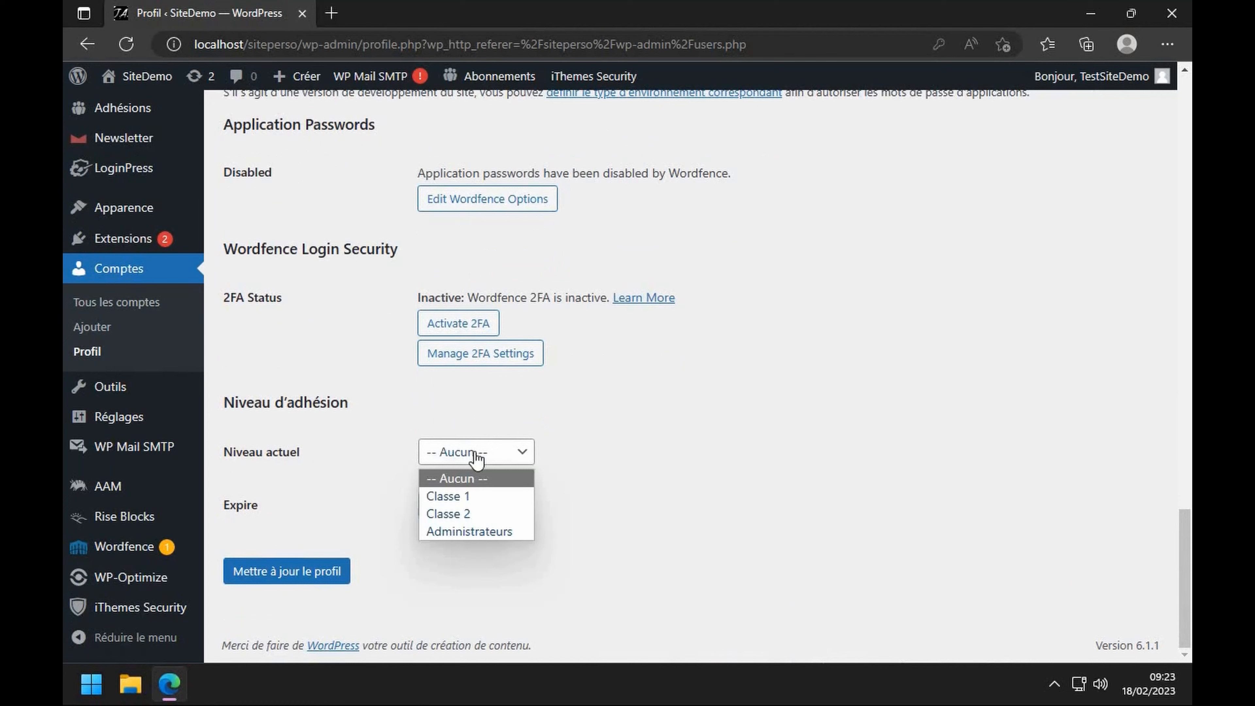
{"action": "left_click", "coordinate": [464, 531]}
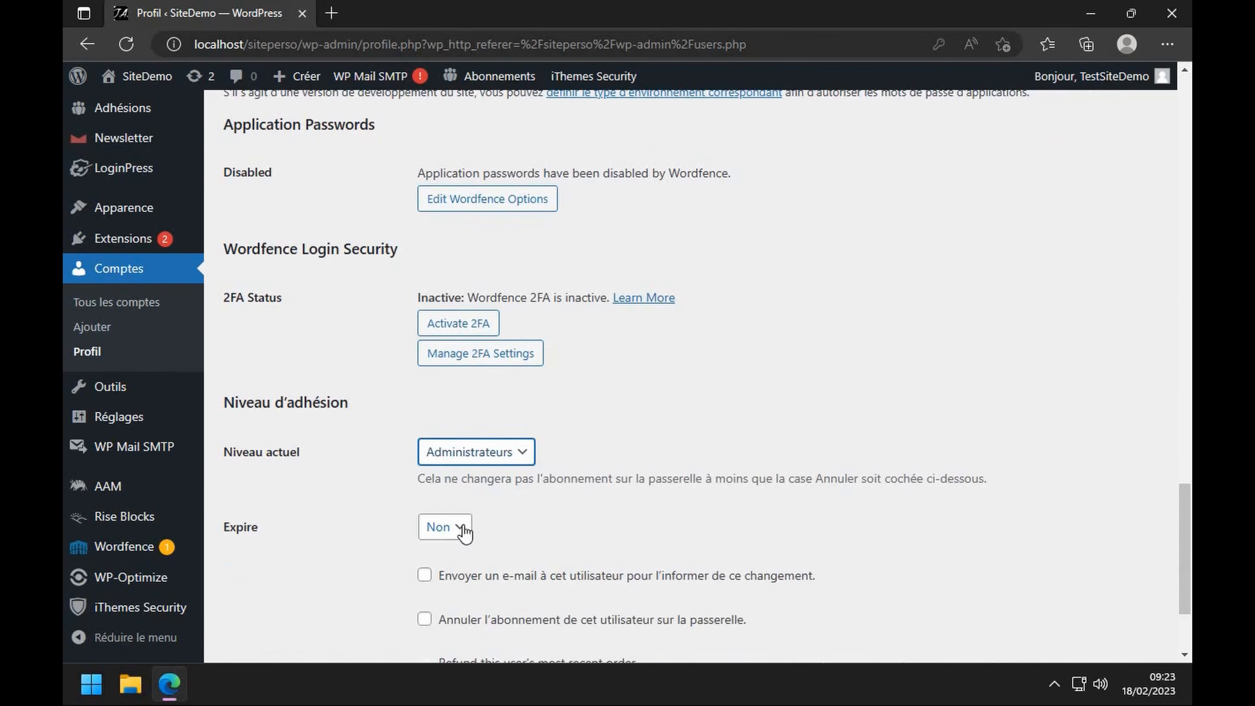
{"action": "scroll", "coordinate": [462, 529], "scroll_direction": "down", "scroll_amount": 3}
{"action": "left_click", "coordinate": [308, 575]}
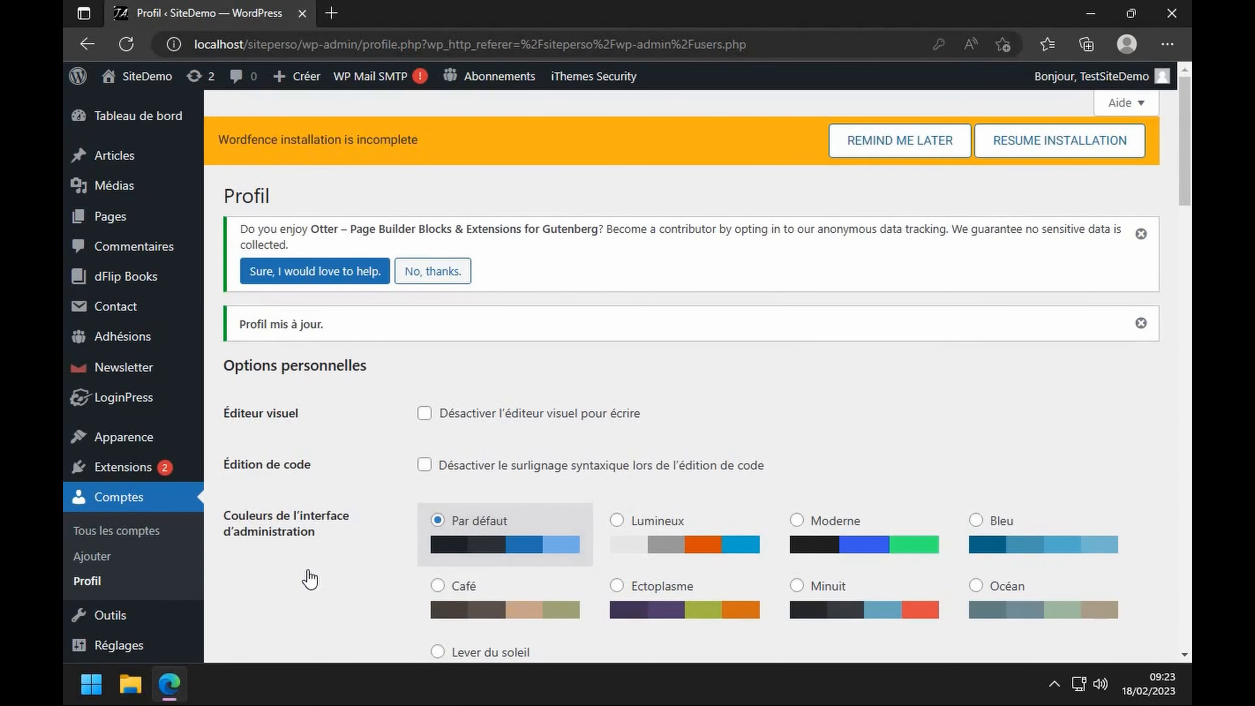
- Let Administrateurs members into Page test 1 alongside Classe 1, save, and return to all pages
{"action": "left_click", "coordinate": [112, 229]}
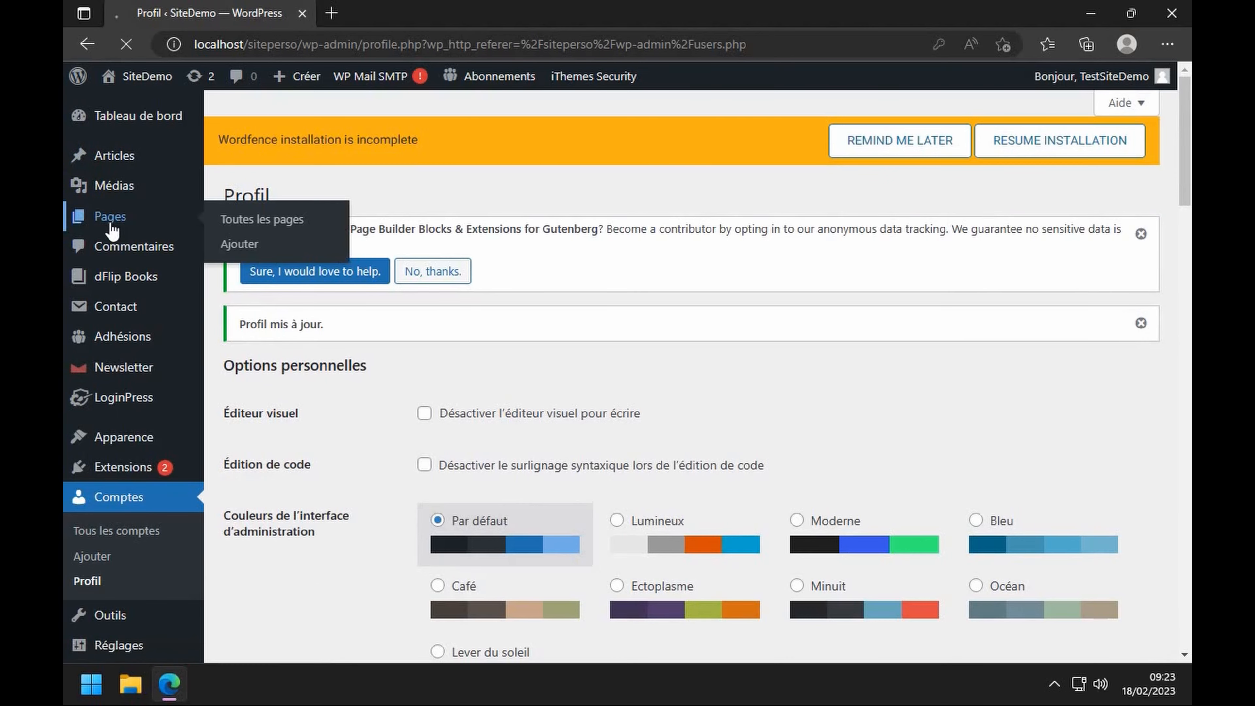
{"action": "scroll", "coordinate": [284, 366], "scroll_direction": "down", "scroll_amount": 3}
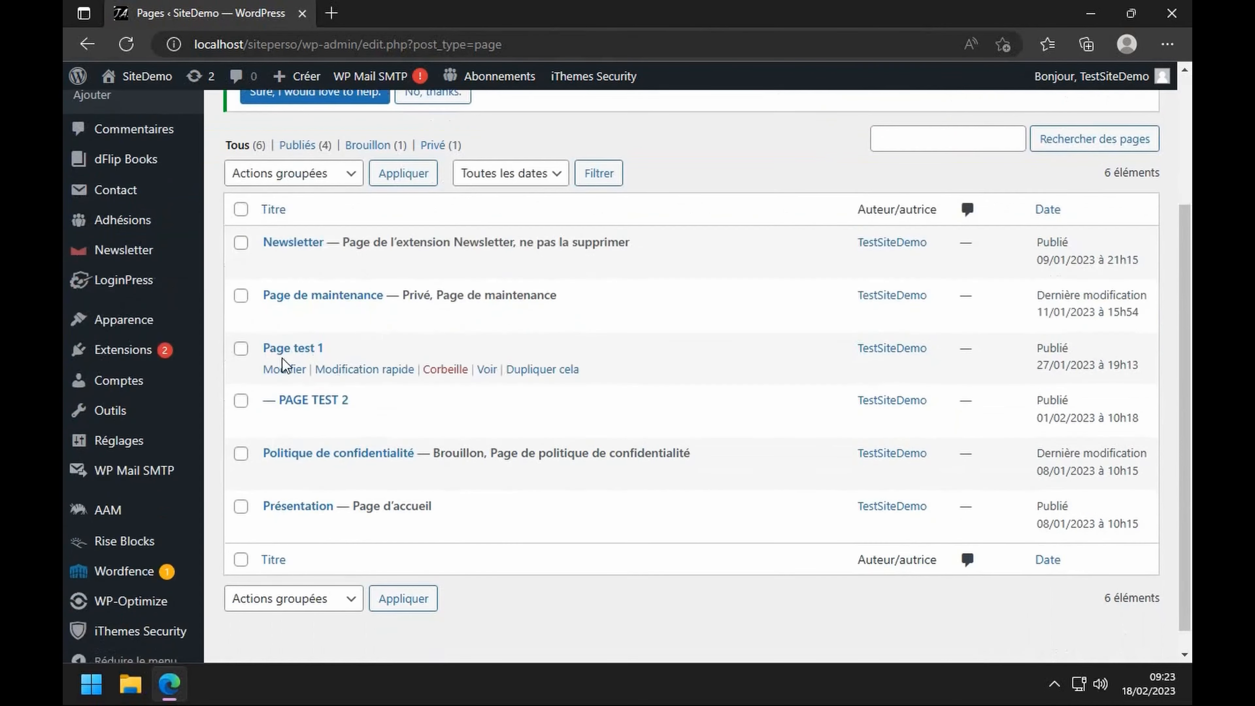
{"action": "left_click", "coordinate": [285, 370]}
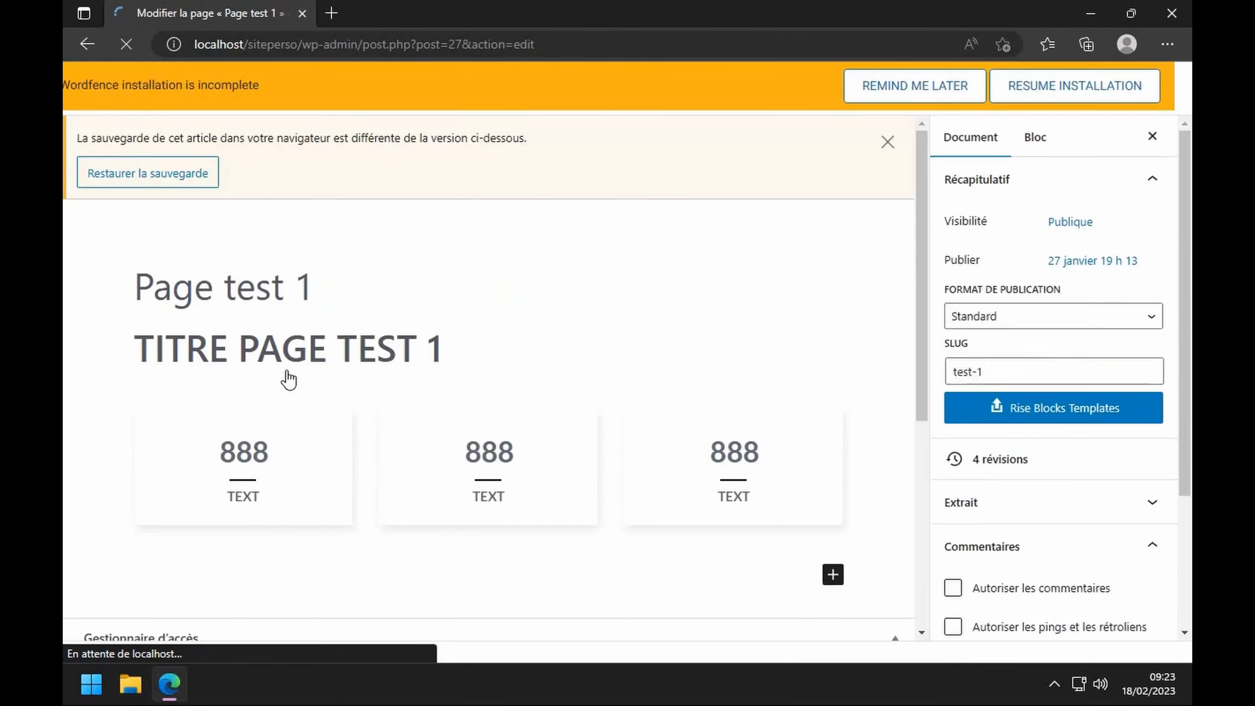
{"action": "scroll", "coordinate": [880, 376], "scroll_direction": "down", "scroll_amount": 5}
{"action": "scroll", "coordinate": [1057, 400], "scroll_direction": "down", "scroll_amount": 4}
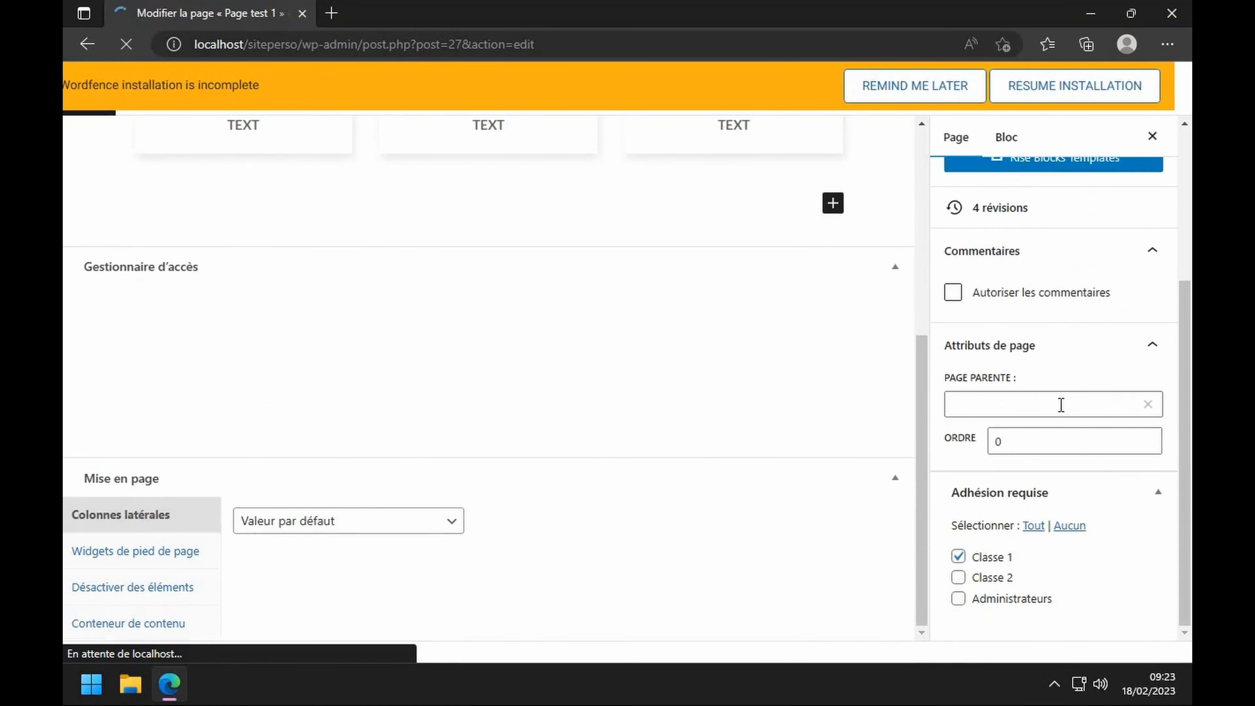
{"action": "left_click", "coordinate": [958, 599]}
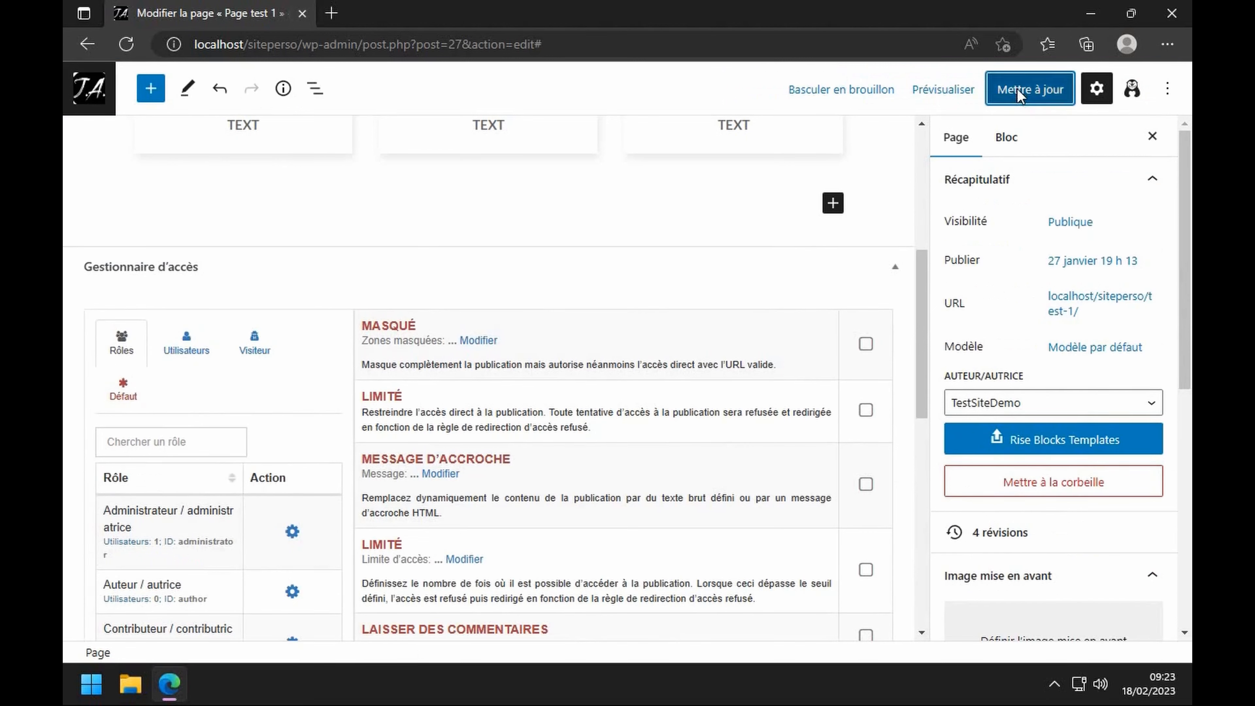
{"action": "left_click", "coordinate": [1019, 93]}
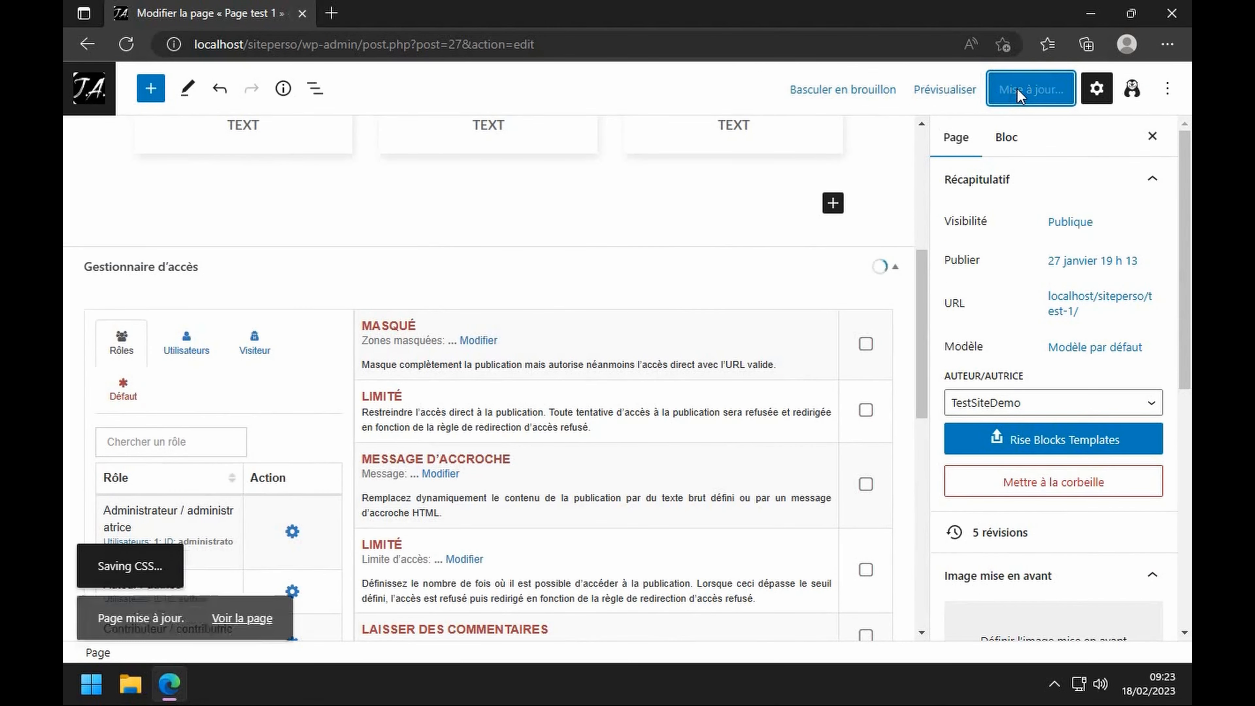
{"action": "left_click", "coordinate": [111, 99]}
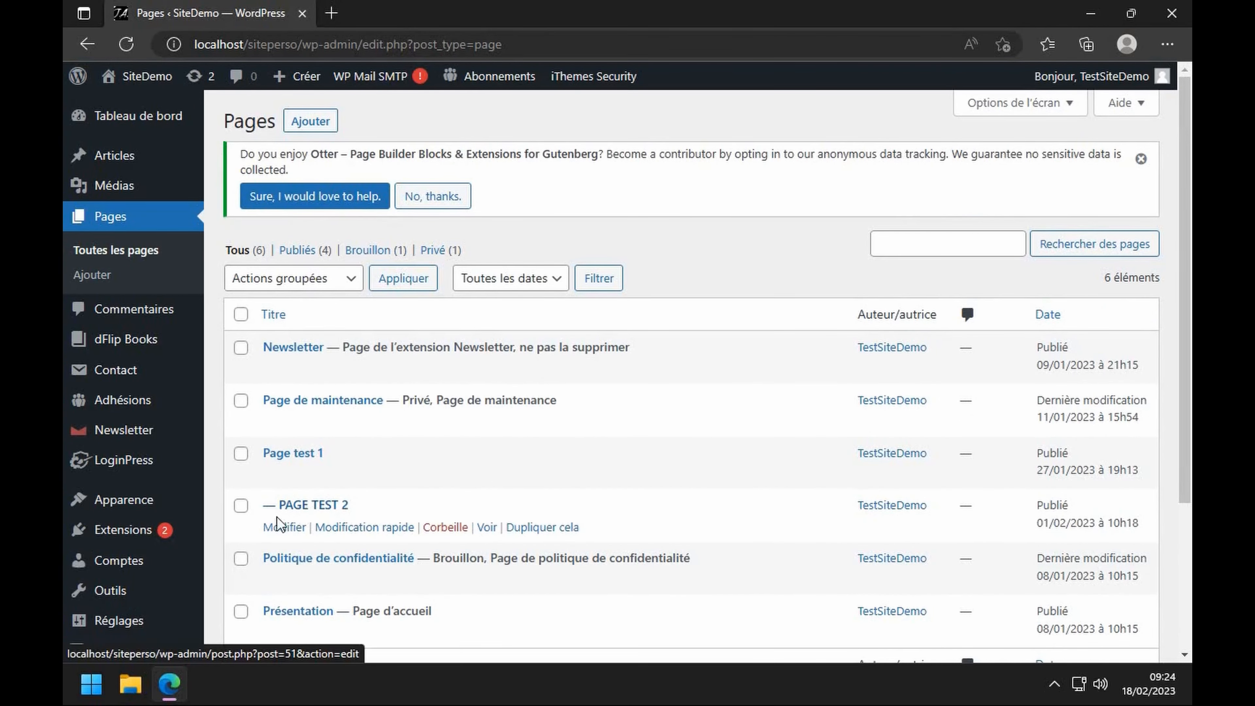
- Grant Administrateurs access to PAGE TEST 2, save it, and view both test pages on the site
{"action": "left_click", "coordinate": [283, 527]}
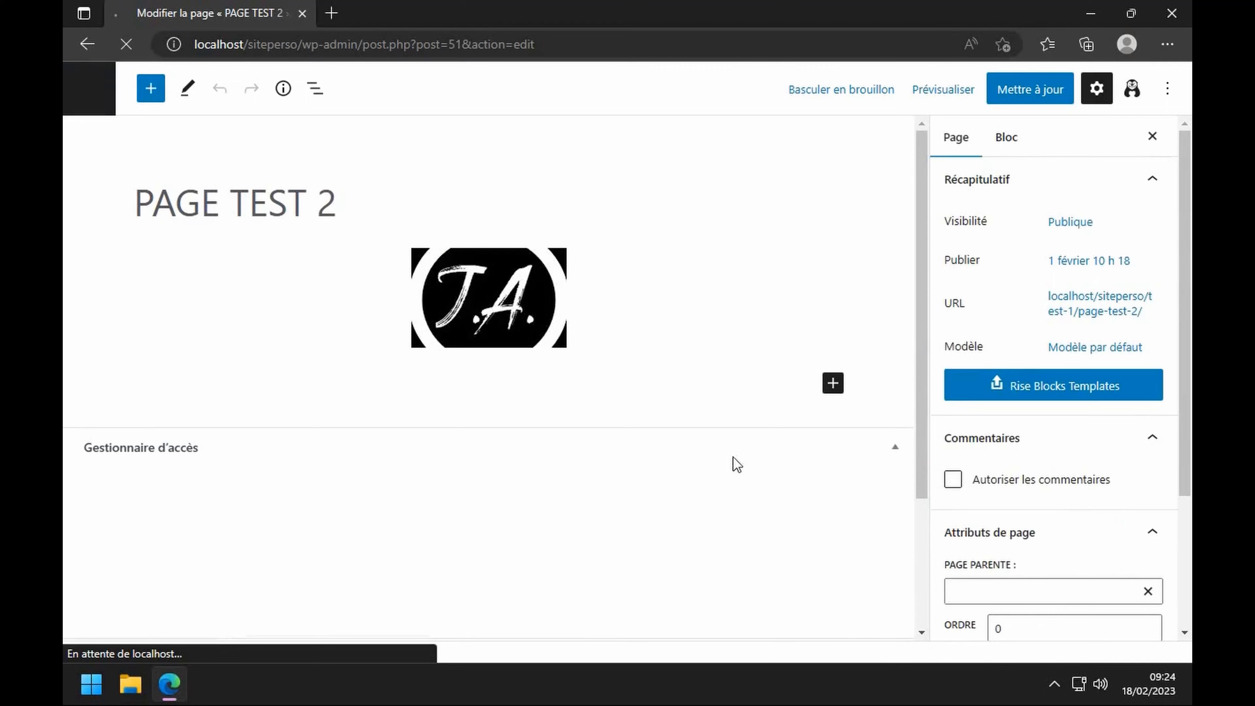
{"action": "left_click", "coordinate": [959, 599]}
{"action": "left_click", "coordinate": [1028, 89]}
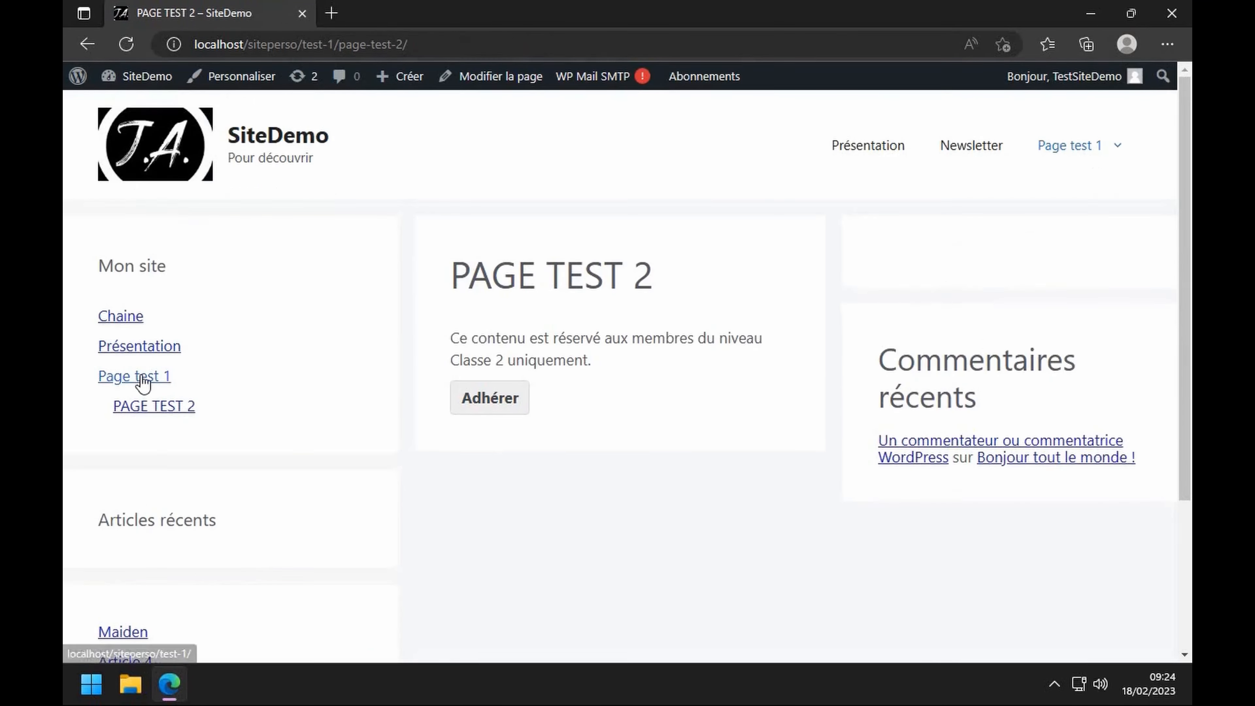
{"action": "left_click", "coordinate": [141, 377]}
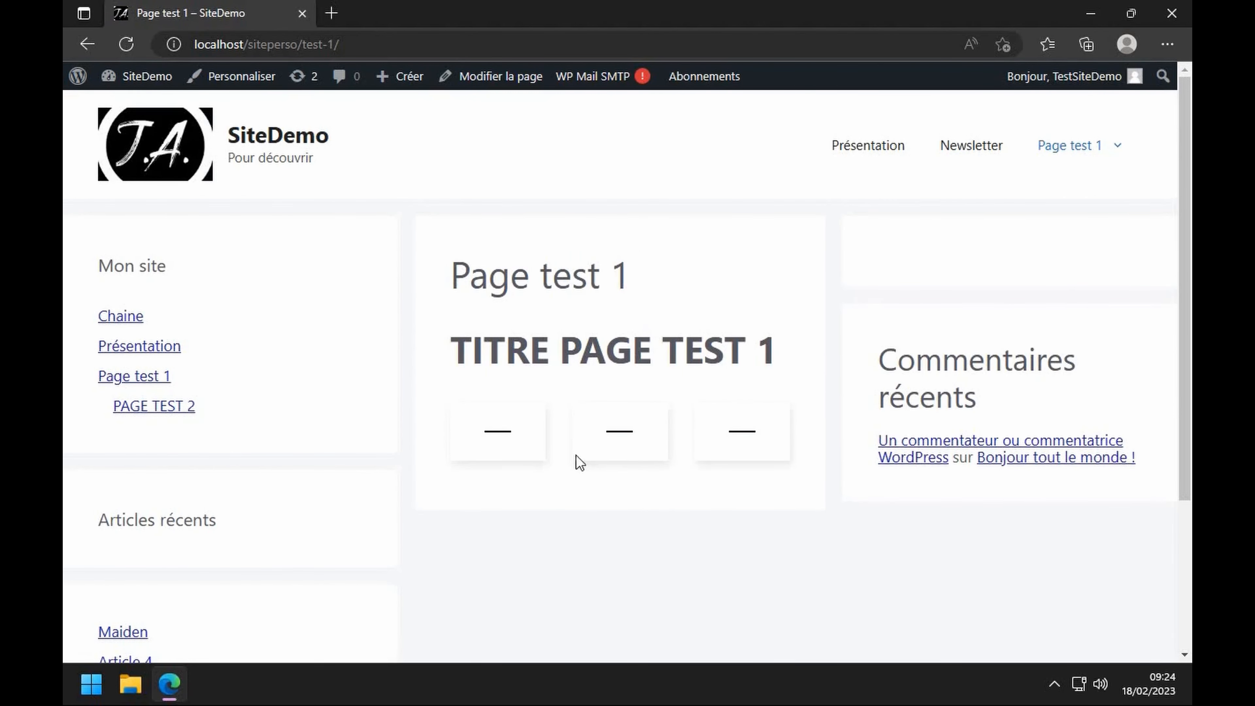
{"action": "left_click", "coordinate": [181, 418]}
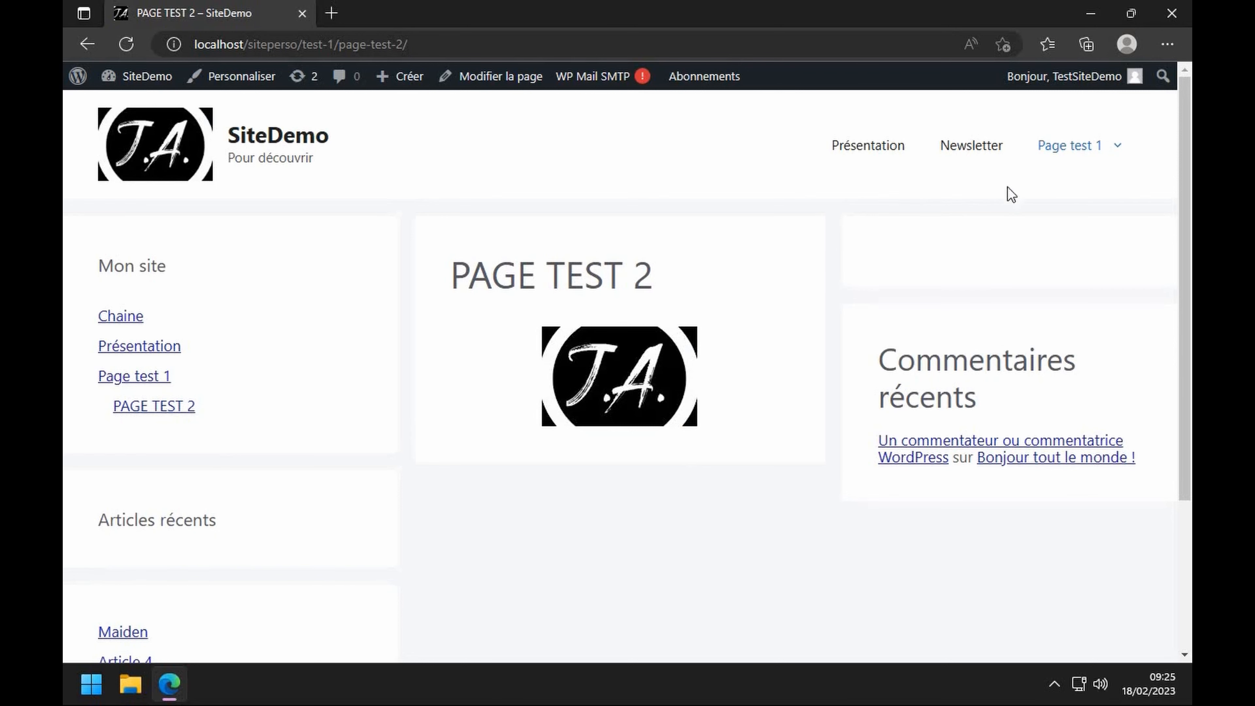
- Sign out of the administrator account and log in as the first student with saved credentials
{"action": "mouse_move", "coordinate": [1062, 76]}
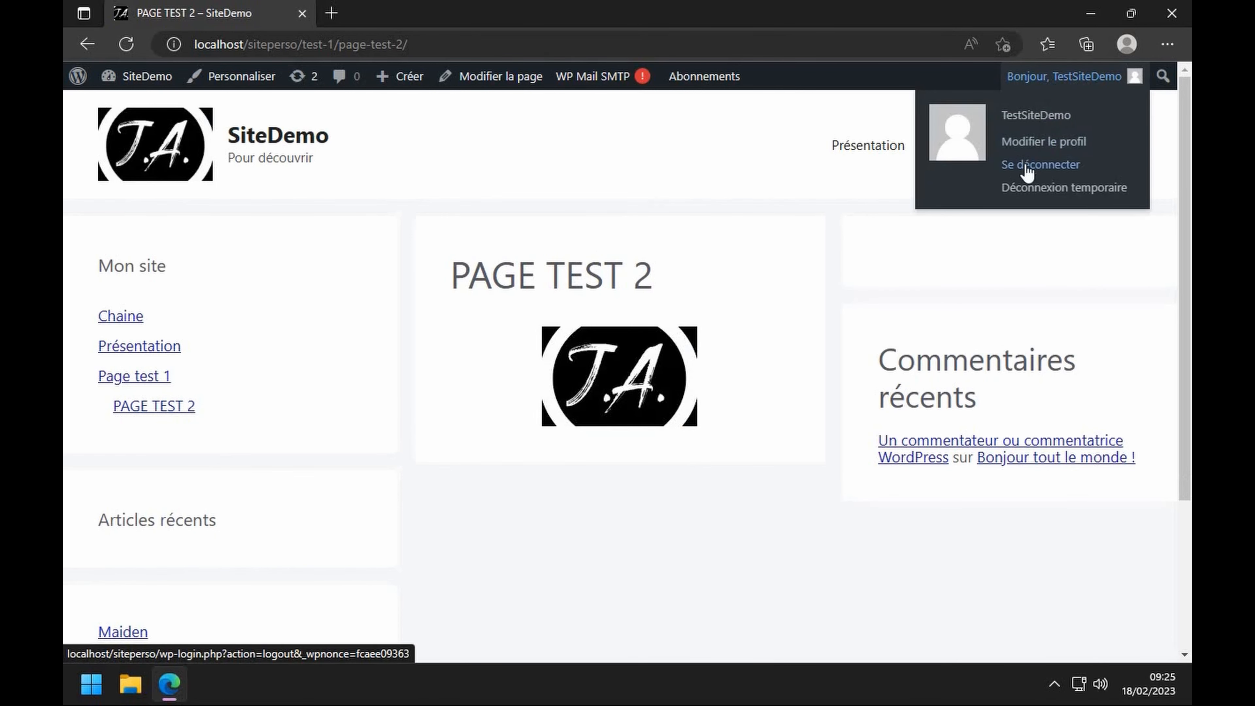
{"action": "left_click", "coordinate": [1038, 163]}
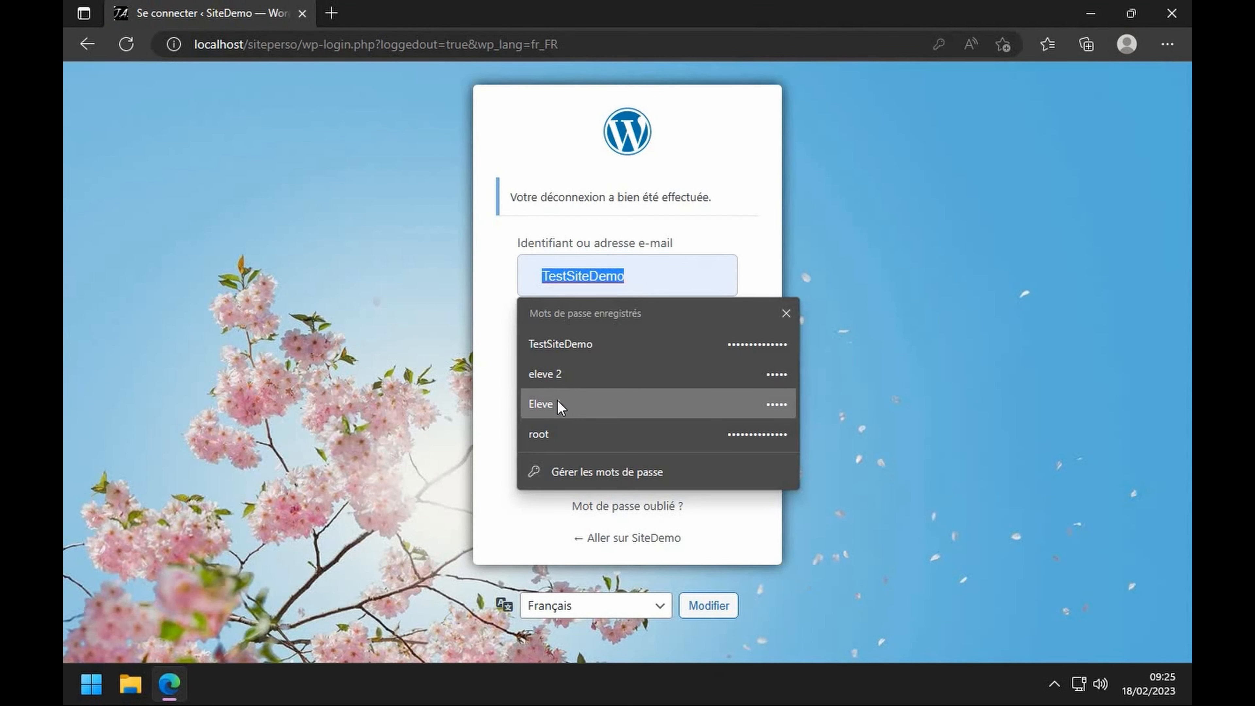
{"action": "left_click", "coordinate": [558, 404]}
{"action": "left_click", "coordinate": [614, 438]}
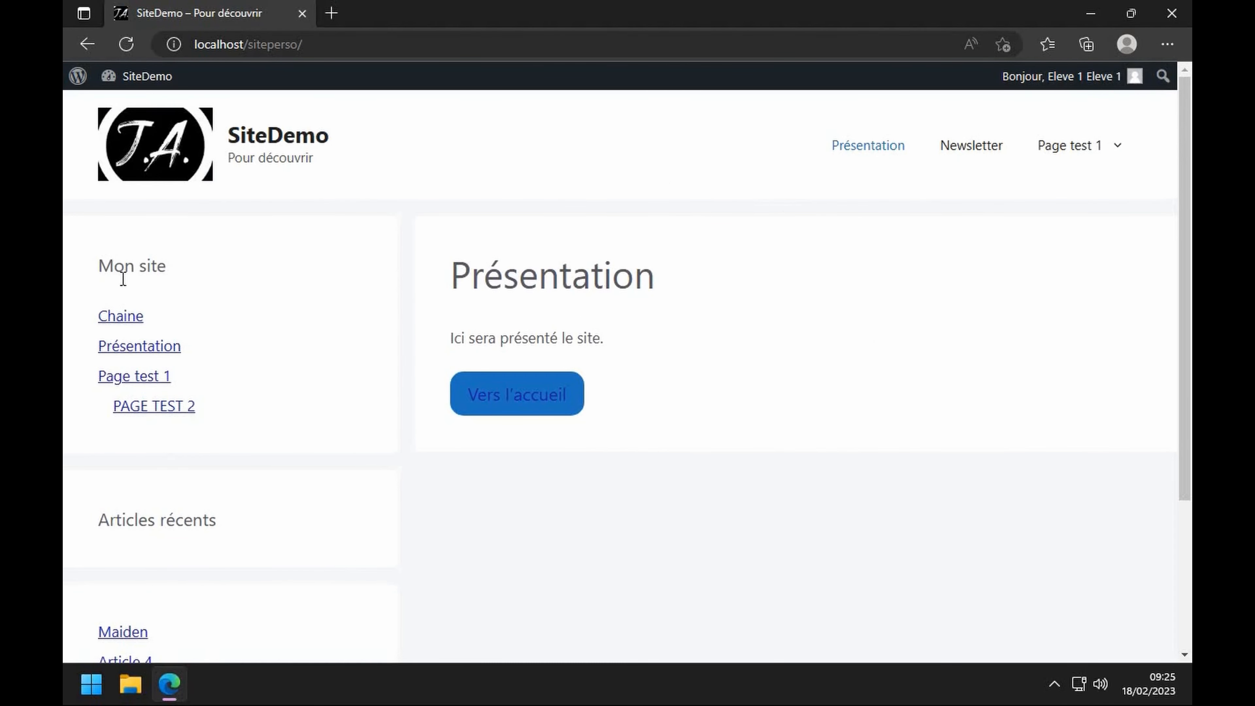
- Check that PAGE TEST 2 is restricted to Classe 2 and Administrateurs members, then sign out
{"action": "left_click", "coordinate": [163, 381]}
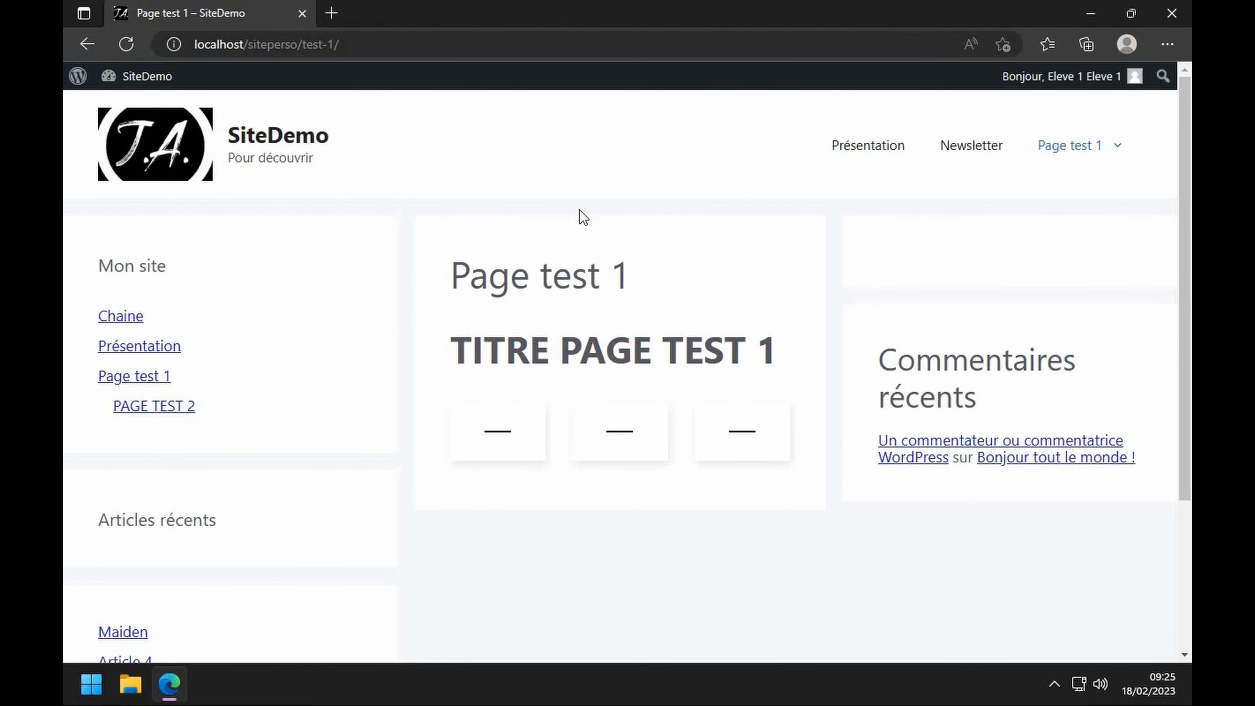
{"action": "left_click", "coordinate": [147, 409]}
{"action": "left_click_drag", "start_coordinate": [579, 338], "coordinate": [801, 343]}
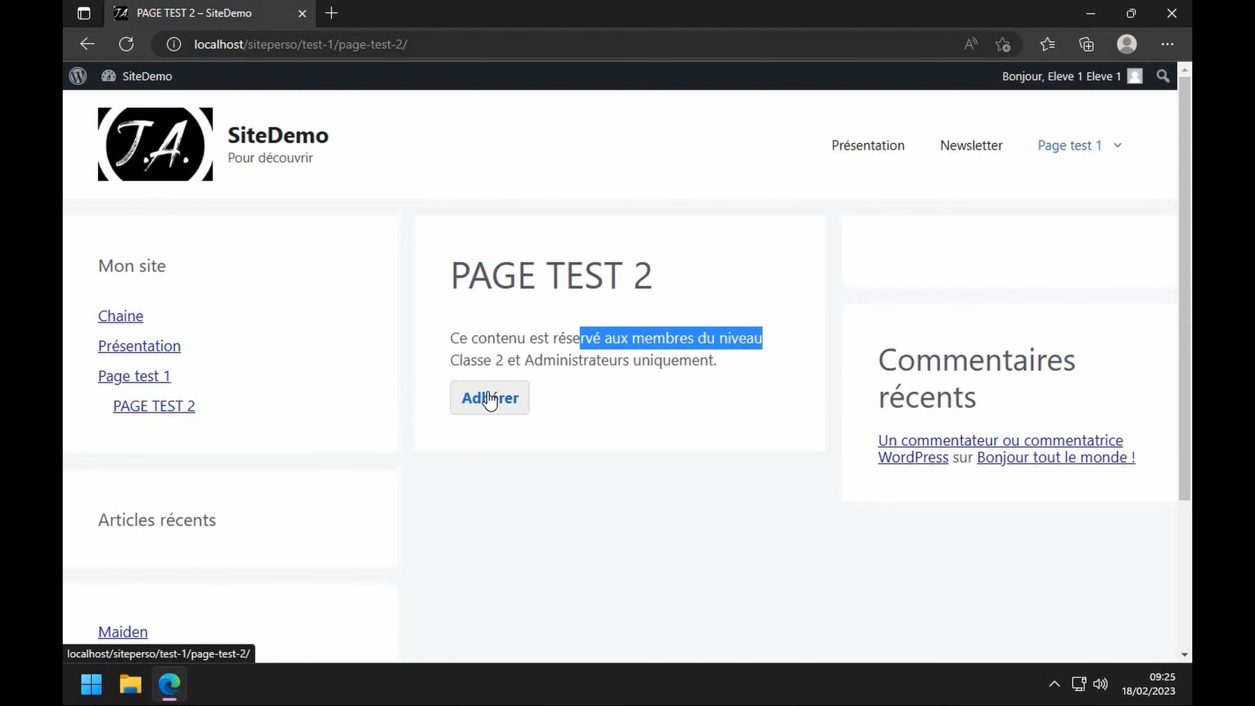
{"action": "left_click_drag", "start_coordinate": [450, 359], "coordinate": [670, 360]}
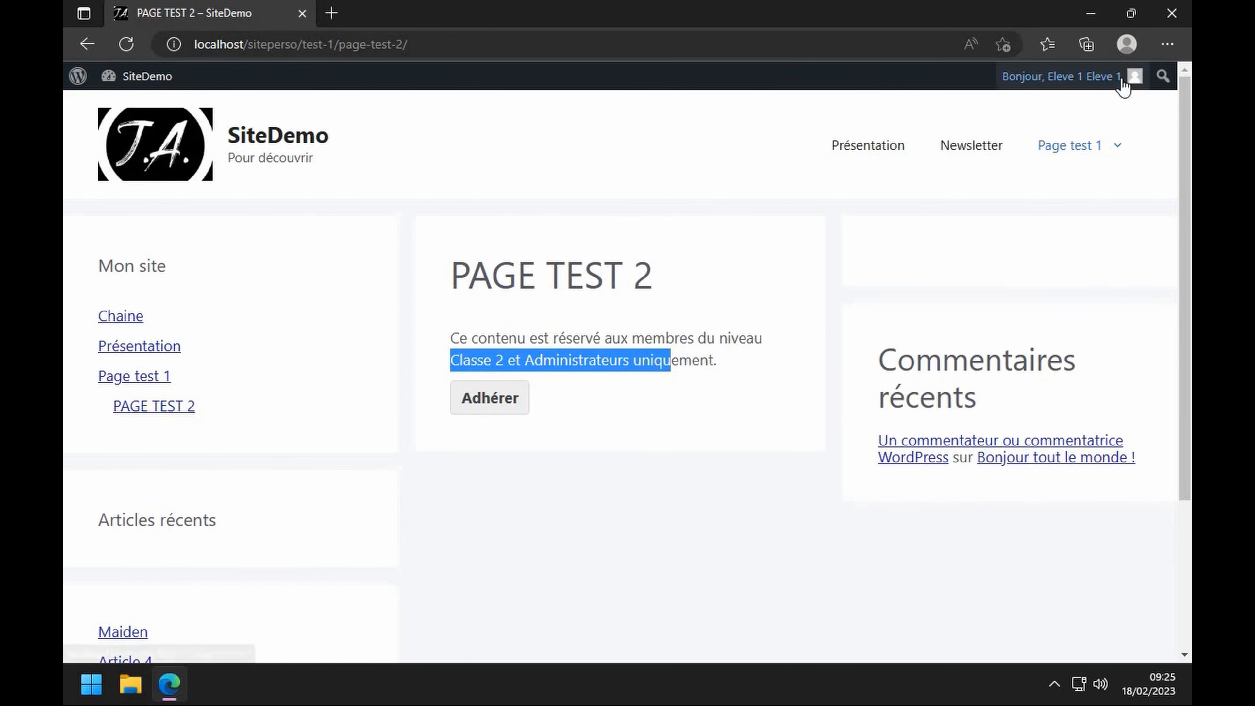
{"action": "mouse_move", "coordinate": [1131, 78]}
{"action": "left_click", "coordinate": [1034, 184]}
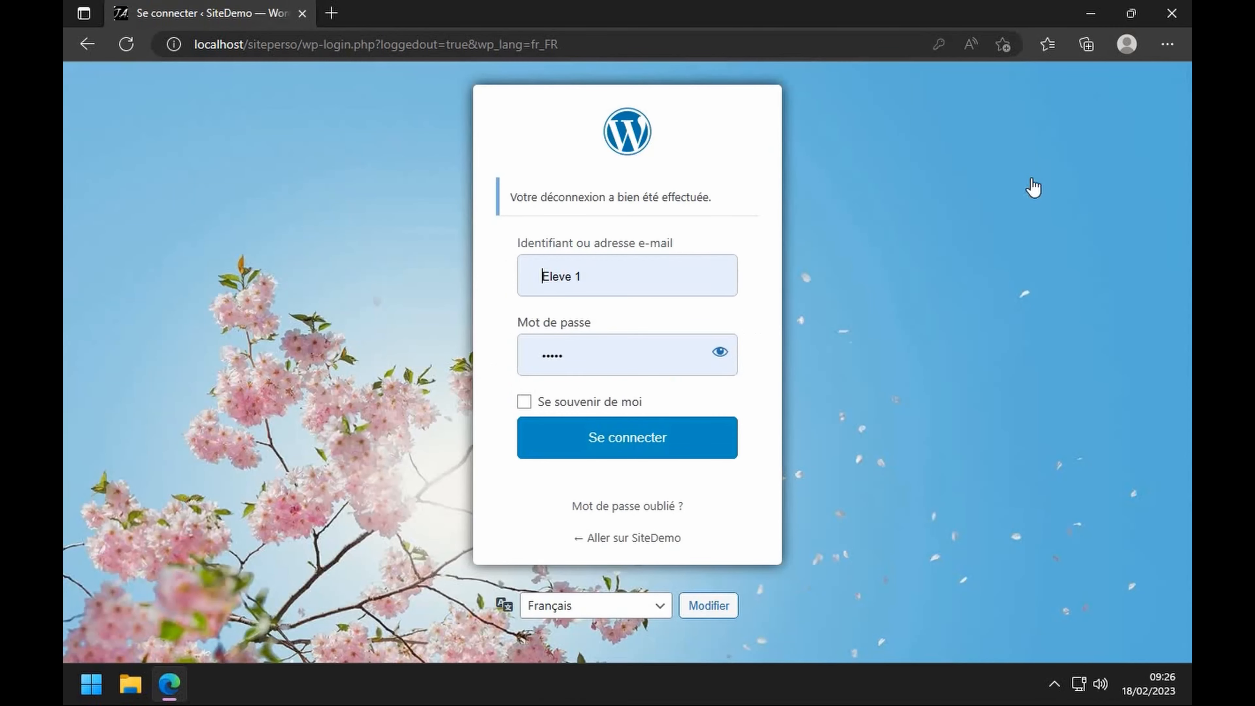
- Log in as the second student, open Page test 1 and PAGE TEST 2, then sign out
{"action": "left_click", "coordinate": [624, 276]}
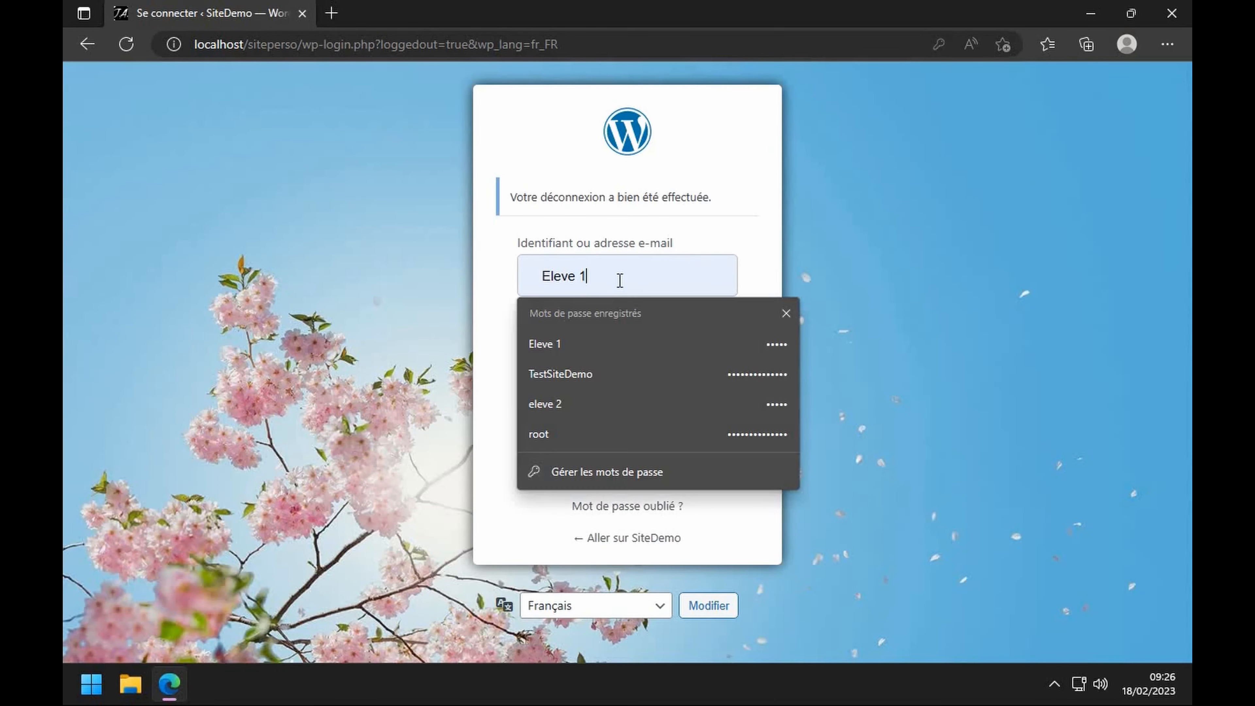
{"action": "left_click", "coordinate": [544, 414]}
{"action": "left_click", "coordinate": [594, 437]}
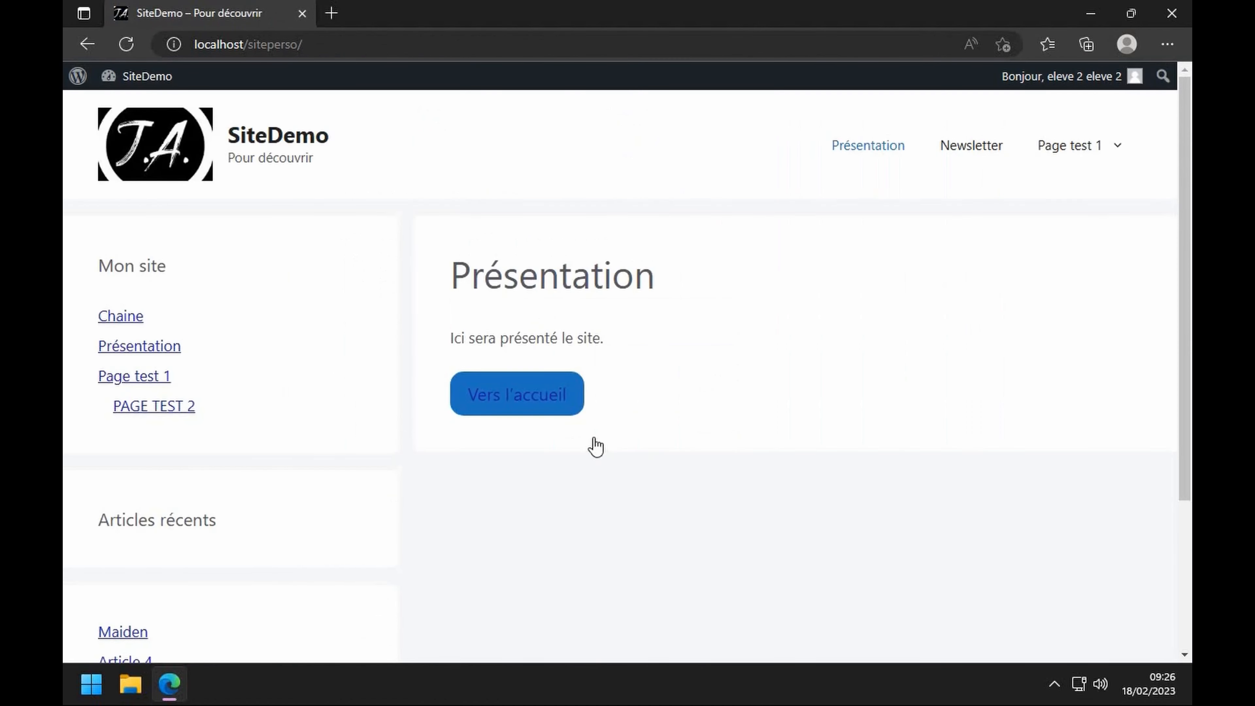
{"action": "left_click", "coordinate": [152, 392]}
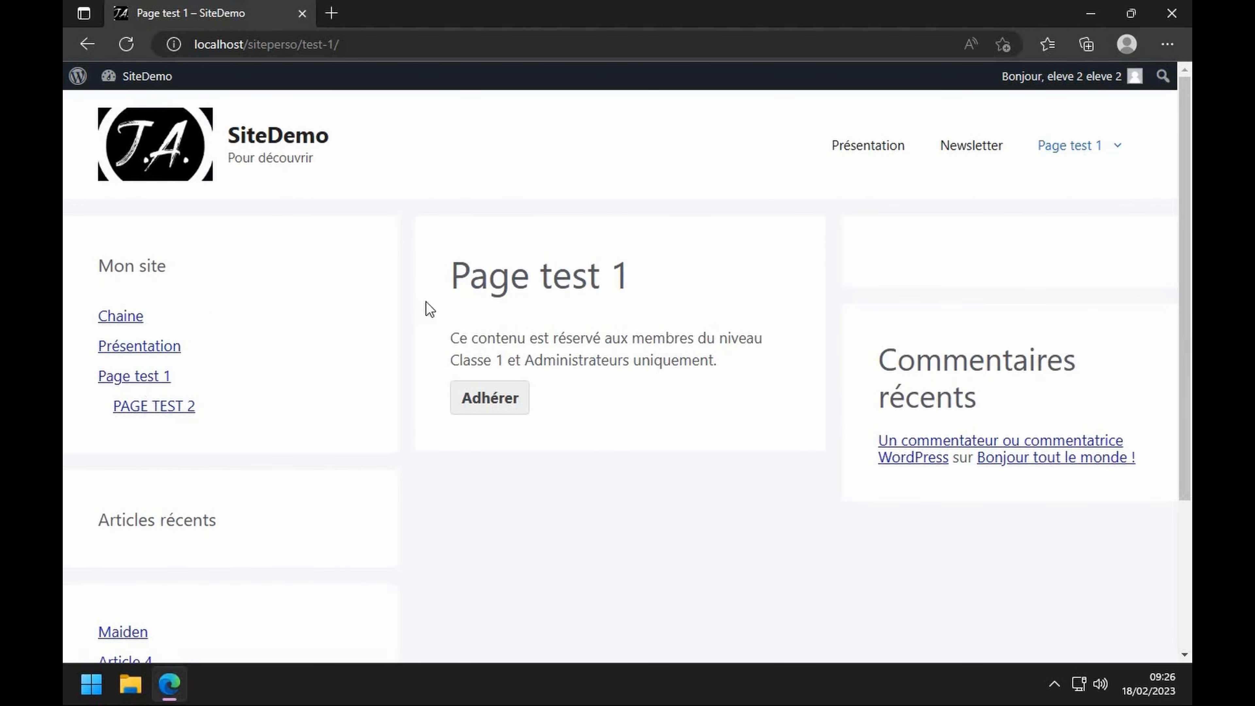
{"action": "left_click", "coordinate": [173, 412]}
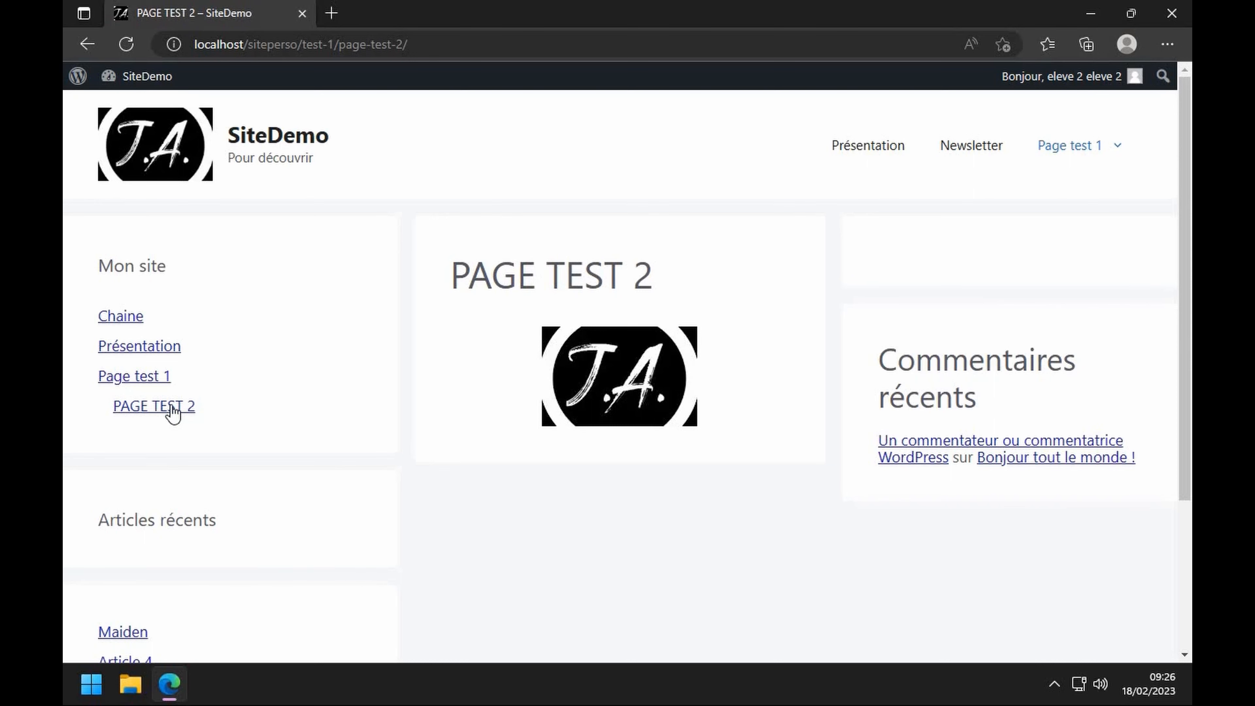
{"action": "mouse_move", "coordinate": [1063, 76]}
{"action": "left_click", "coordinate": [1044, 181]}
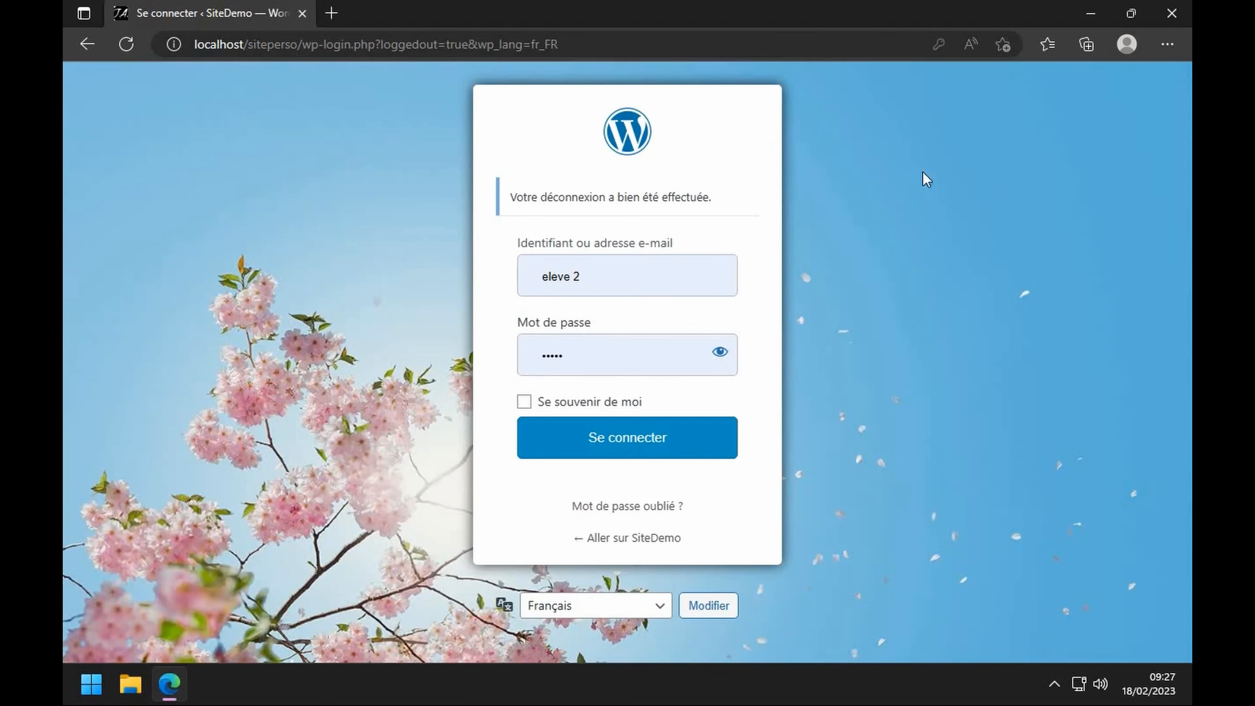
- Sign back in as the administrator using the saved login
{"action": "left_click", "coordinate": [622, 269]}
{"action": "left_click", "coordinate": [568, 404]}
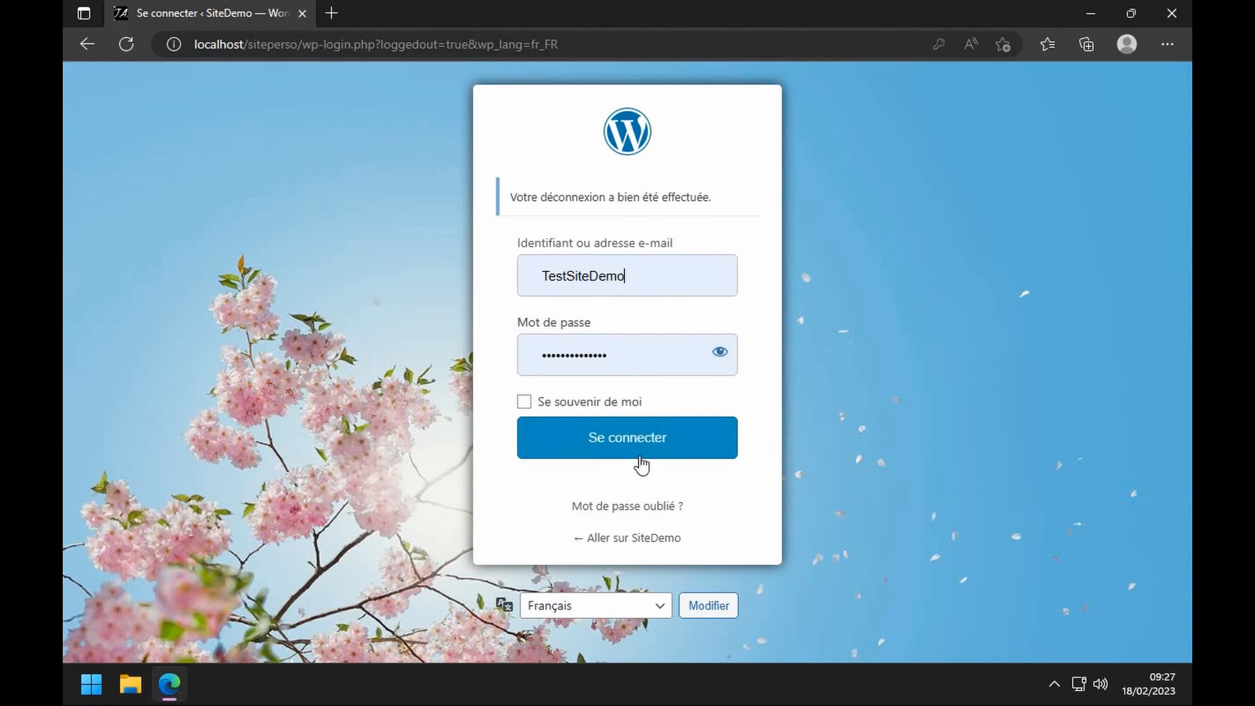
{"action": "left_click", "coordinate": [645, 445]}
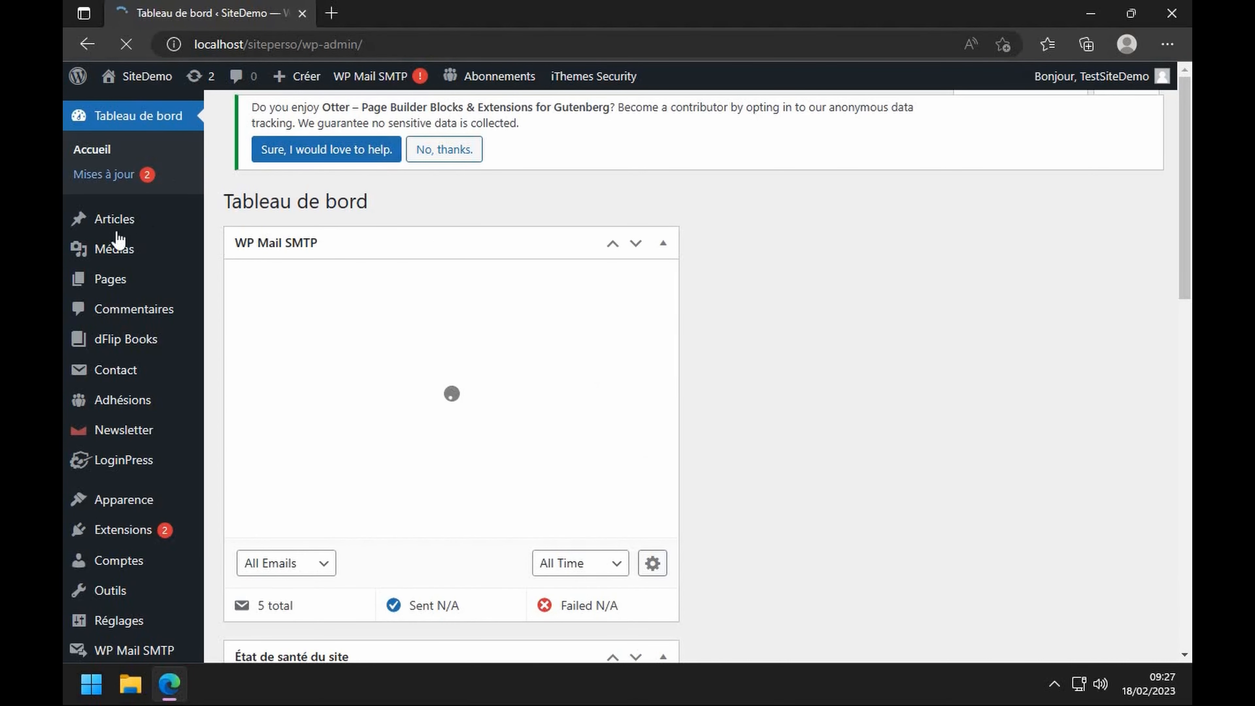
- Follow the Adhésions dashboard notice to the membership pages settings screen
{"action": "mouse_move", "coordinate": [121, 414]}
{"action": "left_click", "coordinate": [239, 551]}
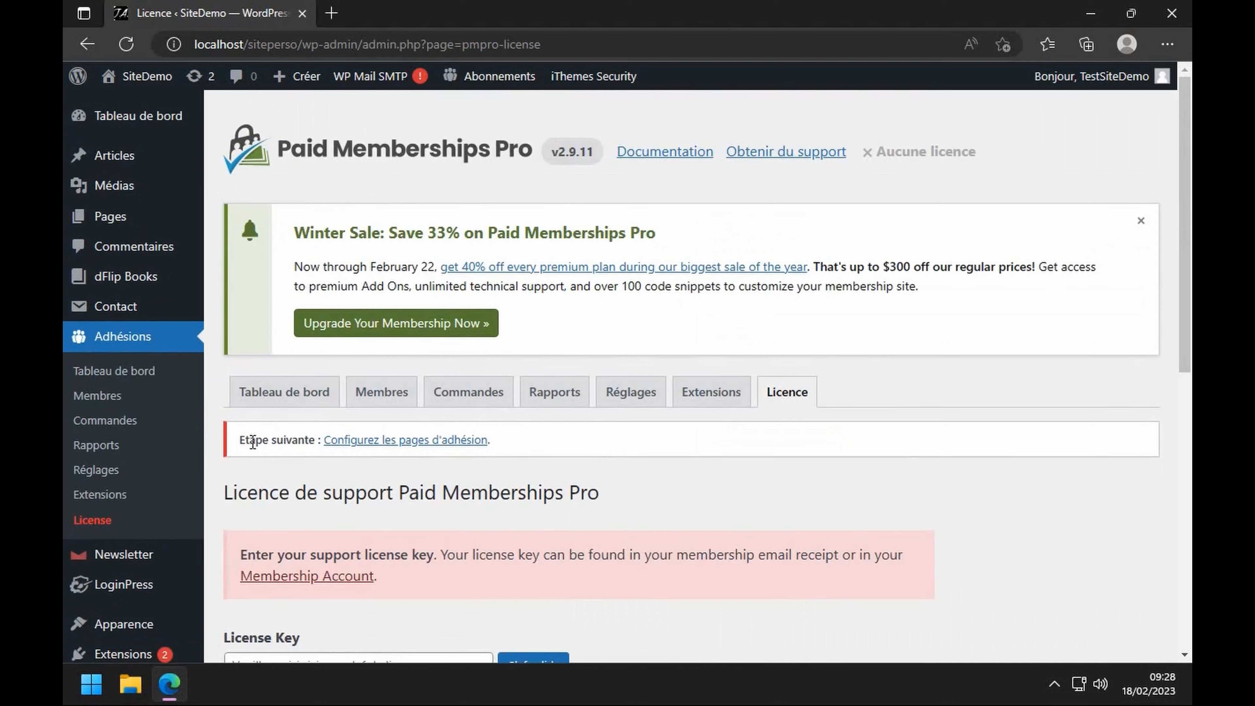
{"action": "left_click_drag", "start_coordinate": [246, 440], "coordinate": [341, 445]}
{"action": "left_click", "coordinate": [428, 447]}
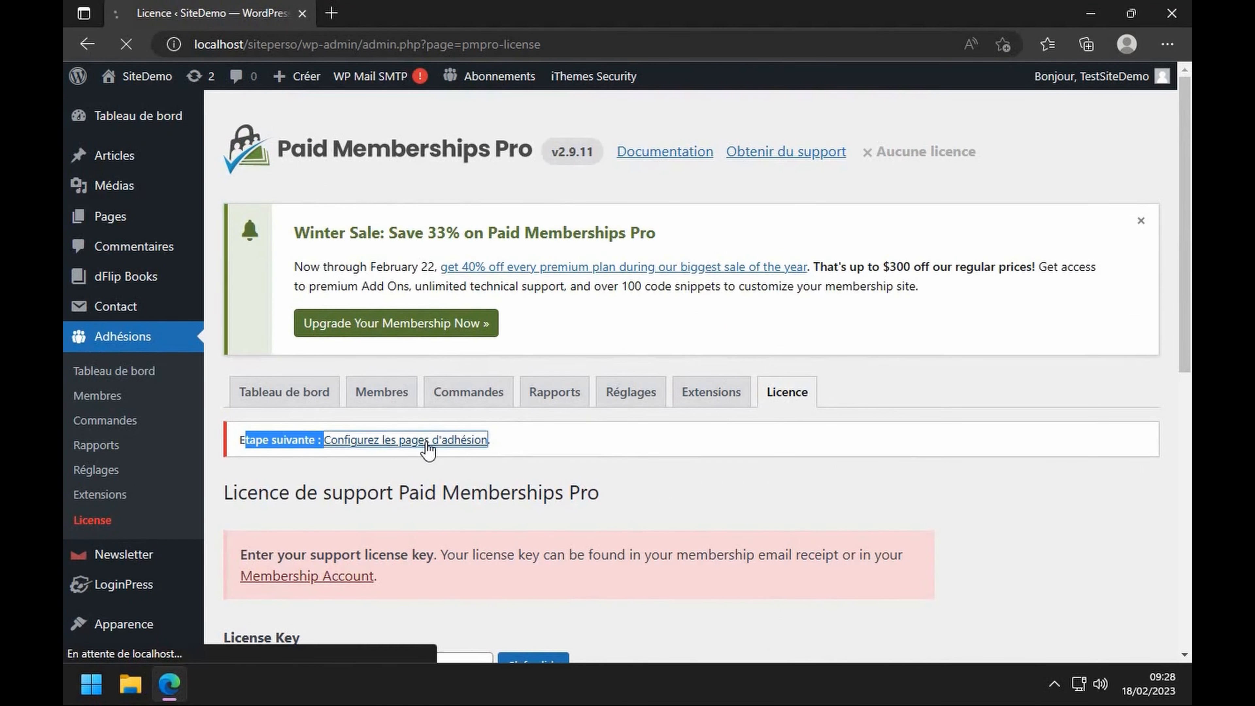
{"action": "scroll", "coordinate": [424, 383], "scroll_direction": "down", "scroll_amount": 5}
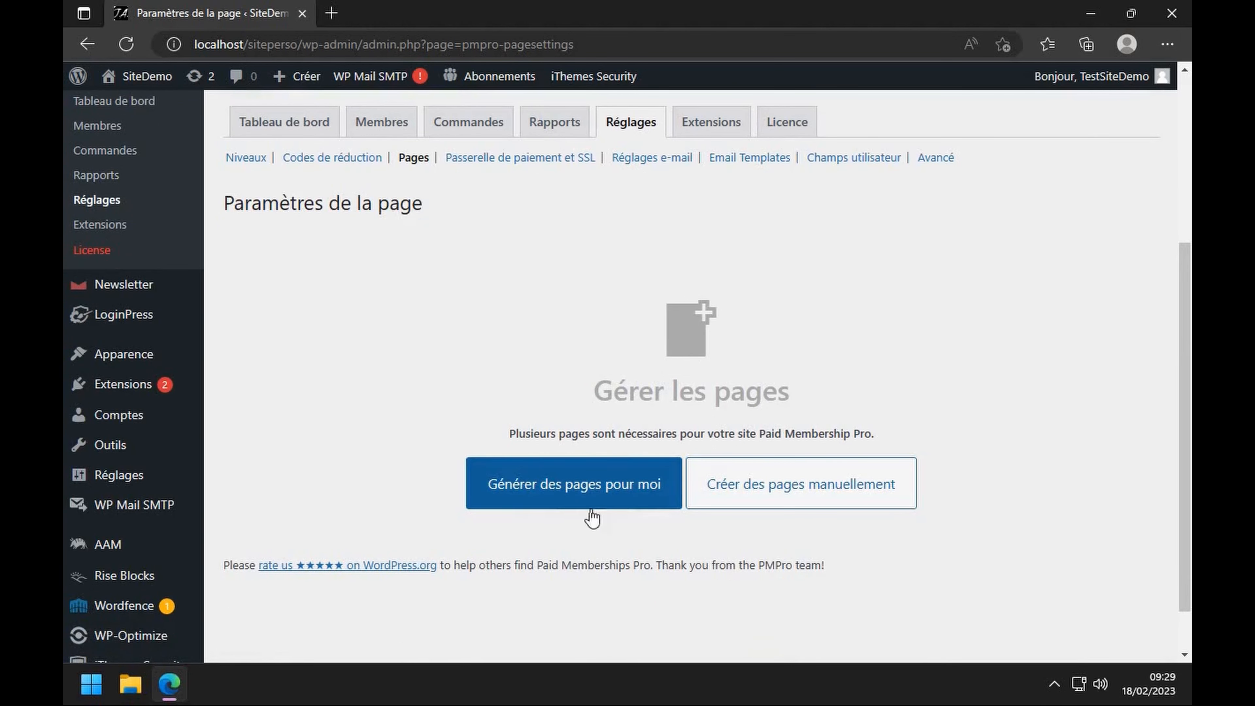
- Auto-generate the membership pages, review their assignments, and open the list of all pages
{"action": "left_click", "coordinate": [576, 495]}
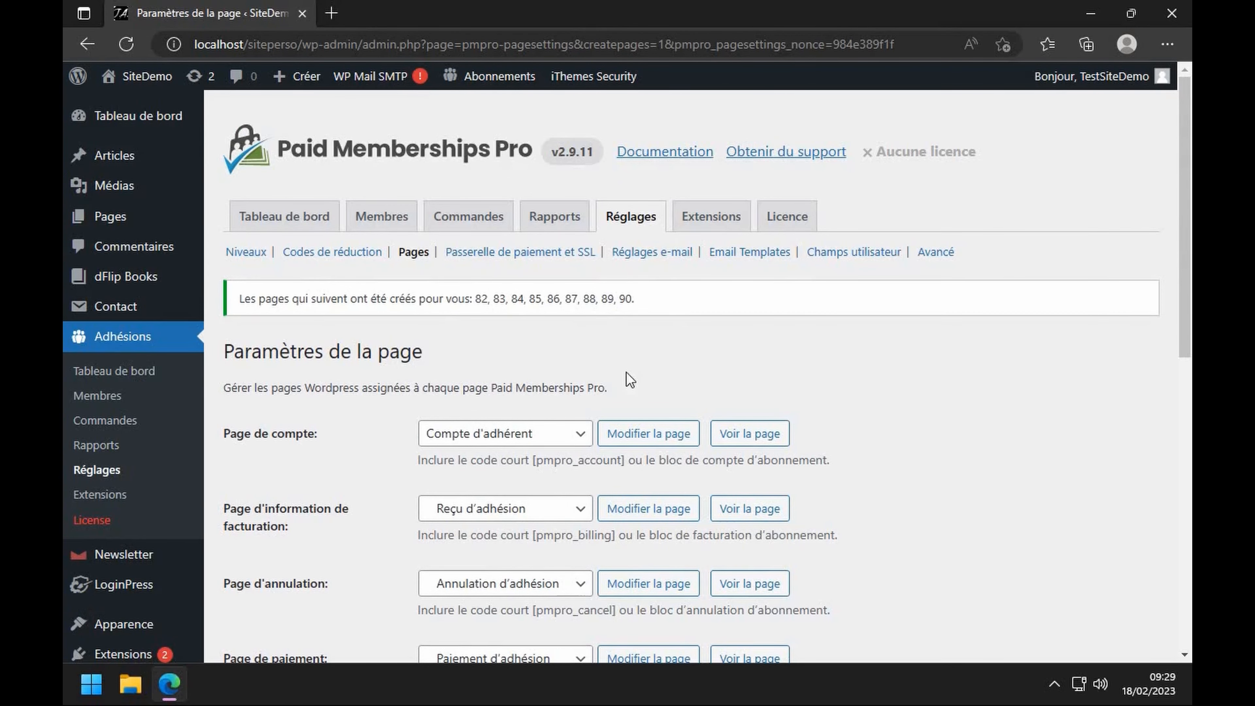
{"action": "scroll", "coordinate": [630, 380], "scroll_direction": "down", "scroll_amount": 3}
{"action": "scroll", "coordinate": [509, 258], "scroll_direction": "up", "scroll_amount": 4}
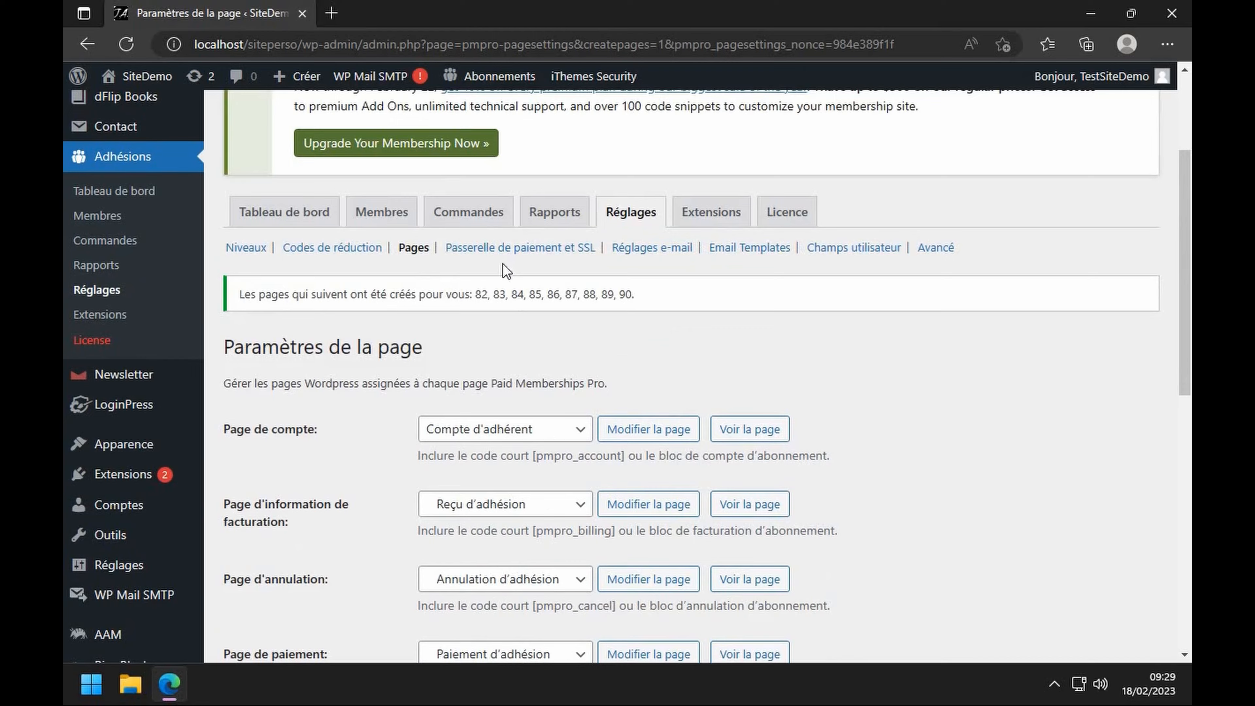
{"action": "scroll", "coordinate": [479, 371], "scroll_direction": "down", "scroll_amount": 4}
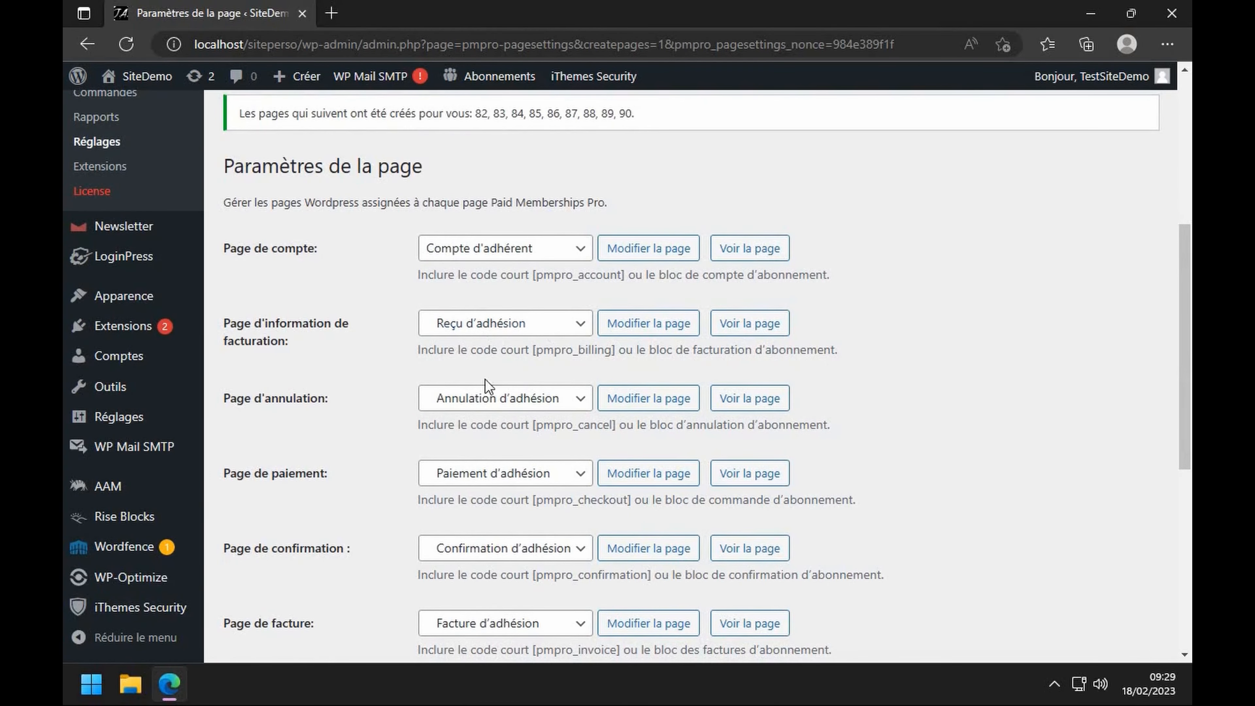
{"action": "scroll", "coordinate": [494, 405], "scroll_direction": "down", "scroll_amount": 2}
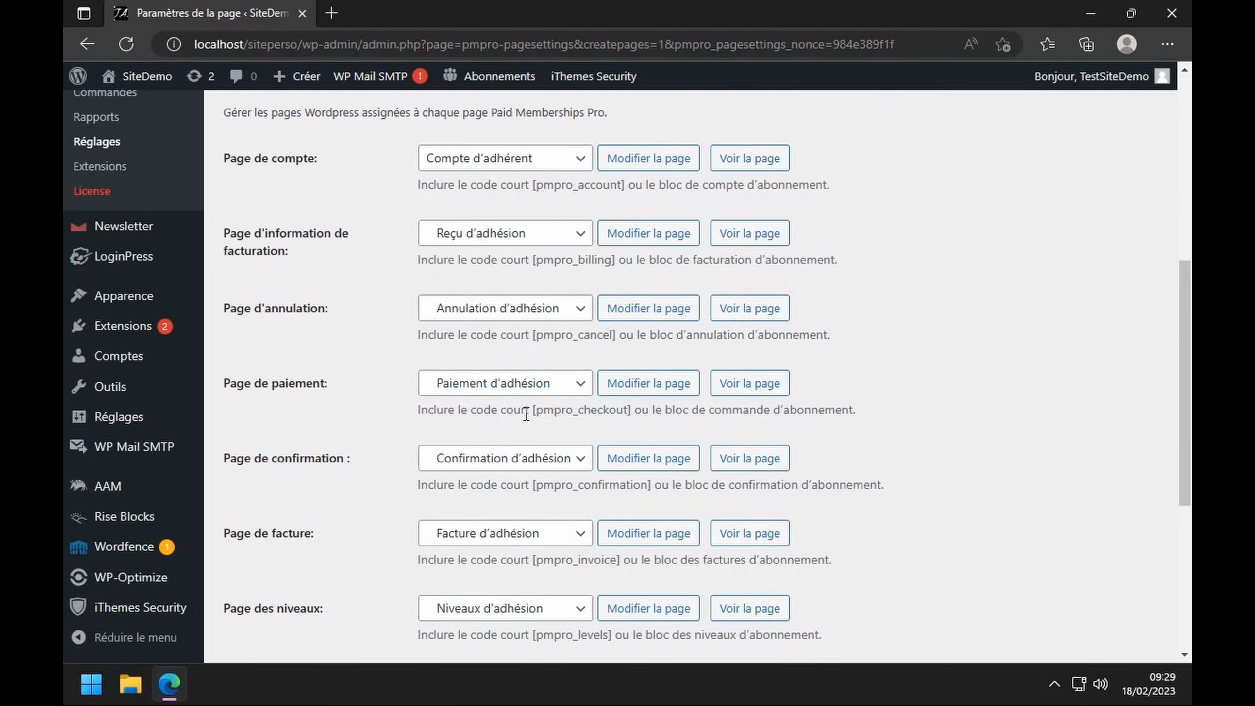
{"action": "scroll", "coordinate": [465, 400], "scroll_direction": "down", "scroll_amount": 3}
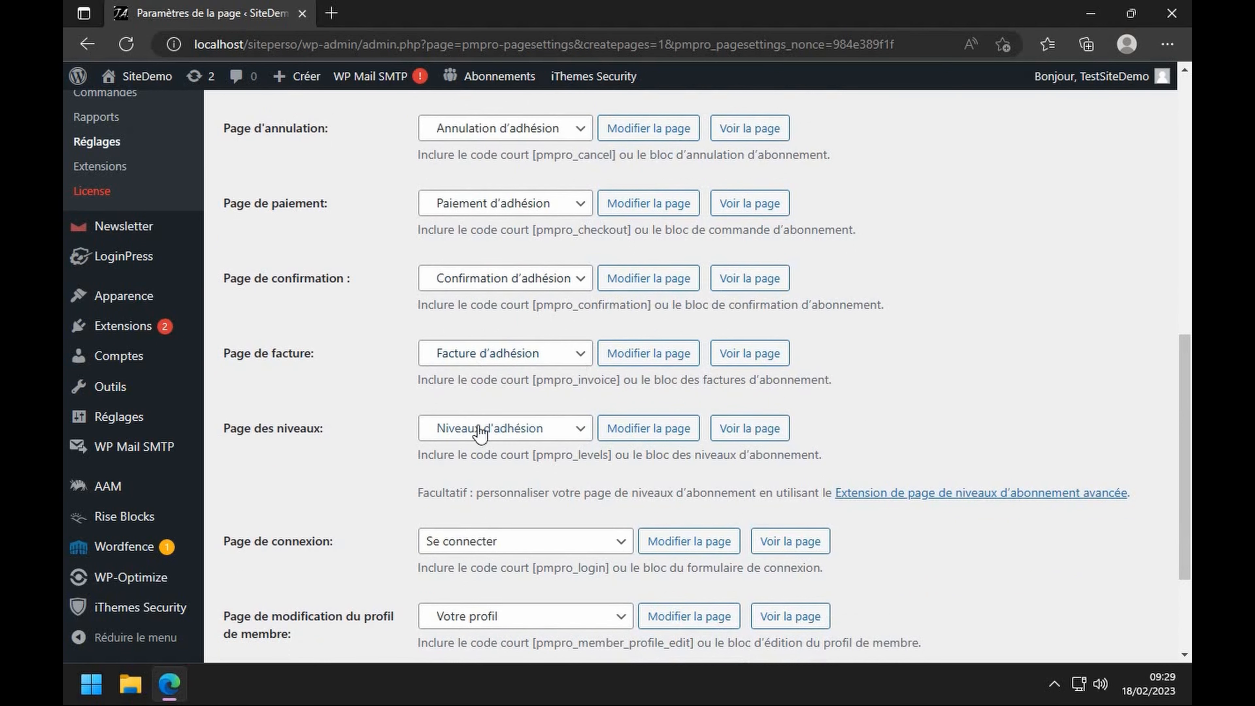
{"action": "scroll", "coordinate": [540, 438], "scroll_direction": "down", "scroll_amount": 2}
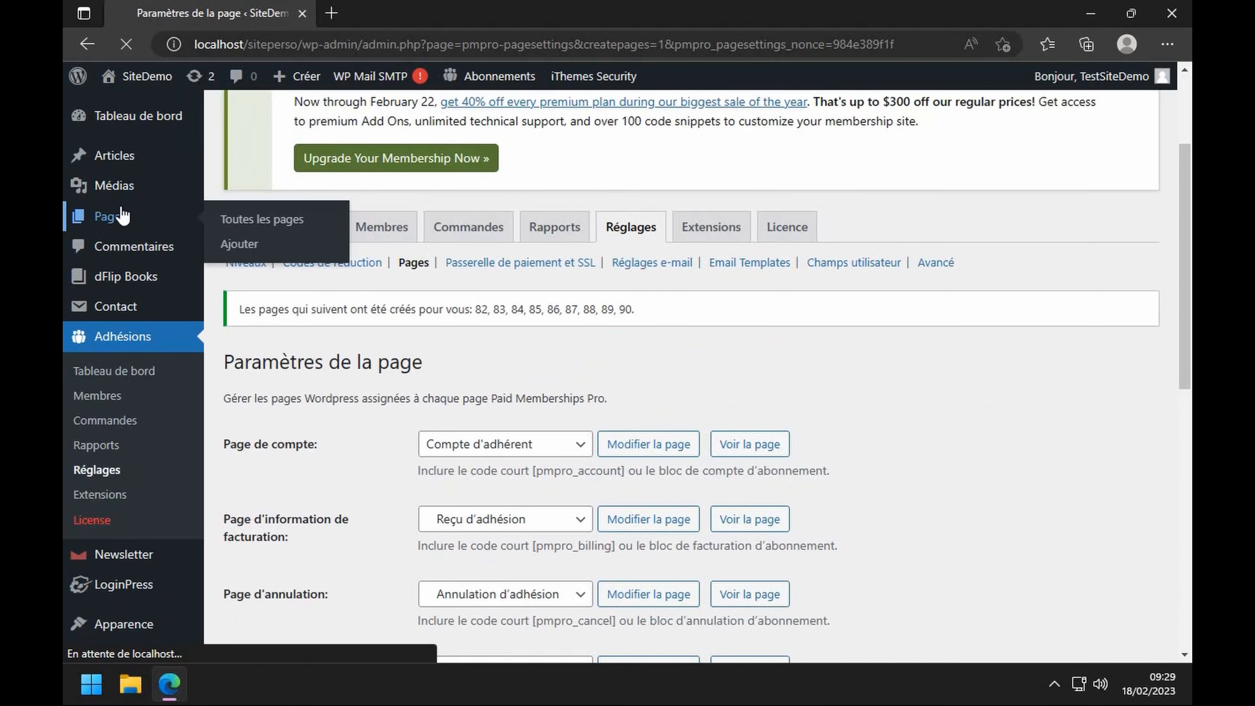
{"action": "left_click", "coordinate": [121, 215]}
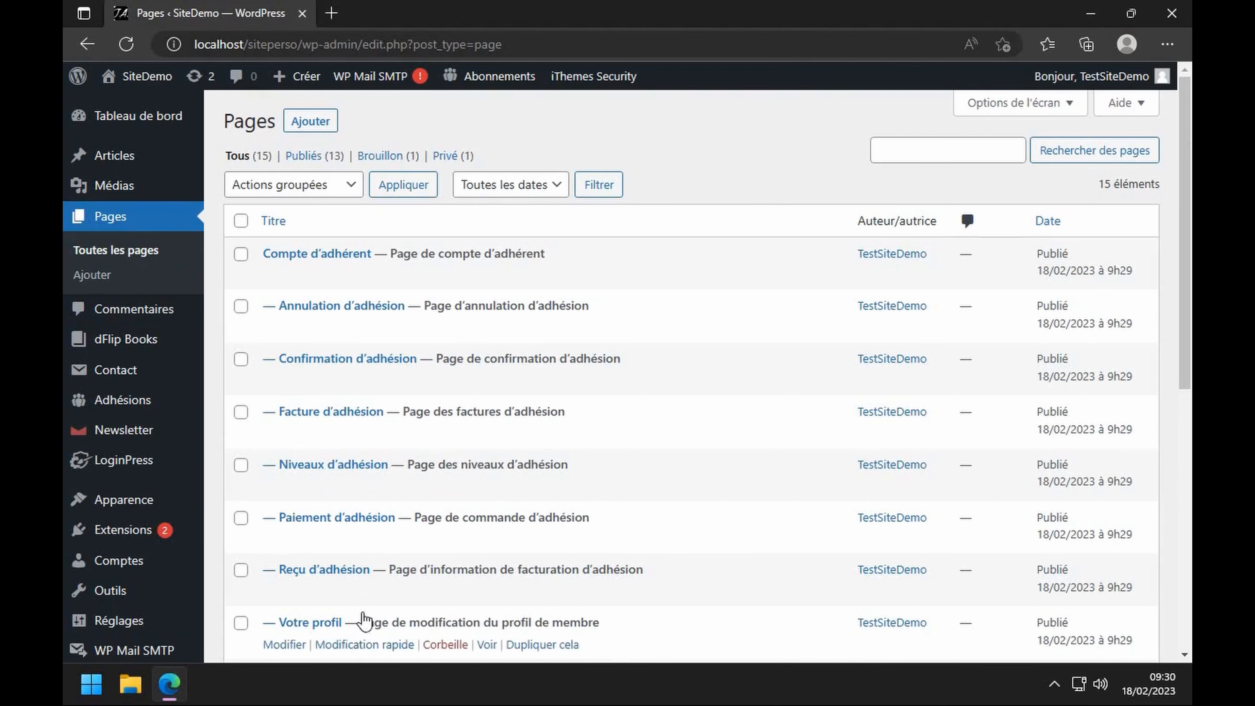
- Sign out of the administrator account and dismiss the saved-logins list on the login form
{"action": "scroll", "coordinate": [376, 299], "scroll_direction": "down", "scroll_amount": 5}
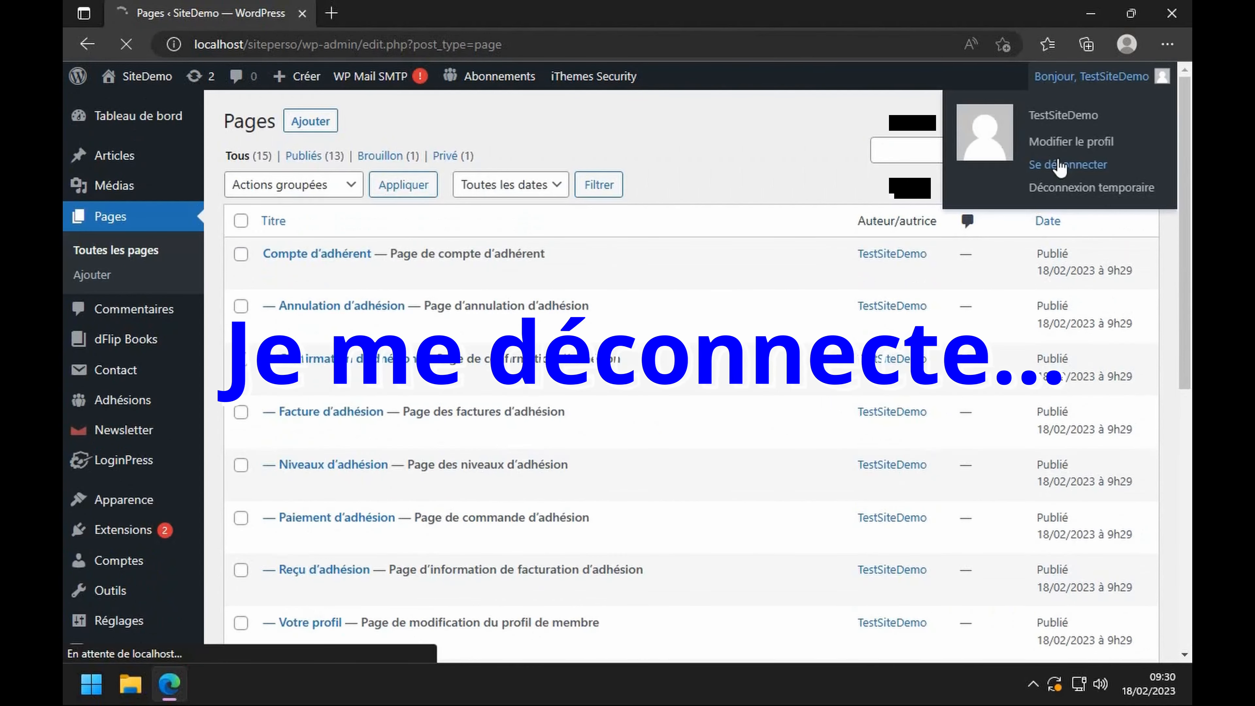
{"action": "left_click", "coordinate": [1056, 160]}
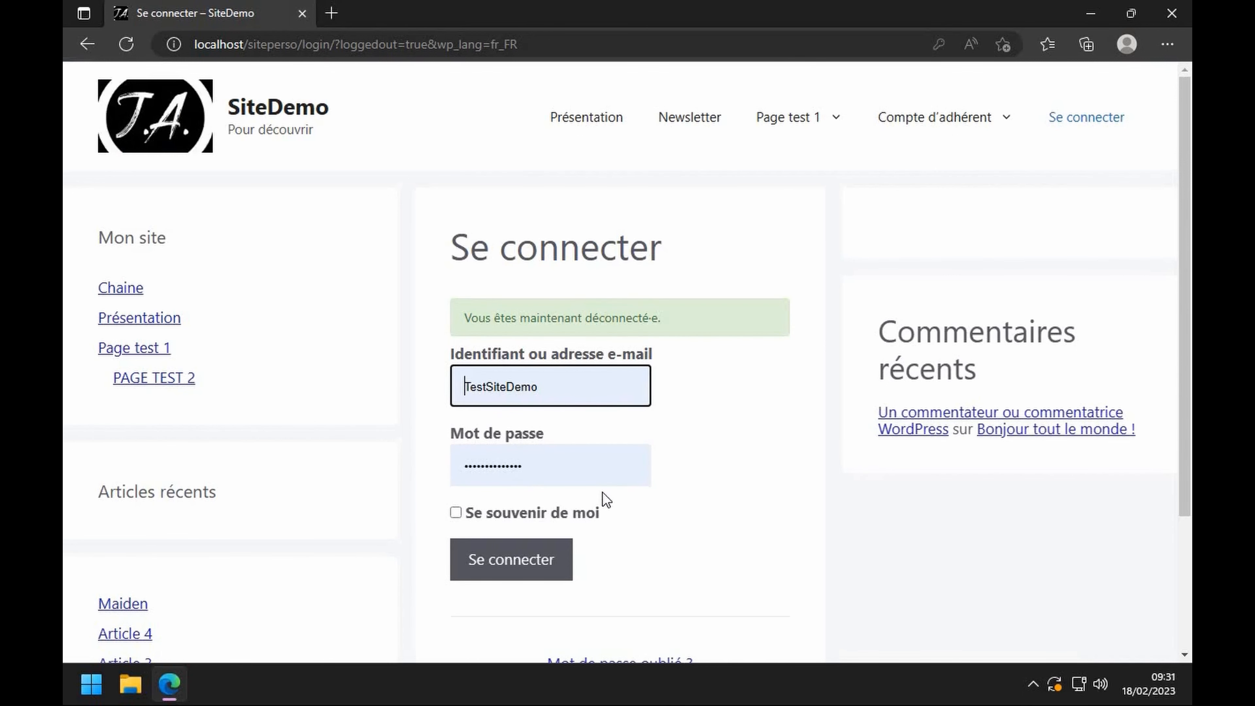
{"action": "double_click", "coordinate": [557, 390]}
{"action": "left_click", "coordinate": [383, 406]}
- While logged out, try Page test 1's login and signup links, then log in as administrator
{"action": "left_click", "coordinate": [134, 348]}
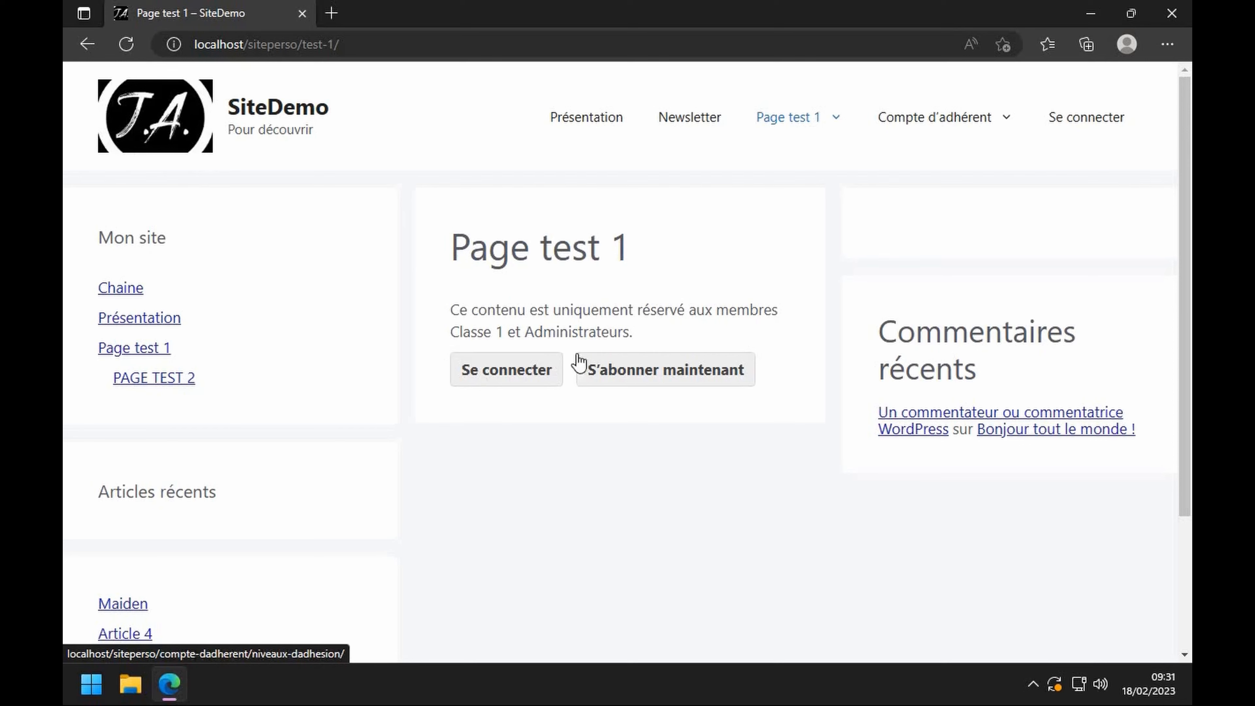
{"action": "left_click", "coordinate": [514, 386]}
{"action": "left_click", "coordinate": [87, 44]}
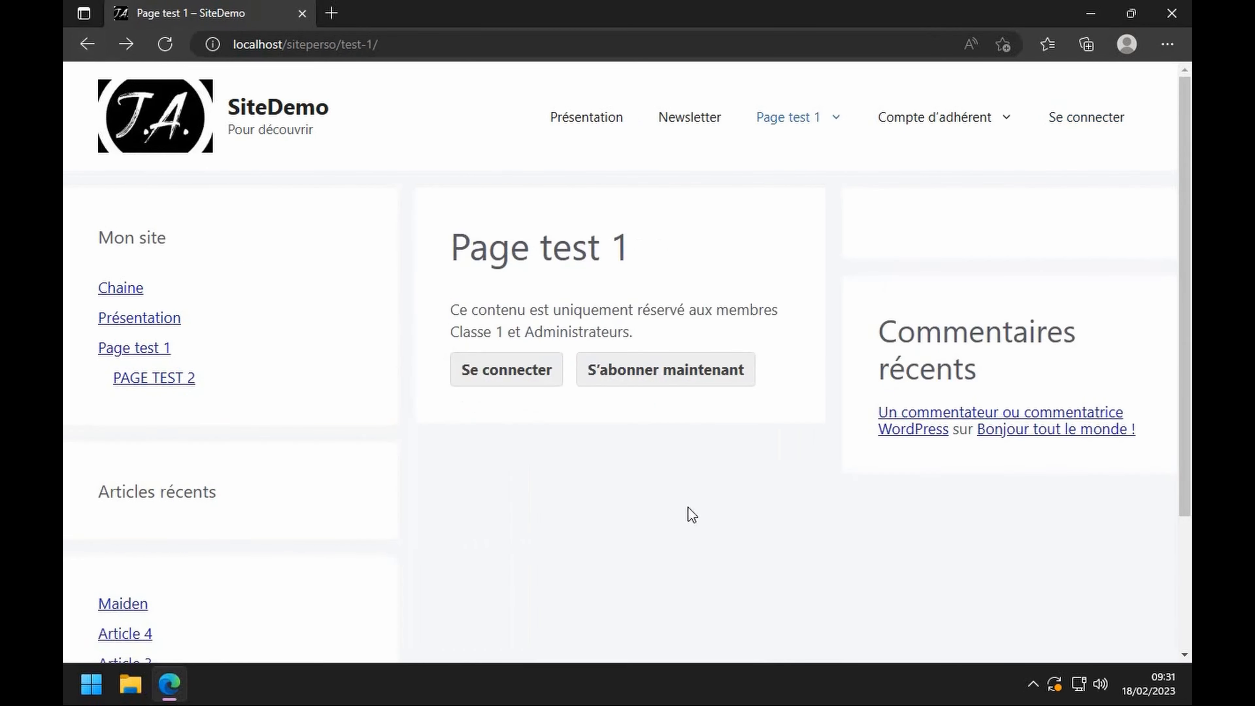
{"action": "left_click", "coordinate": [665, 388]}
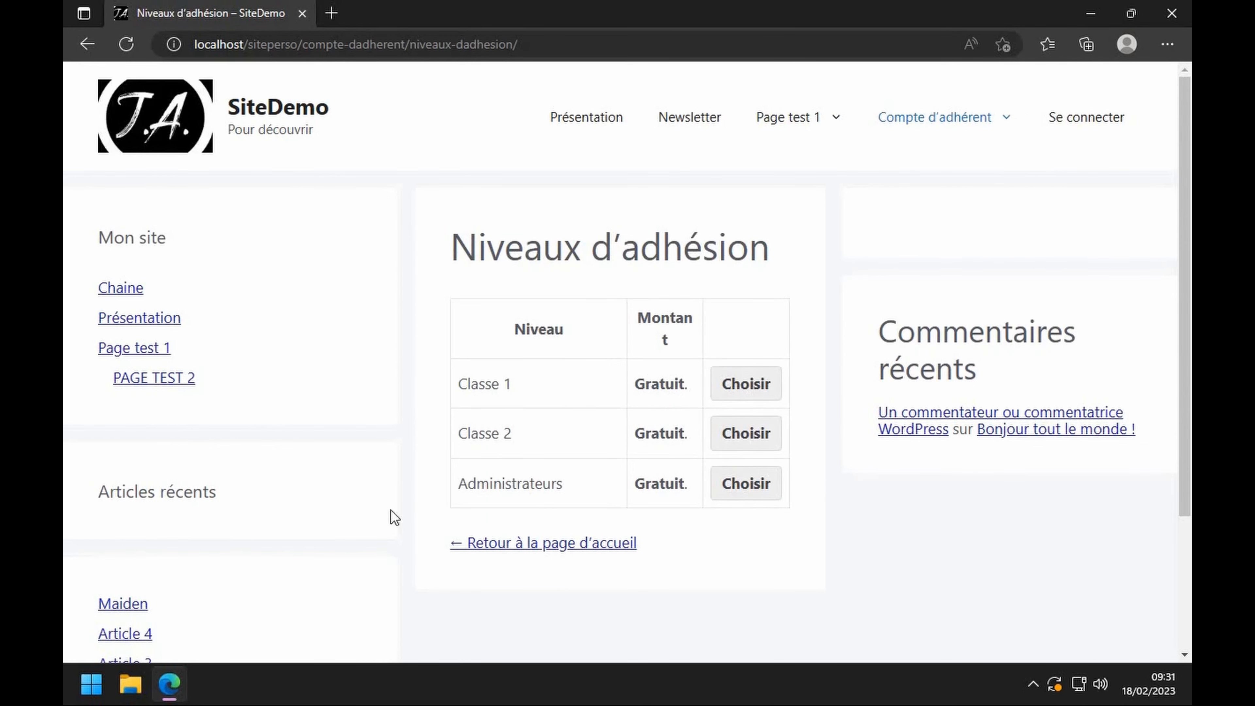
{"action": "left_click", "coordinate": [1073, 117]}
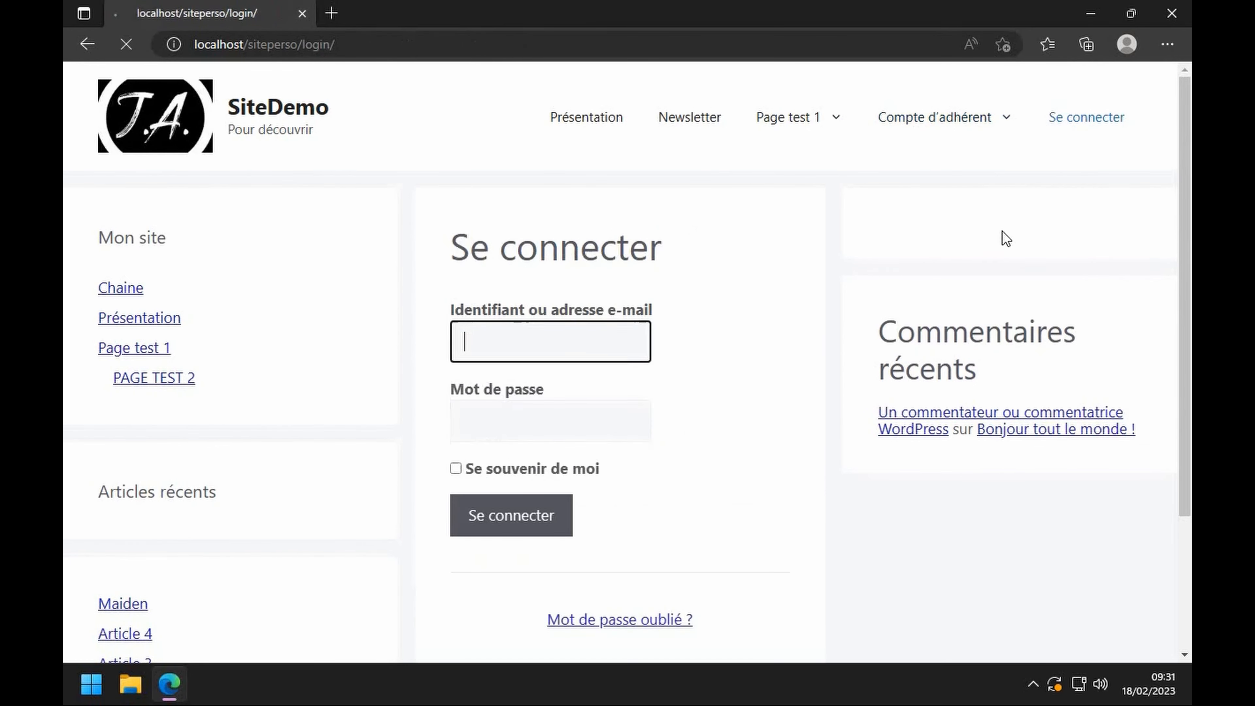
{"action": "left_click", "coordinate": [470, 517]}
- From the admin dashboard, reach Paid Memberships Pro's Paramètres avancés with the members-only message texts
{"action": "mouse_move", "coordinate": [131, 76]}
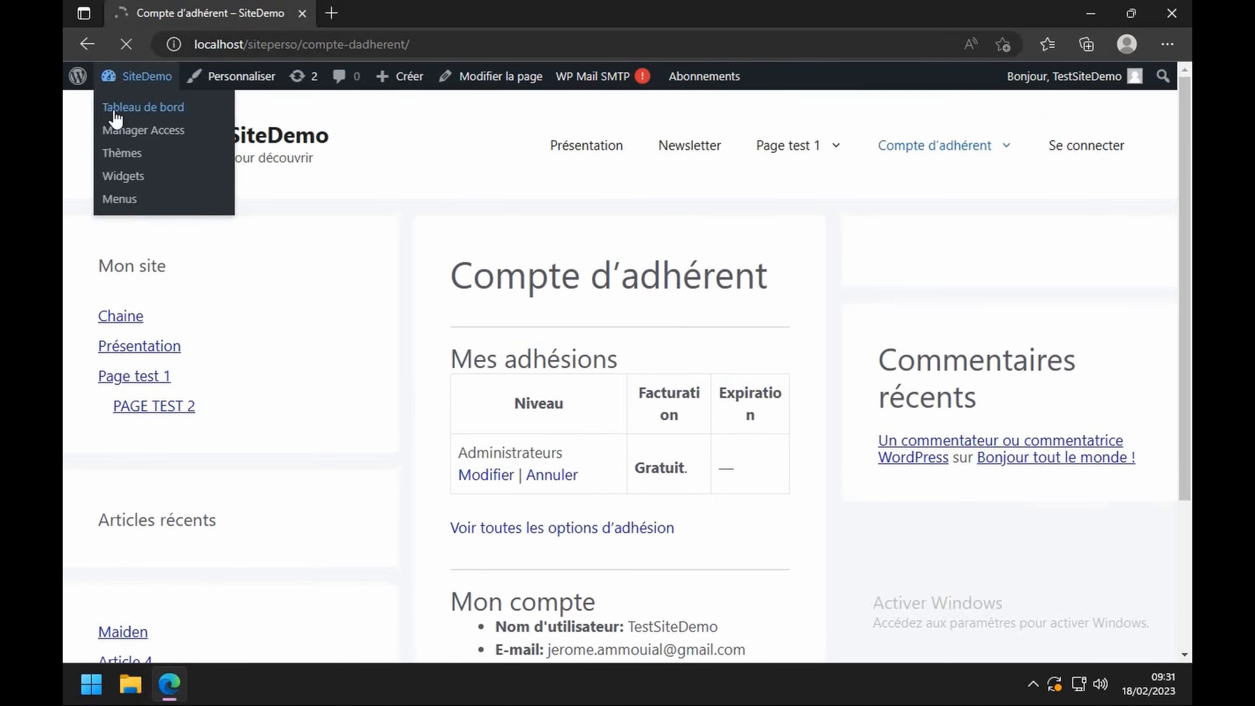
{"action": "left_click", "coordinate": [111, 114]}
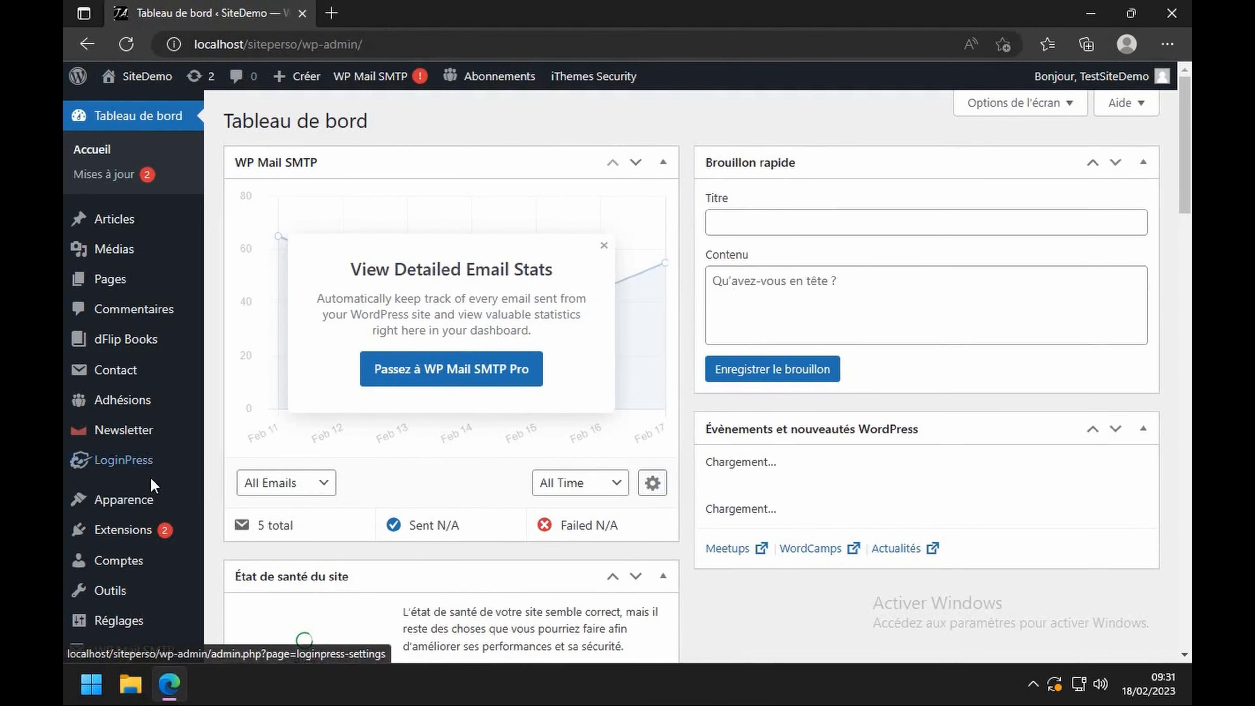
{"action": "left_click", "coordinate": [106, 409]}
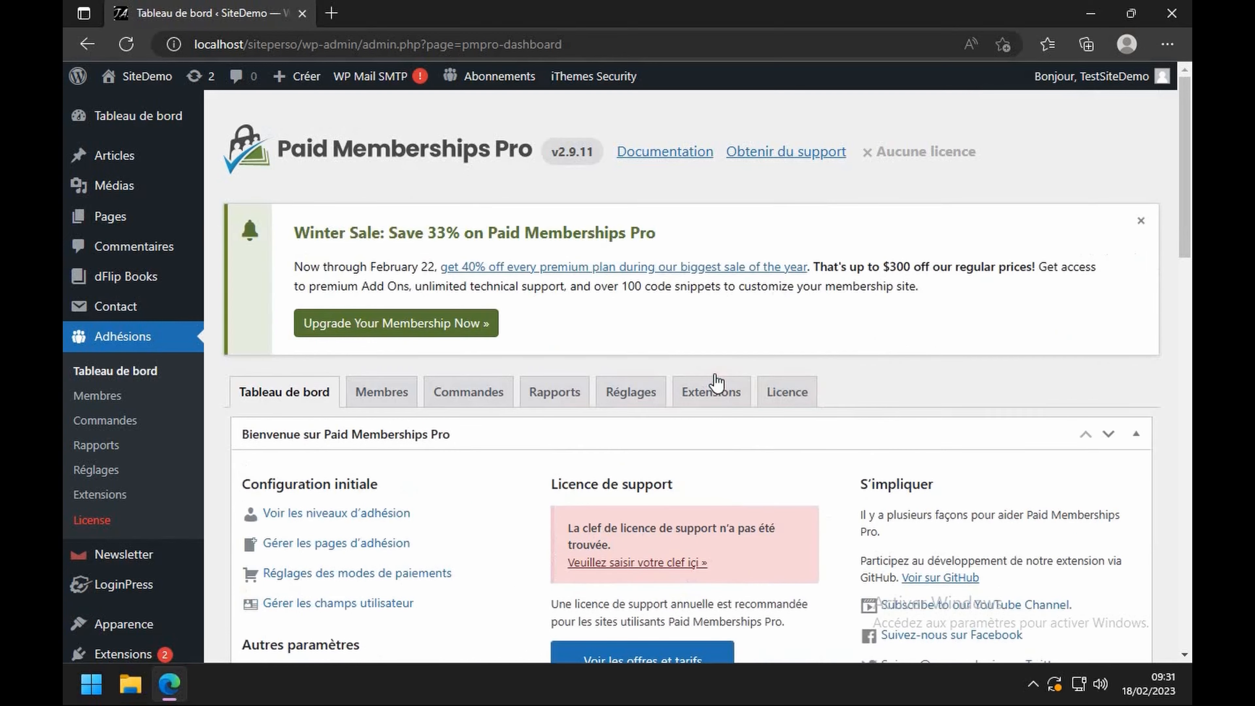
{"action": "scroll", "coordinate": [717, 378], "scroll_direction": "down", "scroll_amount": 3}
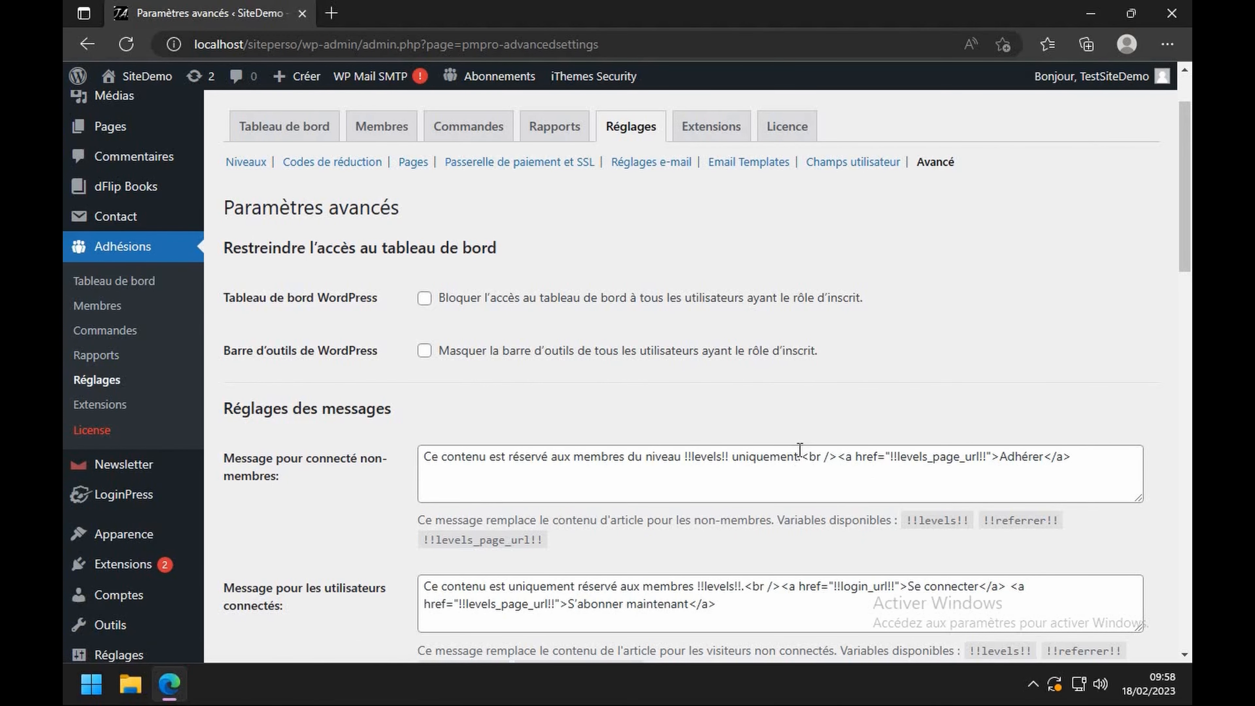
- Delete the sign-up link code and level mention from the non-member message
{"action": "left_click_drag", "start_coordinate": [801, 455], "coordinate": [1114, 461]}
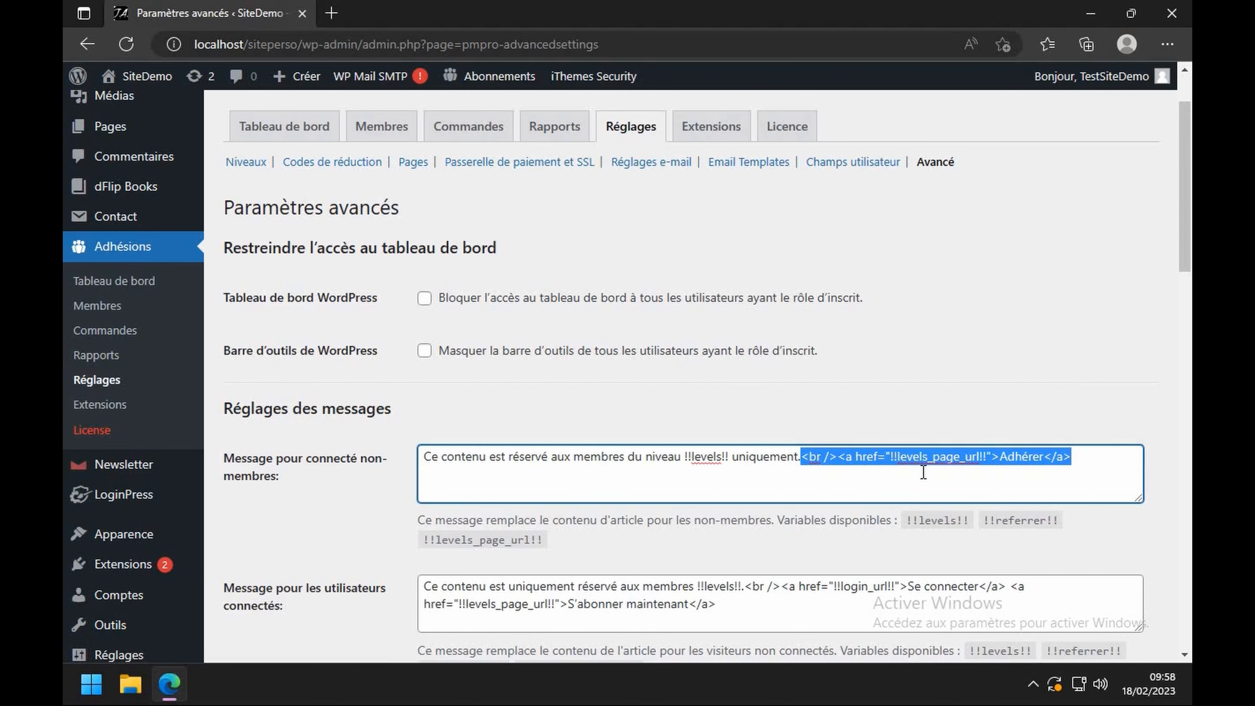
{"action": "key", "text": "Delete"}
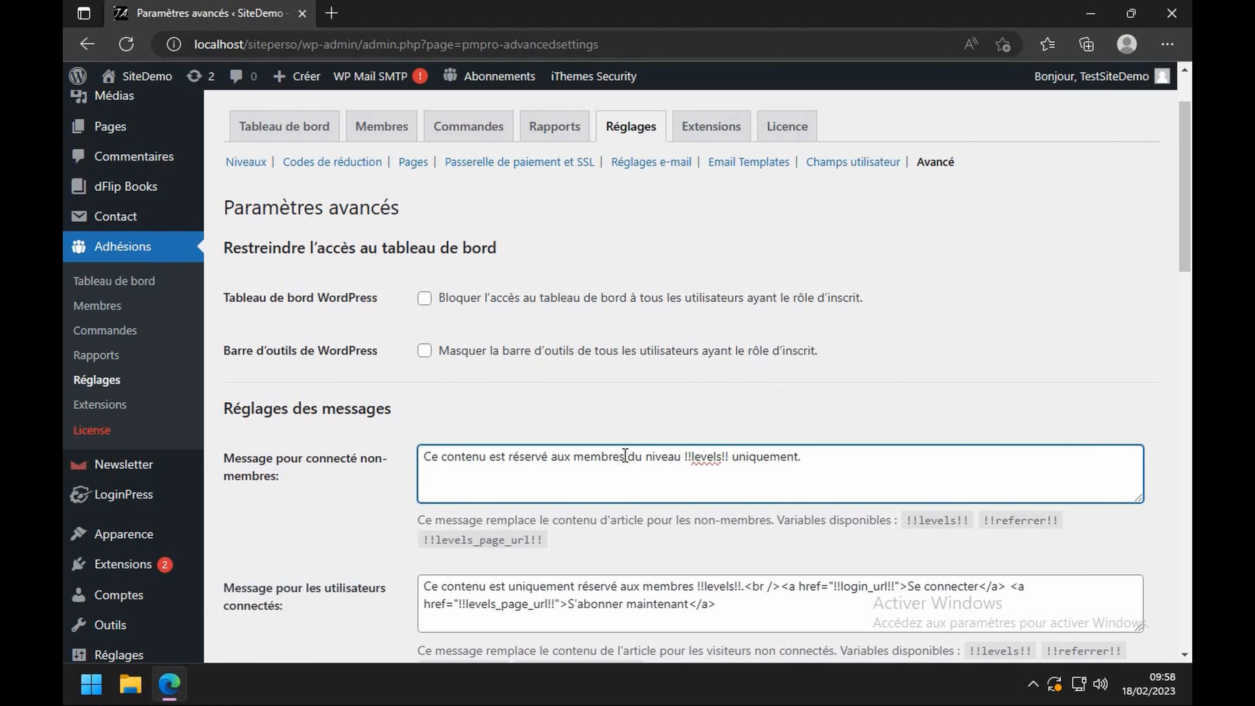
{"action": "left_click_drag", "start_coordinate": [627, 456], "coordinate": [829, 457]}
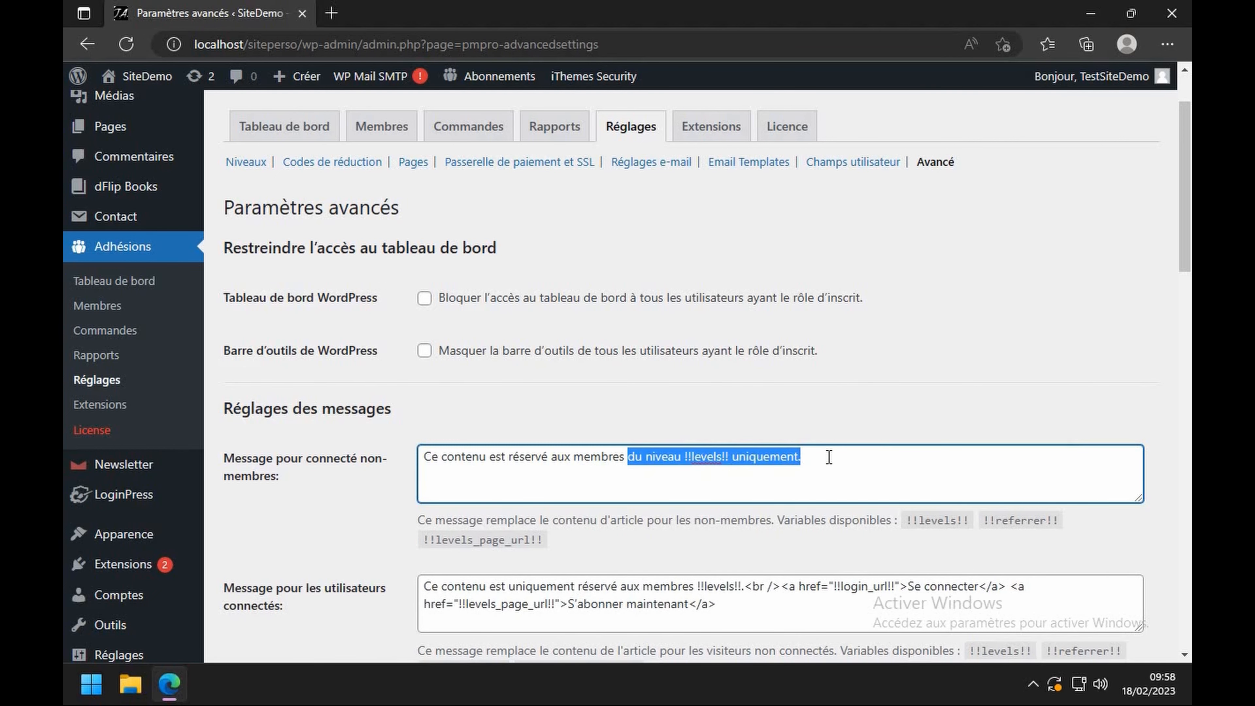
{"action": "key", "text": "Delete"}
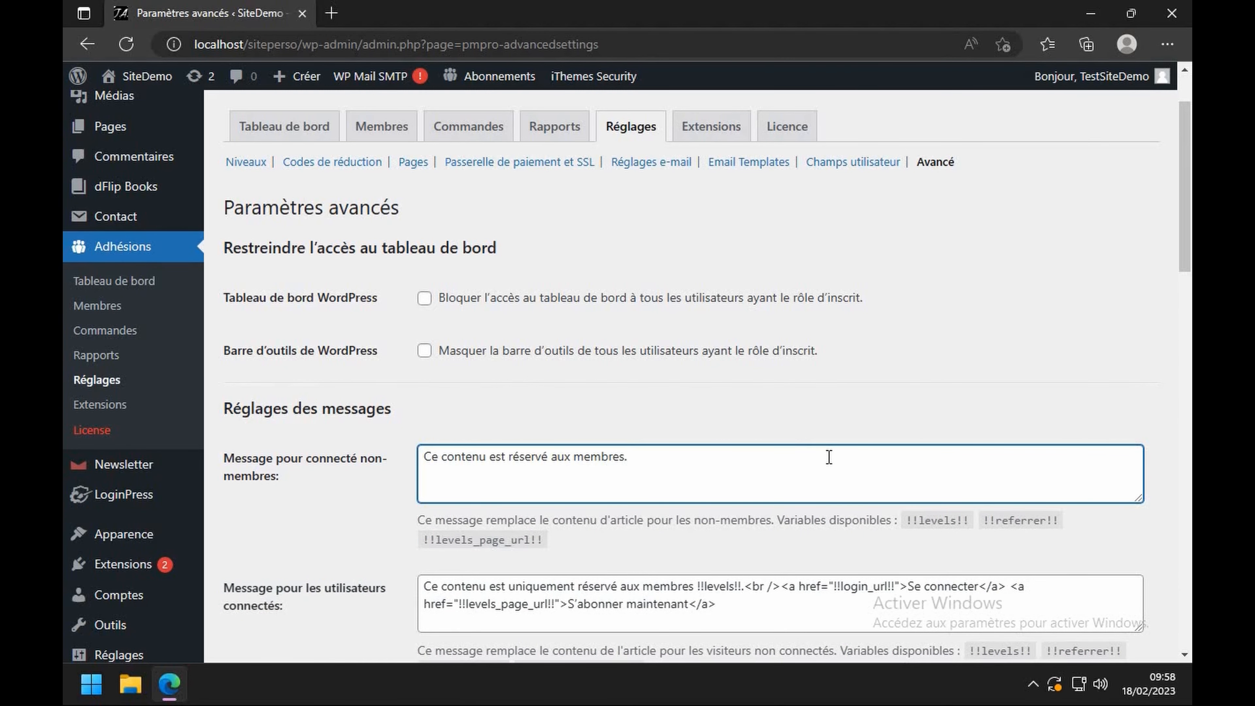
- Trim the logged-out message to 'Ce contenu est uniquement réservé aux membres.' and save the settings
{"action": "scroll", "coordinate": [830, 457], "scroll_direction": "down", "scroll_amount": 2}
{"action": "scroll", "coordinate": [729, 424], "scroll_direction": "down", "scroll_amount": 2}
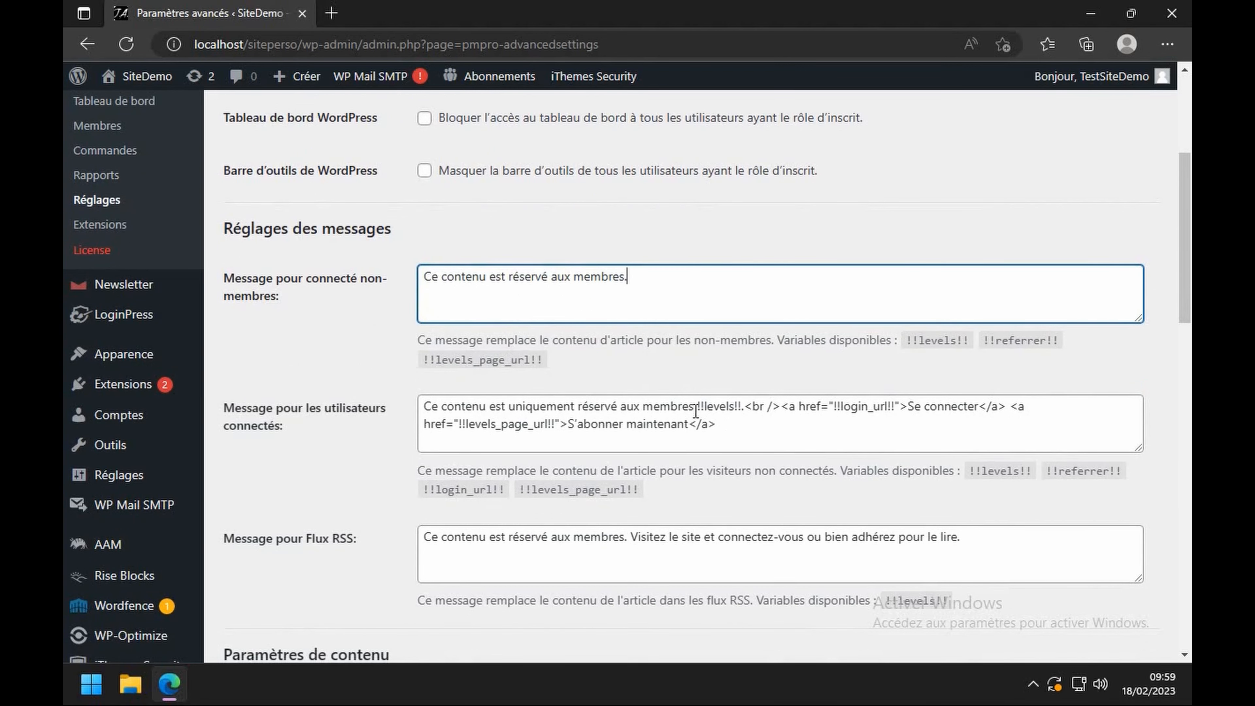
{"action": "left_click_drag", "start_coordinate": [694, 408], "coordinate": [755, 434]}
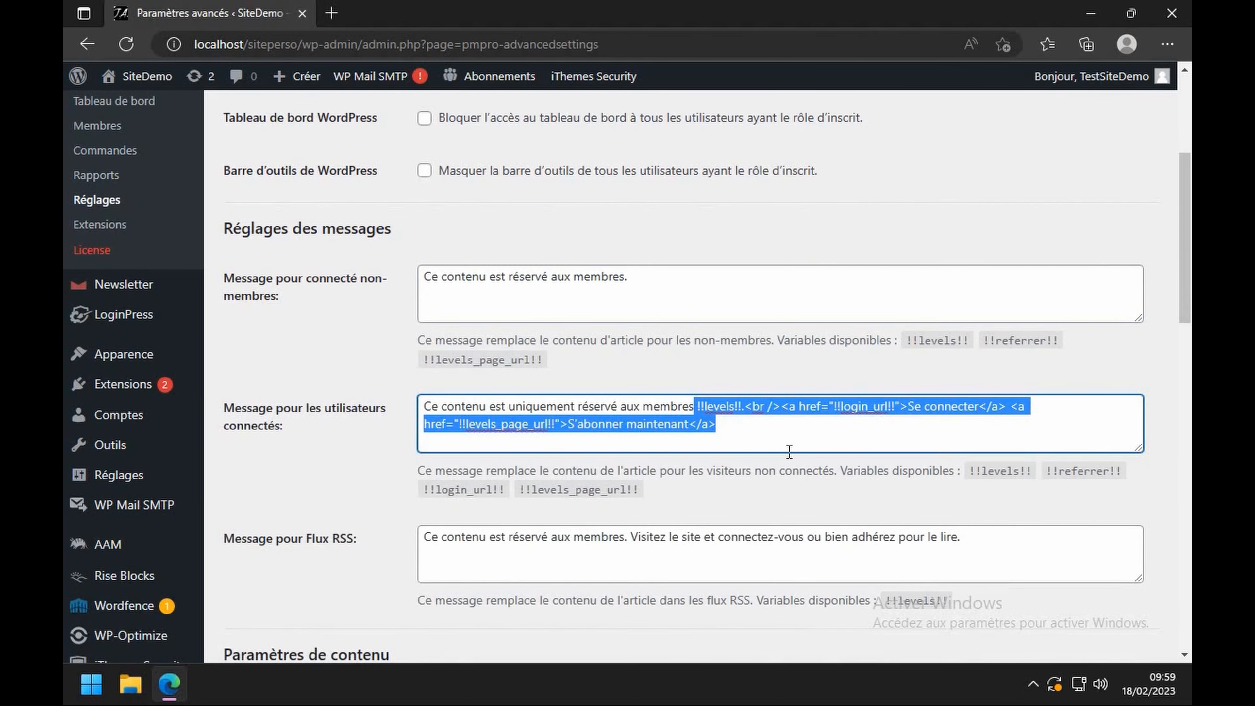
{"action": "key", "text": "BackSpace"}
{"action": "type", "text": "."}
{"action": "scroll", "coordinate": [789, 451], "scroll_direction": "down", "scroll_amount": 3}
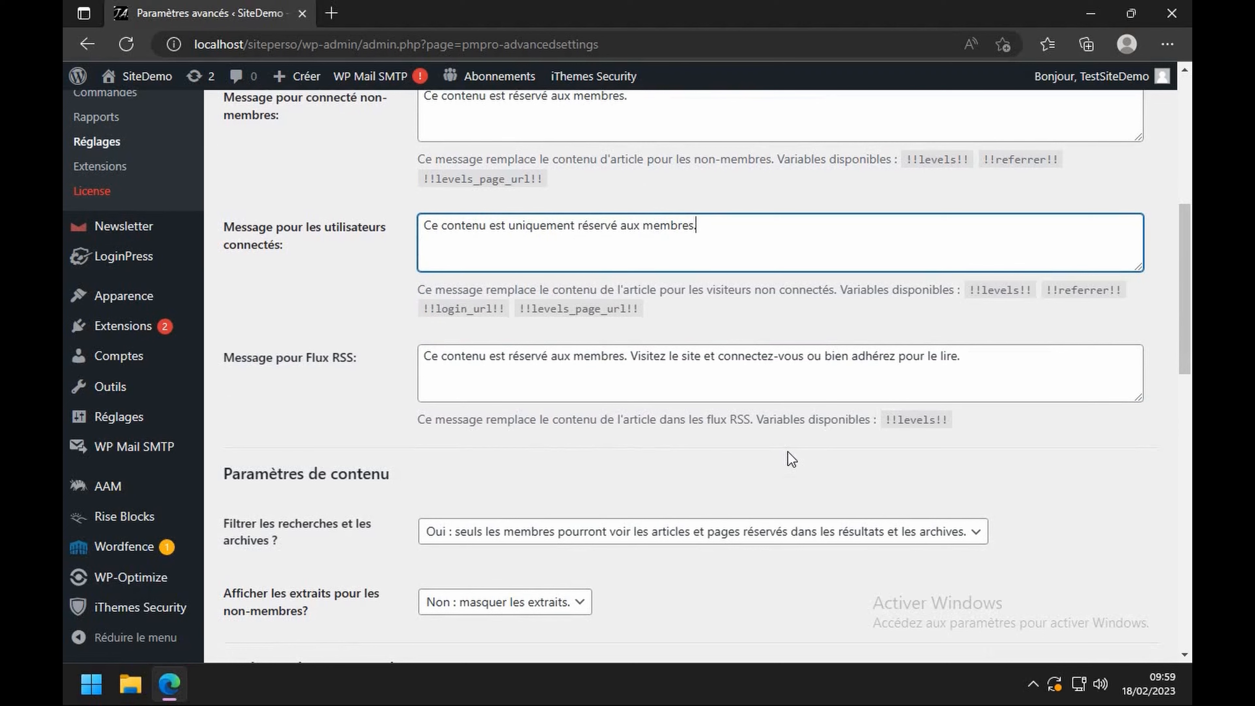
{"action": "scroll", "coordinate": [788, 453], "scroll_direction": "up", "scroll_amount": 6}
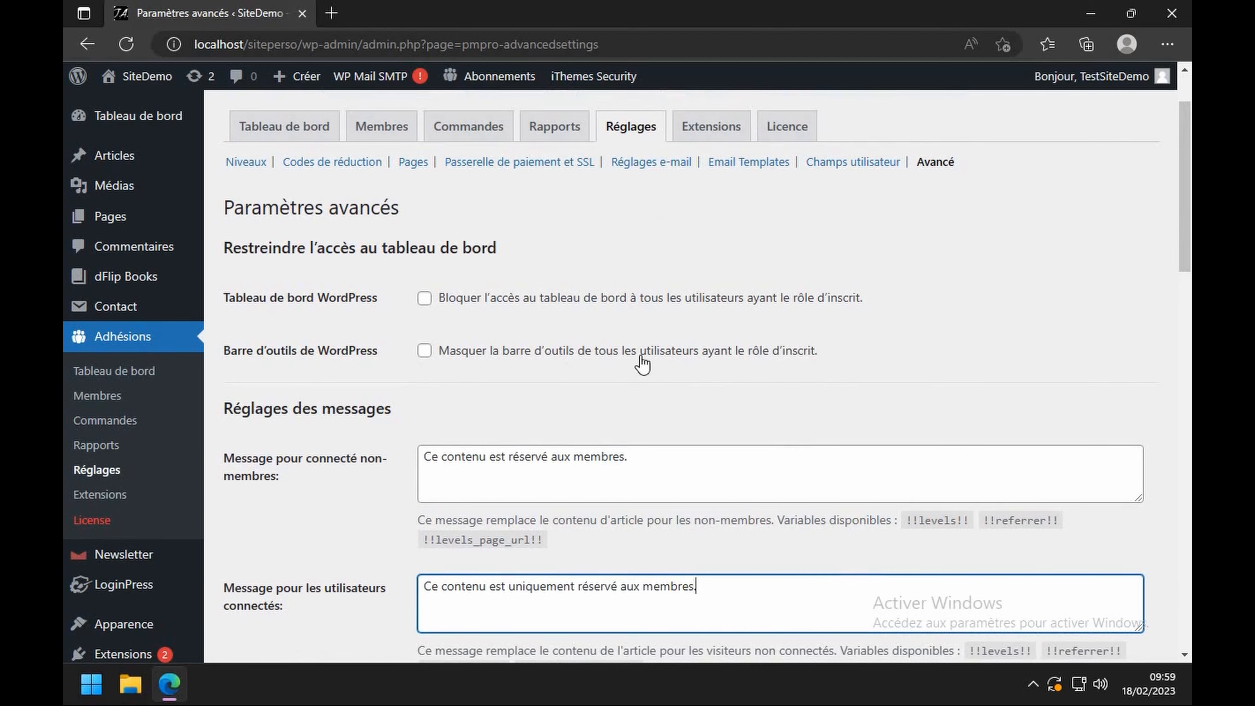
{"action": "scroll", "coordinate": [762, 356], "scroll_direction": "down", "scroll_amount": 6}
{"action": "scroll", "coordinate": [763, 356], "scroll_direction": "down", "scroll_amount": 15}
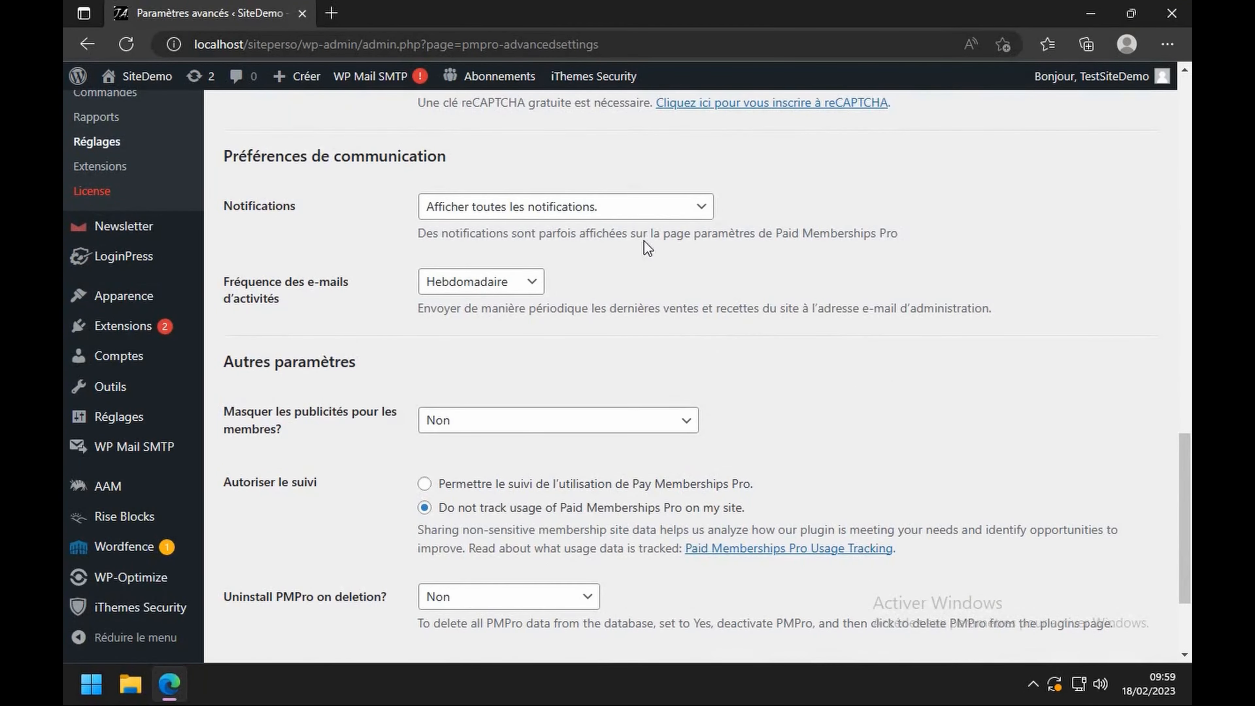
{"action": "scroll", "coordinate": [531, 246], "scroll_direction": "down", "scroll_amount": 2}
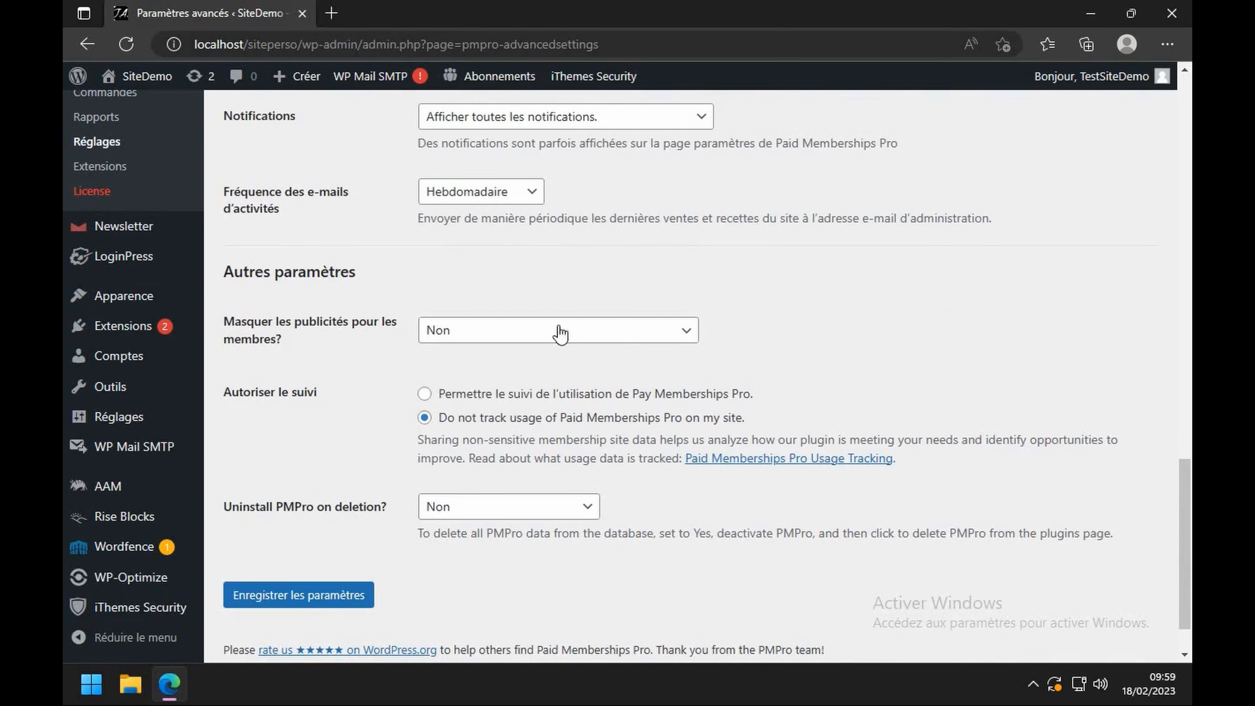
{"action": "left_click", "coordinate": [319, 596]}
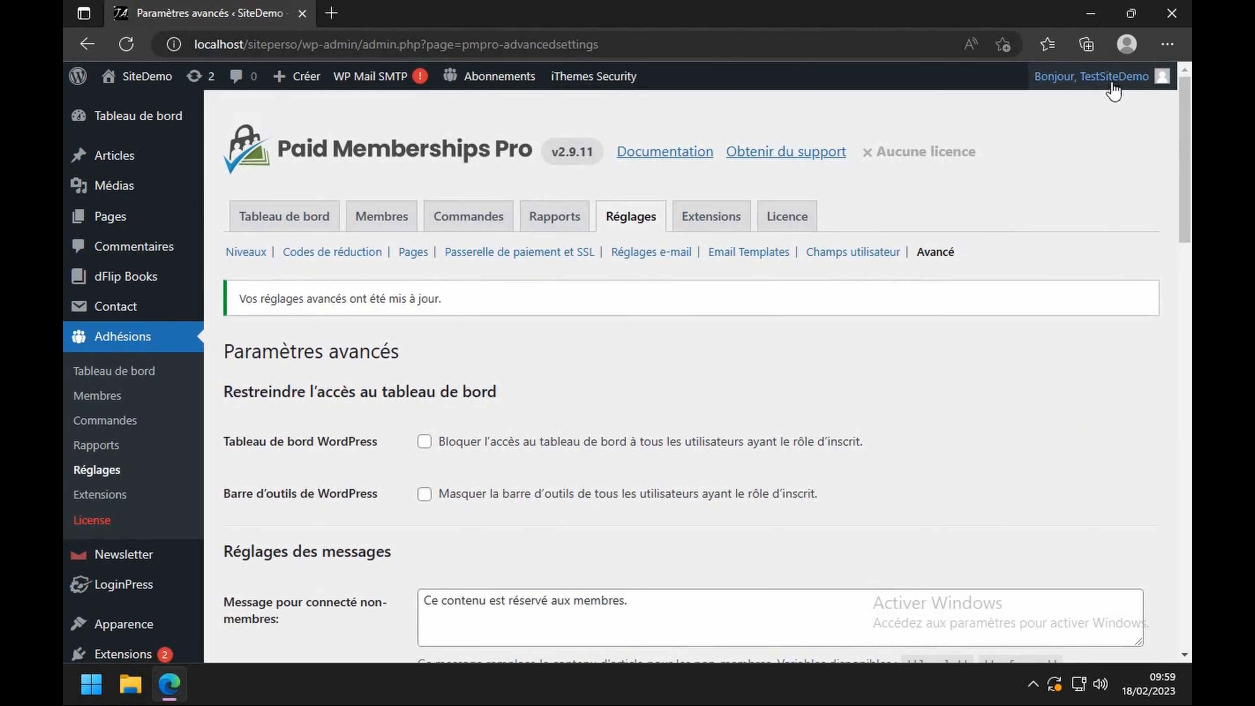
- Log out, sign in as a student, and open PAGE TEST 2 to check its message
{"action": "mouse_move", "coordinate": [1119, 78]}
{"action": "left_click", "coordinate": [1062, 167]}
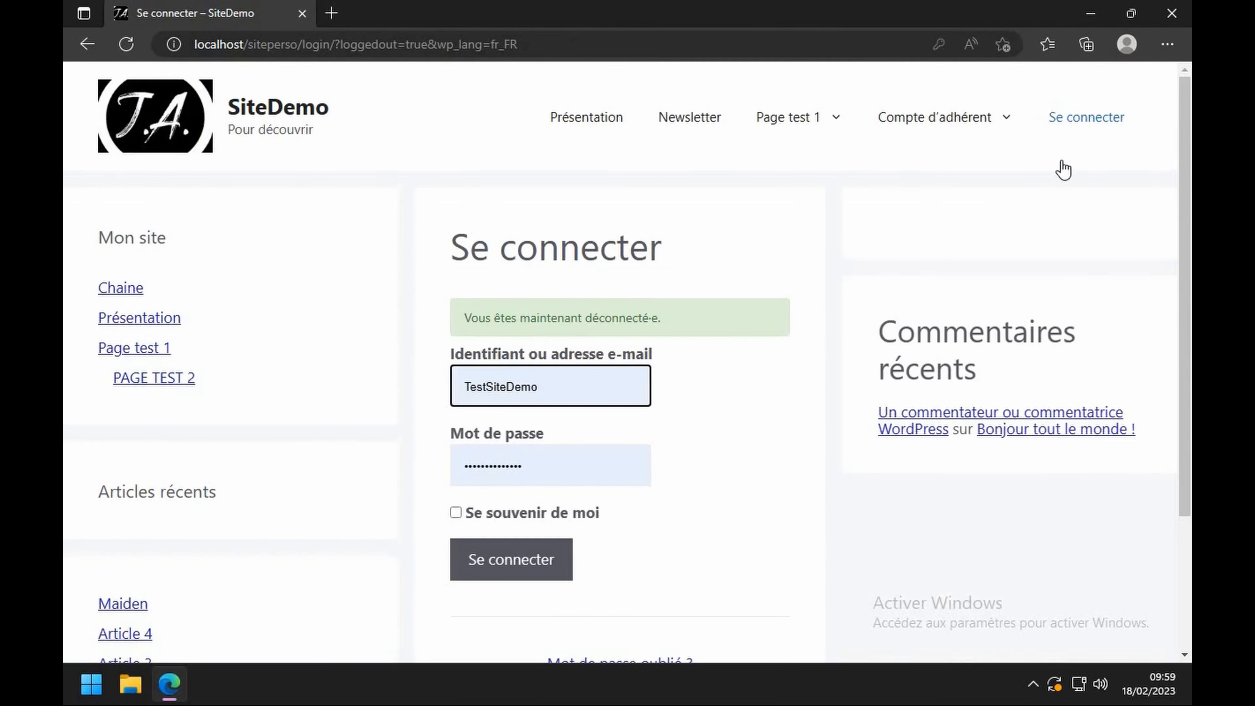
{"action": "left_click", "coordinate": [558, 387]}
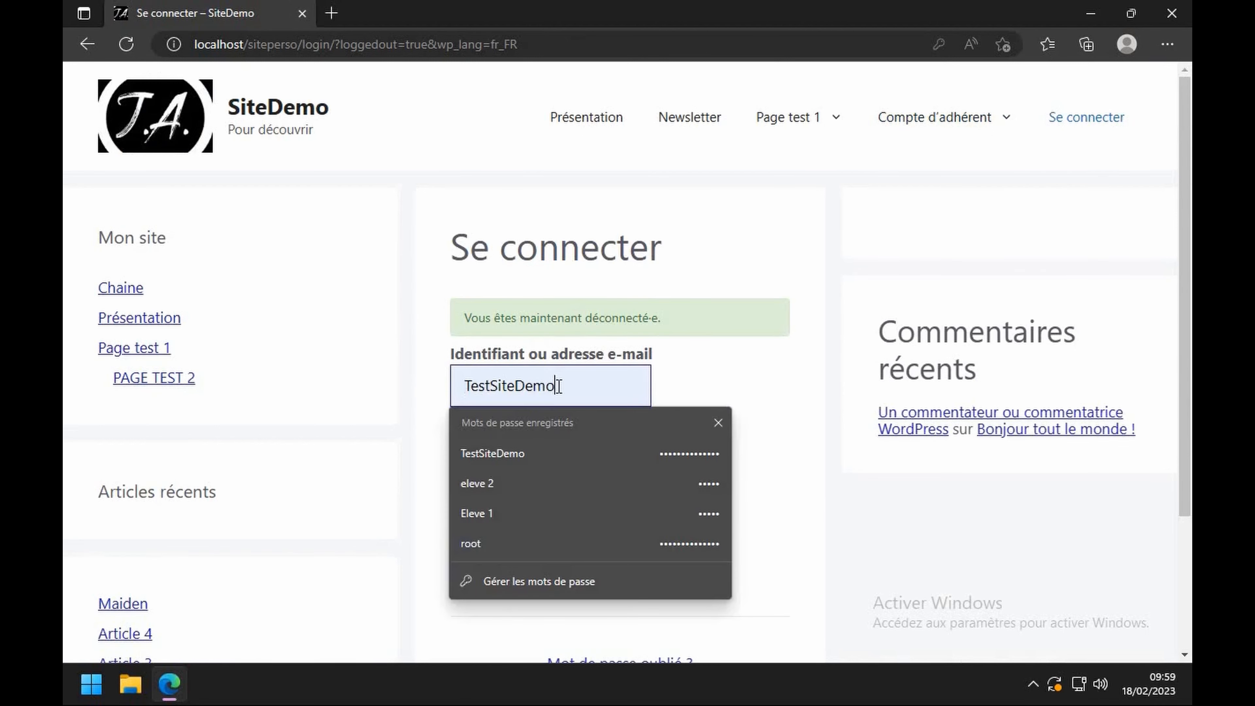
{"action": "left_click", "coordinate": [484, 512]}
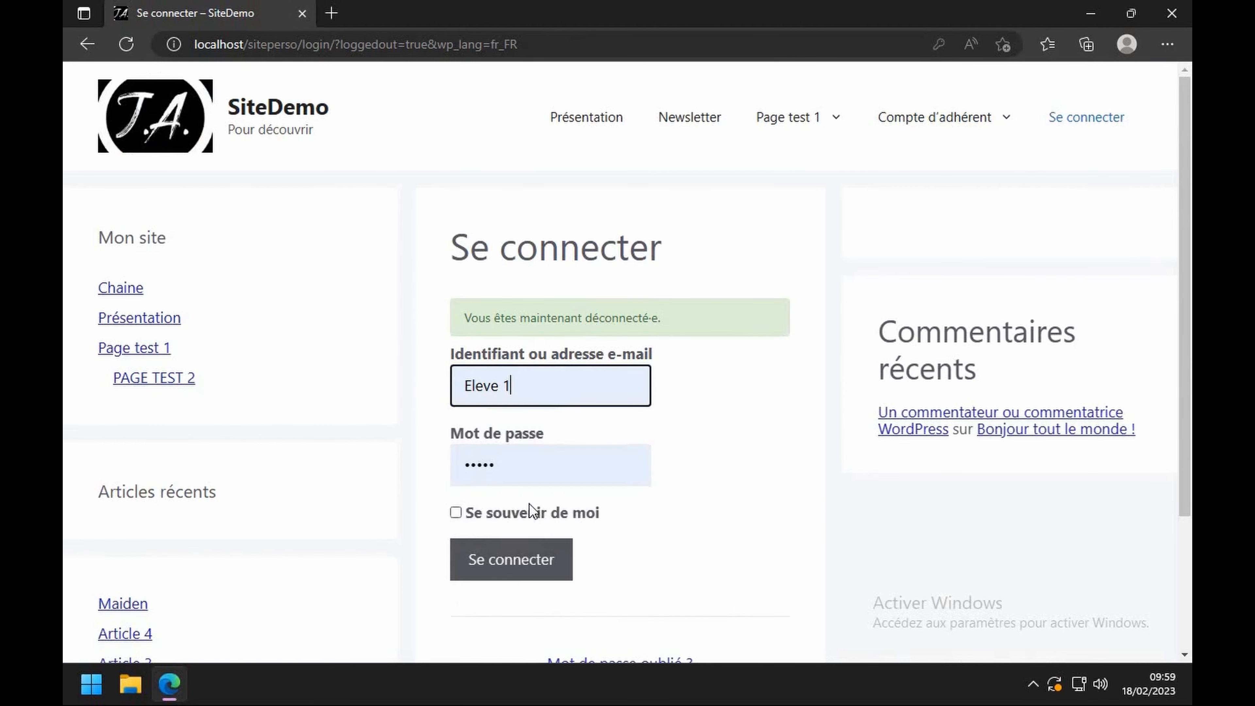
{"action": "left_click", "coordinate": [523, 563]}
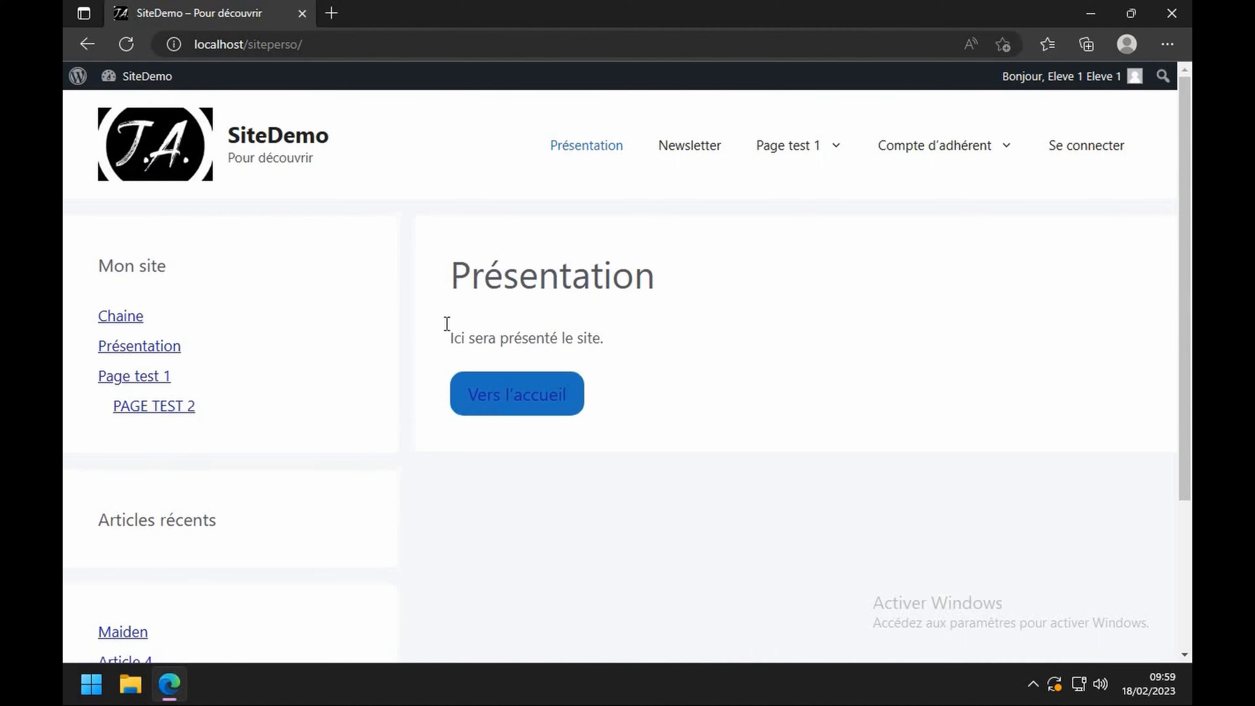
{"action": "left_click", "coordinate": [135, 378]}
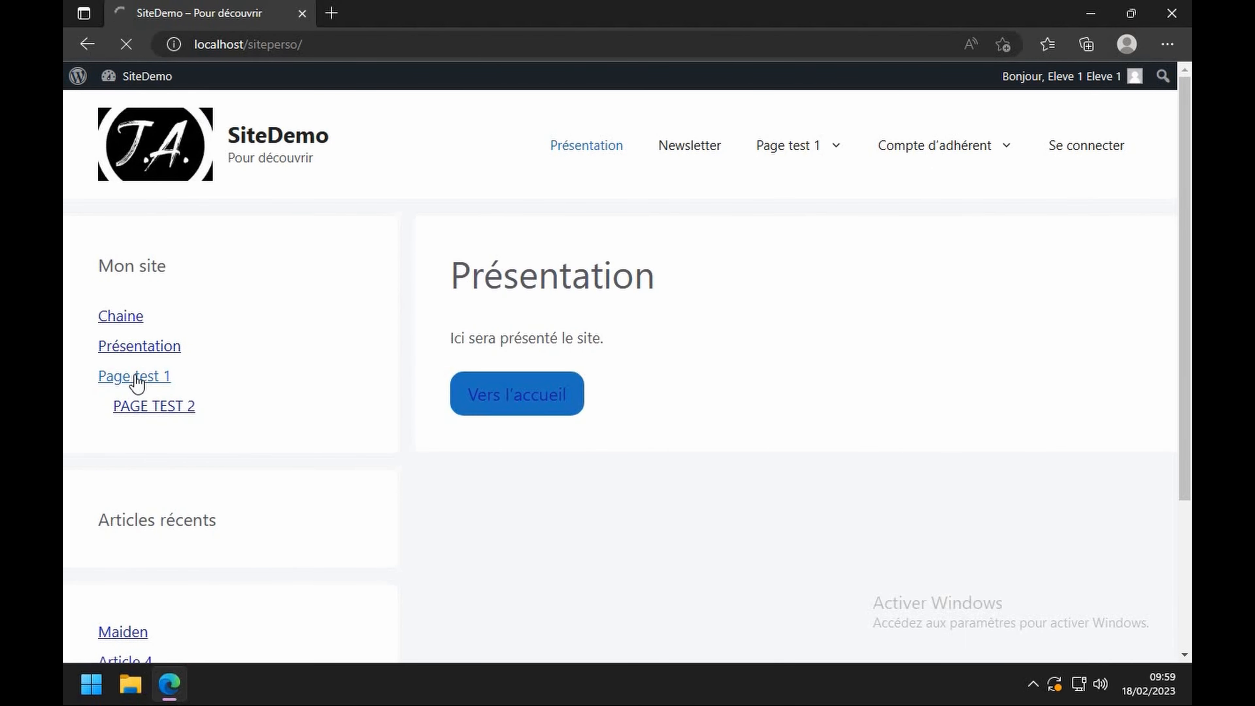
{"action": "left_click", "coordinate": [158, 408]}
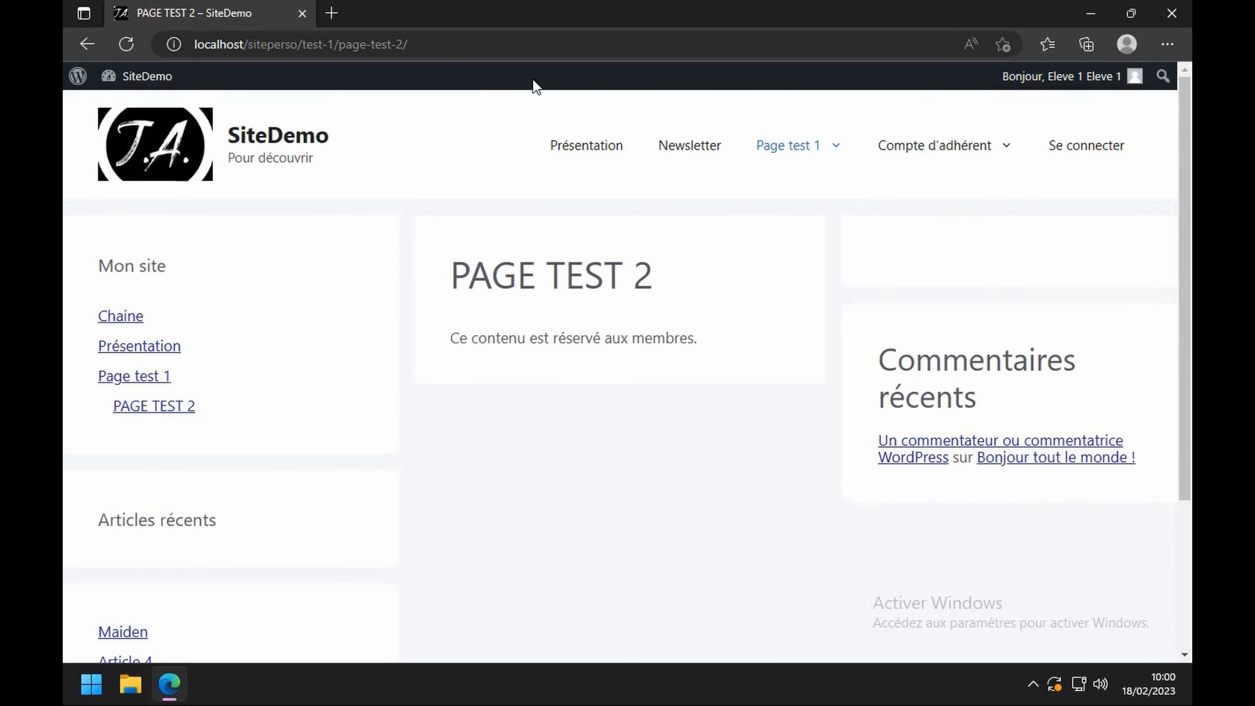
- Log out of the student account and sign back in as the administrator
{"action": "mouse_move", "coordinate": [1105, 80]}
{"action": "left_click", "coordinate": [1065, 182]}
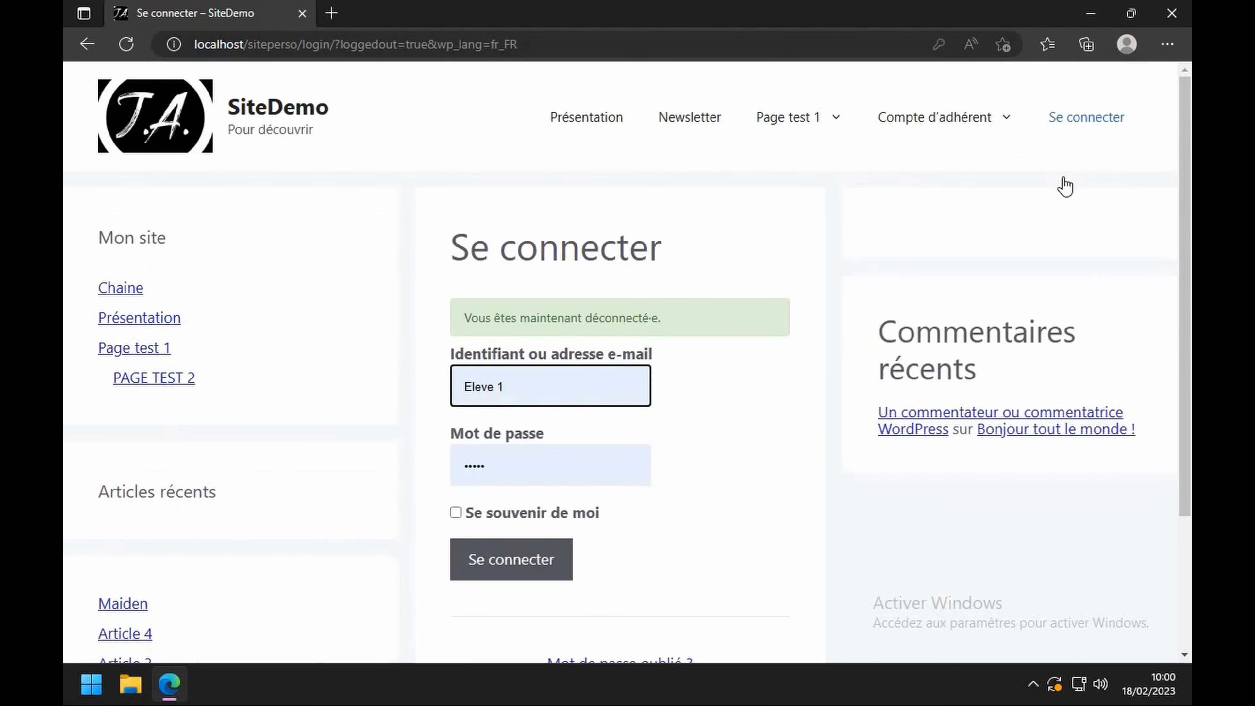
{"action": "left_click", "coordinate": [517, 393]}
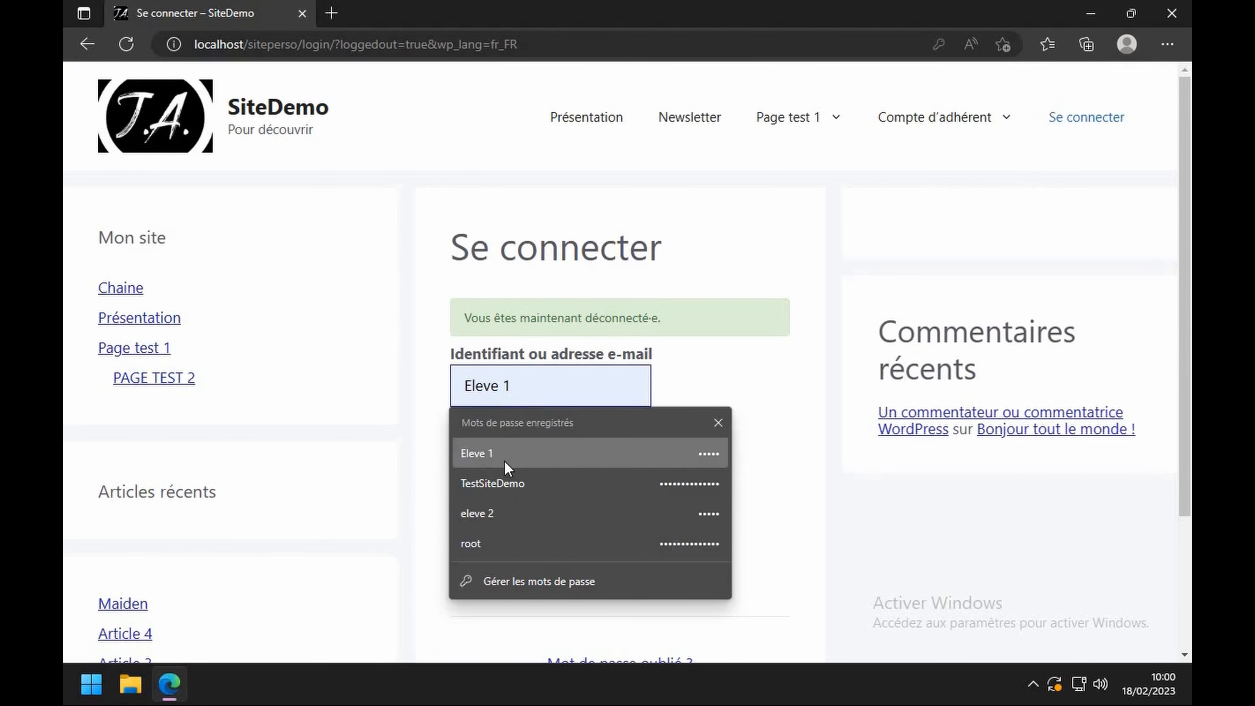
{"action": "left_click", "coordinate": [499, 491]}
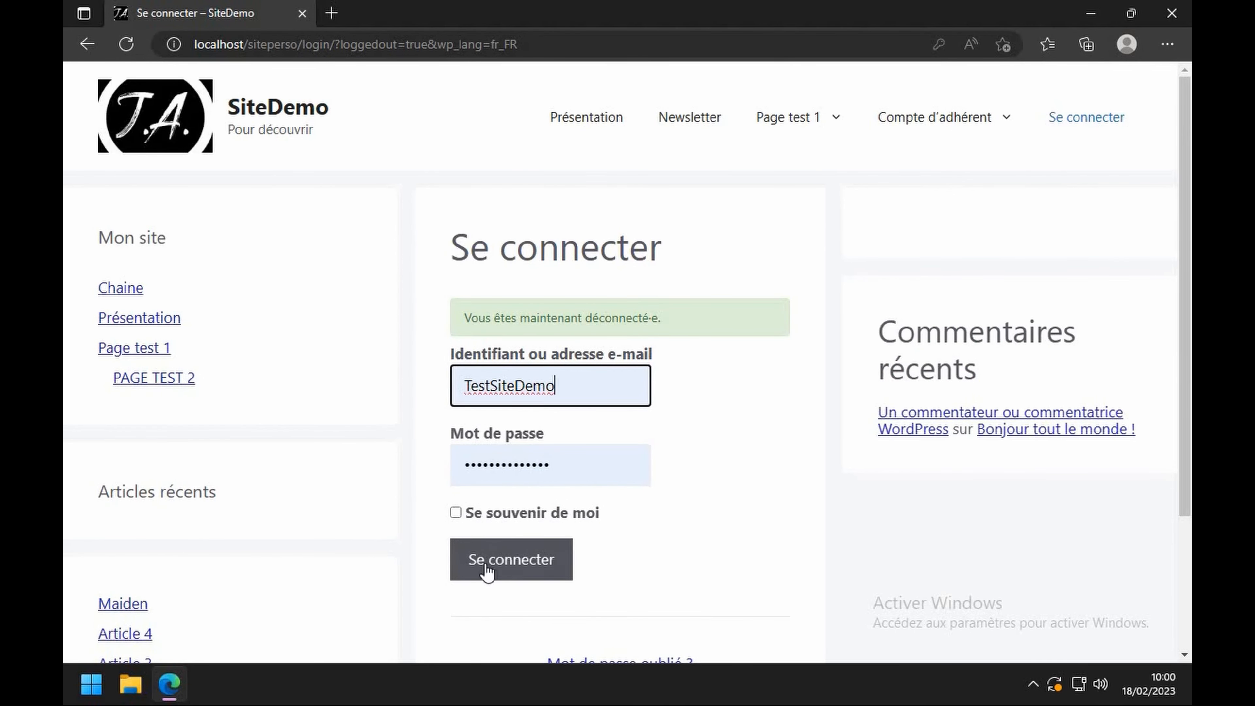
{"action": "left_click", "coordinate": [495, 571]}
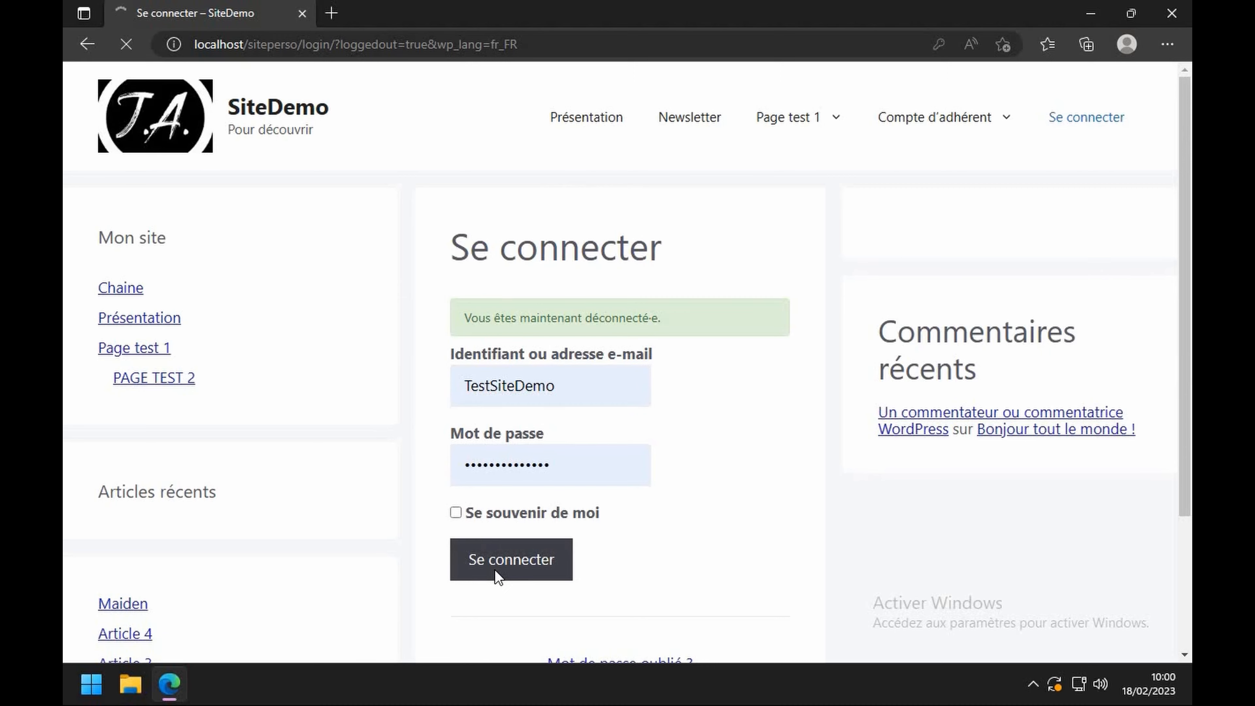
{"action": "mouse_move", "coordinate": [109, 79]}
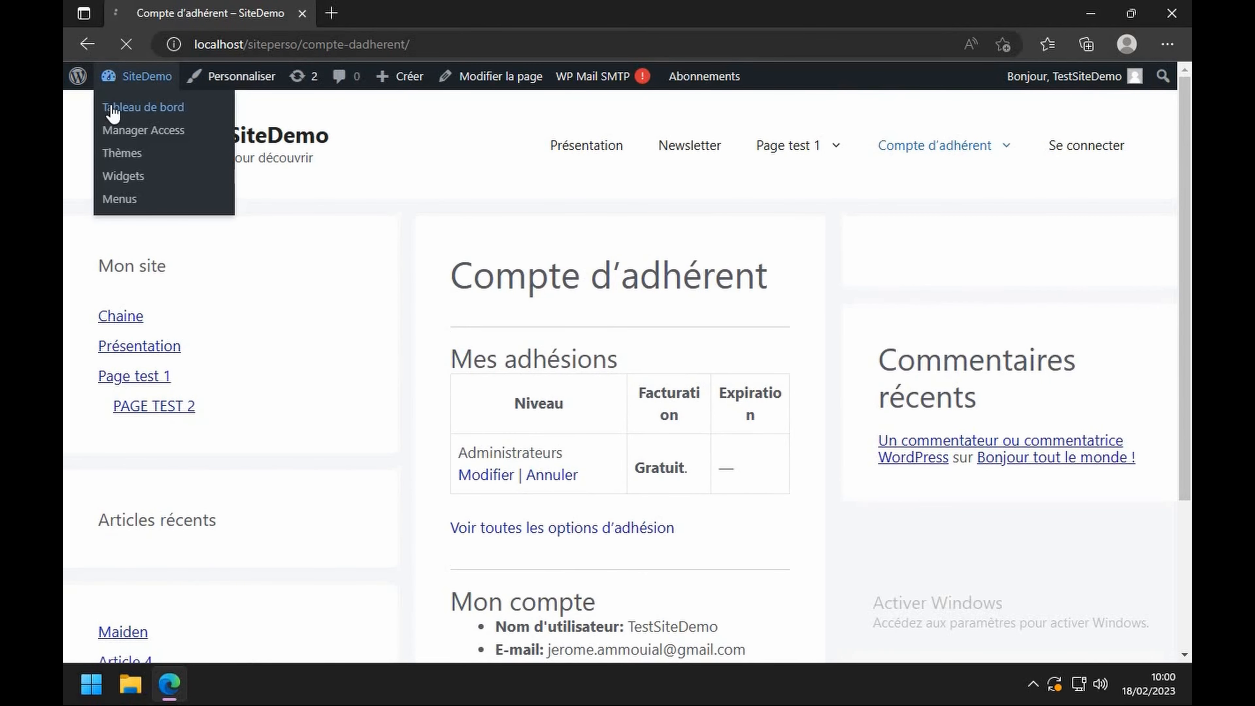
{"action": "left_click", "coordinate": [113, 107]}
{"action": "mouse_move", "coordinate": [130, 285]}
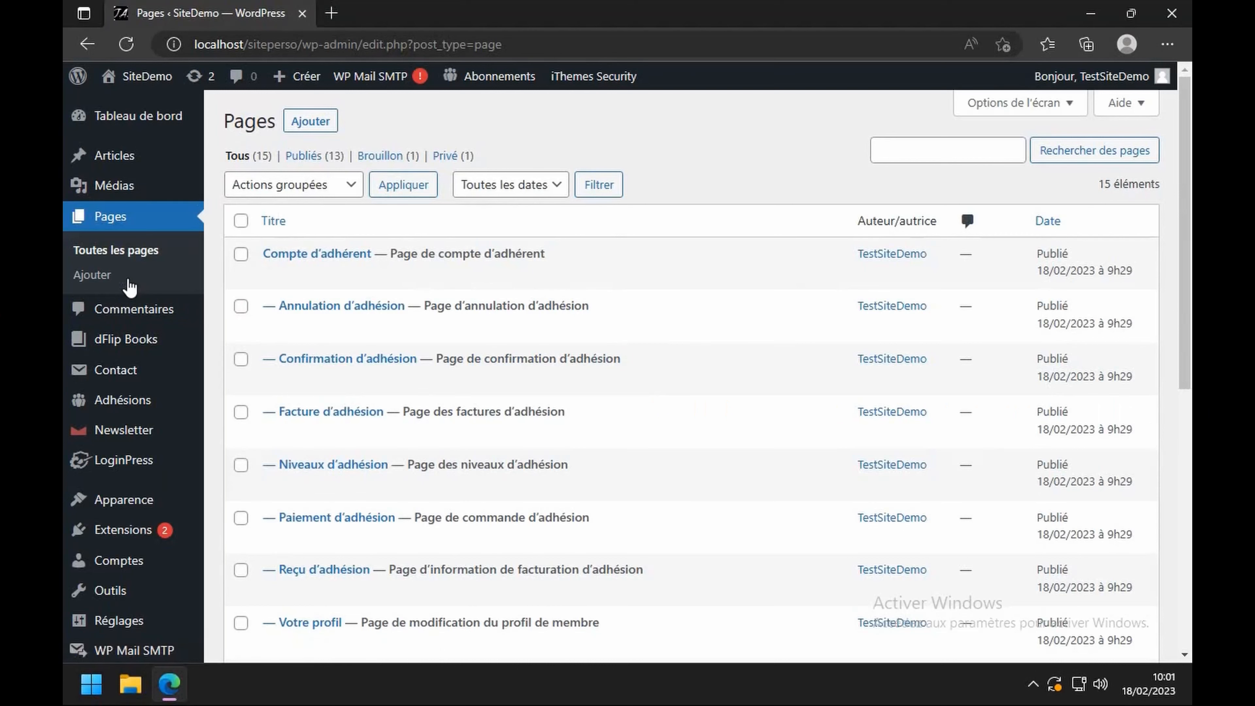
- Start a new page titled 'Page pour eleve 3 exclusivement', correcting the typo
{"action": "left_click", "coordinate": [296, 130]}
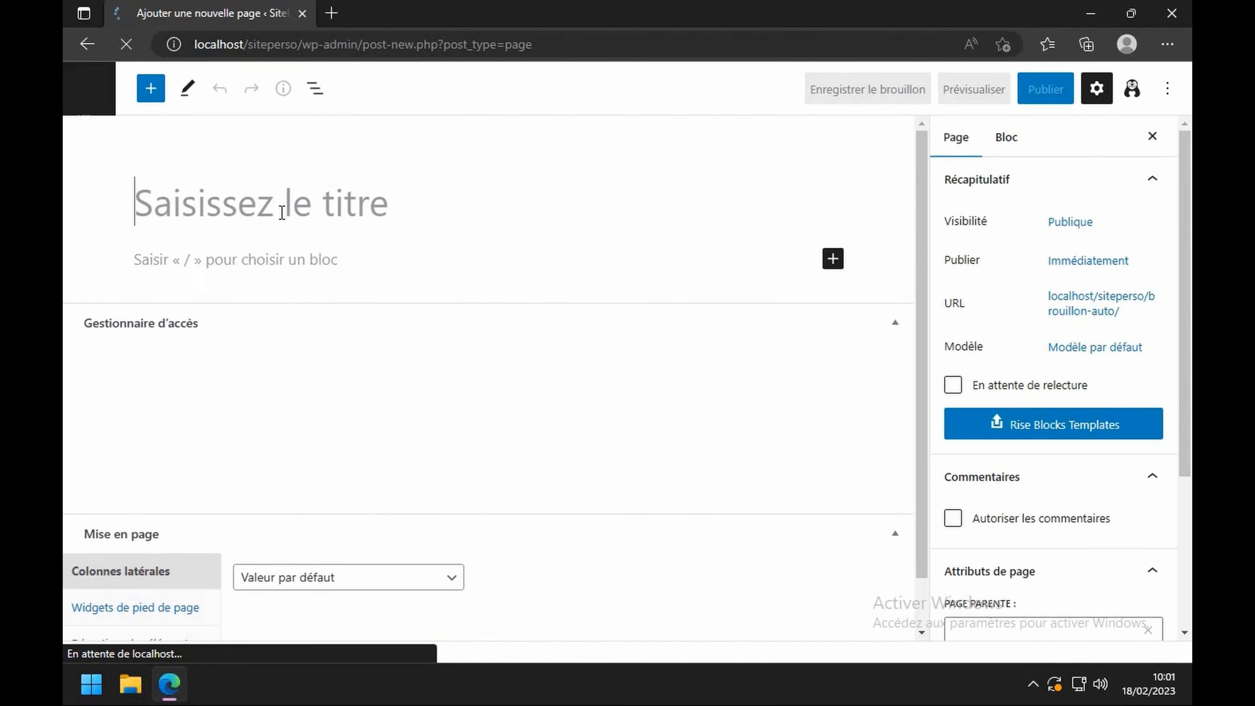
{"action": "type", "text": "Pa"}
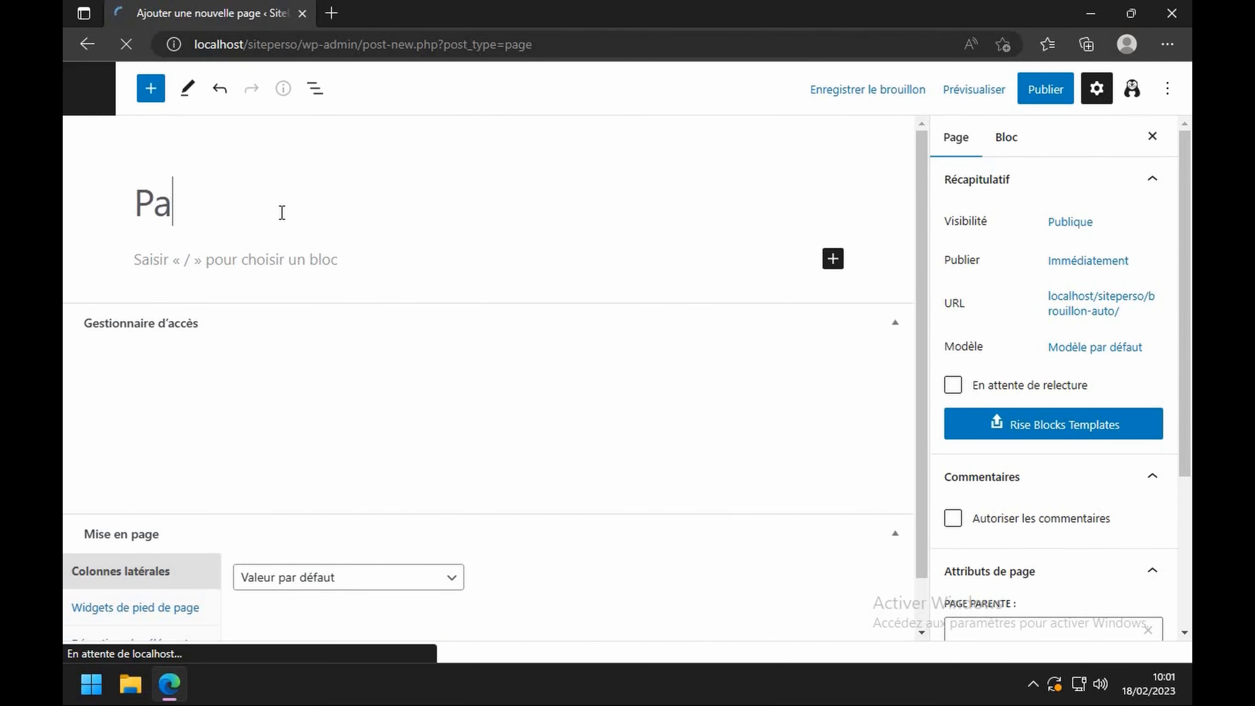
{"action": "type", "text": "ge pouir"}
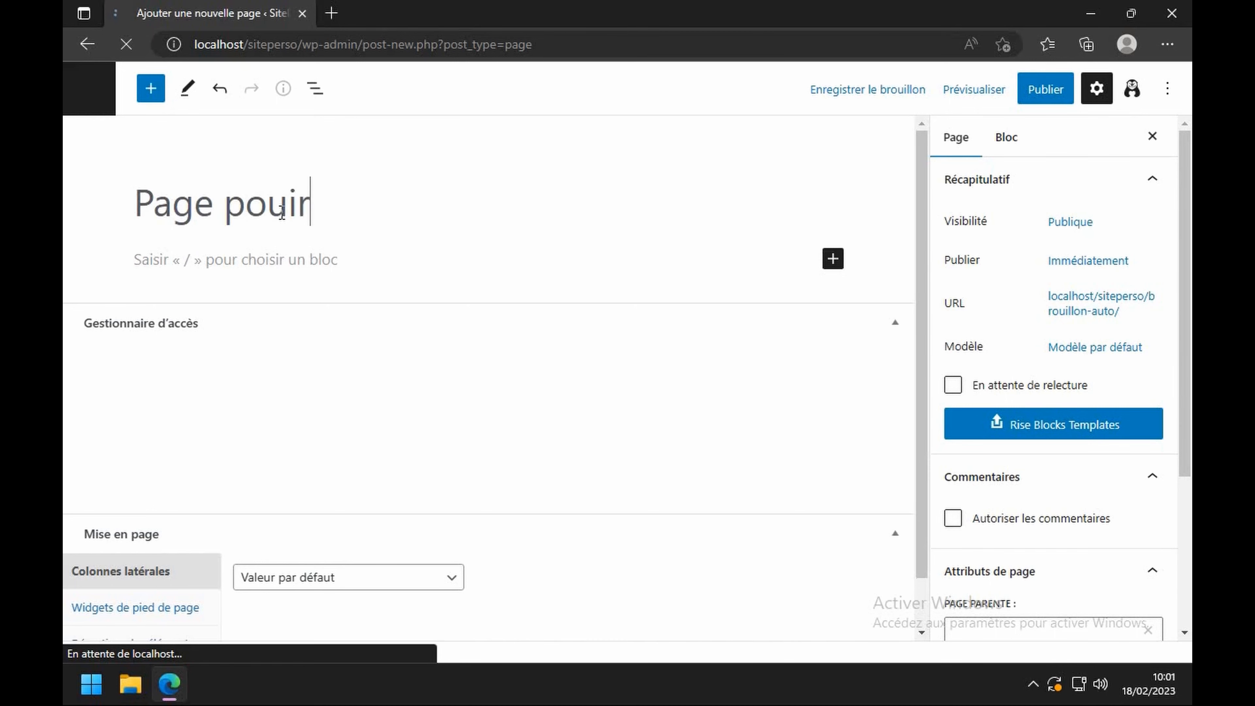
{"action": "key", "text": "BackSpace"}
{"action": "key", "text": "BackSpace"}
{"action": "type", "text": "r ele"}
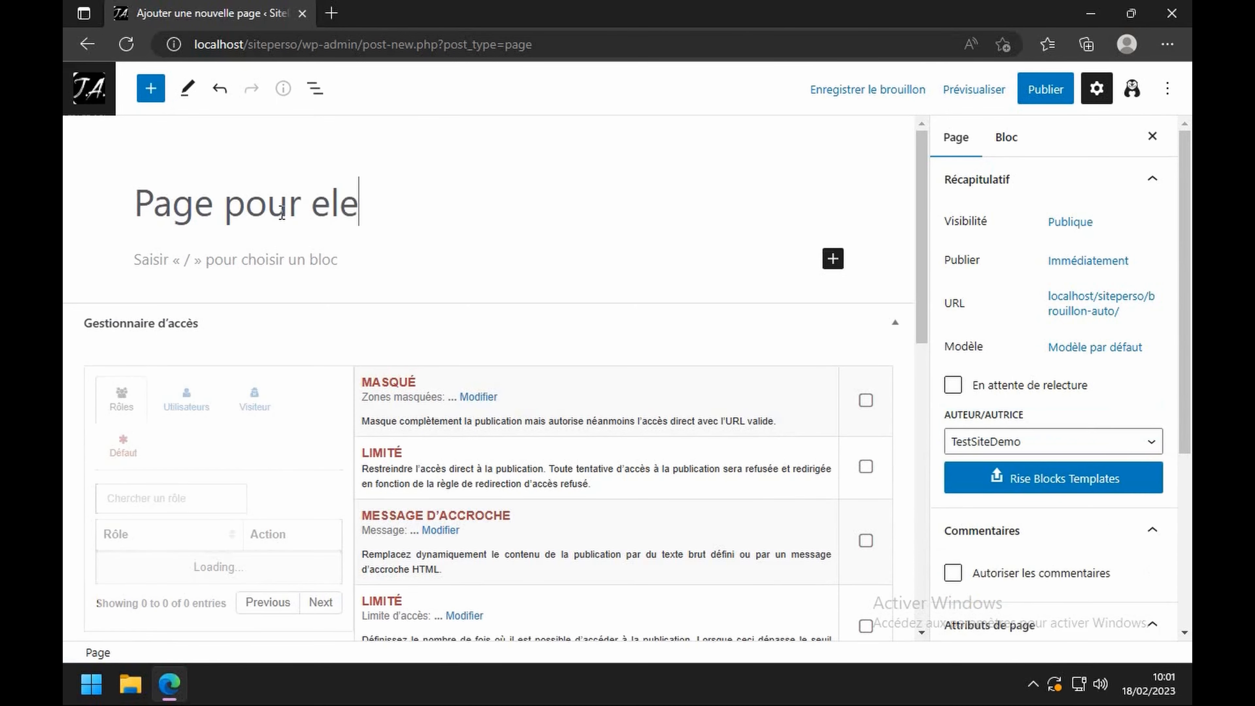
{"action": "type", "text": "ve 3 "}
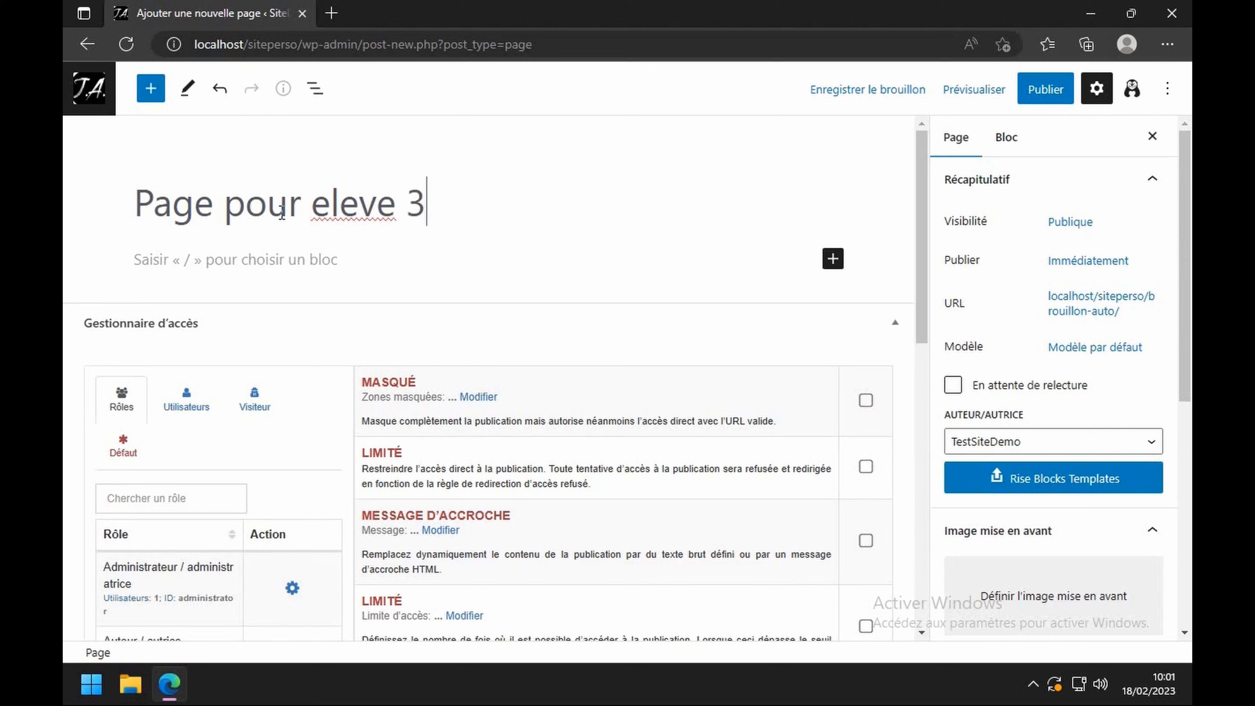
{"action": "type", "text": "excl"}
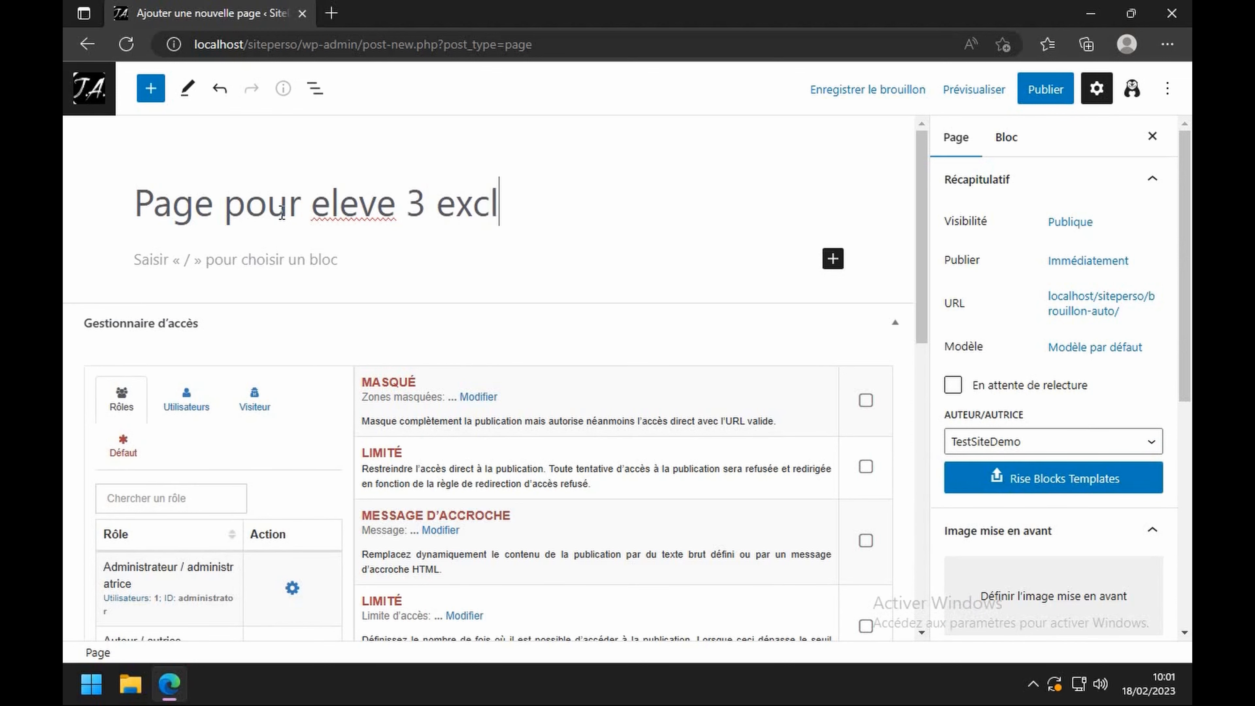
{"action": "type", "text": "usivement"}
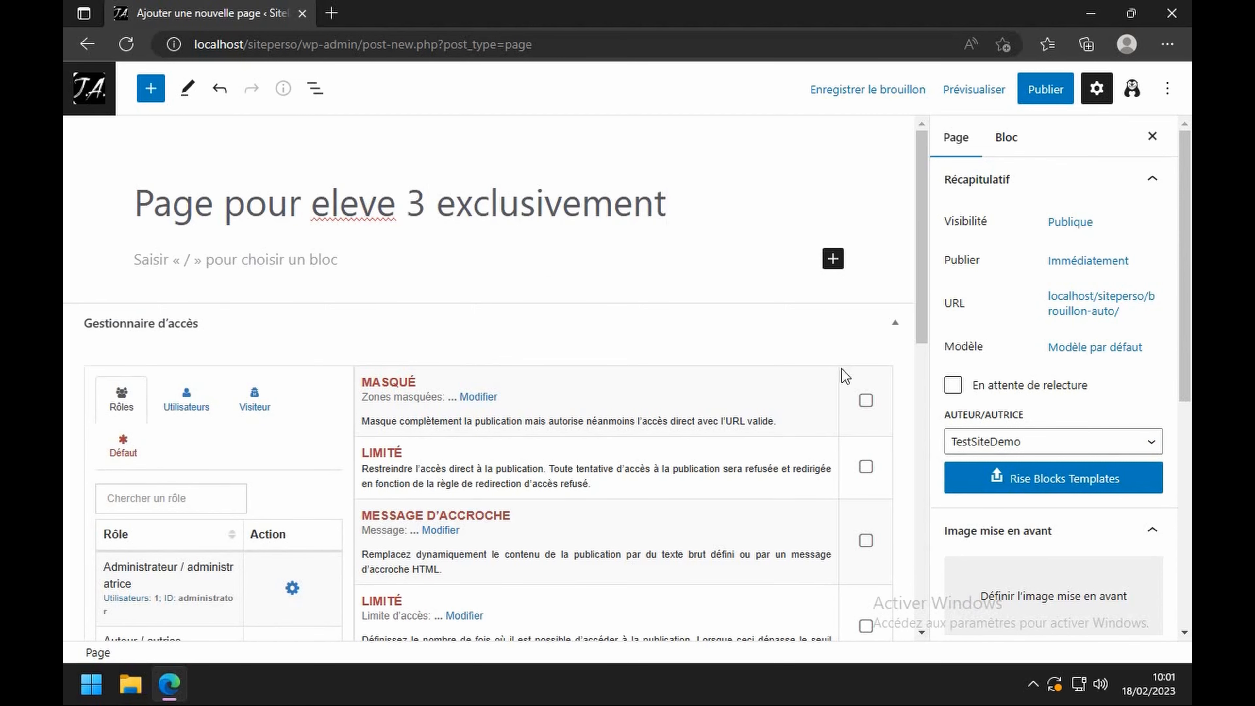
{"action": "scroll", "coordinate": [841, 373], "scroll_direction": "down", "scroll_amount": 5}
{"action": "scroll", "coordinate": [1102, 494], "scroll_direction": "down", "scroll_amount": 5}
{"action": "scroll", "coordinate": [1101, 494], "scroll_direction": "down", "scroll_amount": 3}
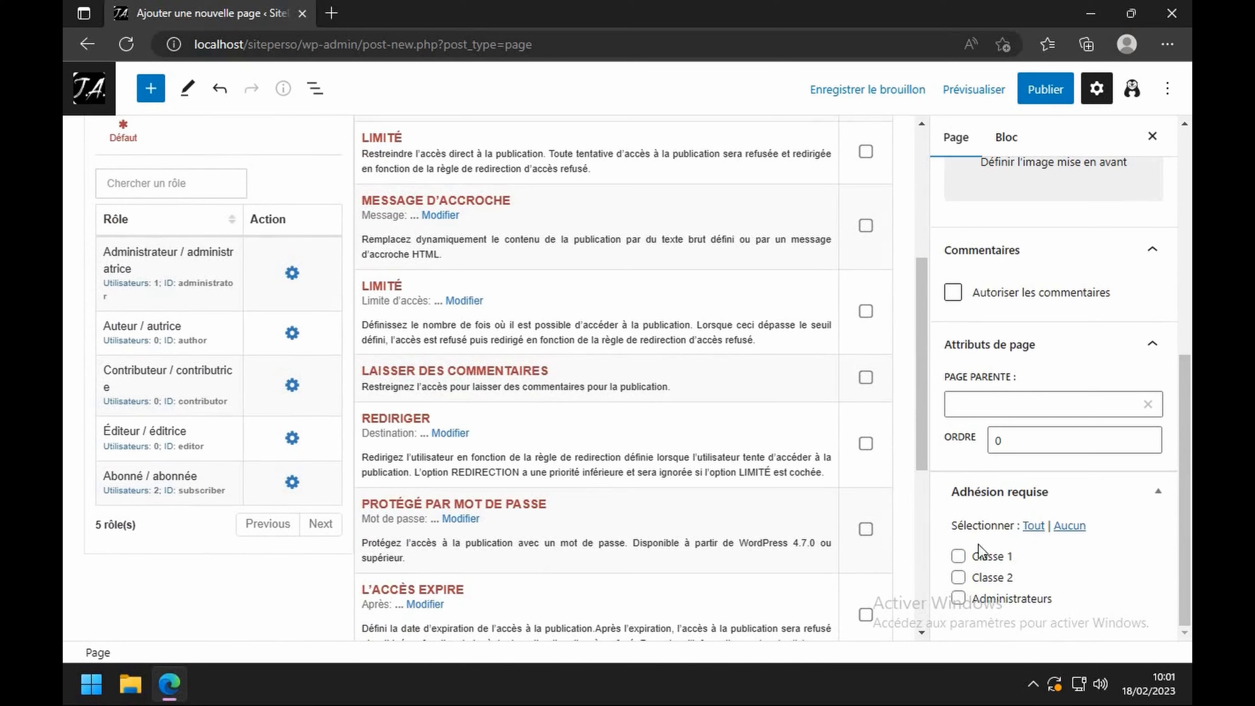
{"action": "scroll", "coordinate": [1028, 575], "scroll_direction": "up", "scroll_amount": 3}
{"action": "scroll", "coordinate": [715, 440], "scroll_direction": "up", "scroll_amount": 5}
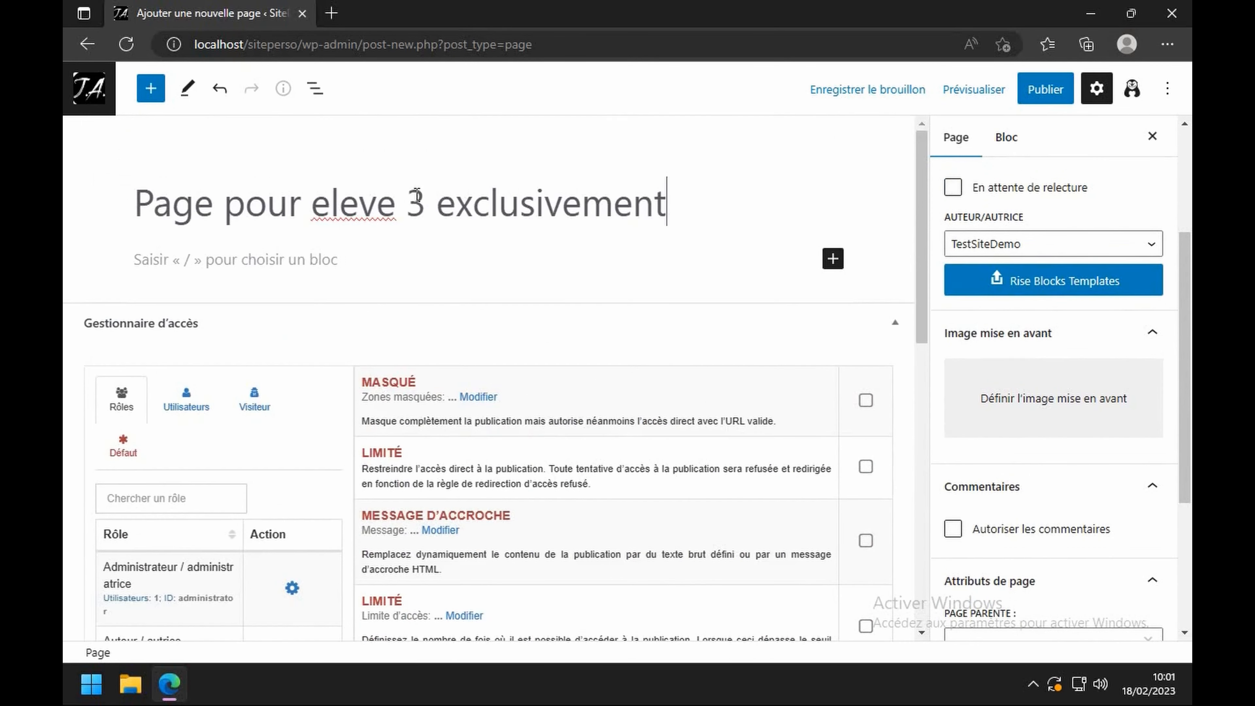
- Publish the page and return to the site's Comptes list
{"action": "left_click", "coordinate": [1038, 90]}
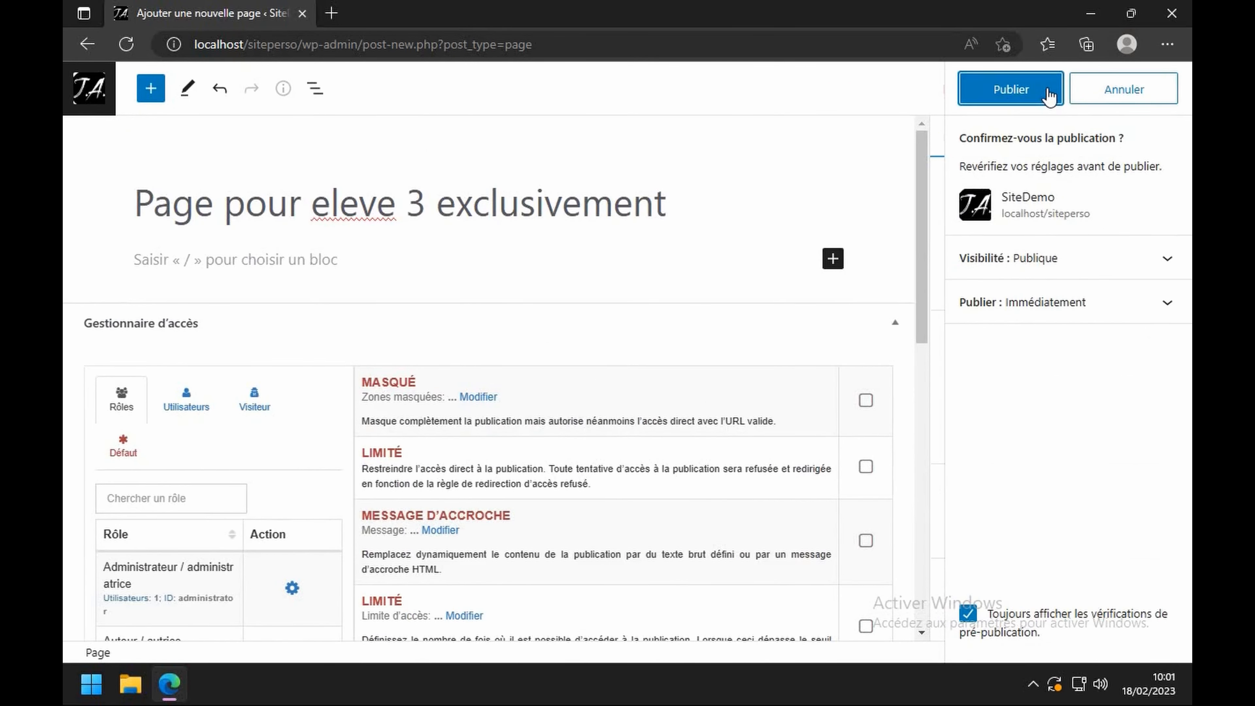
{"action": "left_click", "coordinate": [1049, 93]}
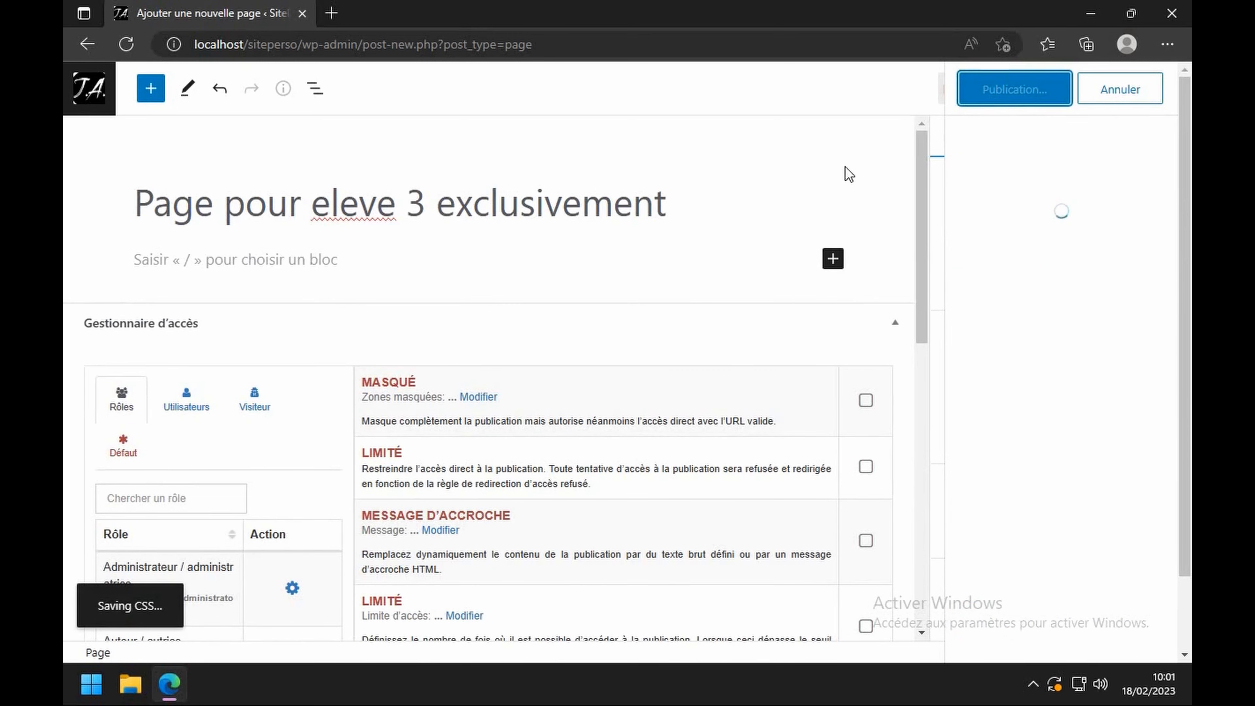
{"action": "left_click", "coordinate": [74, 88]}
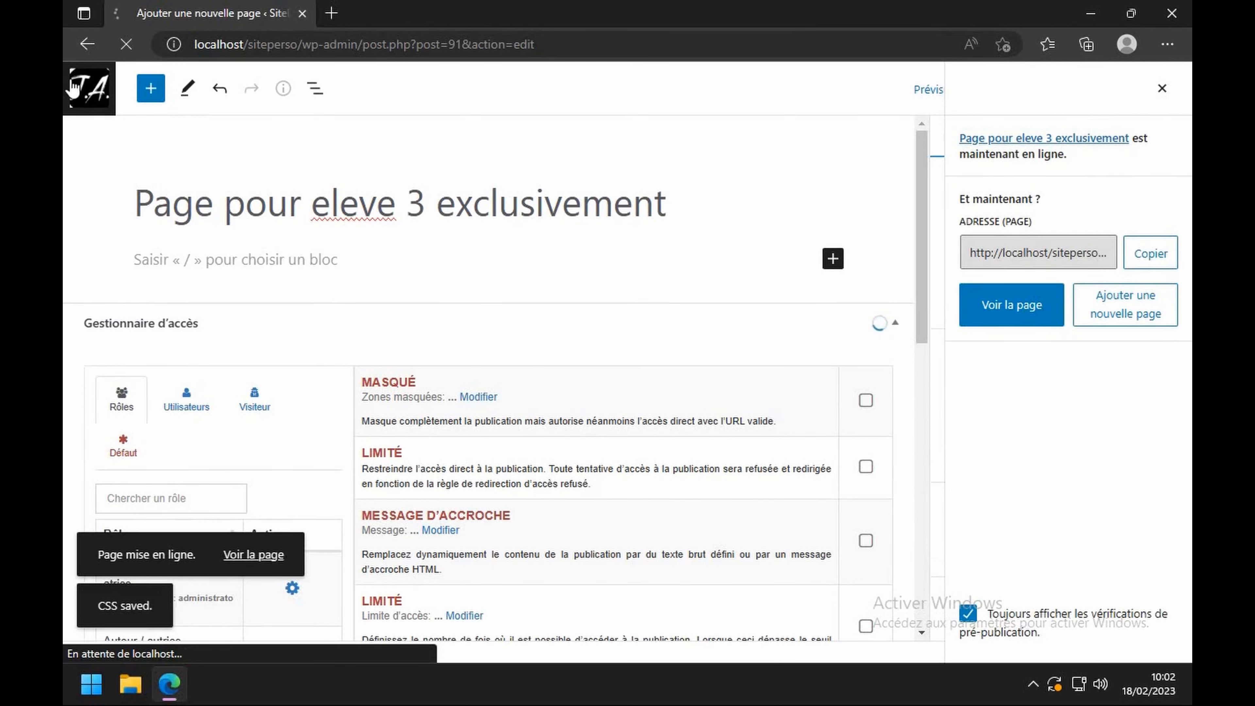
{"action": "left_click", "coordinate": [122, 565]}
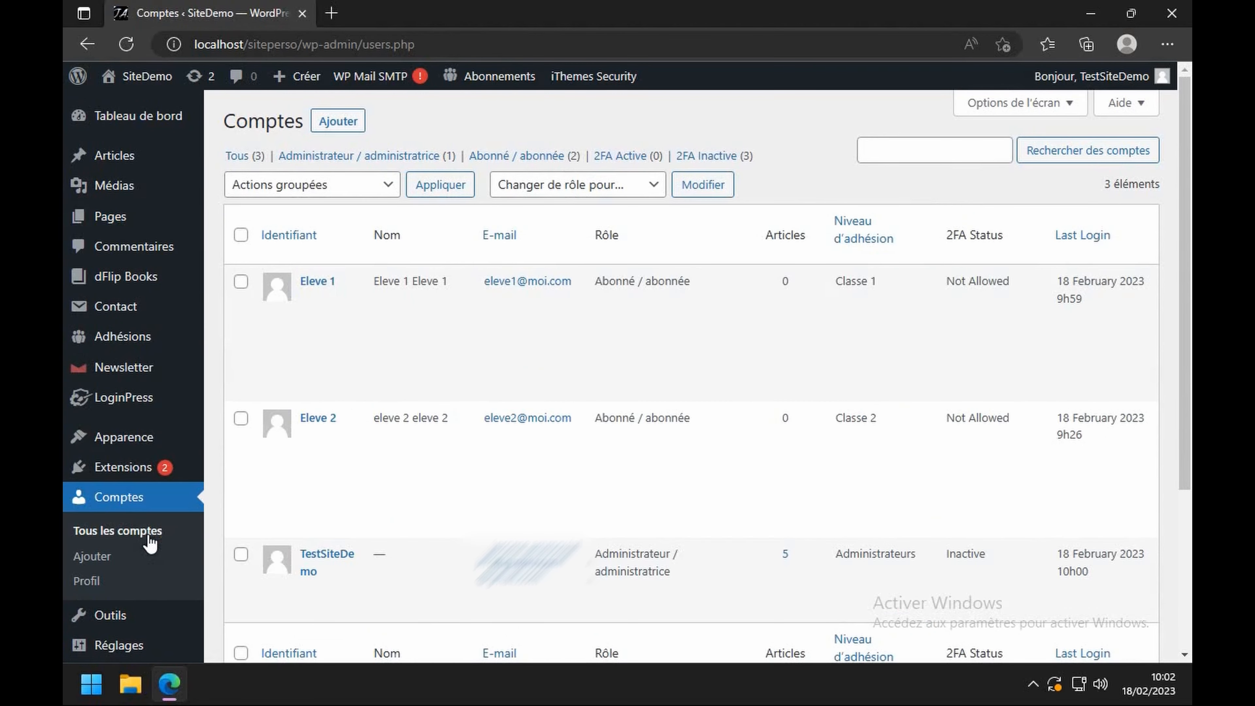
- Create the 'eleve 3' subscriber account with its e-mail and name, dismissing the password prompt
{"action": "left_click", "coordinate": [336, 121]}
{"action": "left_click", "coordinate": [477, 197]}
{"action": "type", "text": "eleve 3"}
{"action": "key", "text": "Tab"}
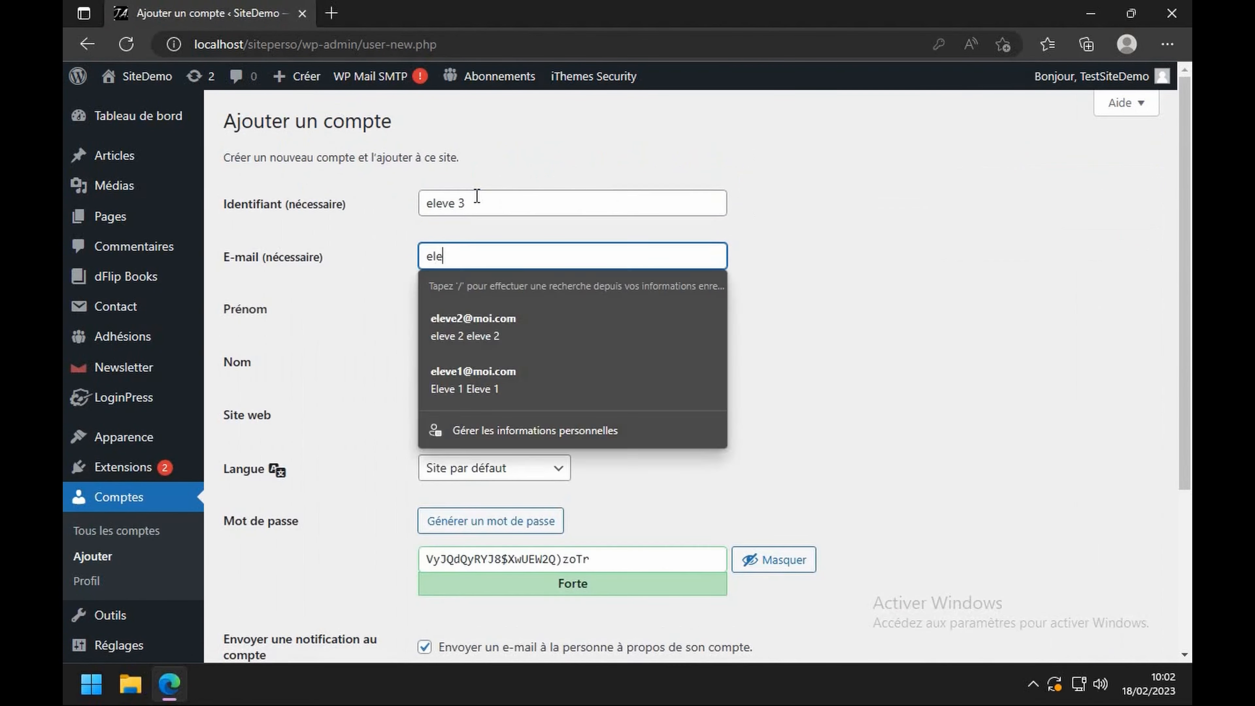
{"action": "key", "text": "Tab"}
{"action": "type", "text": "eleve 3"}
{"action": "key", "text": "Tab"}
{"action": "type", "text": "eleve 3"}
{"action": "key", "text": "Return"}
{"action": "left_click", "coordinate": [866, 229]}
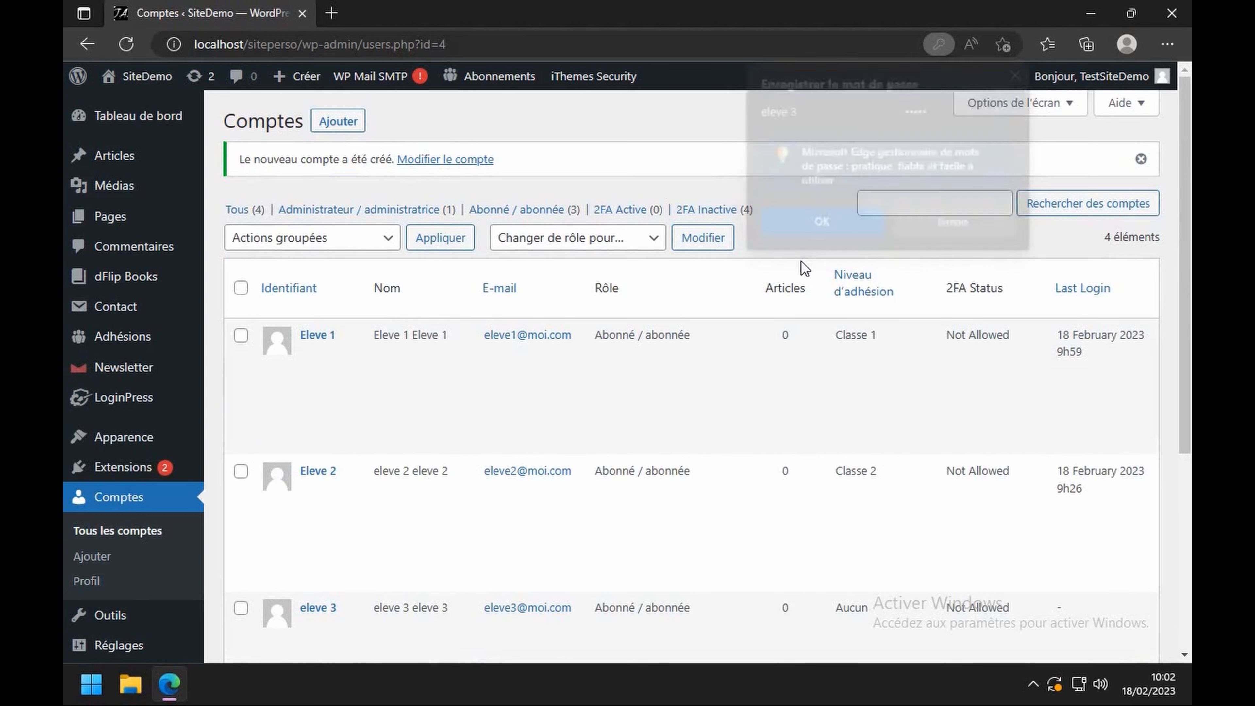
{"action": "scroll", "coordinate": [323, 497], "scroll_direction": "down", "scroll_amount": 1}
{"action": "left_click", "coordinate": [325, 537]}
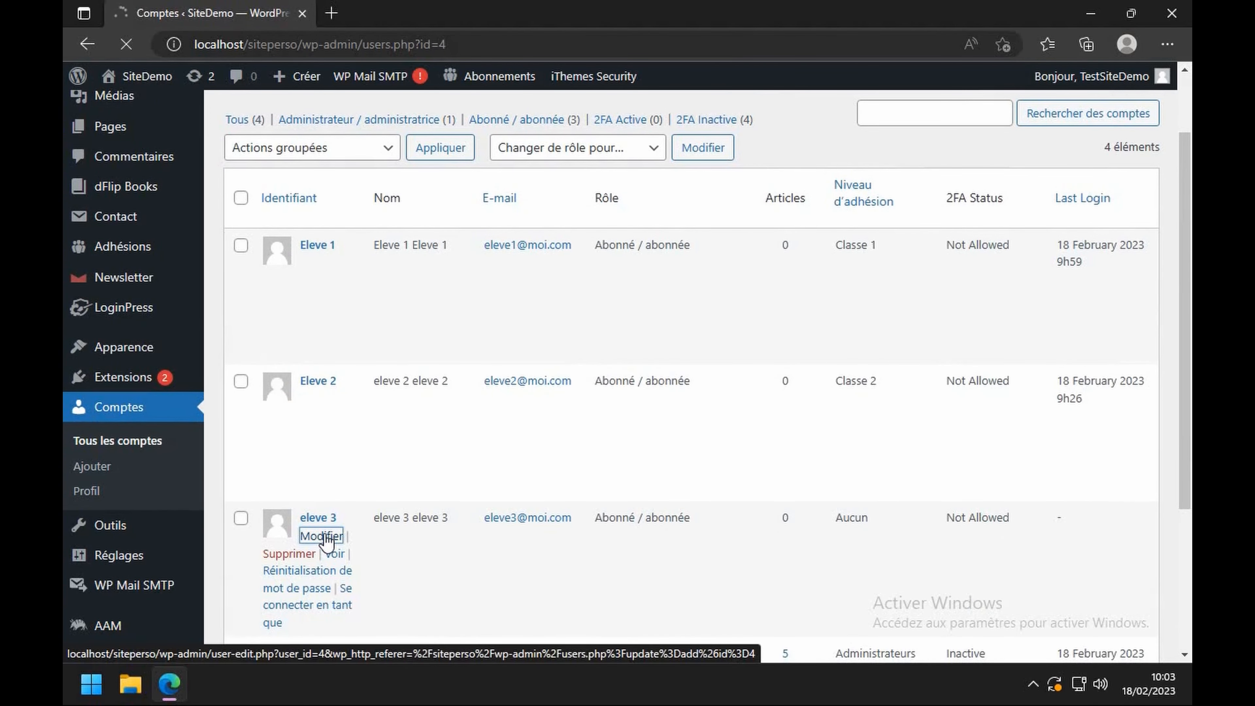
- Set eleve 3's Niveau actuel to Classe 1 and update the account
{"action": "scroll", "coordinate": [349, 526], "scroll_direction": "down", "scroll_amount": 10}
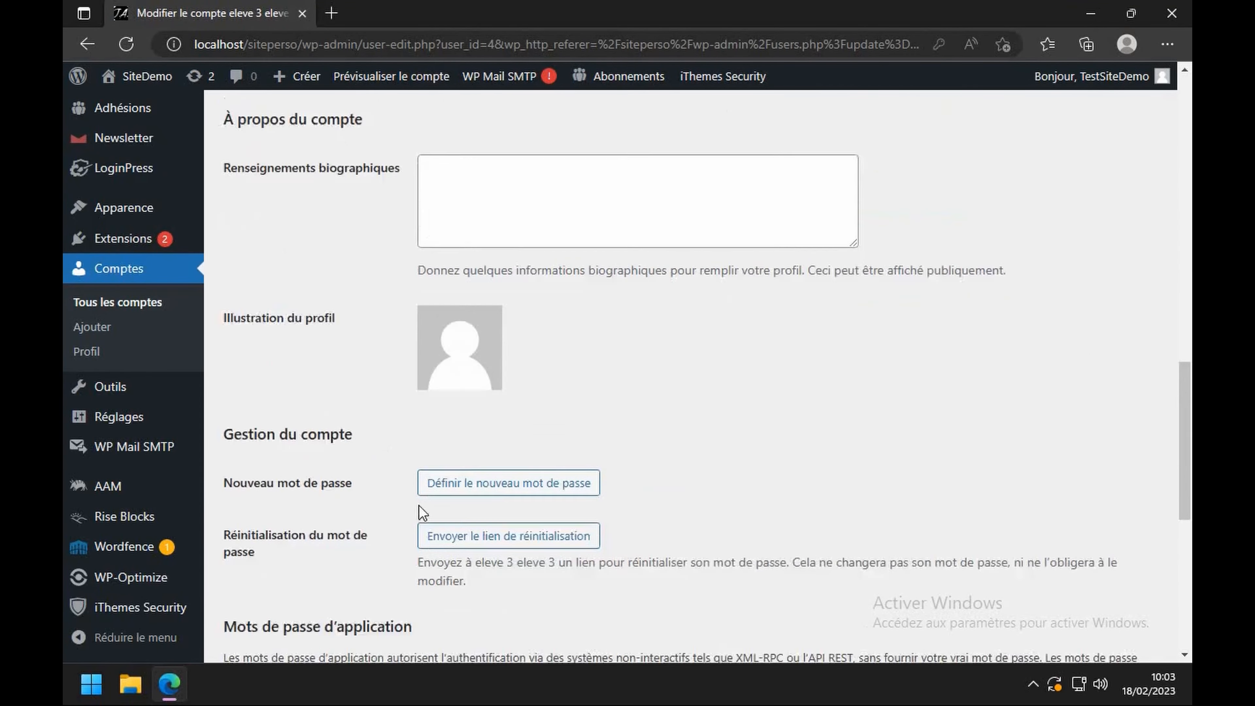
{"action": "scroll", "coordinate": [474, 472], "scroll_direction": "down", "scroll_amount": 6}
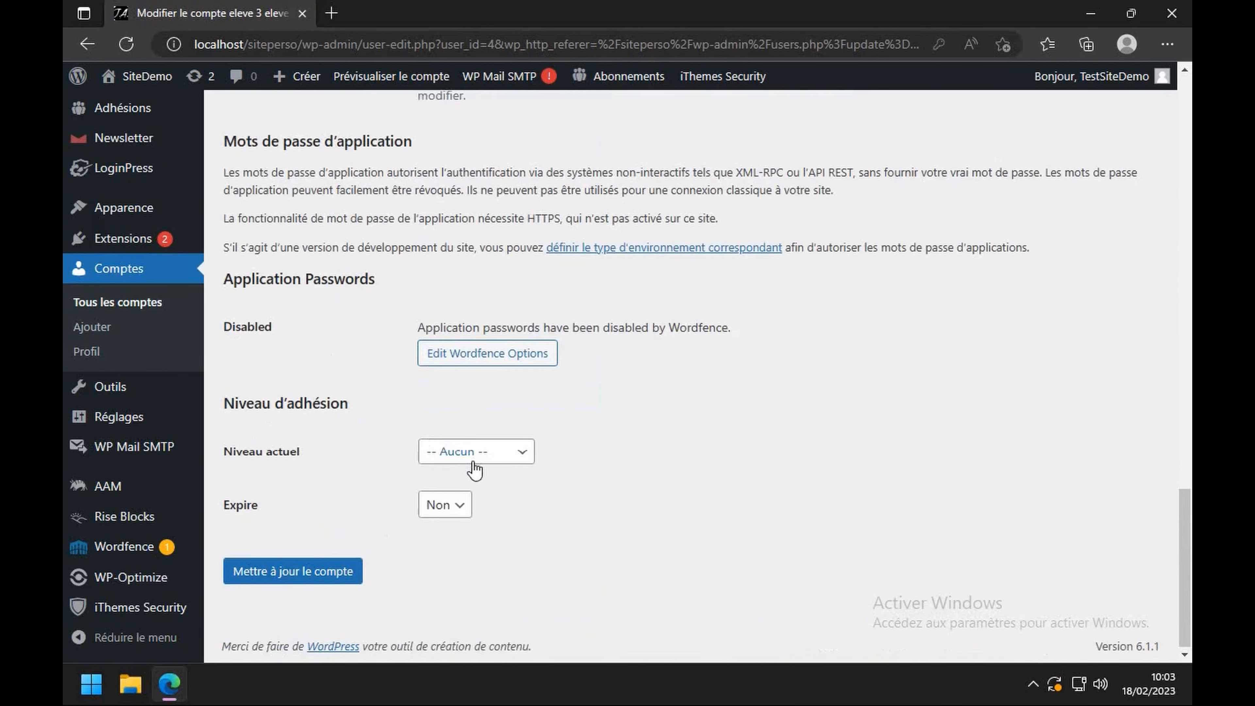
{"action": "left_click", "coordinate": [502, 459]}
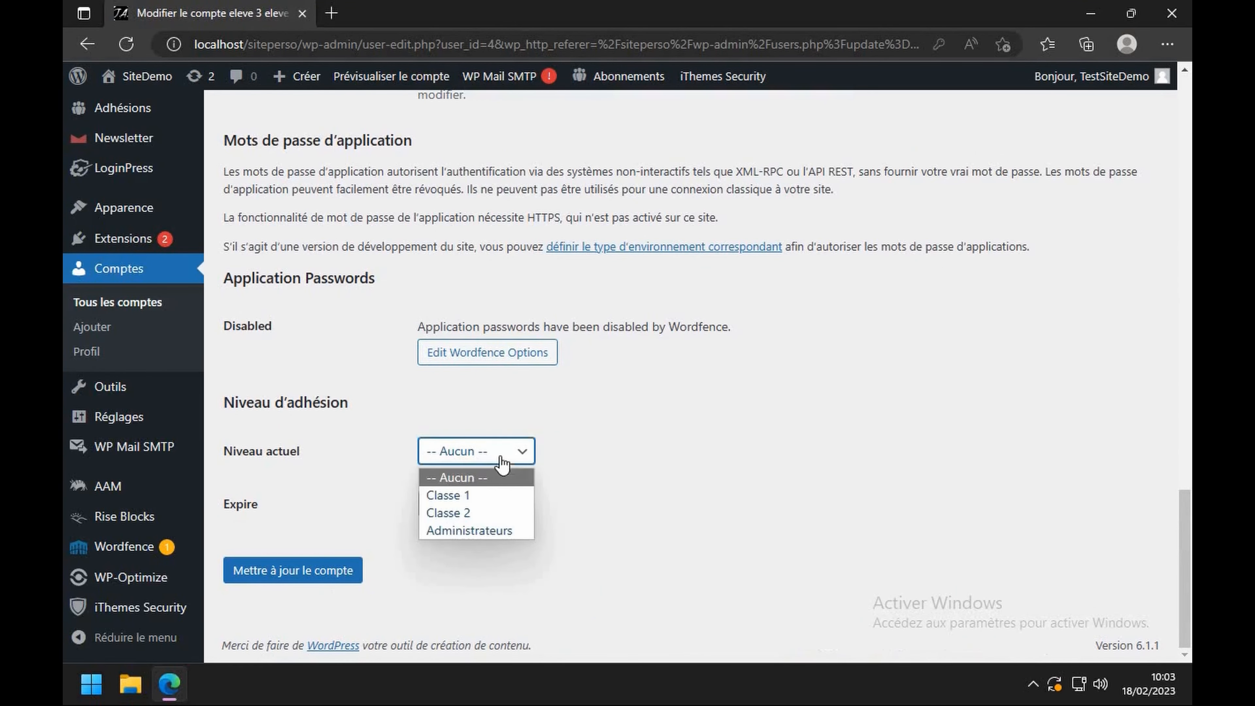
{"action": "left_click", "coordinate": [462, 496]}
{"action": "scroll", "coordinate": [373, 567], "scroll_direction": "down", "scroll_amount": 3}
{"action": "left_click", "coordinate": [328, 571]}
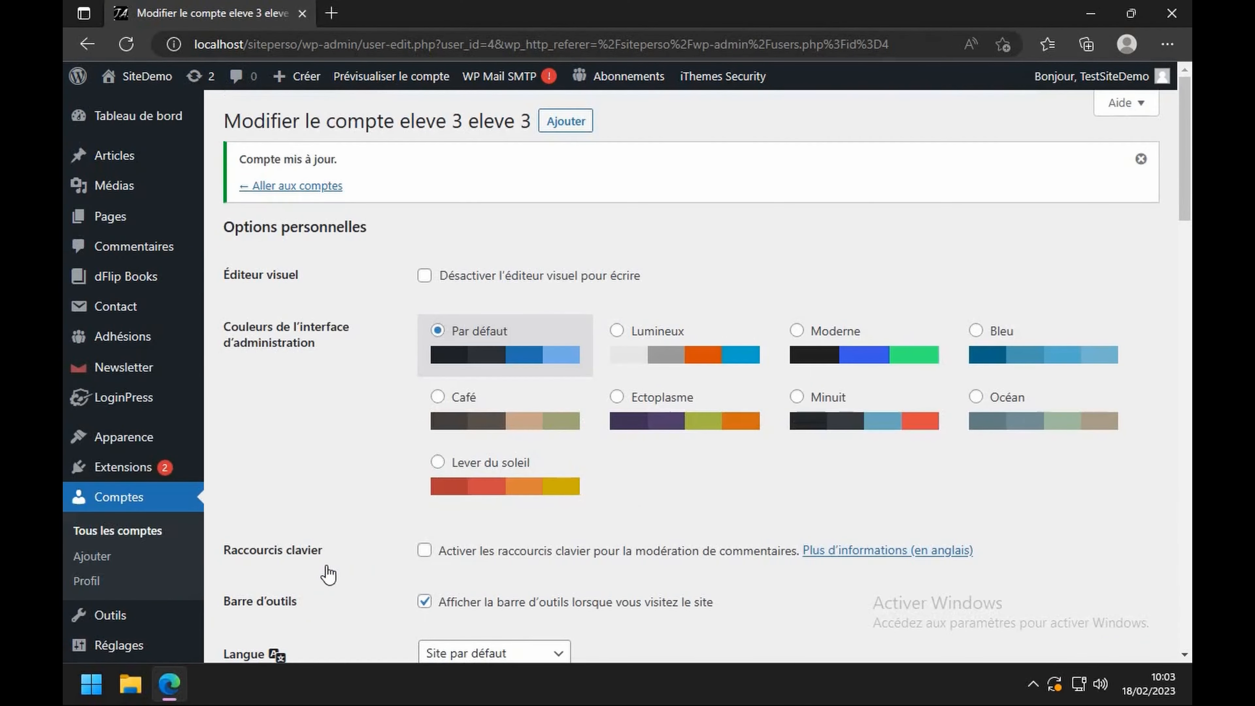
{"action": "left_click", "coordinate": [117, 216]}
- Edit 'Page pour eleve 3 exclusivement' and tick MASQUÉ for the Abonné role
{"action": "scroll", "coordinate": [346, 484], "scroll_direction": "down", "scroll_amount": 10}
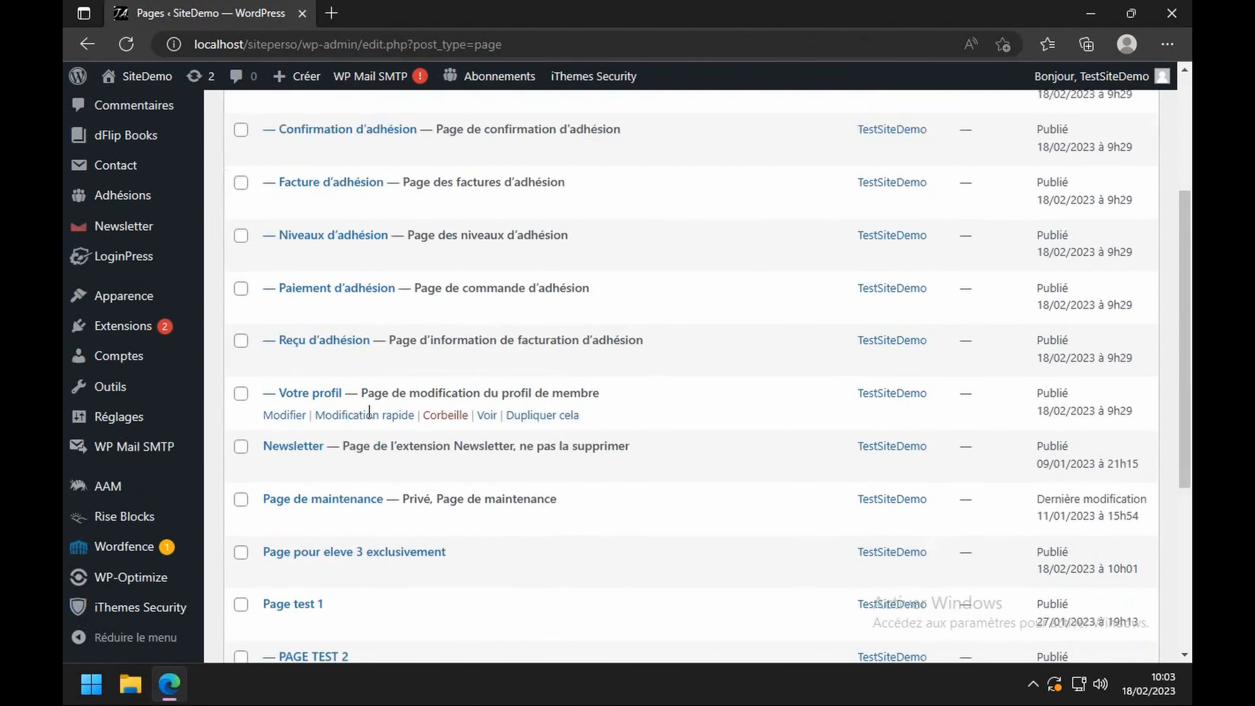
{"action": "scroll", "coordinate": [340, 522], "scroll_direction": "down", "scroll_amount": 3}
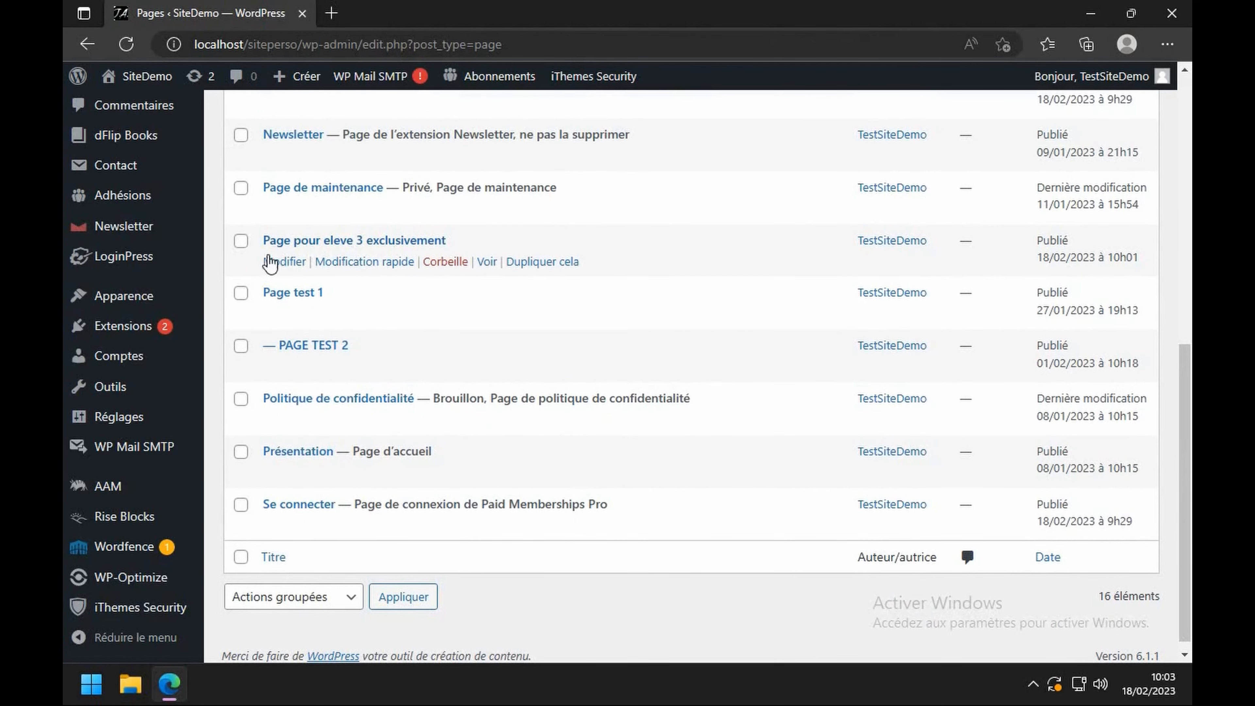
{"action": "left_click", "coordinate": [283, 263]}
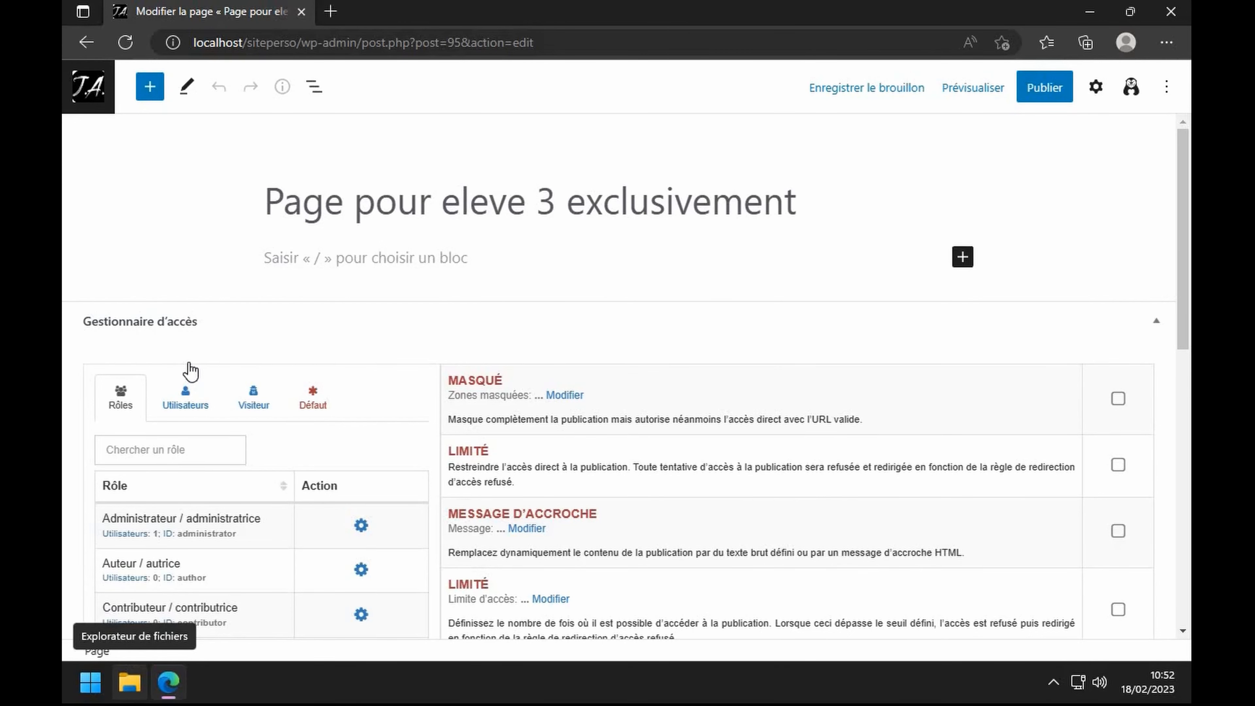
{"action": "scroll", "coordinate": [235, 341], "scroll_direction": "down", "scroll_amount": 3}
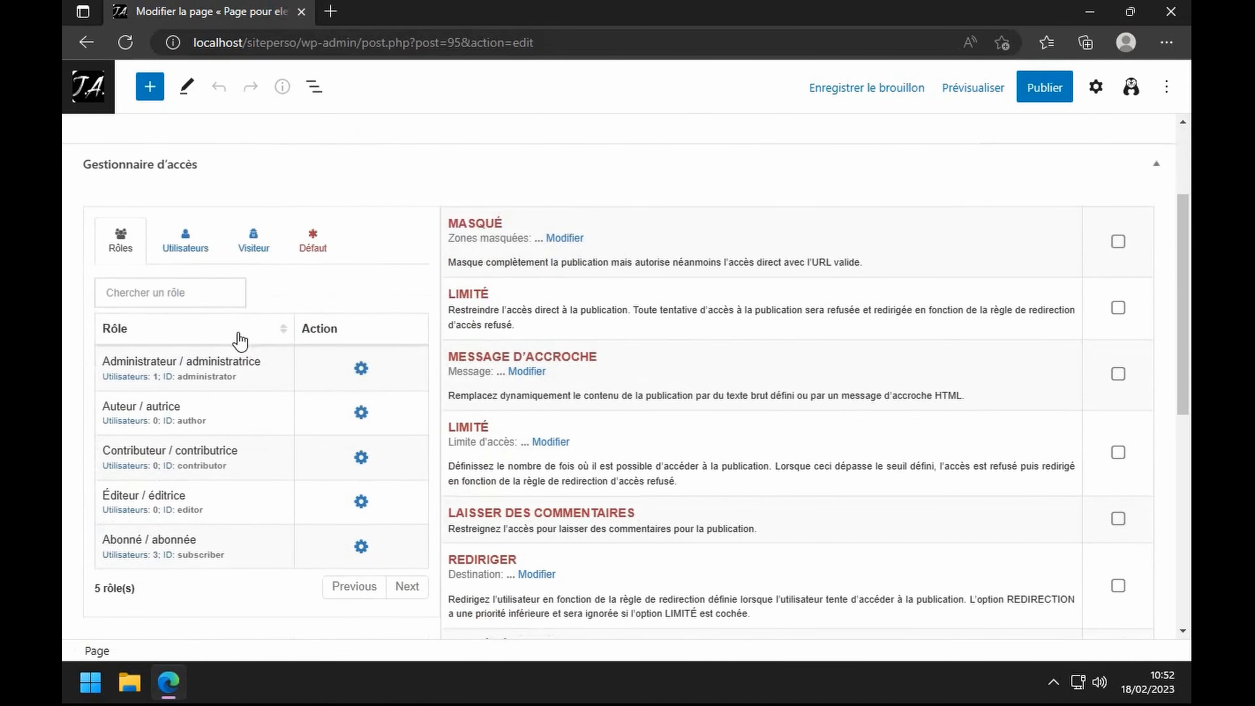
{"action": "left_click", "coordinate": [362, 546]}
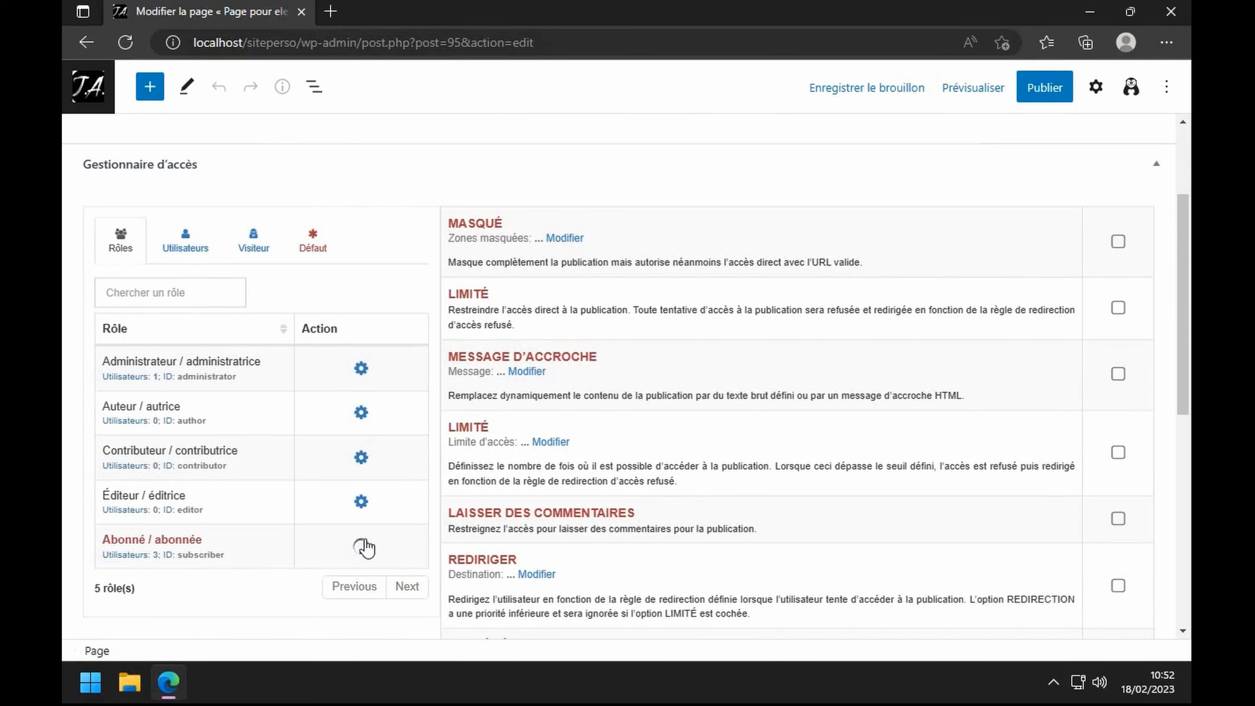
{"action": "left_click", "coordinate": [1118, 245]}
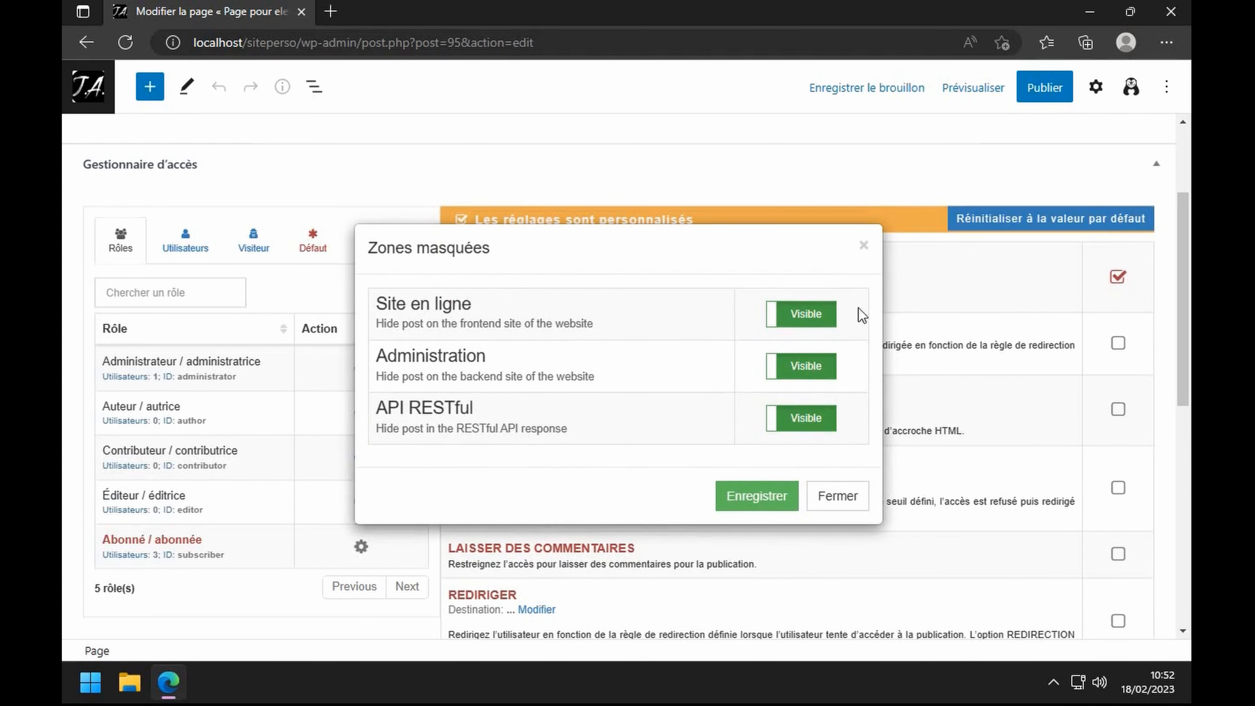
- Set the Abonné hidden zone Site en ligne to Masqué and save it
{"action": "left_click", "coordinate": [774, 322]}
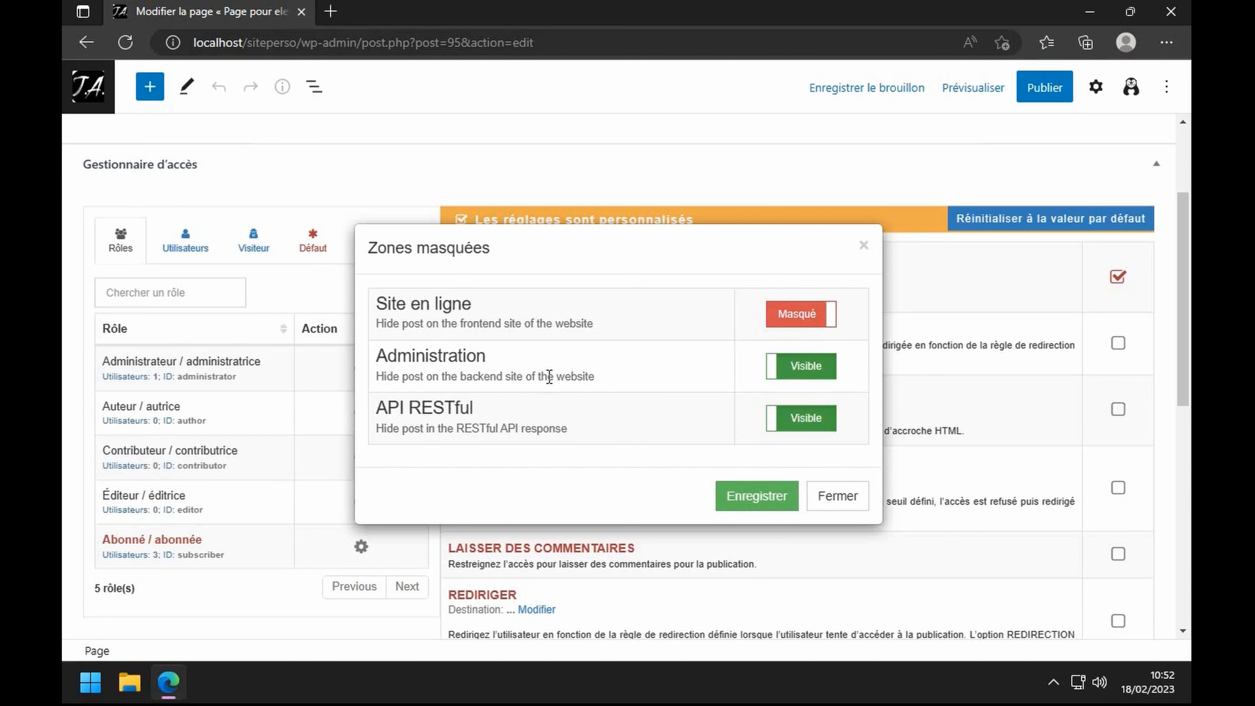
{"action": "left_click", "coordinate": [751, 503]}
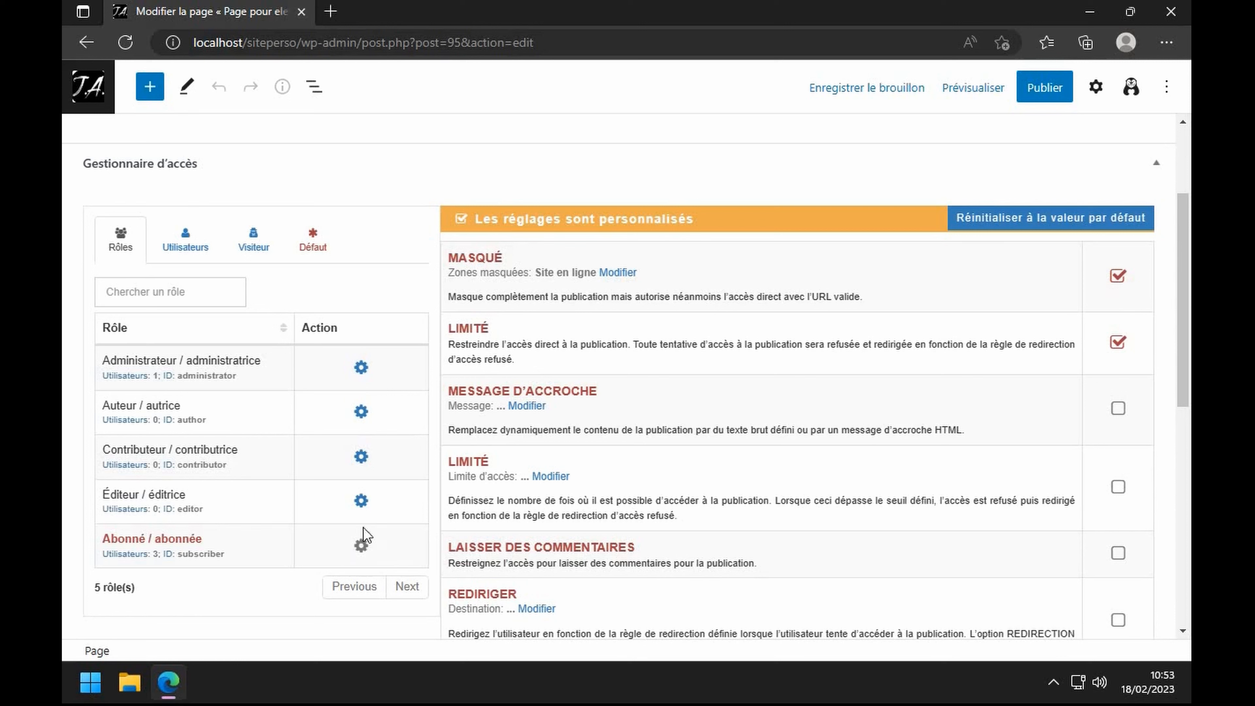
{"action": "left_click", "coordinate": [361, 502]}
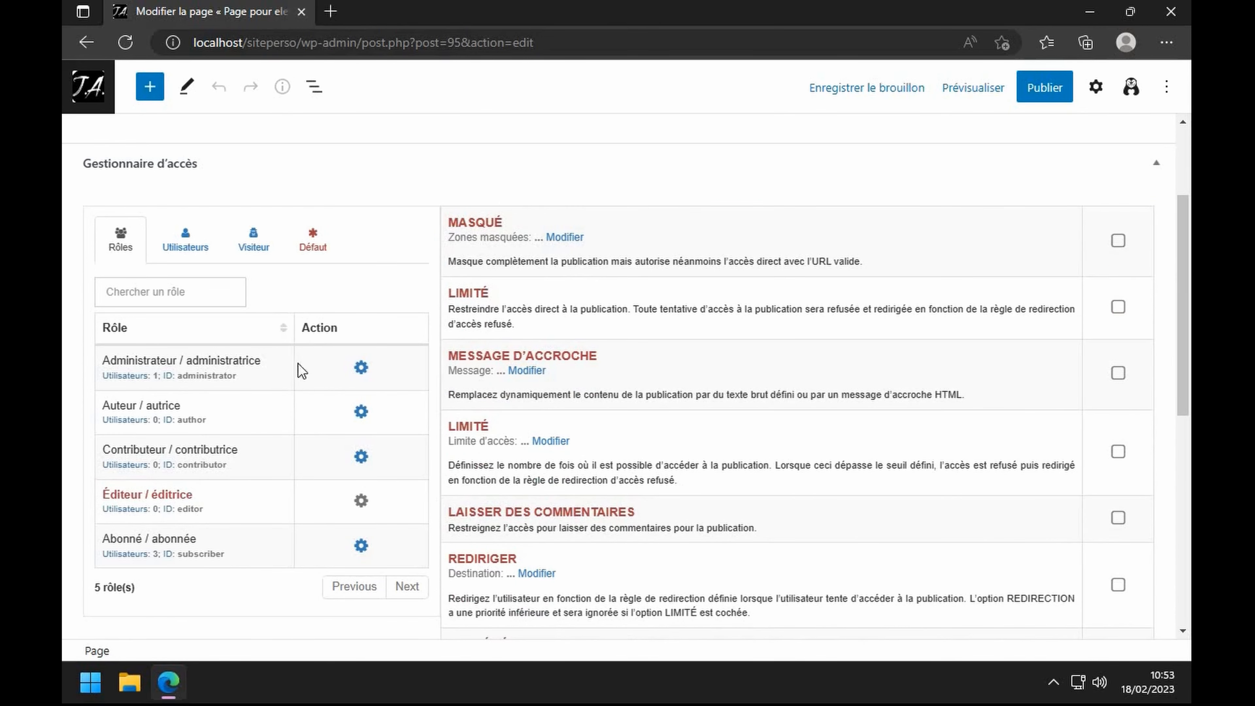
- In the Utilisateurs tab, uncheck both LIMITÉ and MASQUÉ for eleve 3
{"action": "left_click", "coordinate": [360, 369]}
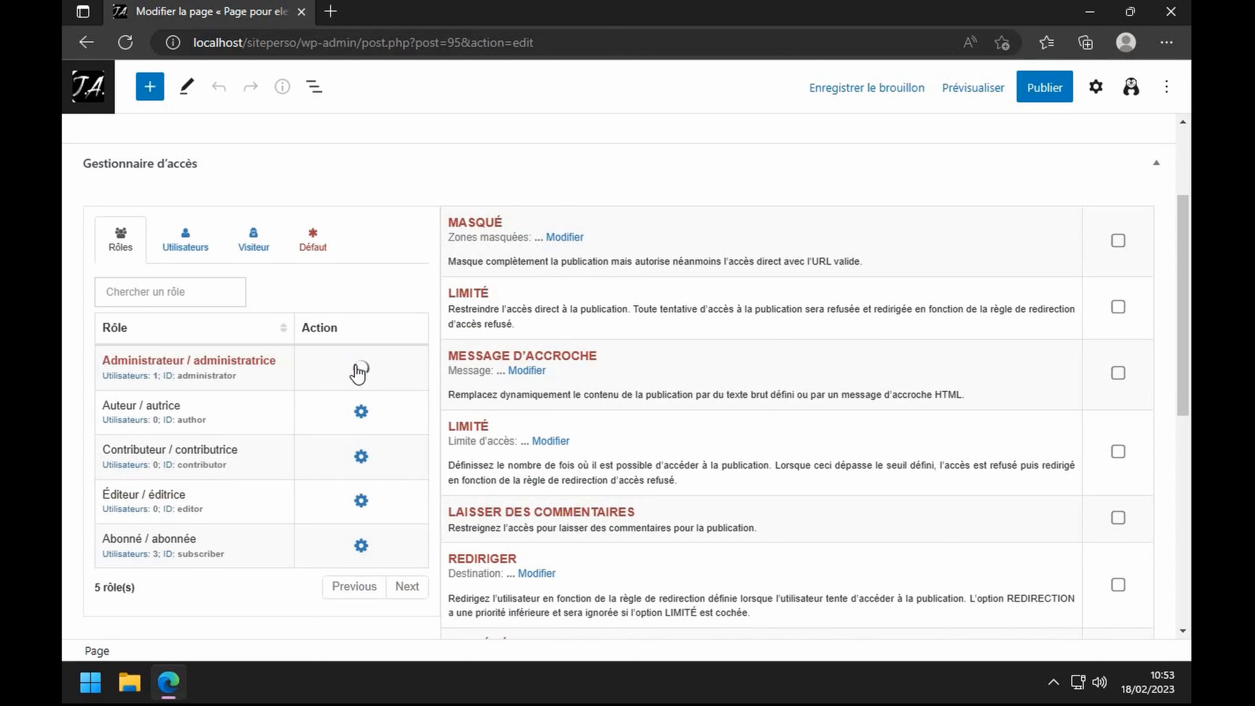
{"action": "left_click", "coordinate": [183, 237]}
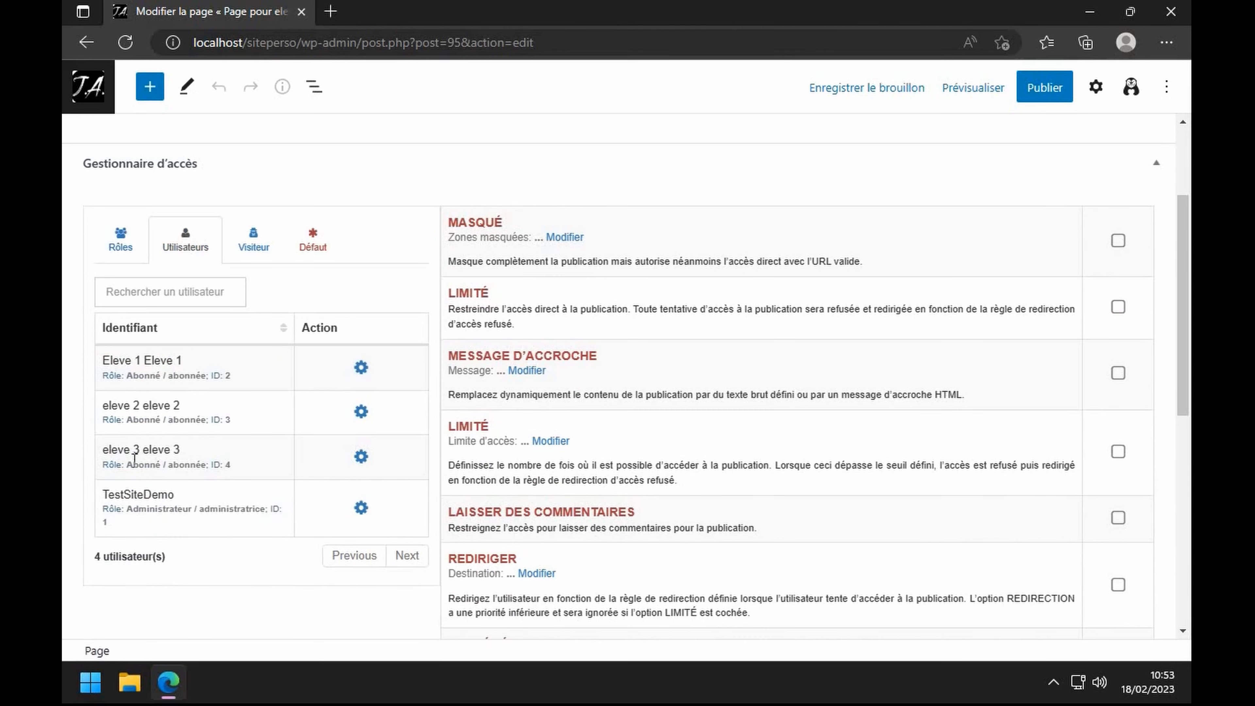
{"action": "left_click", "coordinate": [361, 456]}
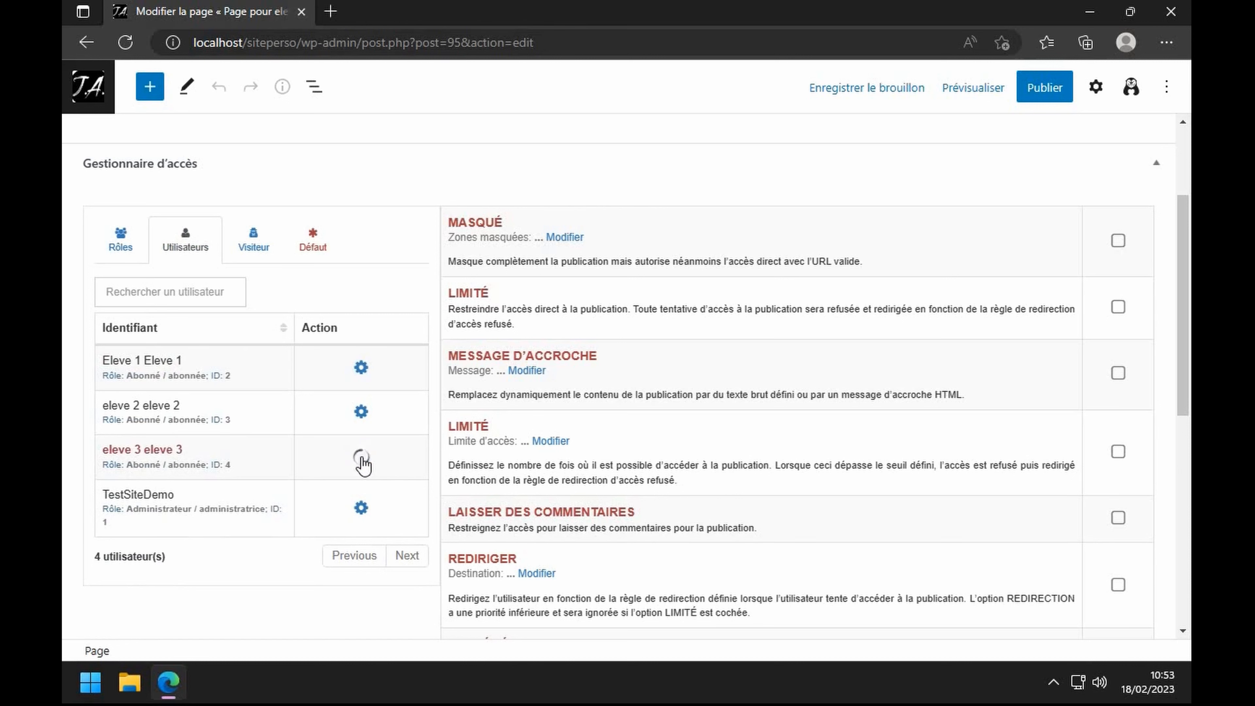
{"action": "left_click", "coordinate": [1119, 311]}
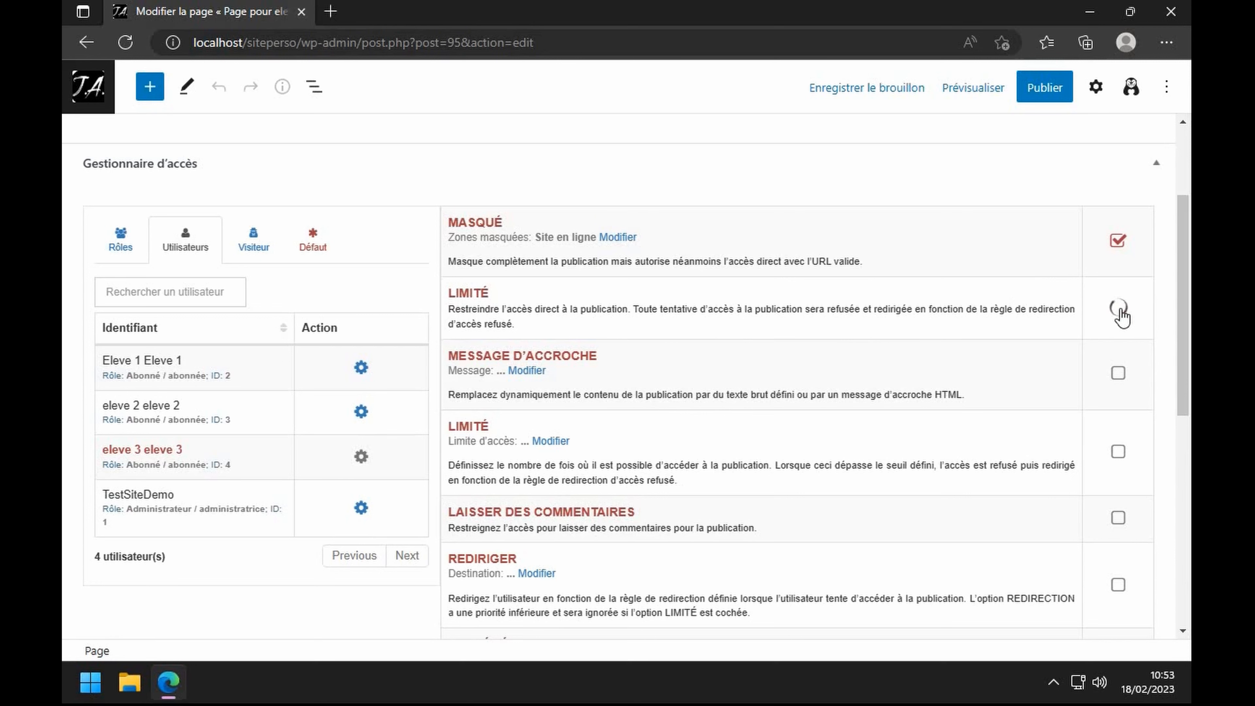
{"action": "left_click", "coordinate": [1118, 275]}
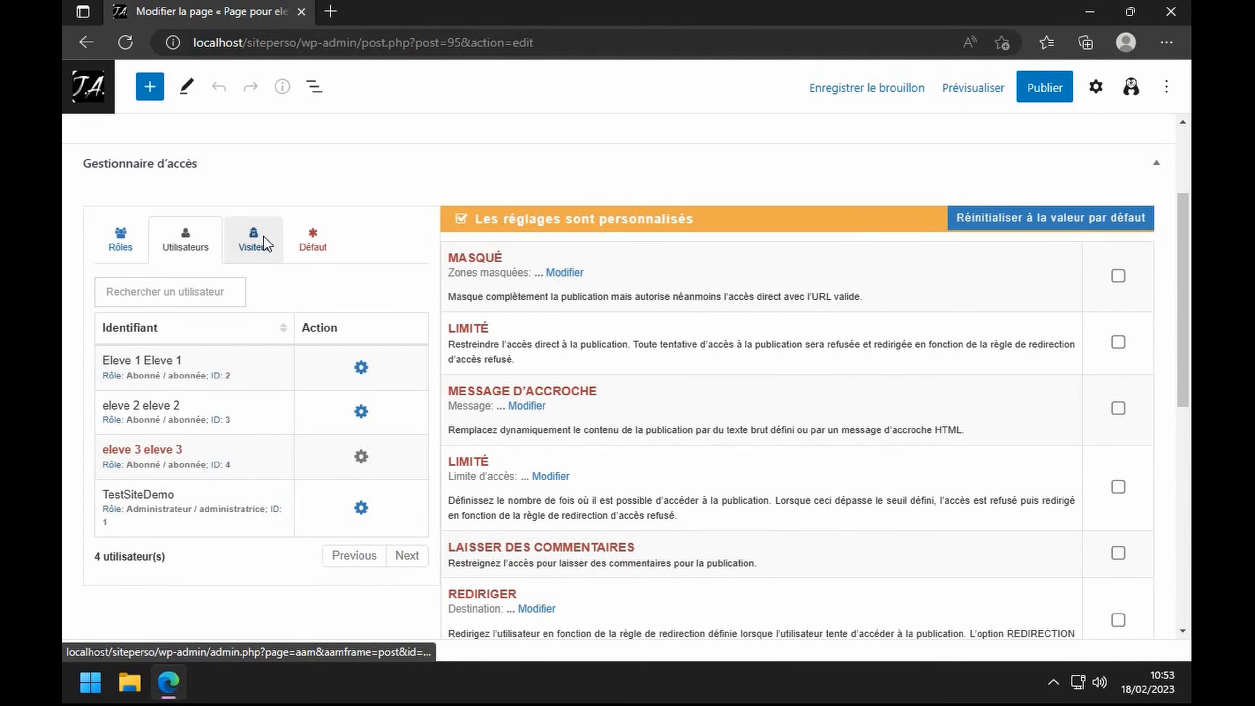
{"action": "left_click", "coordinate": [253, 241]}
- For visitors, tick MASQUÉ with Site en ligne set to Masqué, save, and tick LIMITÉ
{"action": "left_click", "coordinate": [283, 381]}
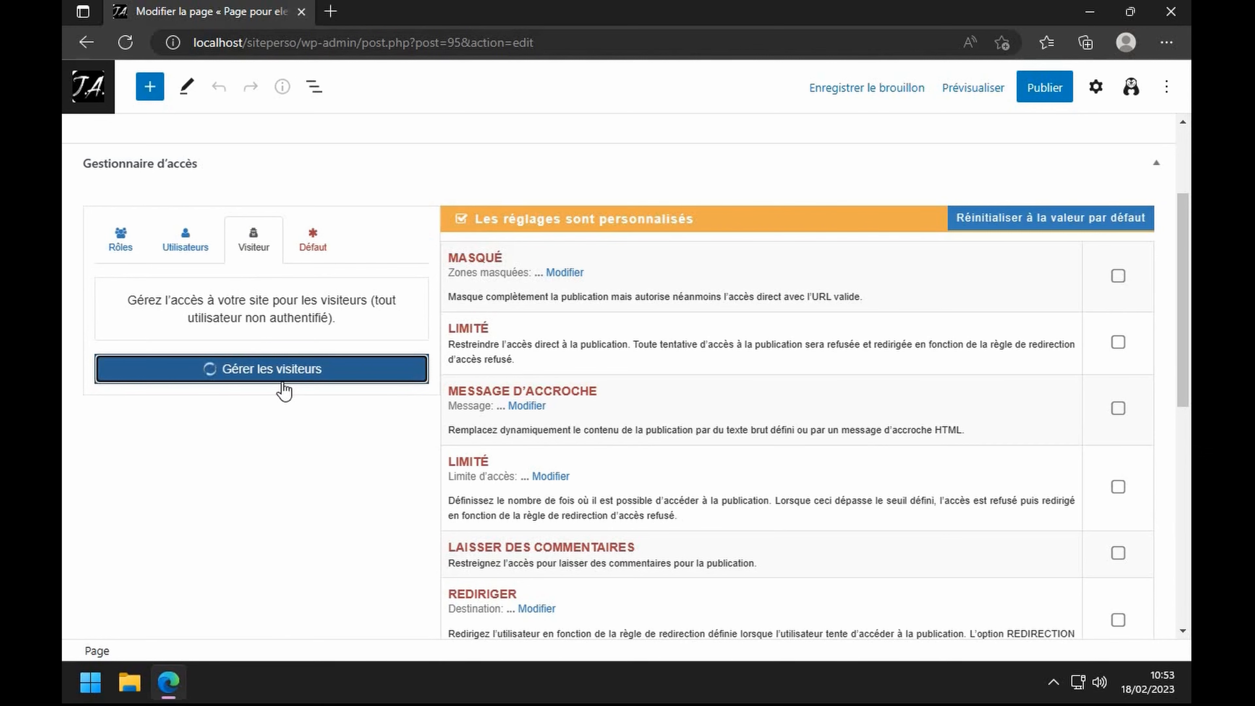
{"action": "left_click", "coordinate": [1117, 241]}
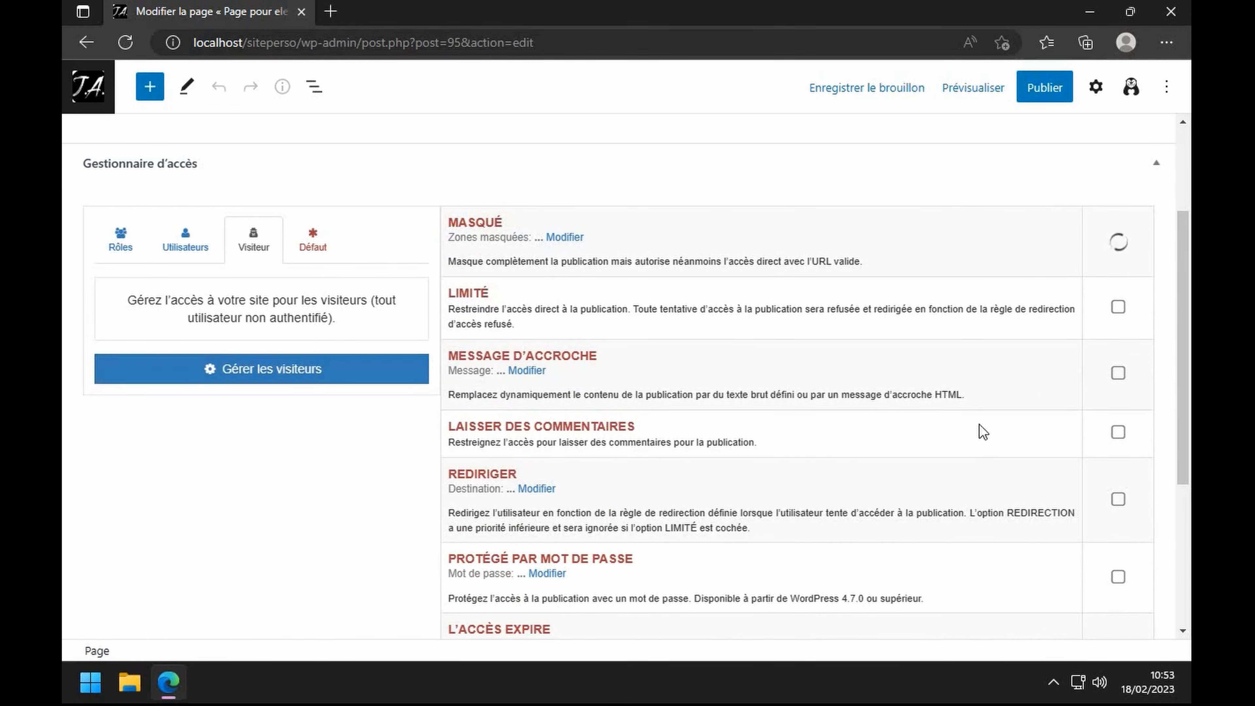
{"action": "left_click", "coordinate": [771, 322]}
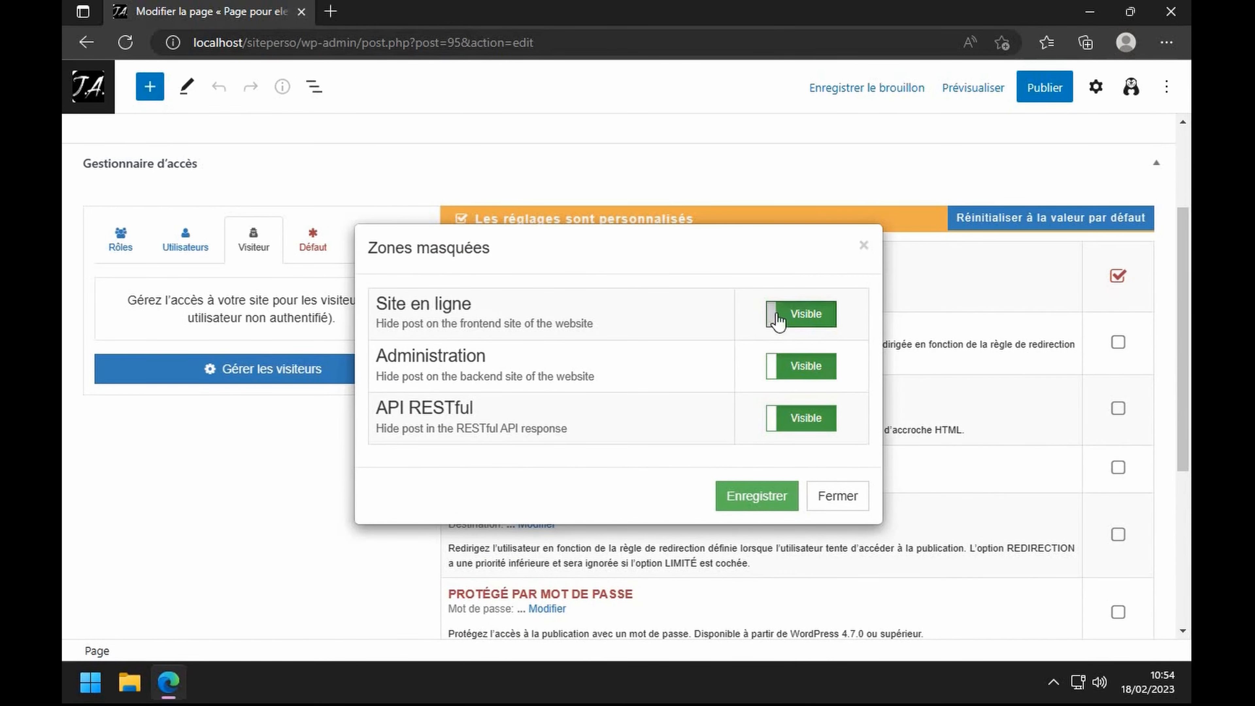
{"action": "left_click", "coordinate": [771, 497]}
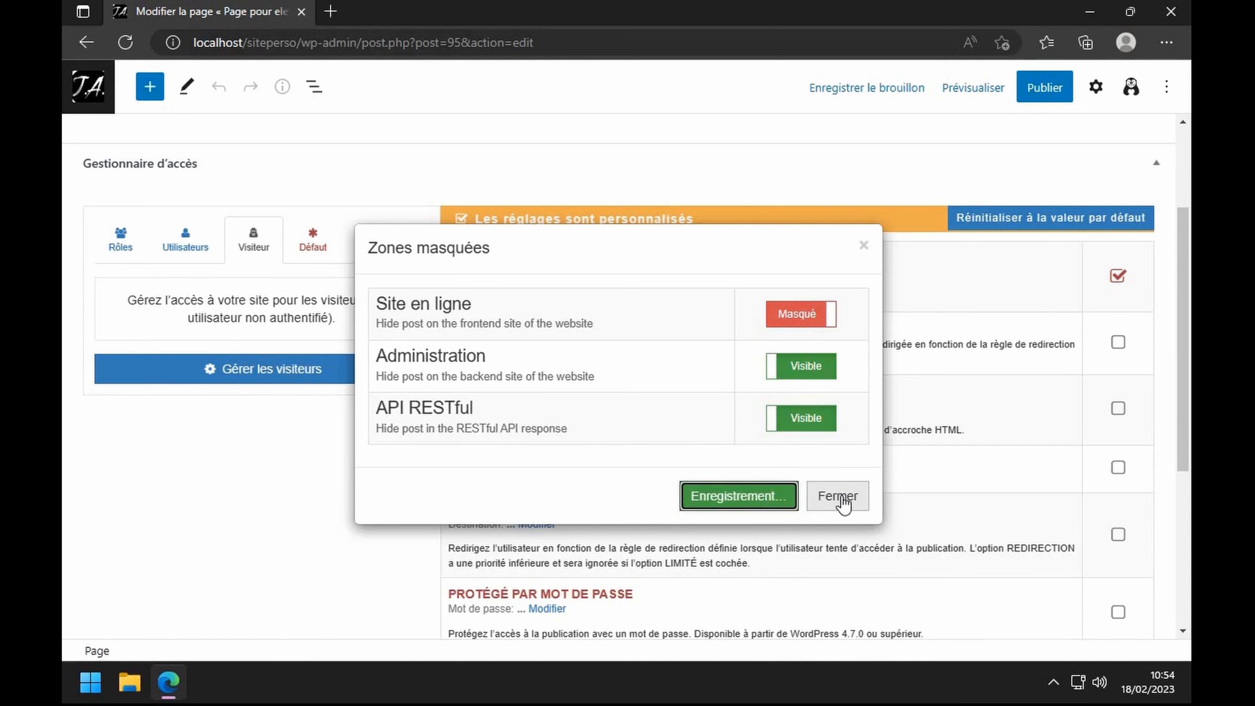
{"action": "left_click", "coordinate": [1118, 346]}
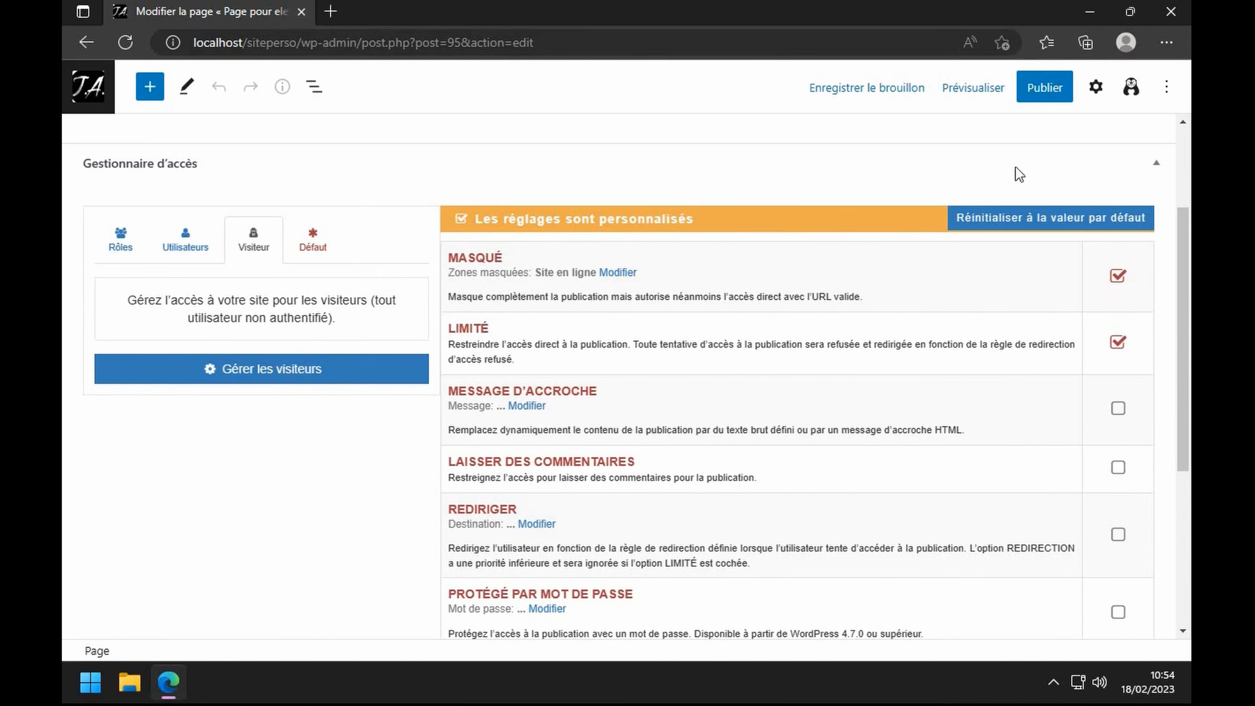
- Publish the page and view it on the live site
{"action": "left_click", "coordinate": [1044, 87]}
{"action": "left_click", "coordinate": [998, 87]}
{"action": "left_click", "coordinate": [268, 611]}
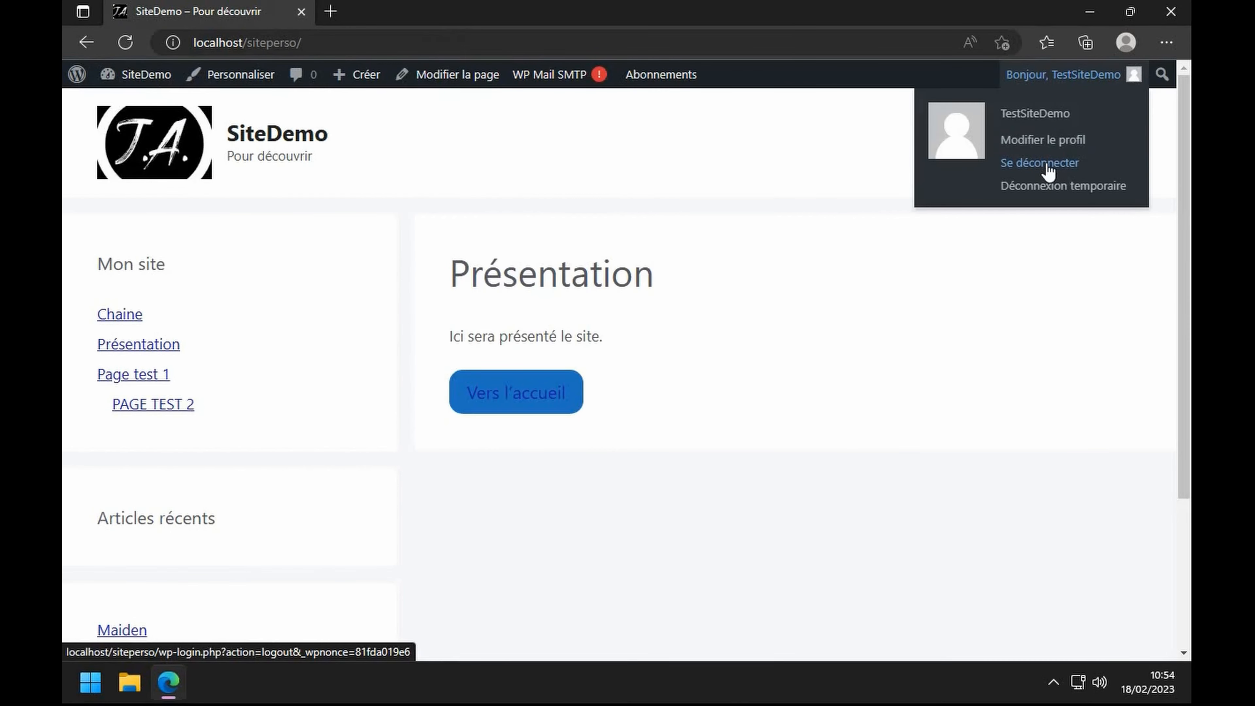
- Log out of the admin account, sign in as eleve 3 with the saved login, and open the exclusive page
{"action": "left_click", "coordinate": [1042, 165]}
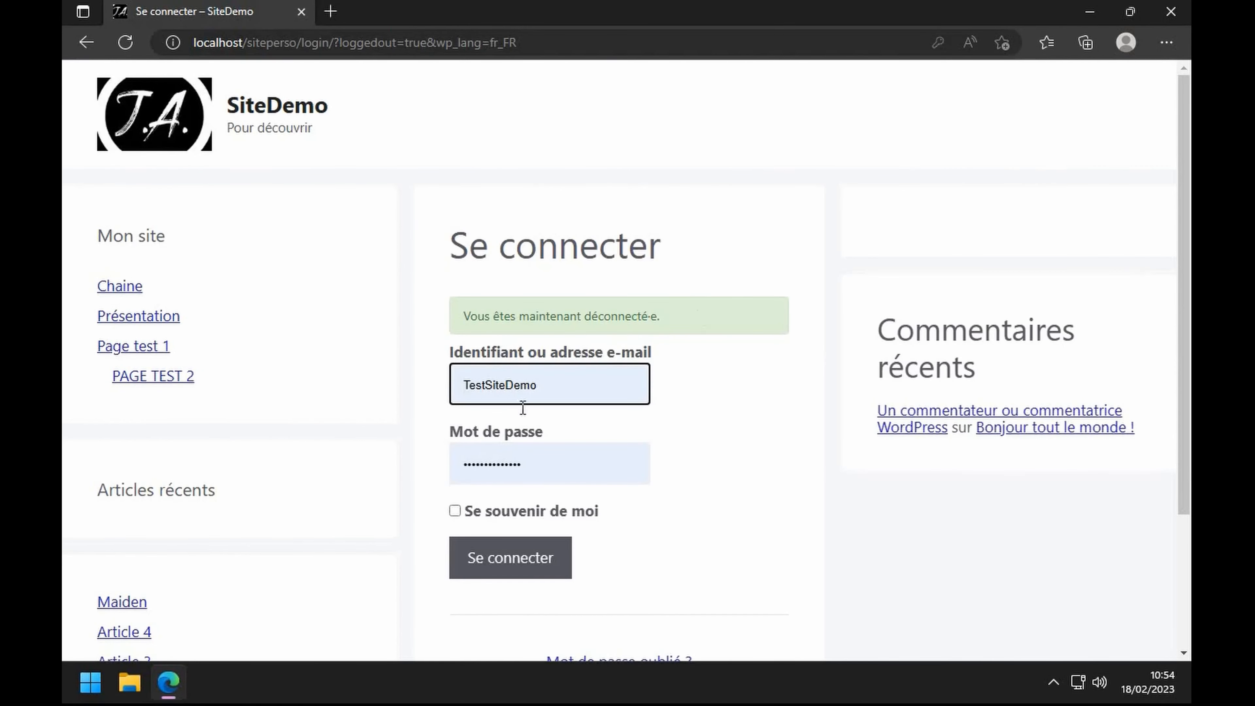
{"action": "left_click", "coordinate": [561, 390]}
{"action": "left_click", "coordinate": [496, 481]}
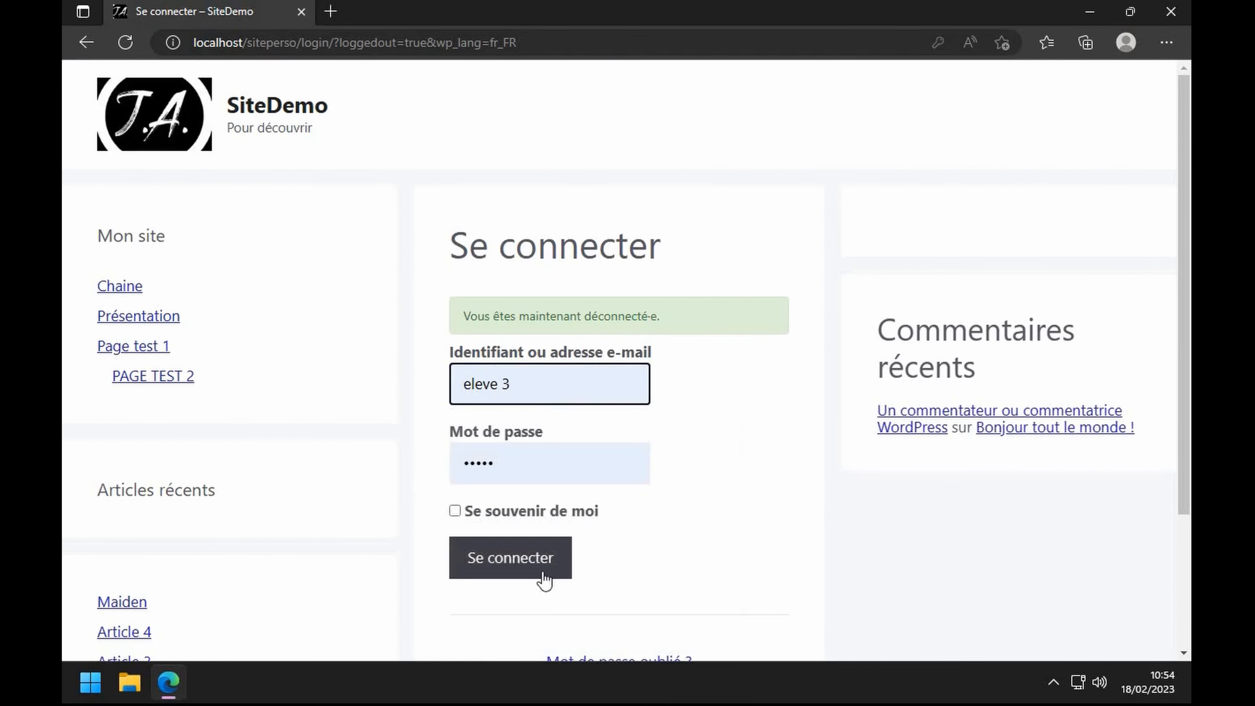
{"action": "left_click", "coordinate": [543, 574]}
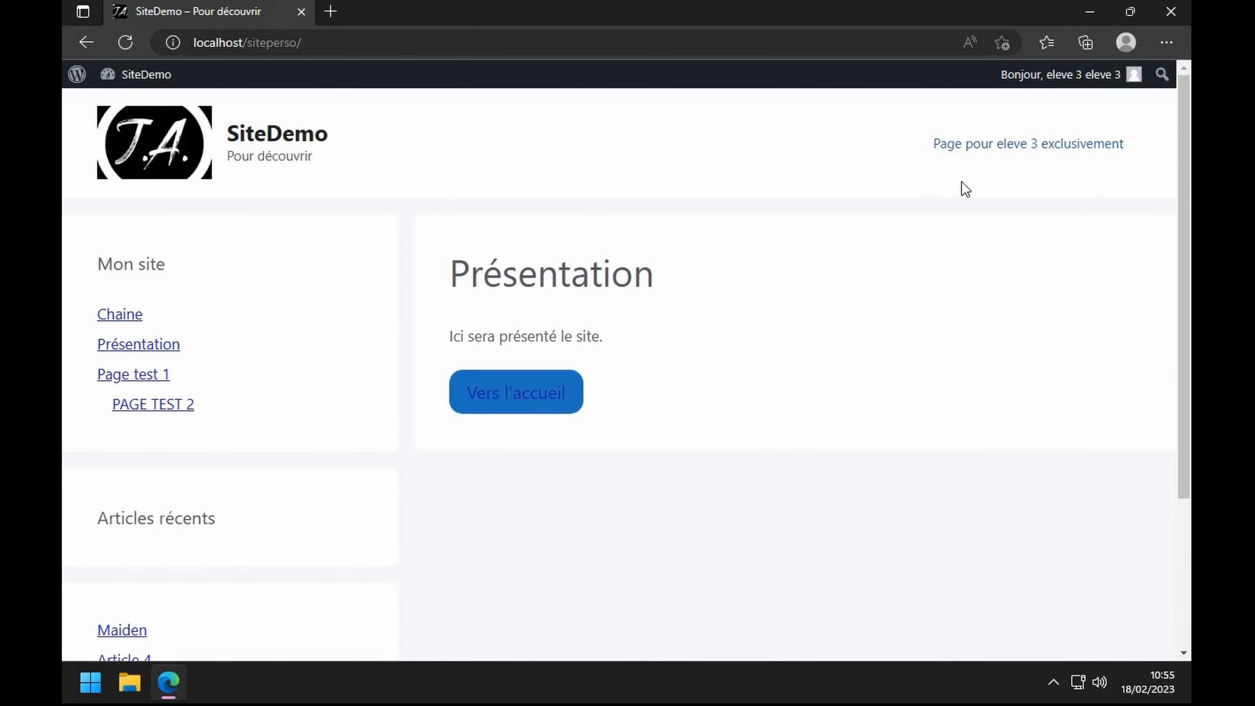
{"action": "left_click", "coordinate": [1033, 148]}
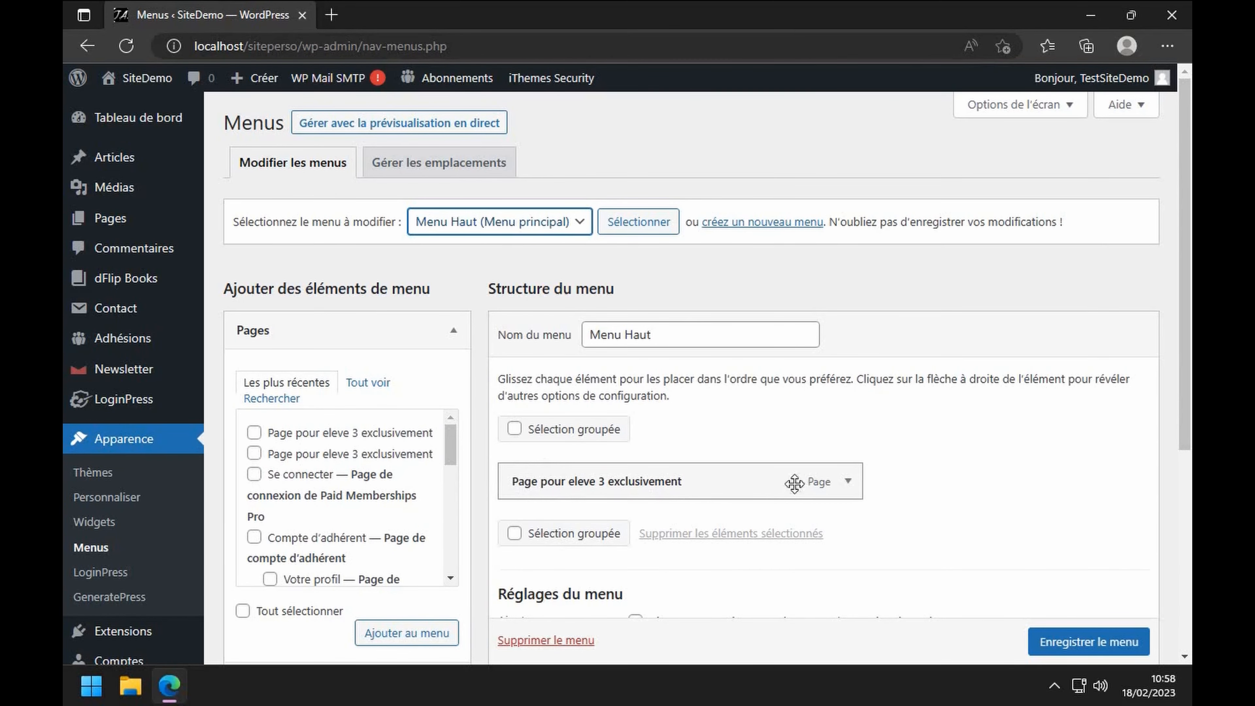
- Check the exclusive page's menu entry, then view 'Page pour eleve 3 exclusivement' from the public site's menu
{"action": "left_click", "coordinate": [849, 487]}
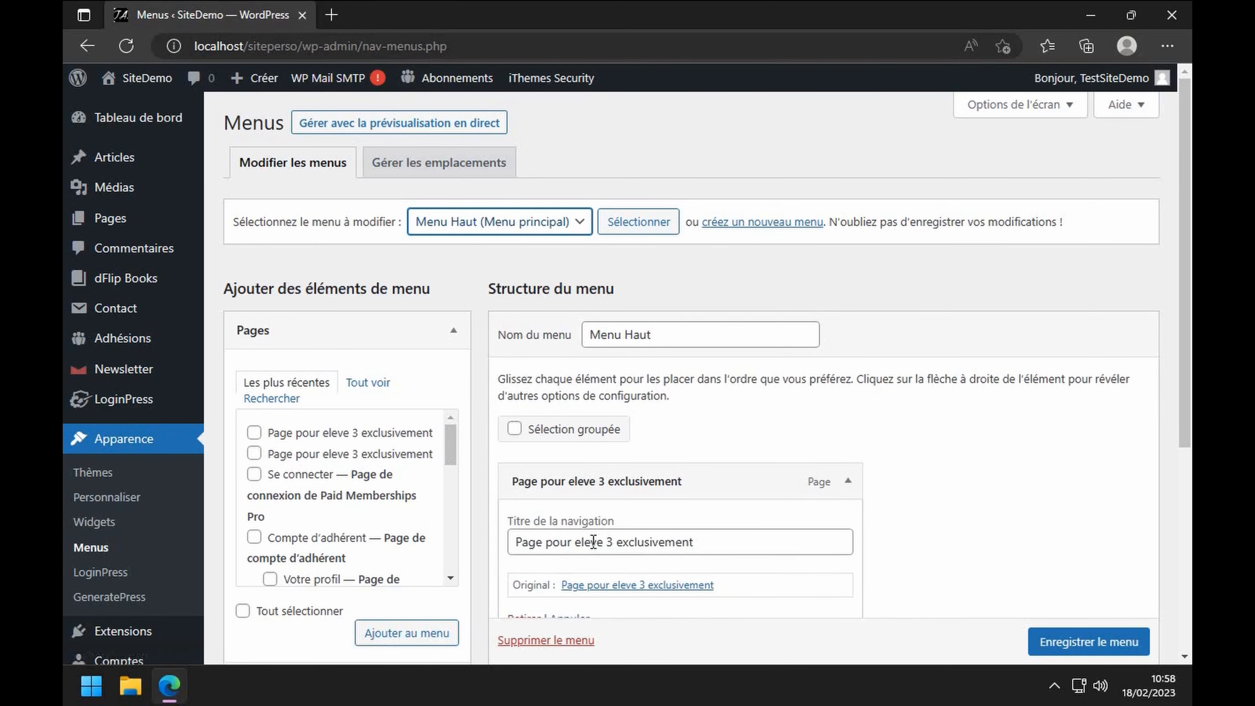
{"action": "scroll", "coordinate": [593, 542], "scroll_direction": "down", "scroll_amount": 2}
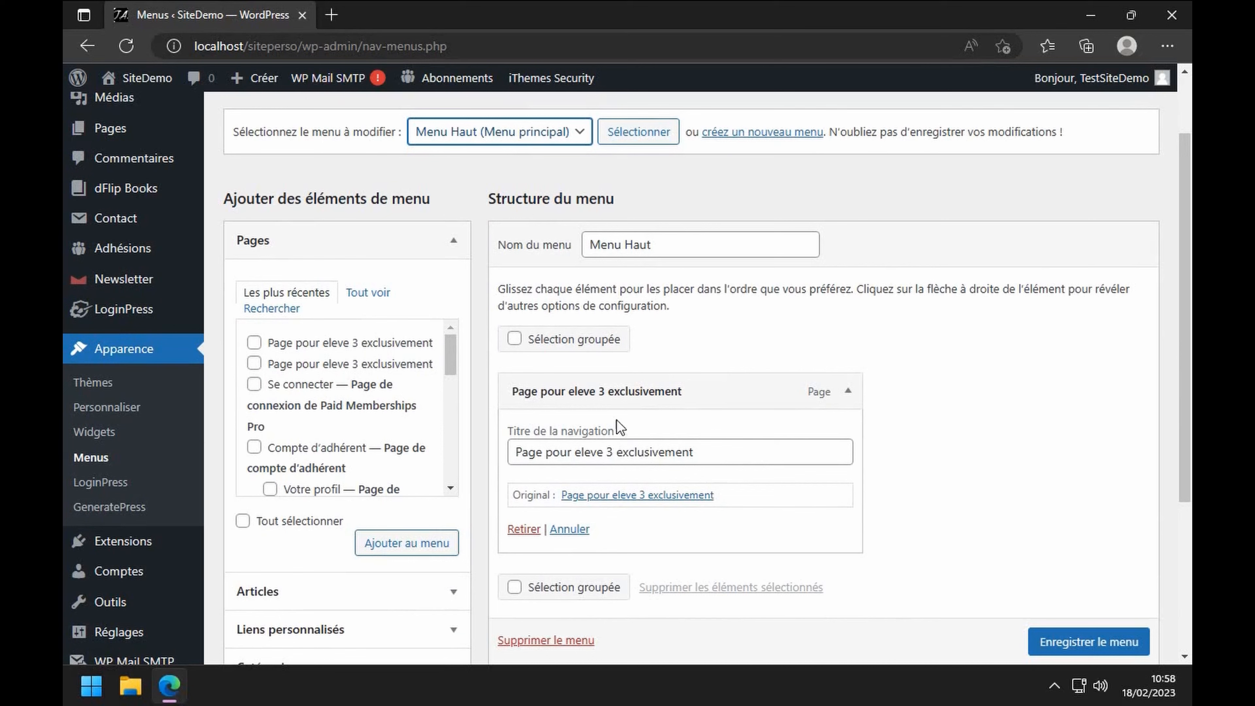
{"action": "mouse_move", "coordinate": [149, 79]}
{"action": "left_click", "coordinate": [156, 112]}
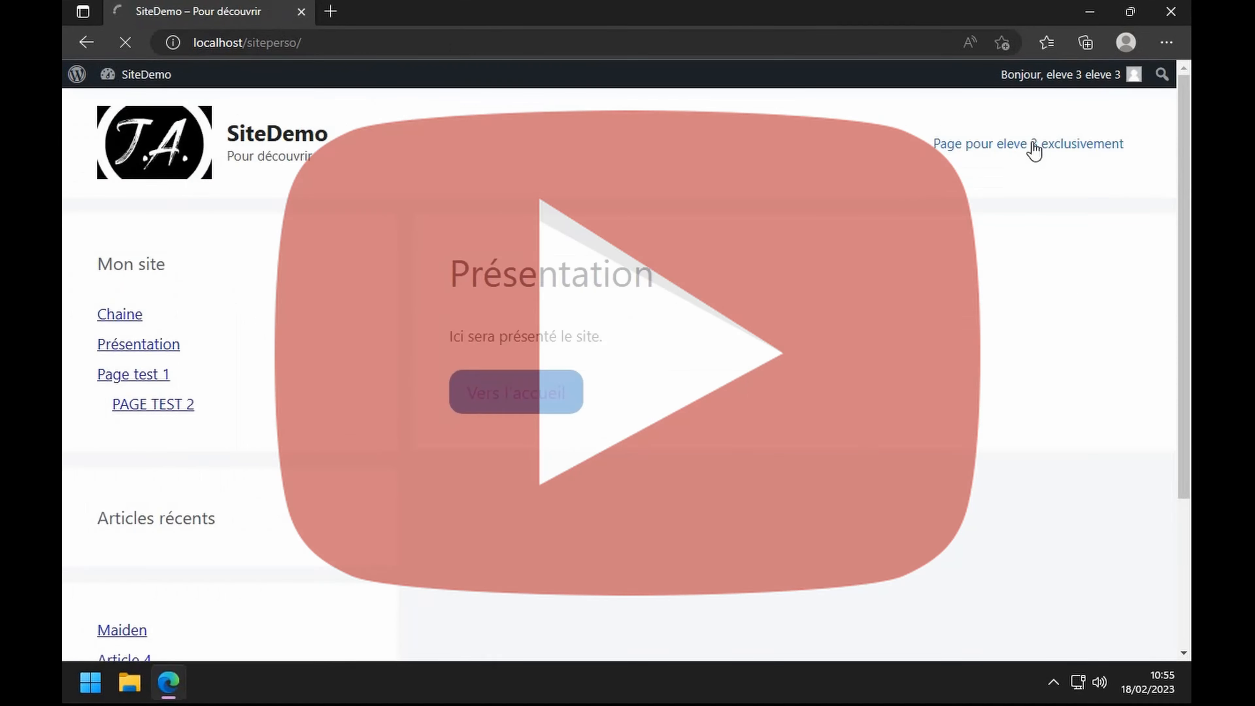
{"action": "left_click", "coordinate": [1032, 145]}
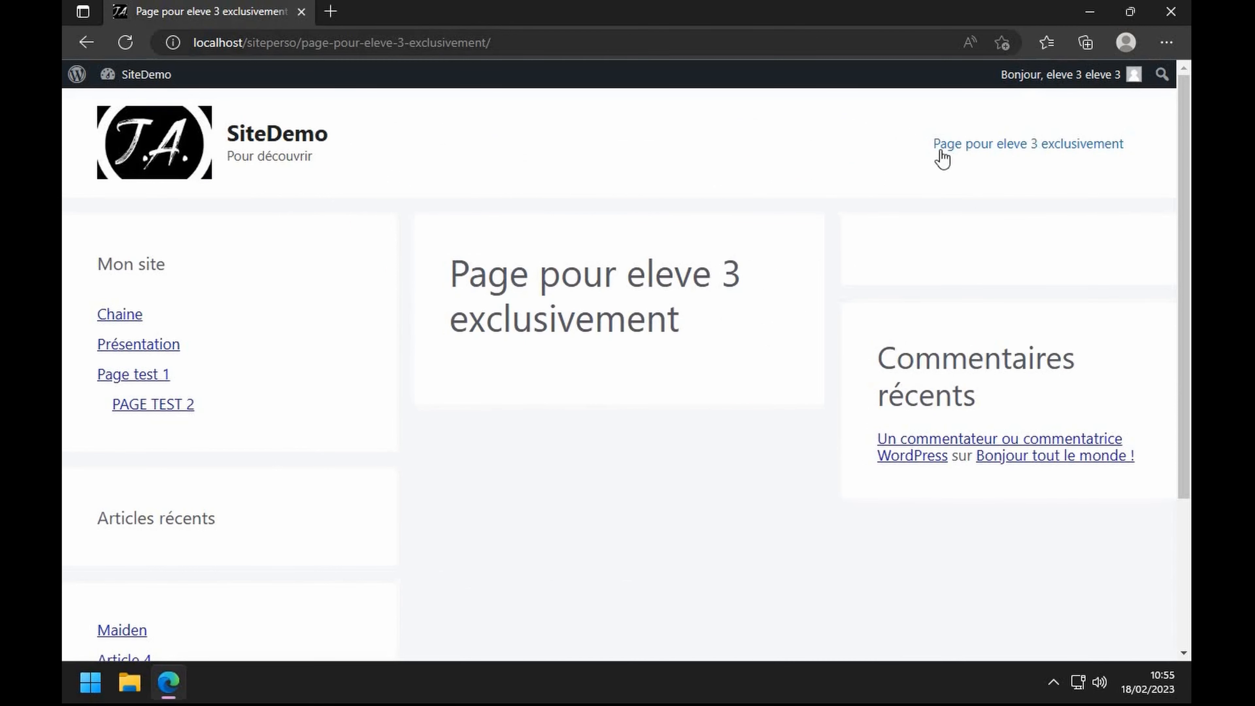
- Copy the exclusive page's URL, then log out of eleve 3 and sign in as eleve 2
{"action": "left_click", "coordinate": [546, 35]}
{"action": "key", "text": "ctrl+c"}
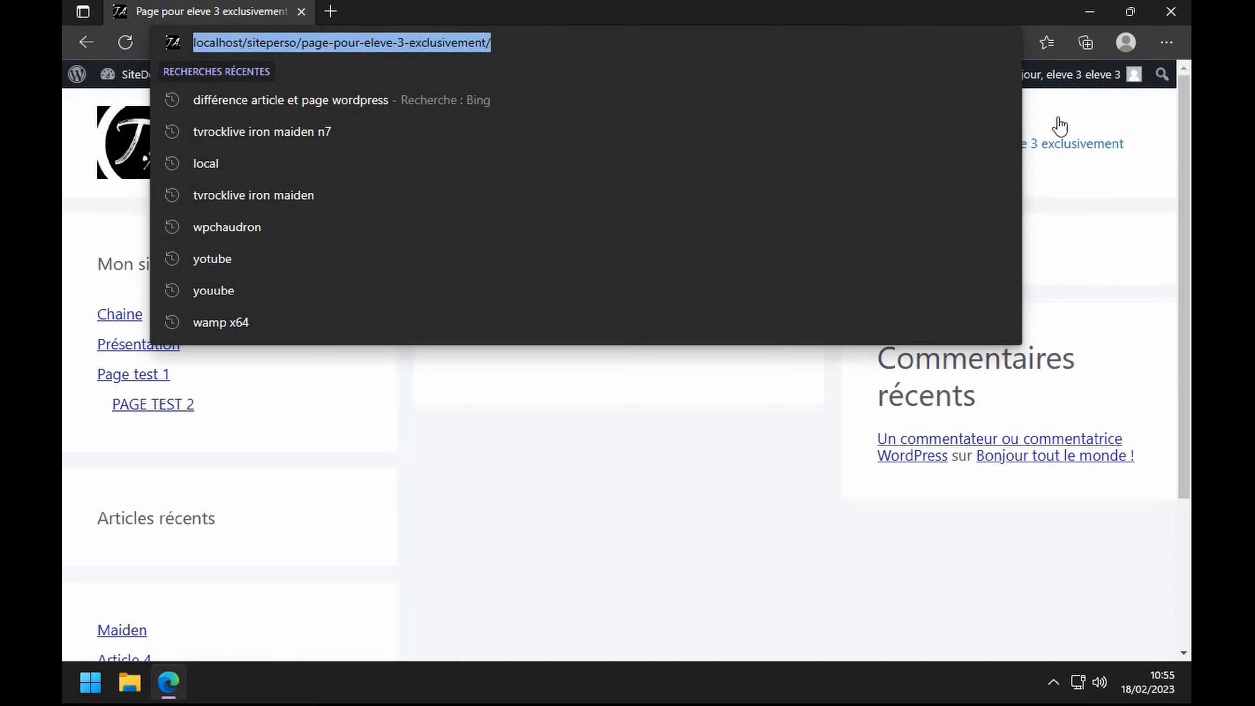
{"action": "left_click", "coordinate": [1103, 83]}
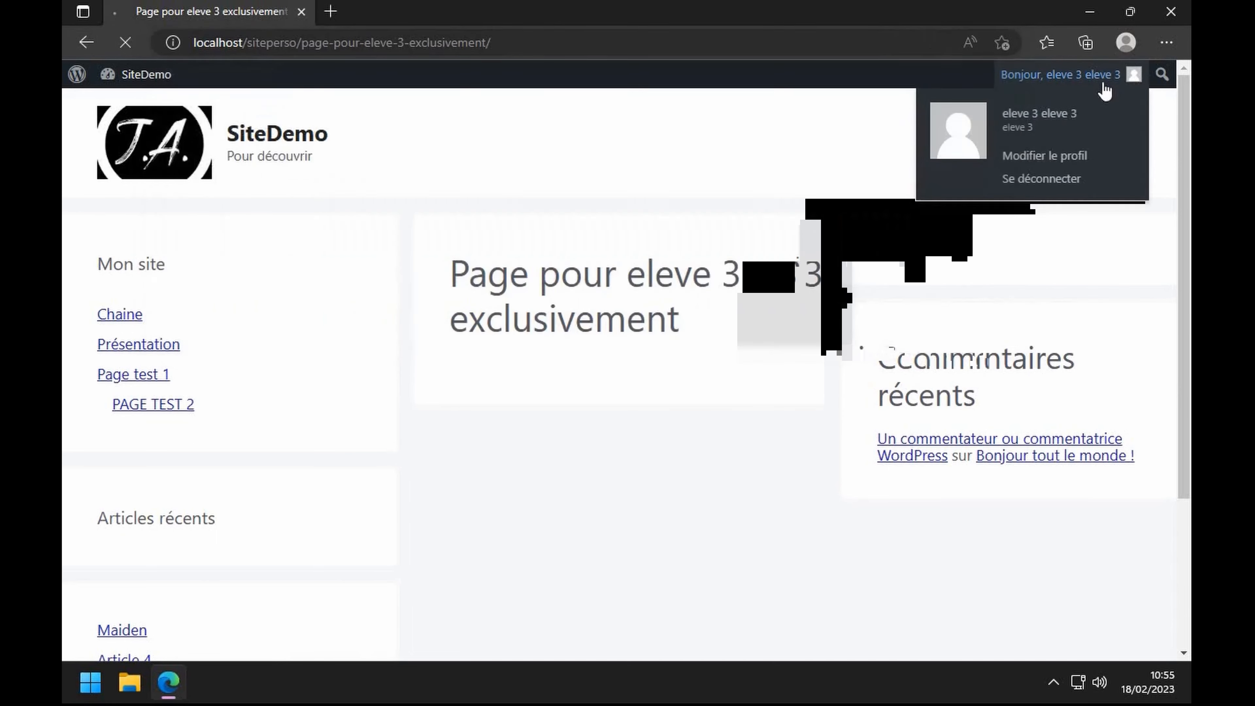
{"action": "left_click", "coordinate": [1031, 190]}
{"action": "left_click", "coordinate": [546, 384]}
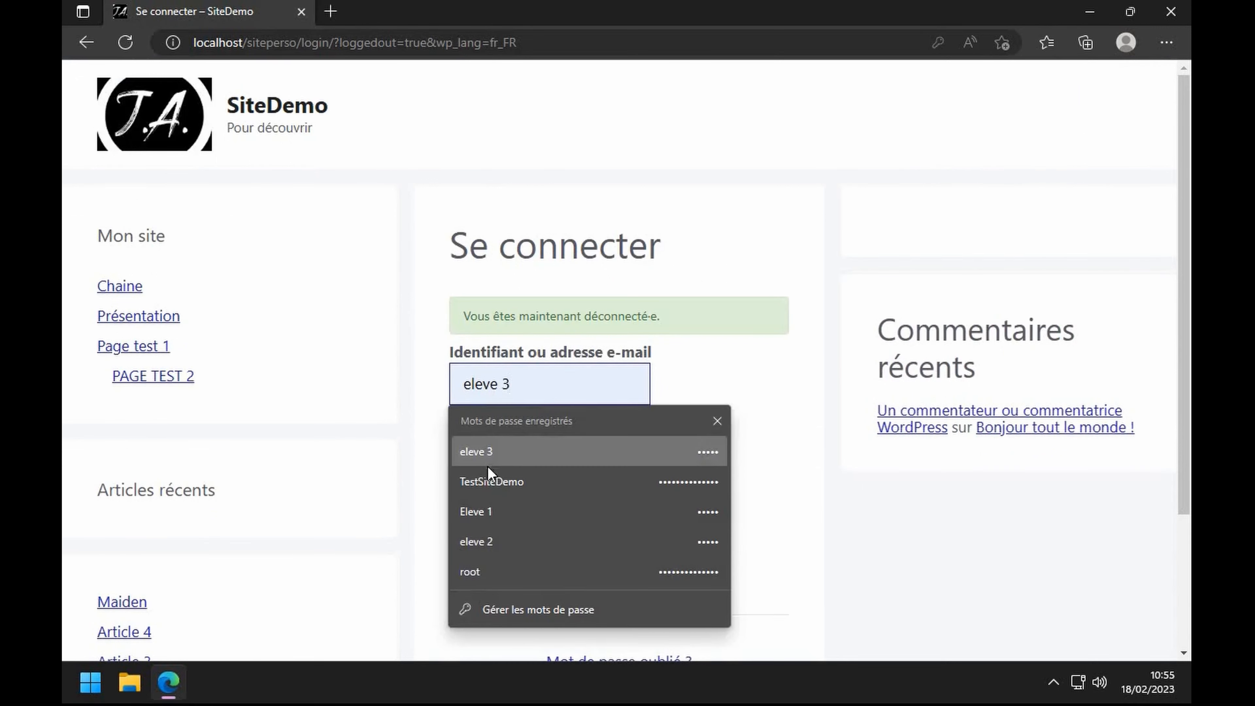
{"action": "left_click", "coordinate": [477, 543]}
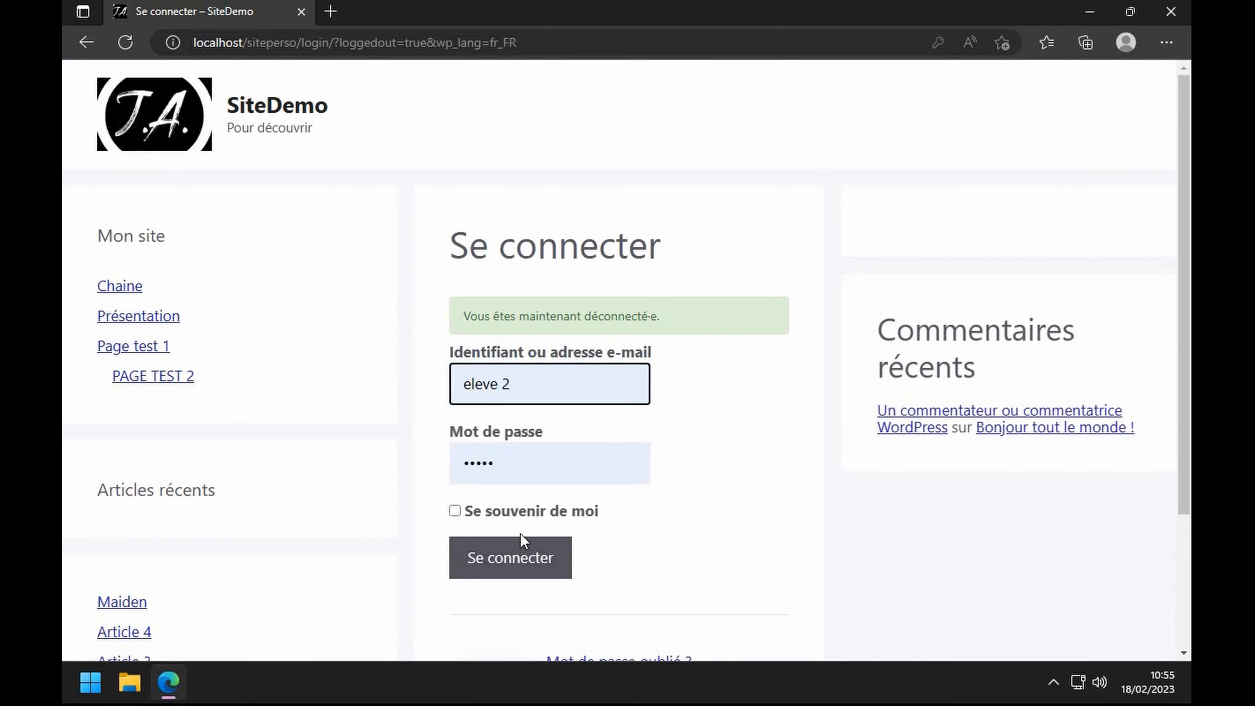
{"action": "left_click", "coordinate": [516, 556]}
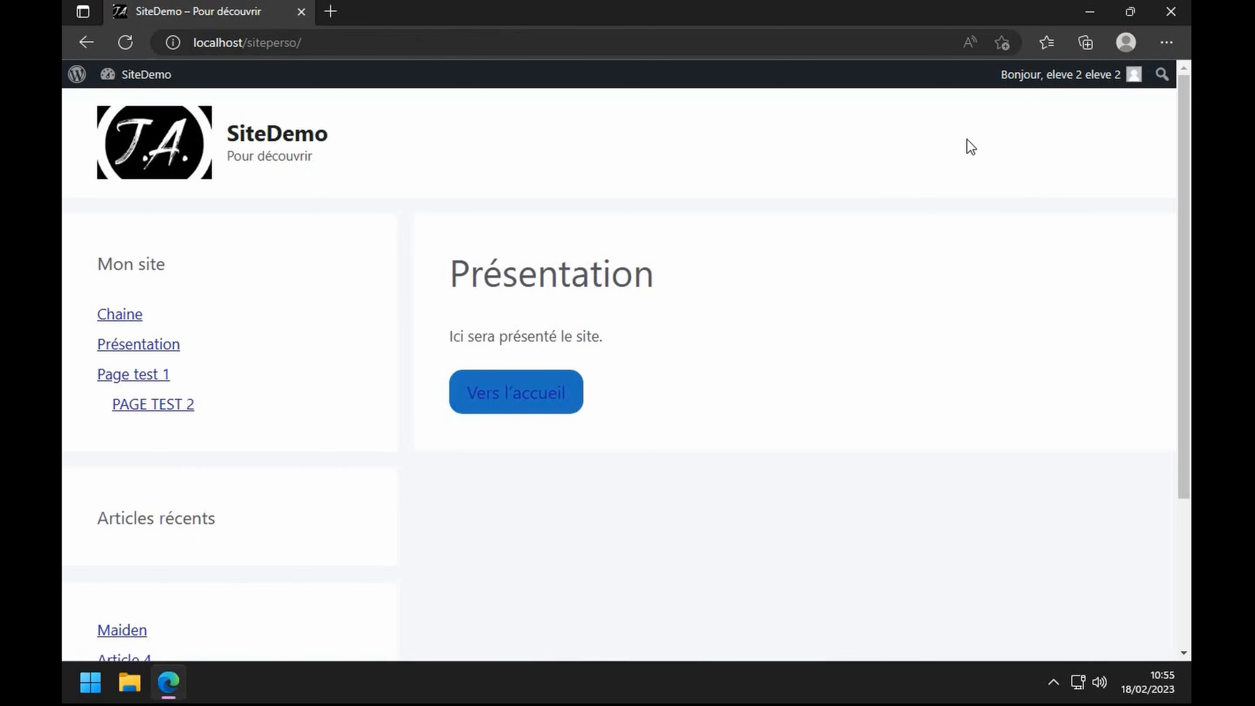
- Load the copied exclusive page URL as eleve 2, confirm 'Accès refusé', then go back home
{"action": "left_click", "coordinate": [507, 39]}
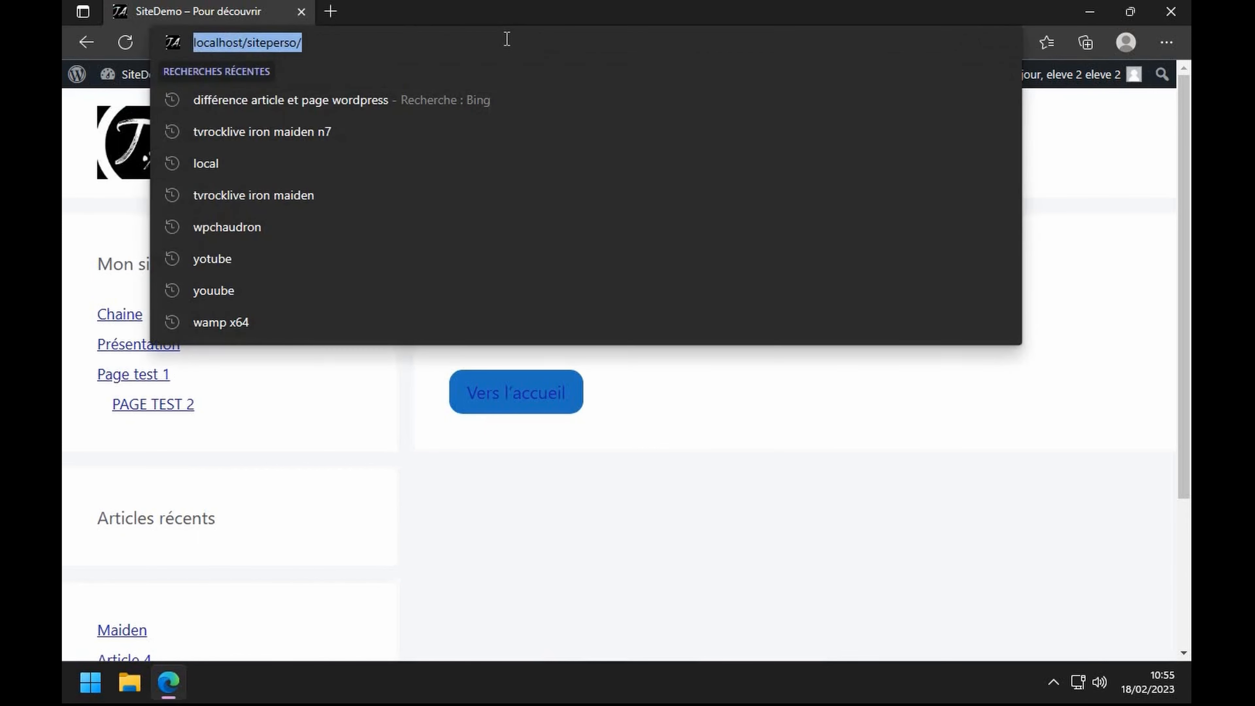
{"action": "key", "text": "ctrl+v"}
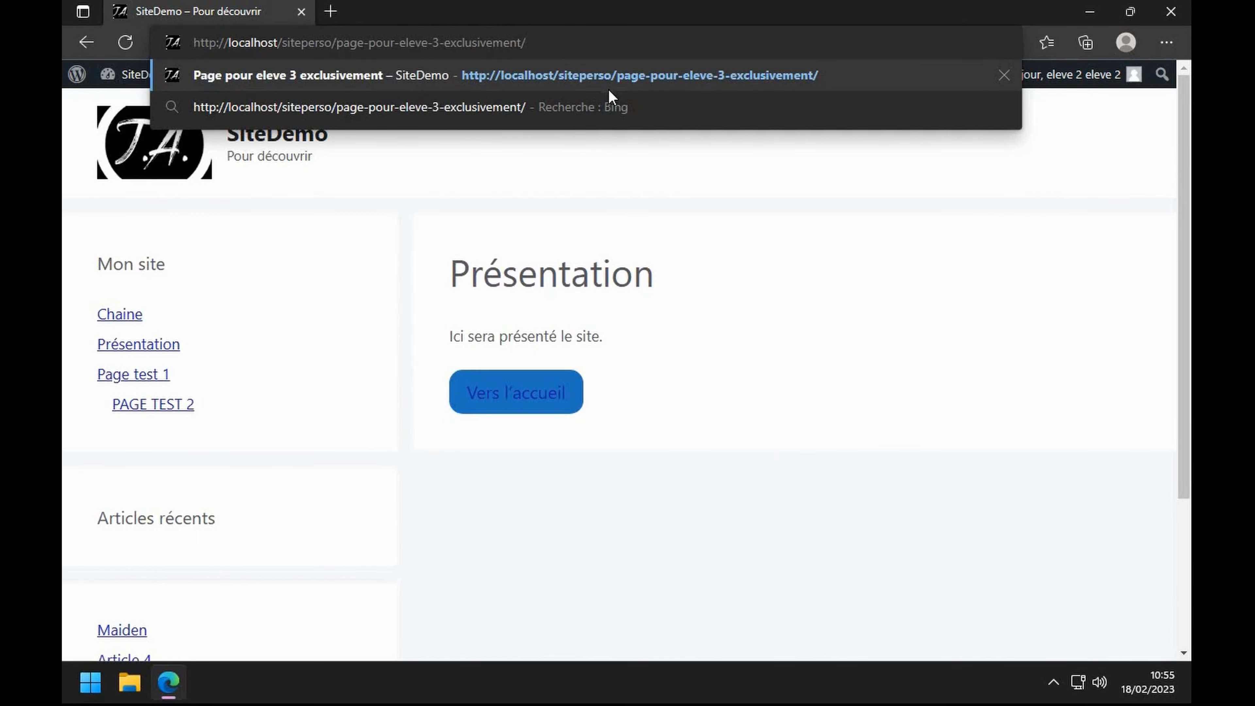
{"action": "key", "text": "Return"}
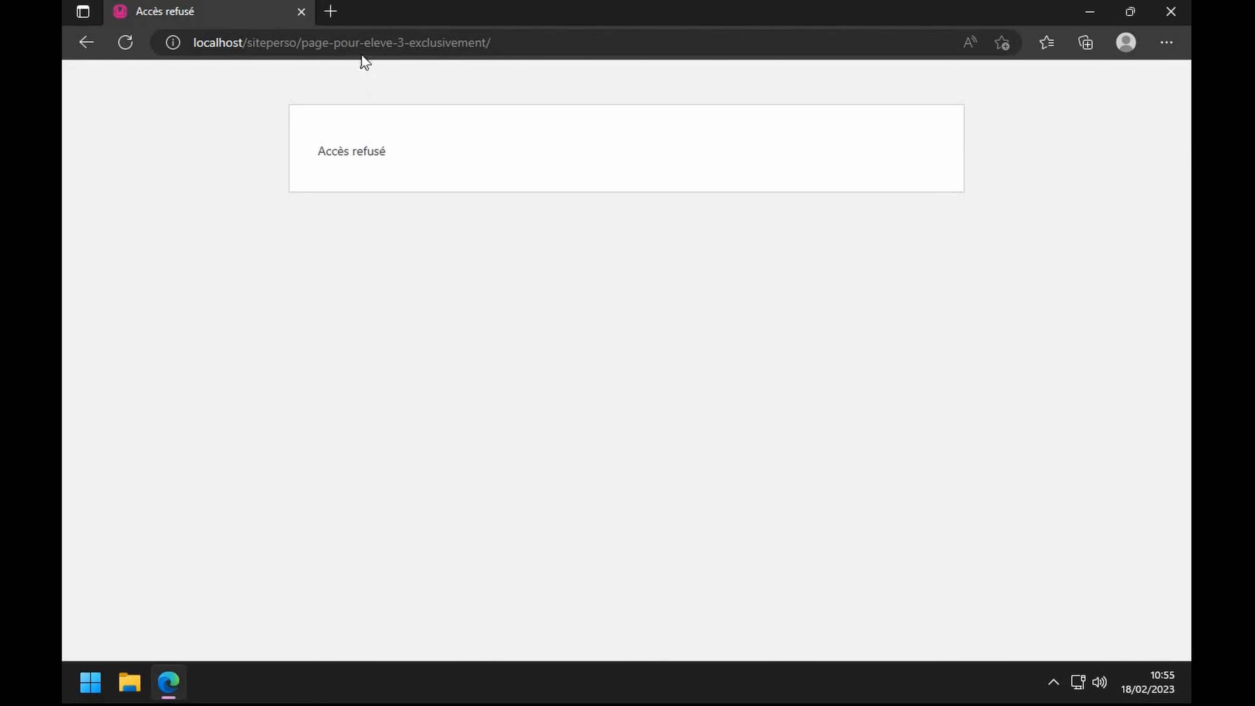
{"action": "left_click", "coordinate": [76, 44]}
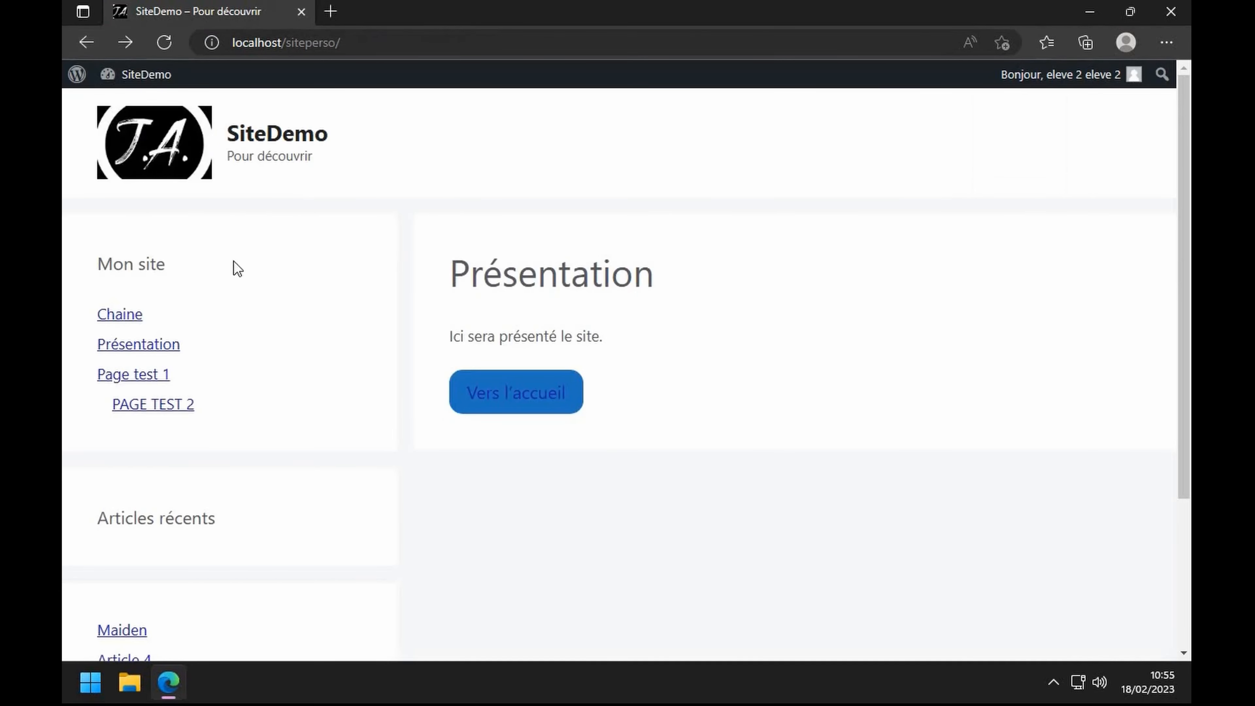
- Log out of eleve 2 and sign back in with the saved administrator login
{"action": "mouse_move", "coordinate": [1053, 82]}
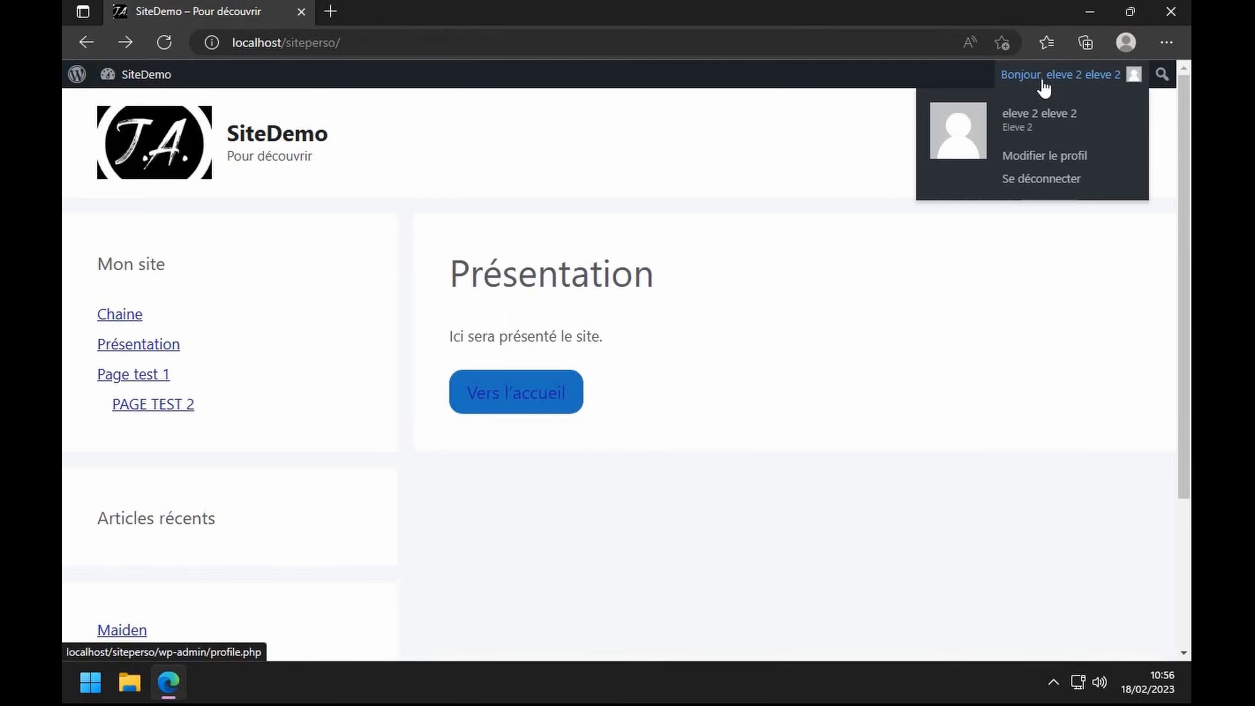
{"action": "left_click", "coordinate": [1042, 180]}
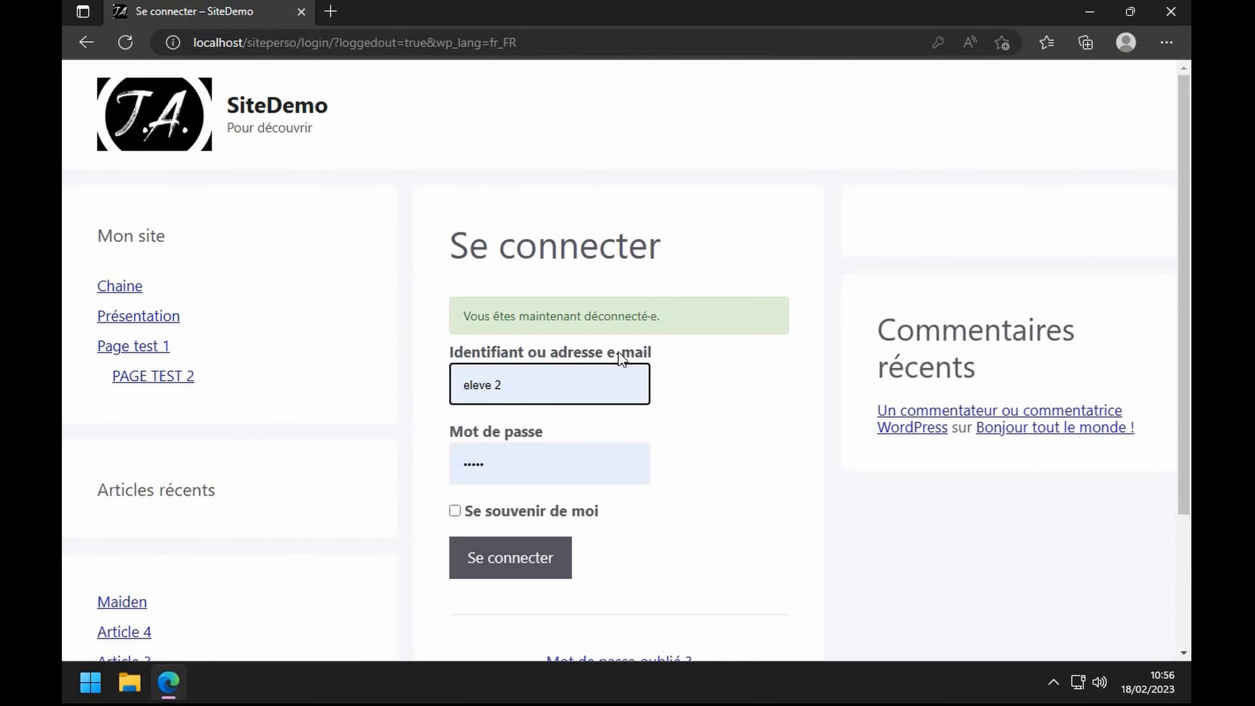
{"action": "left_click", "coordinate": [552, 391]}
{"action": "left_click", "coordinate": [490, 511]}
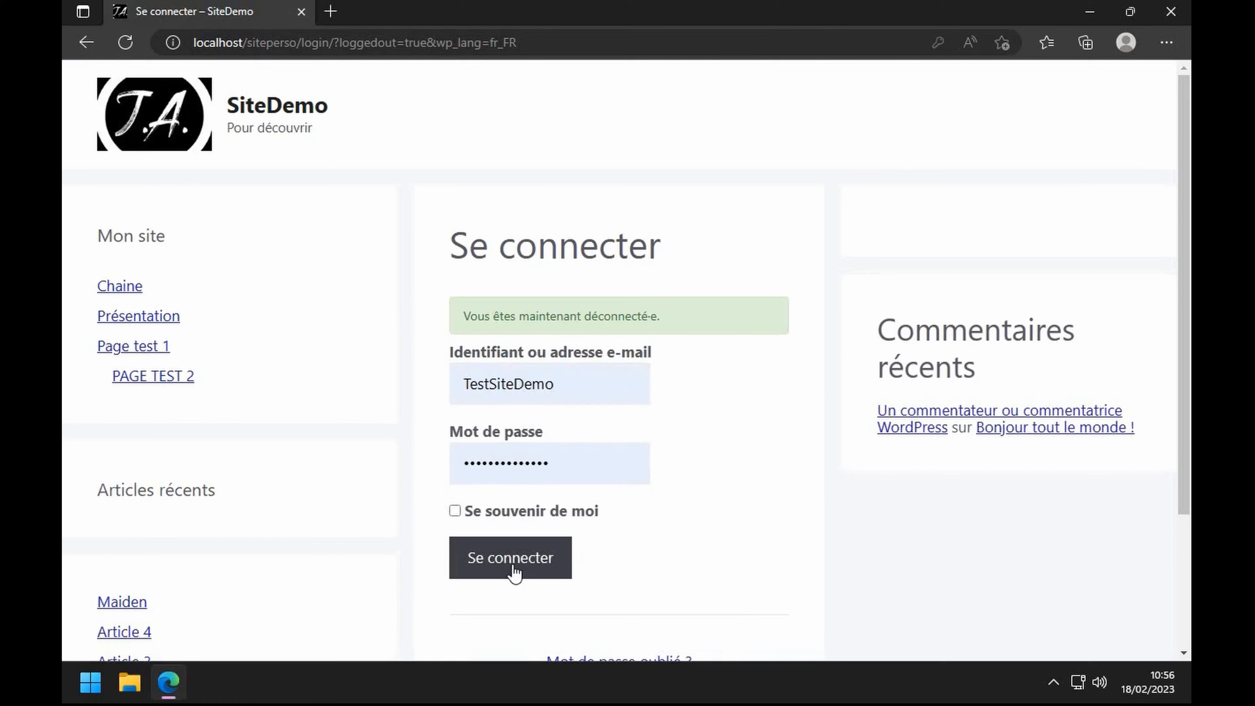
{"action": "left_click", "coordinate": [512, 568]}
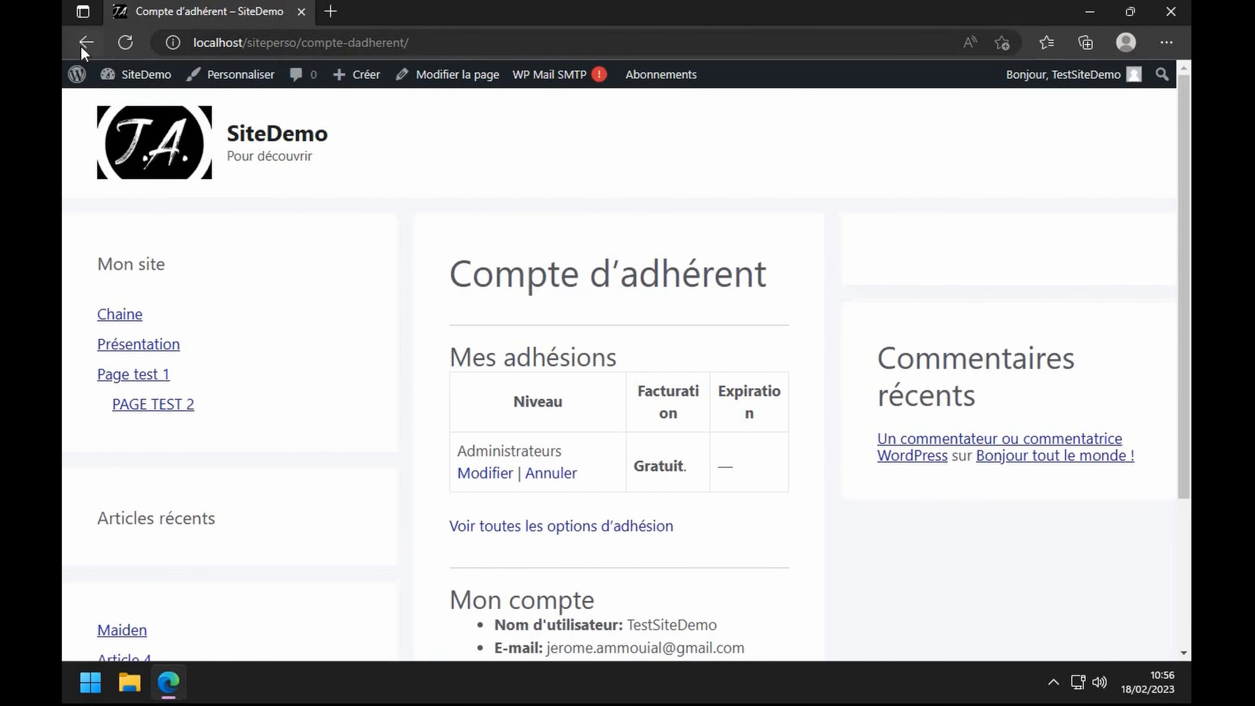
- Go to the admin dashboard and browse the list of site Pages
{"action": "left_click", "coordinate": [116, 80]}
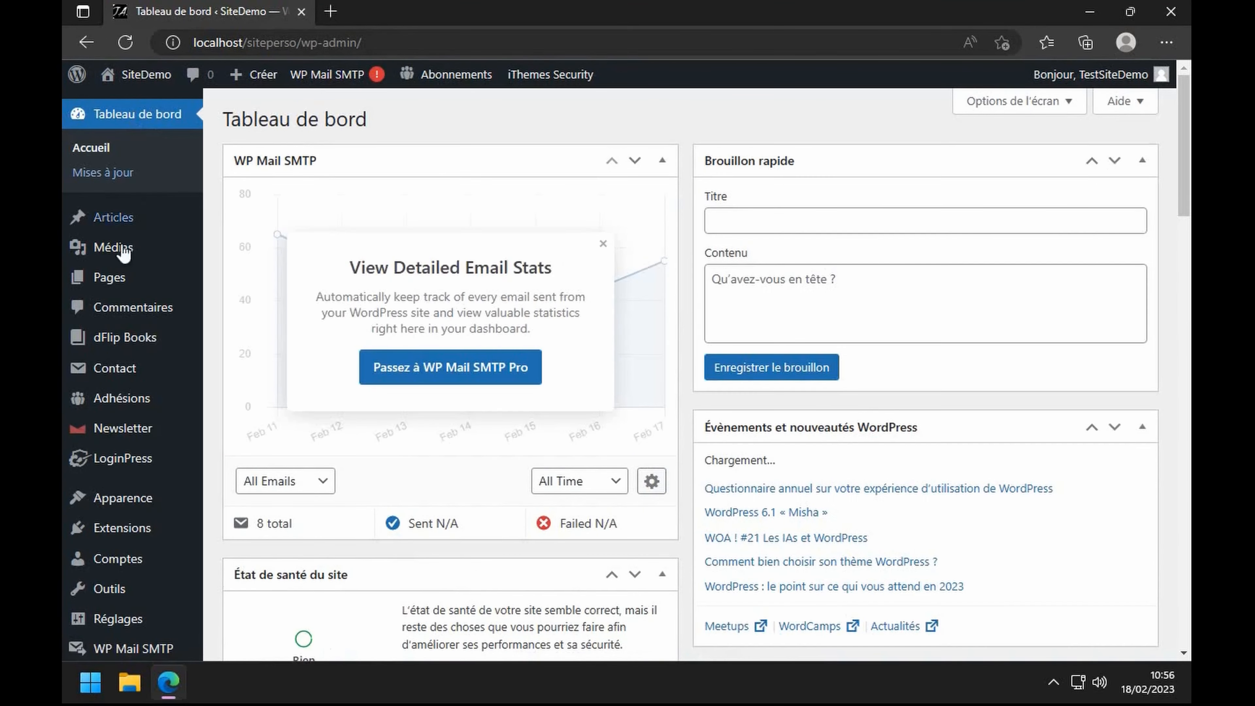
{"action": "left_click", "coordinate": [109, 278]}
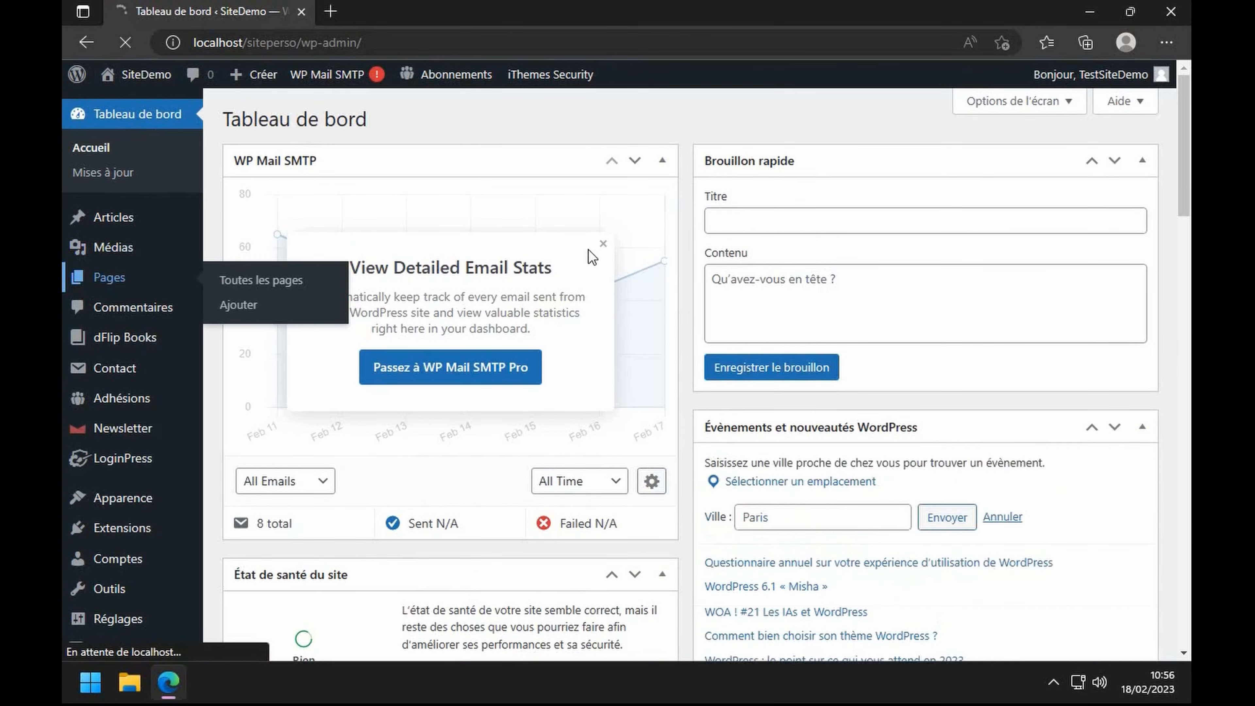
{"action": "scroll", "coordinate": [589, 255], "scroll_direction": "down", "scroll_amount": 5}
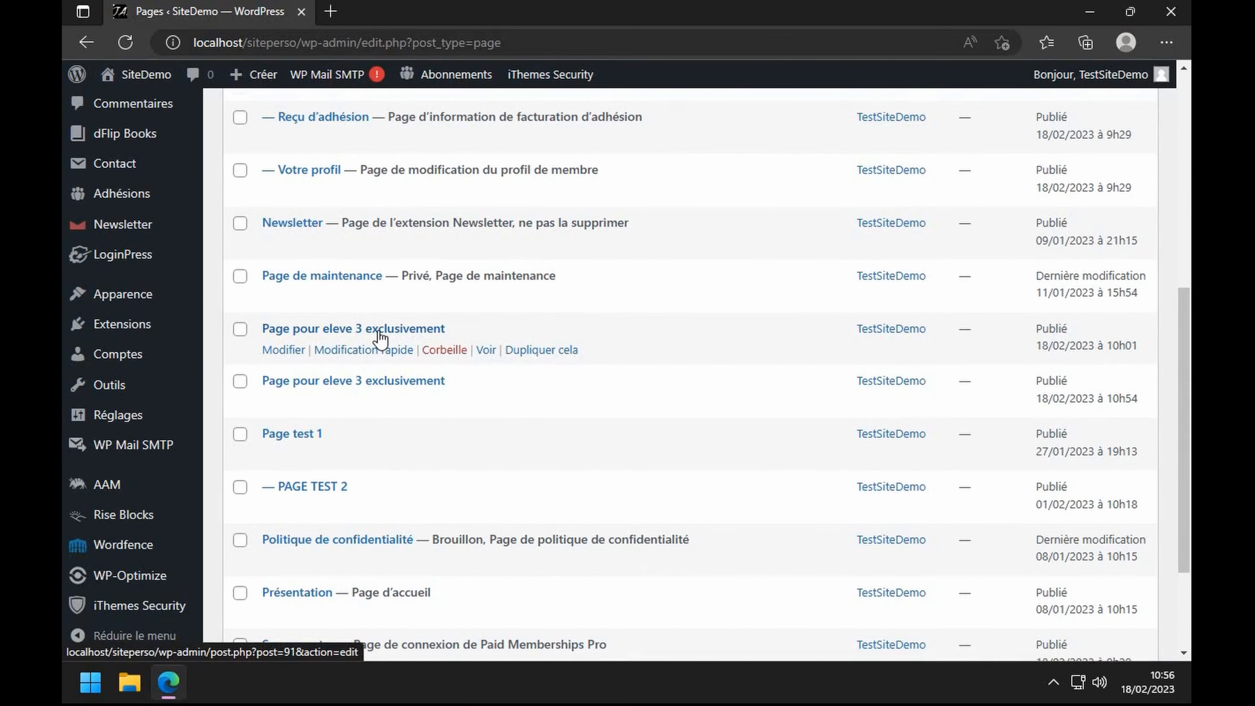
{"action": "scroll", "coordinate": [380, 339], "scroll_direction": "up", "scroll_amount": 5}
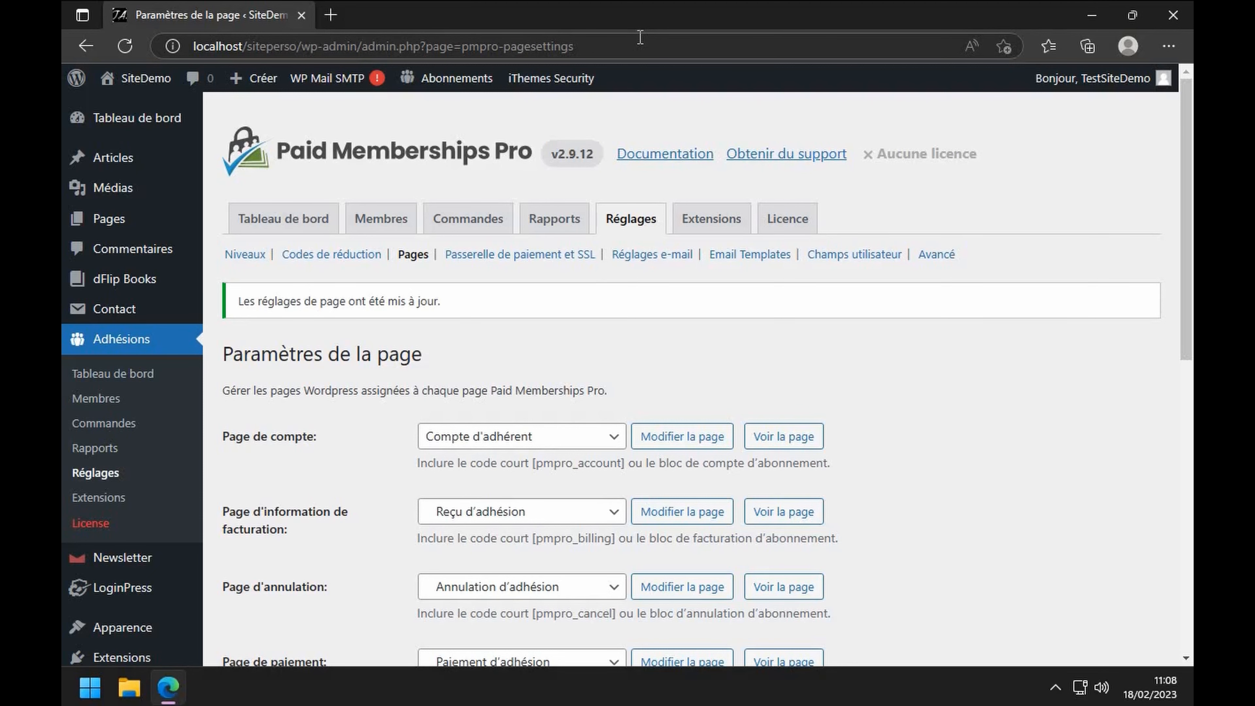
- Log out, sign back in on the membership login page, and return to the Tableau de bord
{"action": "mouse_move", "coordinate": [1136, 78]}
{"action": "left_click", "coordinate": [1066, 167]}
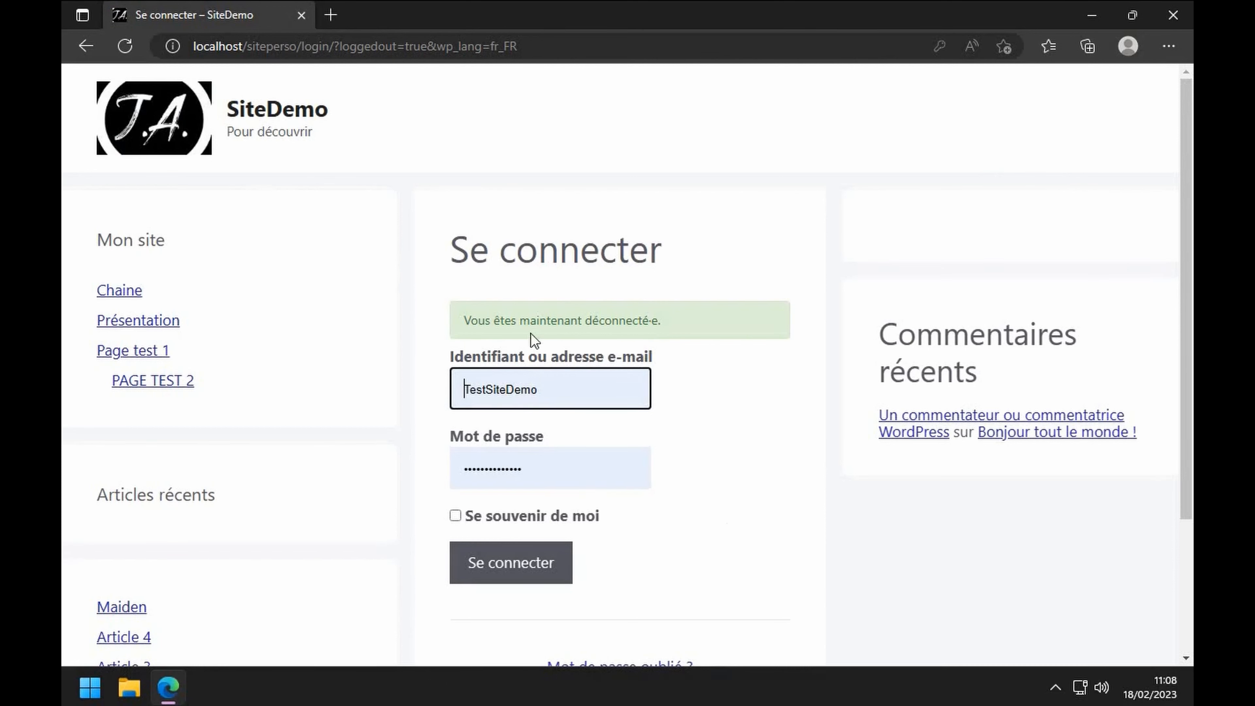
{"action": "left_click", "coordinate": [527, 567]}
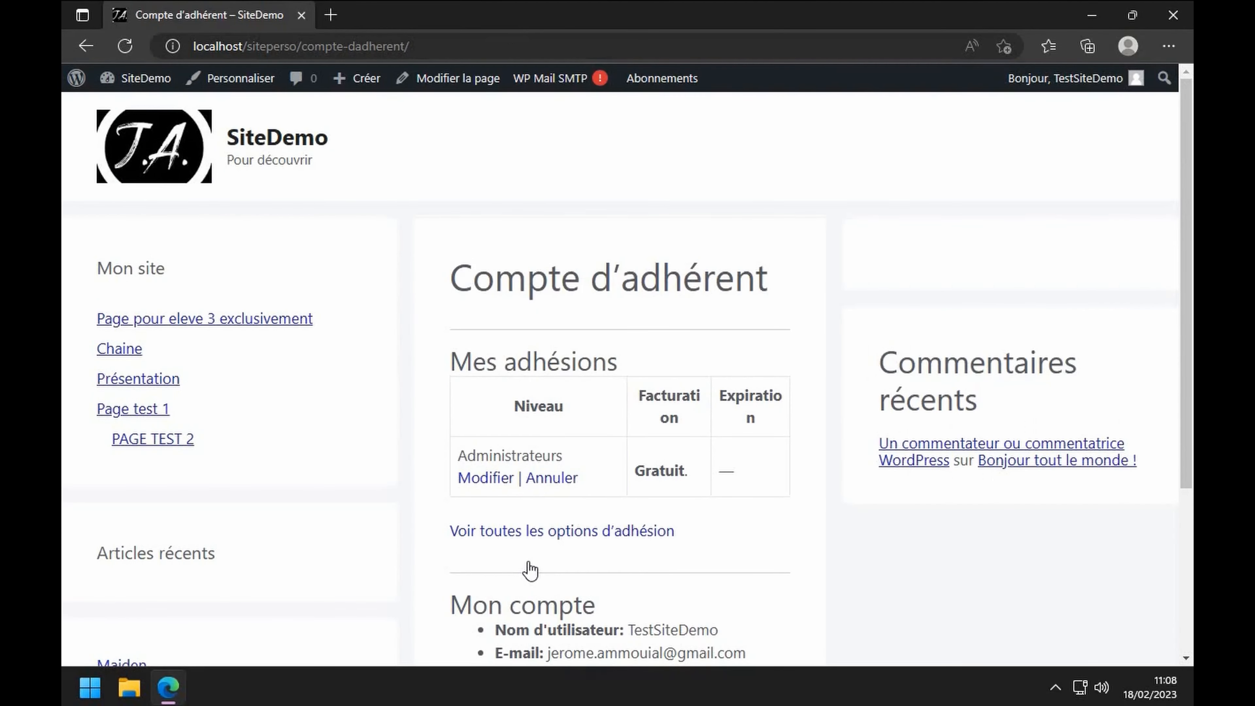
{"action": "mouse_move", "coordinate": [135, 79]}
{"action": "left_click", "coordinate": [129, 110]}
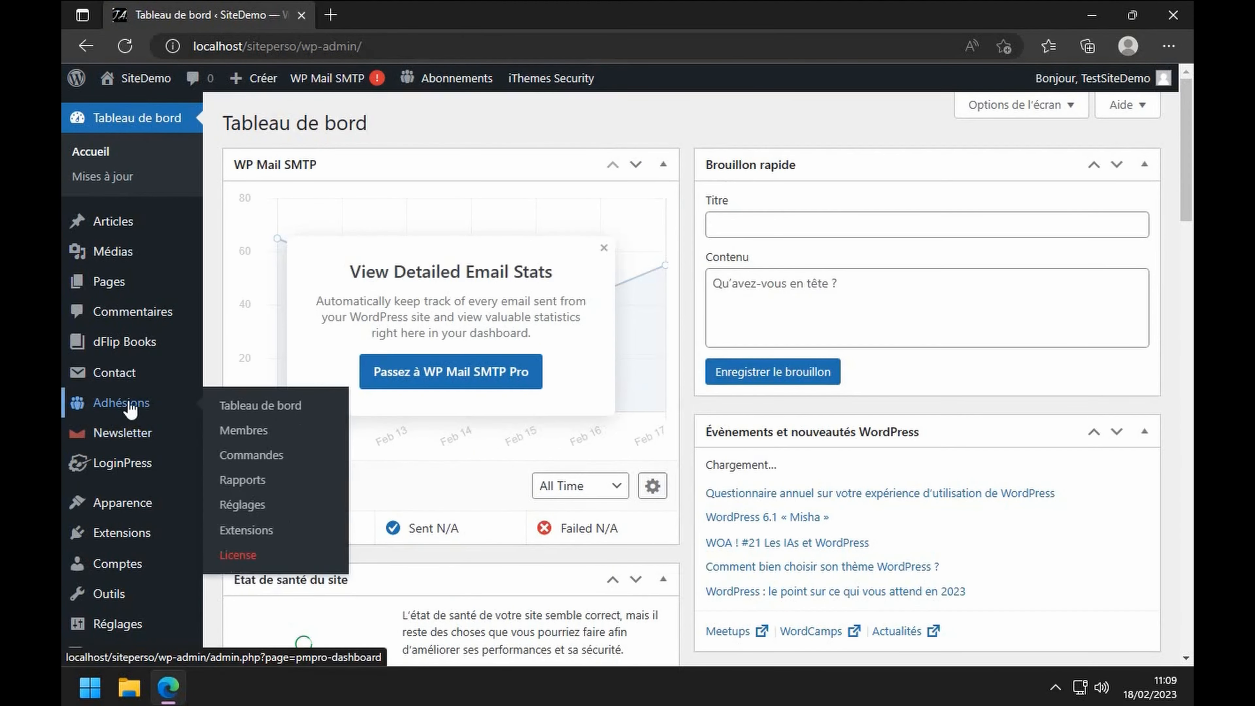
- Set the login and profile-edit pages to '-- Utiliser WordPress par défaut --' in Adhésions > Réglages > Pages and save
{"action": "left_click", "coordinate": [130, 406]}
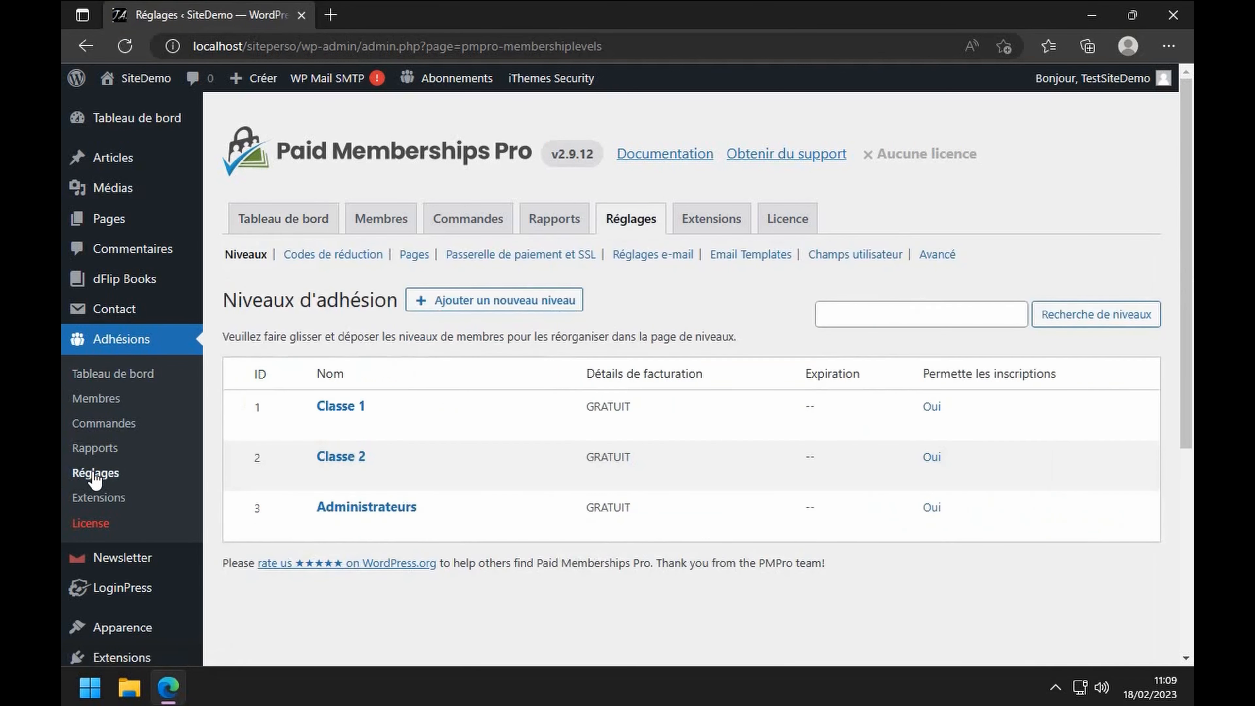
{"action": "left_click", "coordinate": [414, 254]}
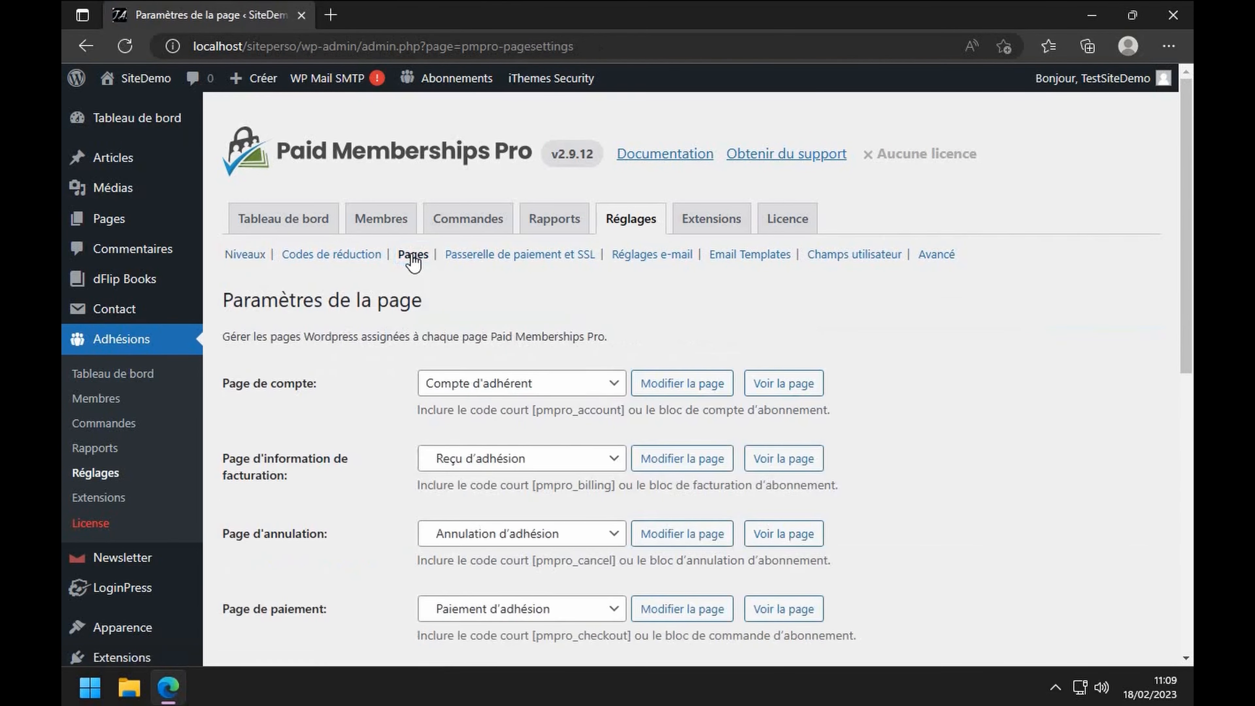
{"action": "scroll", "coordinate": [518, 426], "scroll_direction": "down", "scroll_amount": 10}
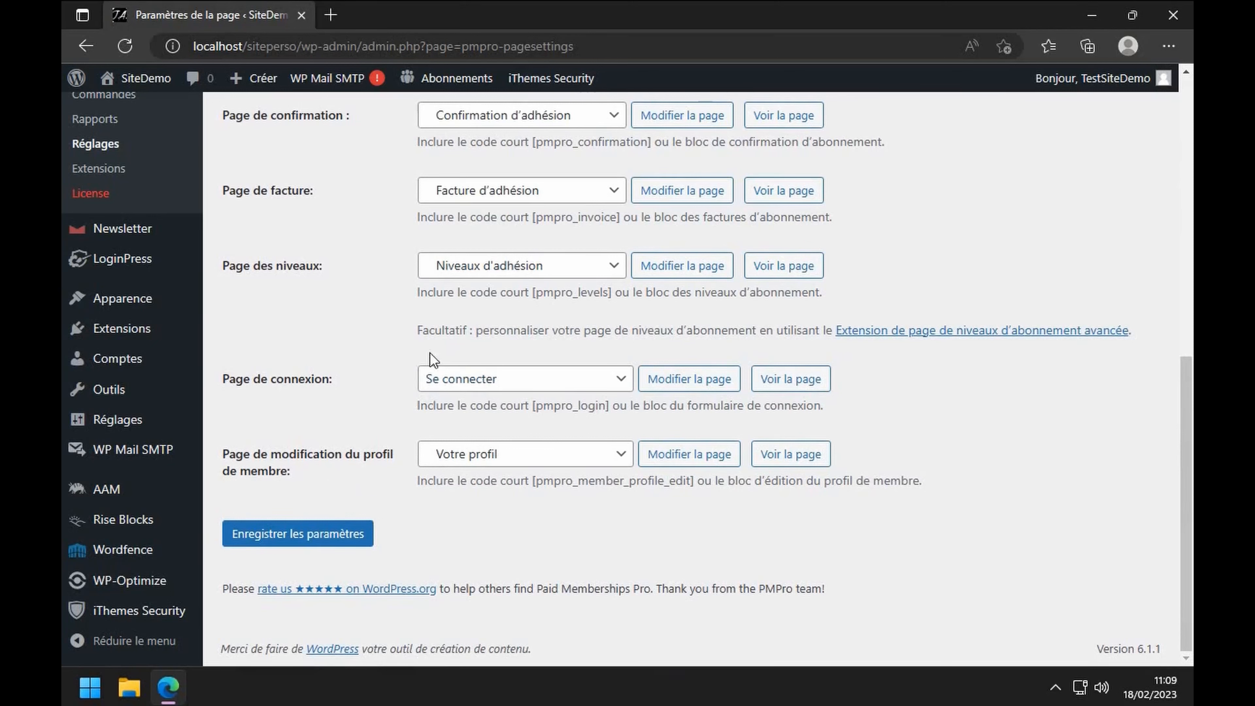
{"action": "left_click", "coordinate": [621, 378]}
{"action": "left_click", "coordinate": [510, 87]}
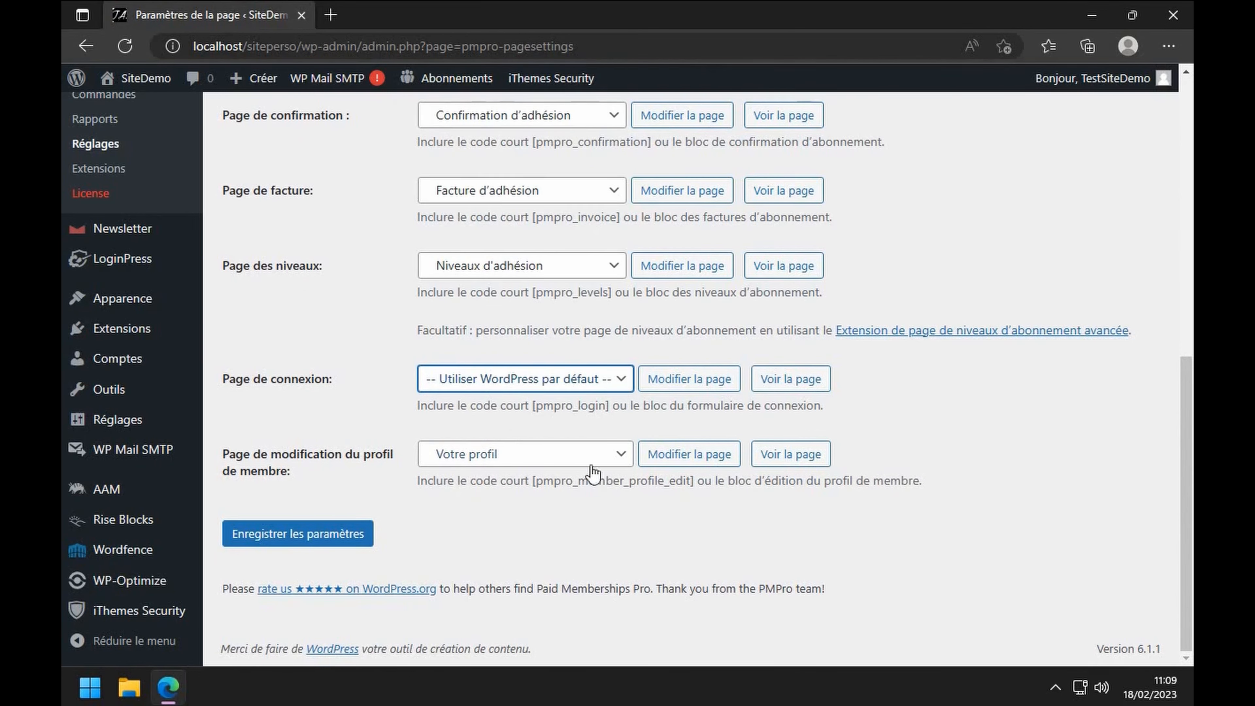
{"action": "left_click", "coordinate": [615, 459]}
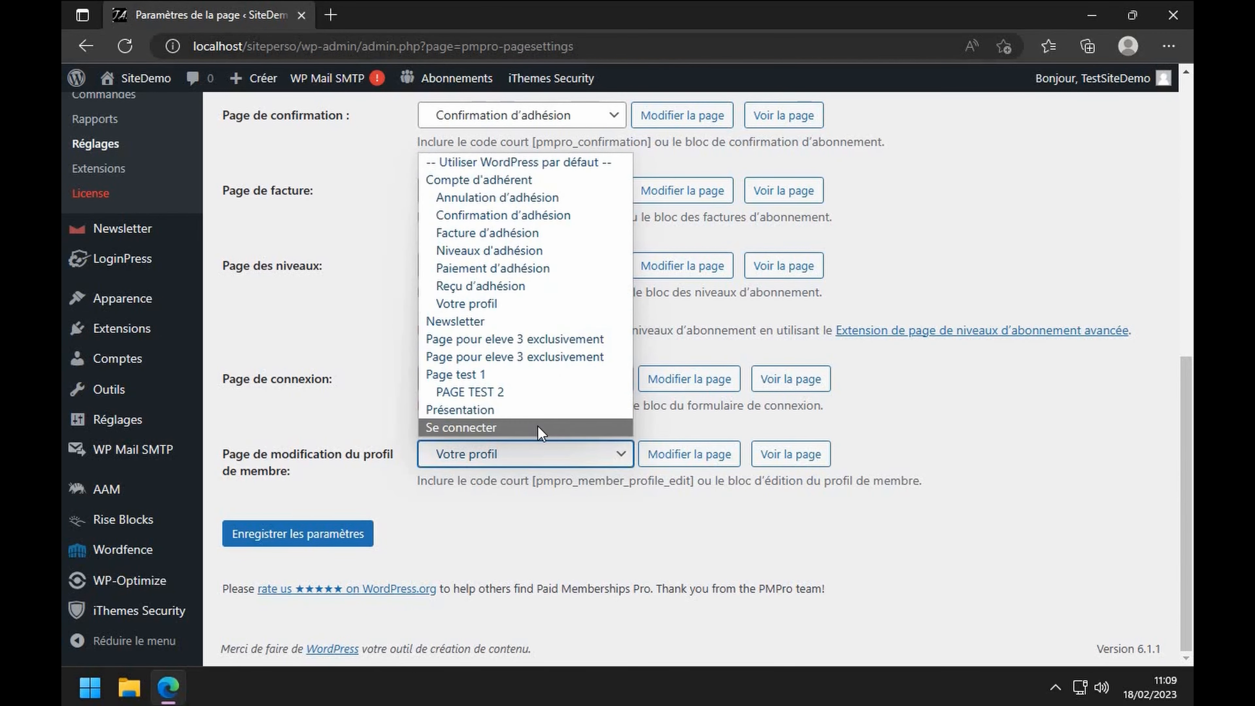
{"action": "left_click", "coordinate": [490, 163]}
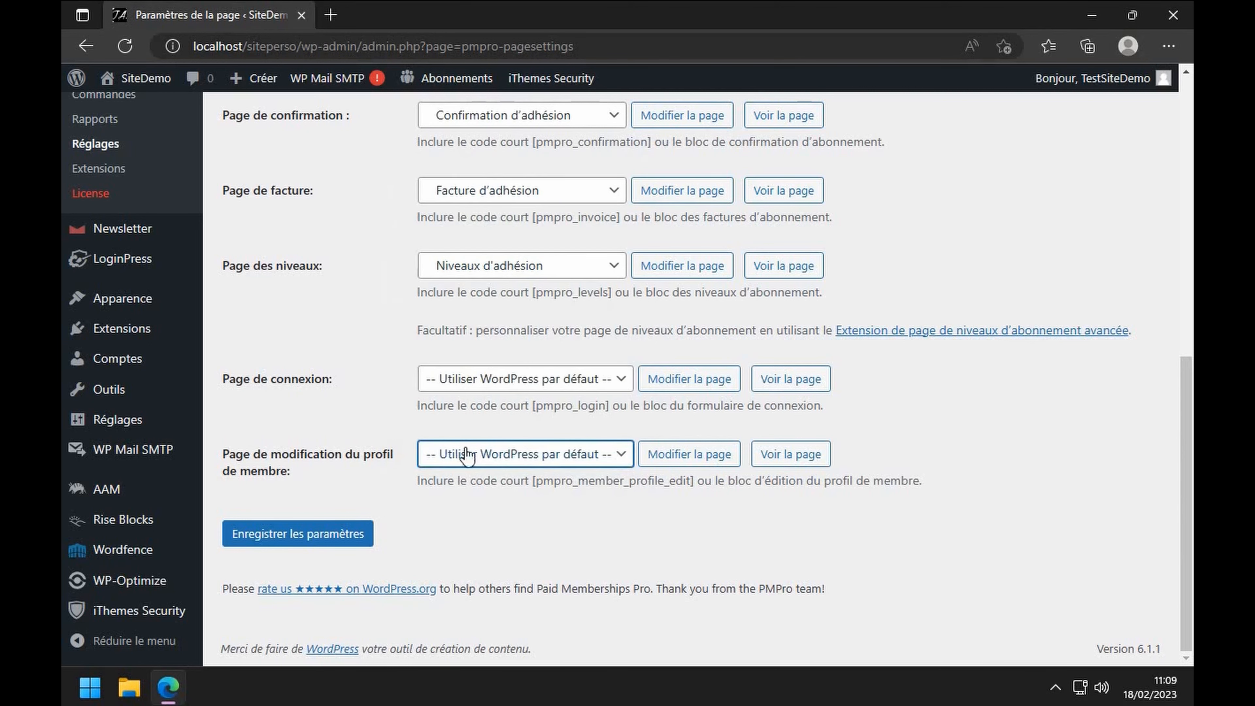
{"action": "left_click", "coordinate": [305, 534]}
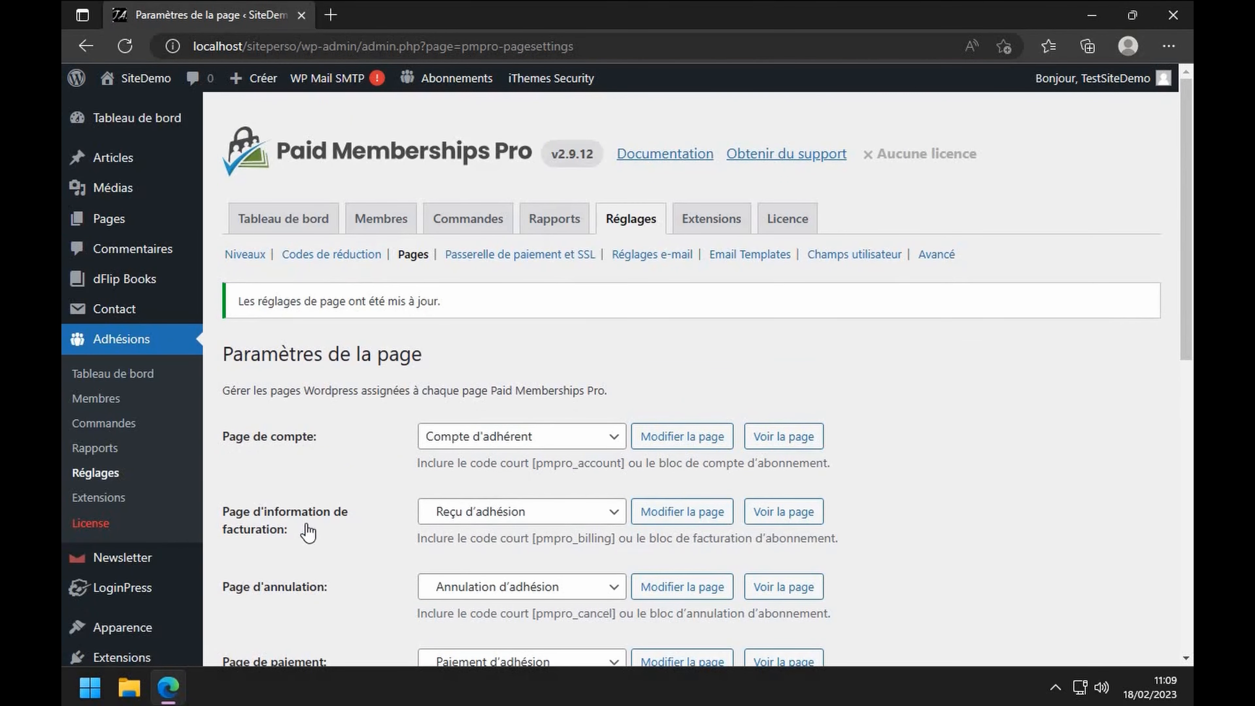
- Log out to view the standard WordPress login page, then sign back in as administrator
{"action": "mouse_move", "coordinate": [1102, 79]}
{"action": "left_click", "coordinate": [1050, 165]}
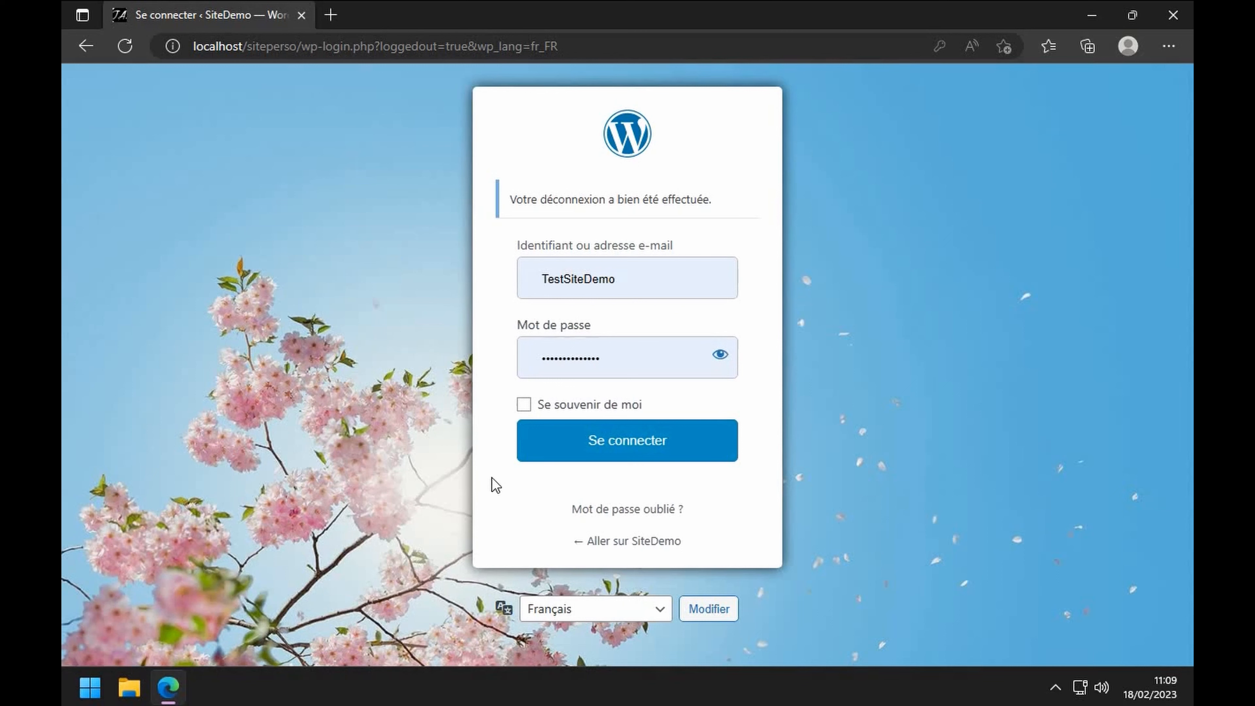
{"action": "left_click", "coordinate": [619, 441]}
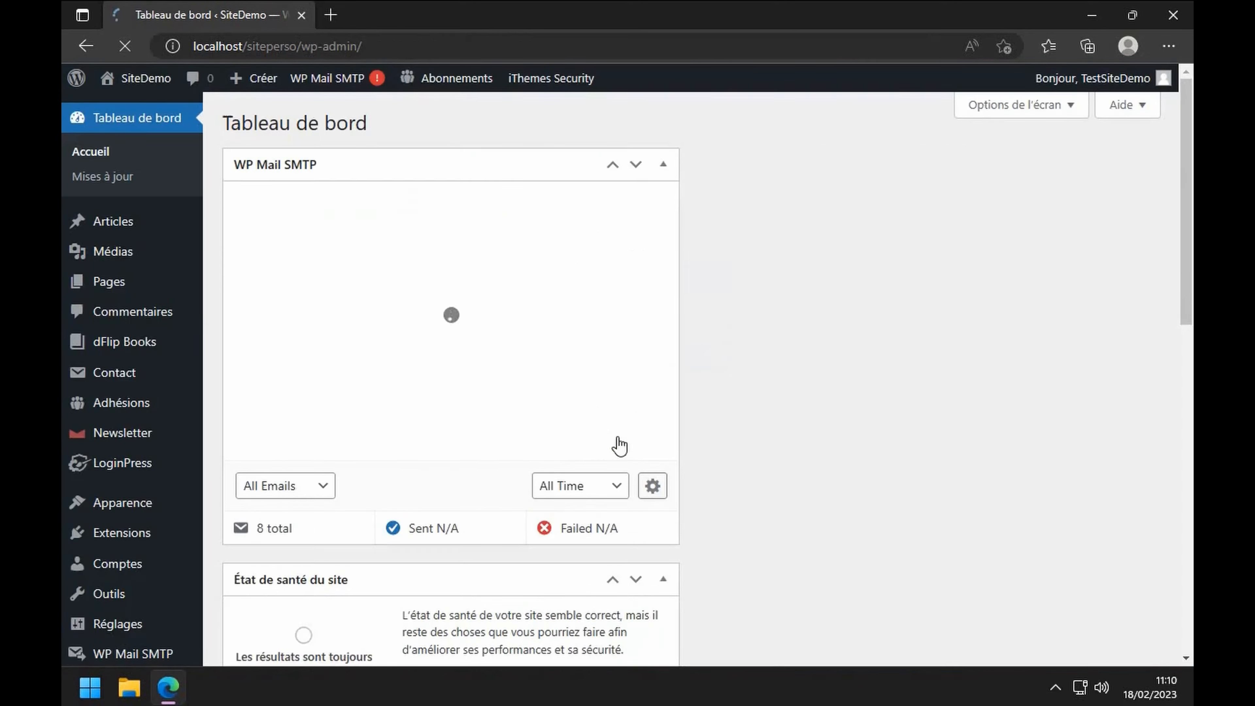
{"action": "mouse_move", "coordinate": [123, 465]}
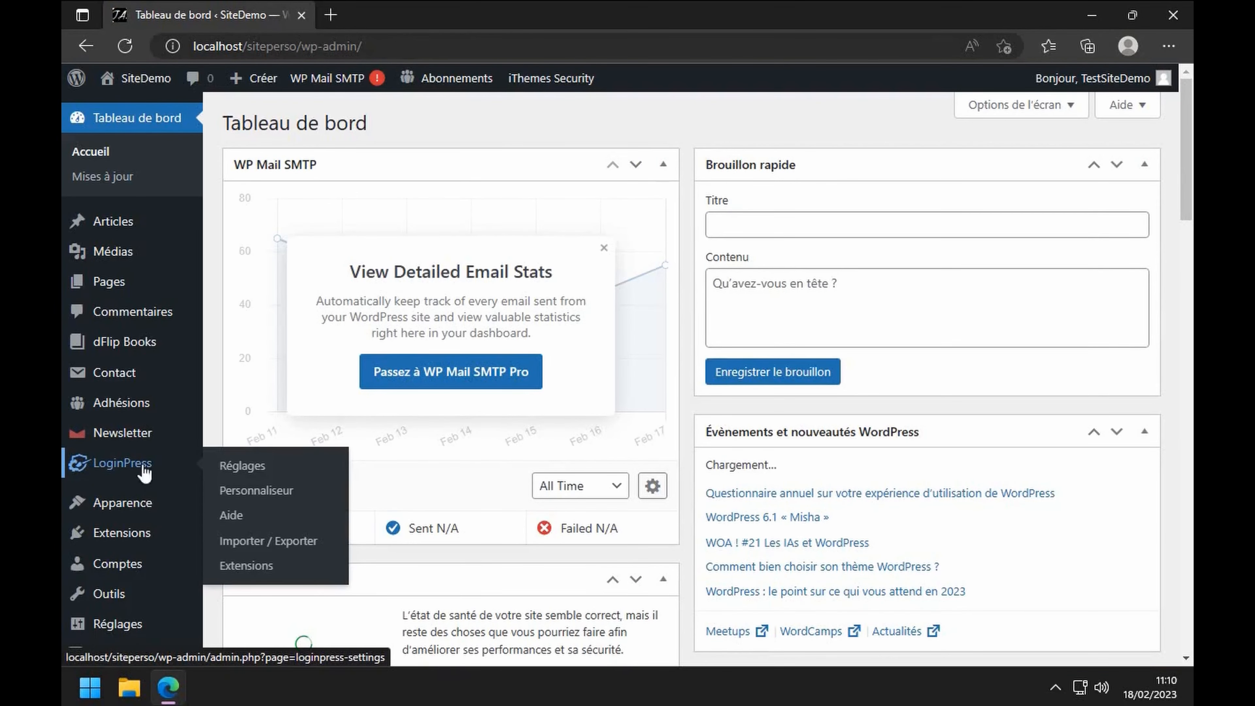
- Enable 'Se souvenir de moi automatiquement' and 'Champs personnalisés du mot de passe' in LoginPress Réglages and save
{"action": "left_click", "coordinate": [243, 465]}
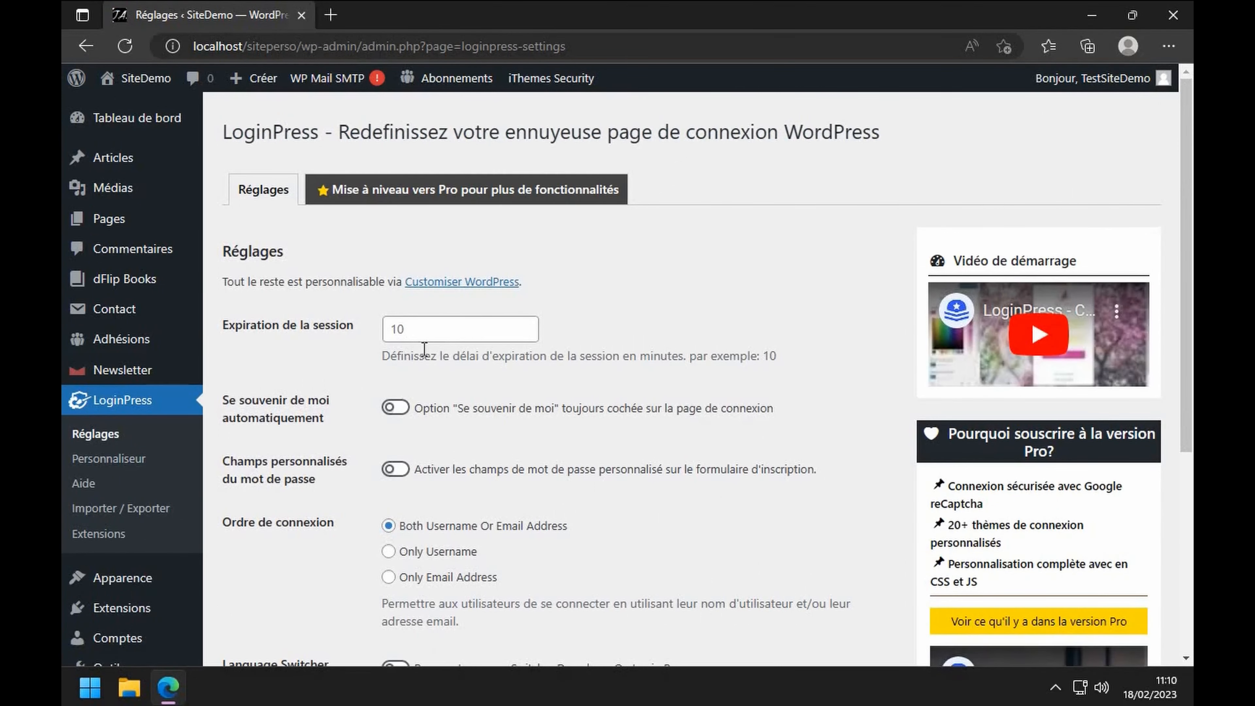
{"action": "left_click", "coordinate": [393, 408]}
{"action": "scroll", "coordinate": [461, 434], "scroll_direction": "down", "scroll_amount": 2}
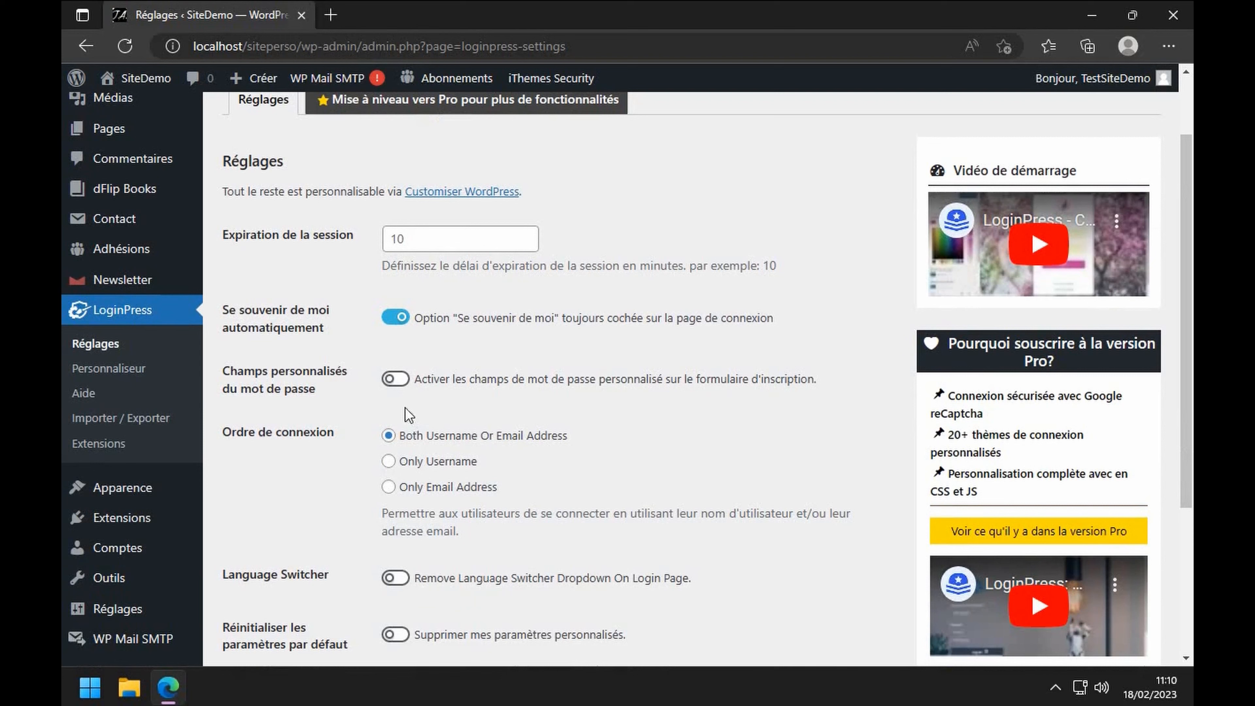
{"action": "left_click", "coordinate": [395, 393]}
{"action": "scroll", "coordinate": [454, 423], "scroll_direction": "down", "scroll_amount": 5}
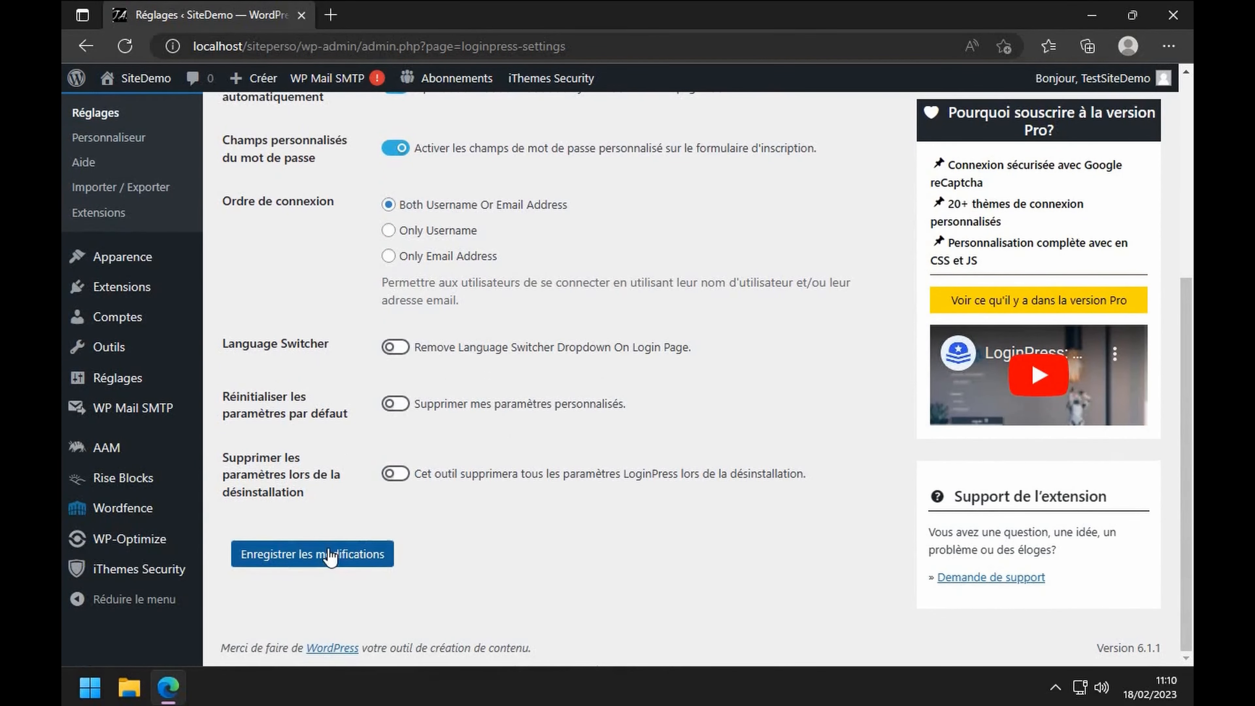
{"action": "left_click", "coordinate": [330, 555]}
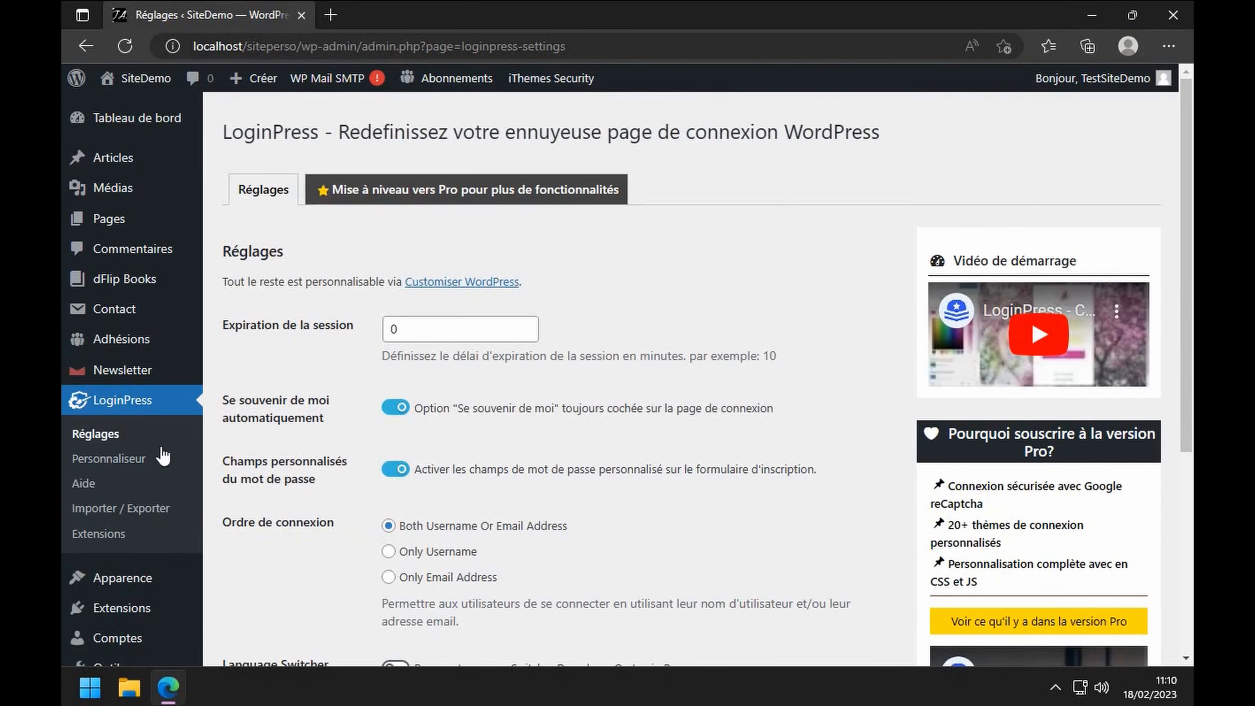
- Set the LoginPress login background to the dark blue cave gallery image and publish it
{"action": "left_click", "coordinate": [109, 460]}
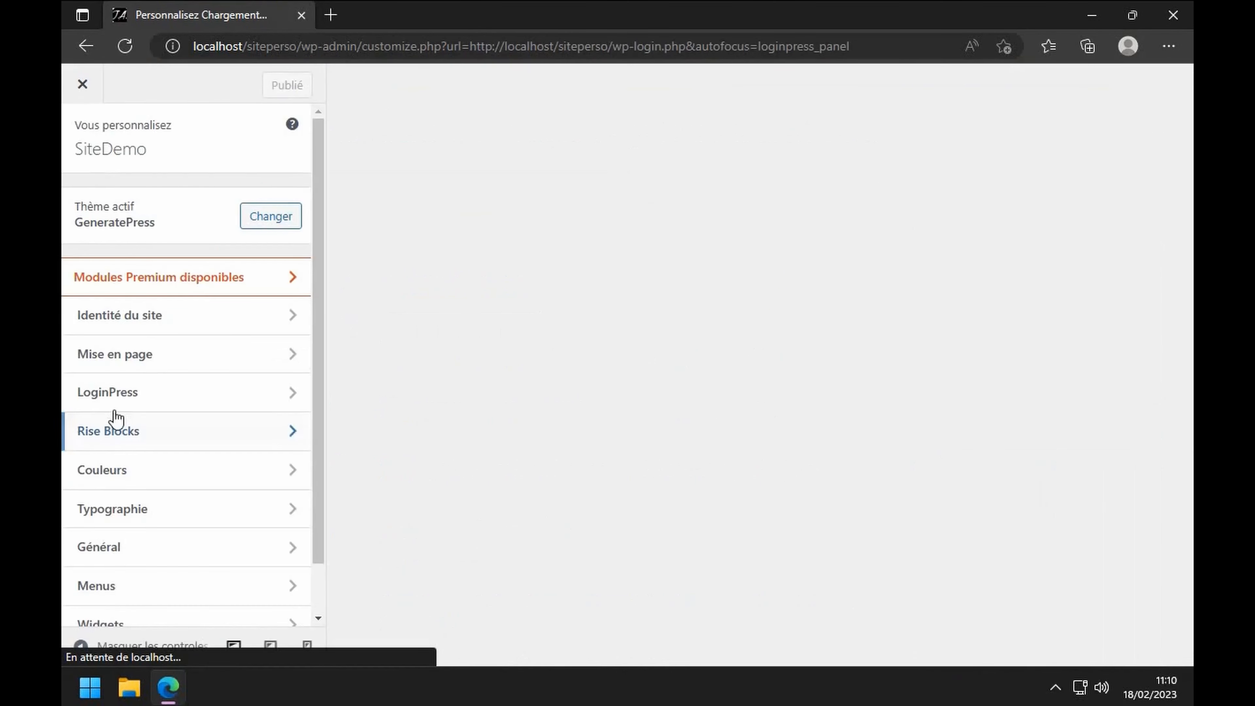
{"action": "left_click", "coordinate": [121, 396]}
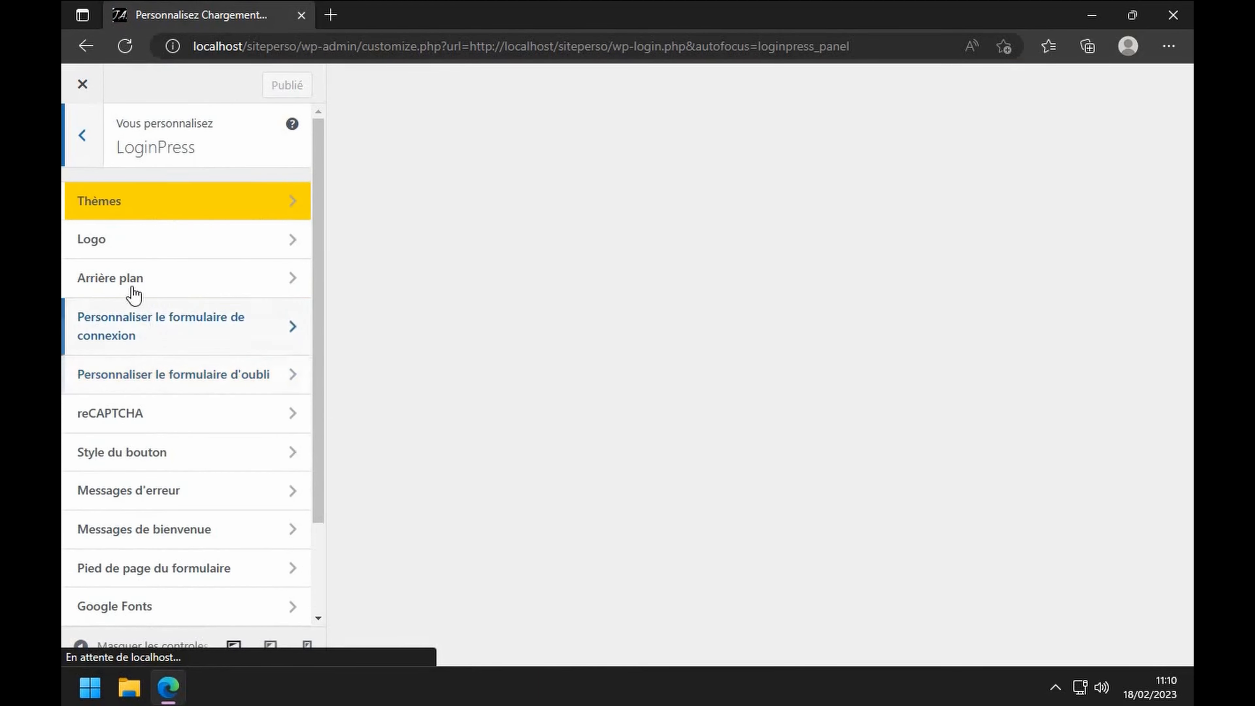
{"action": "left_click", "coordinate": [128, 278]}
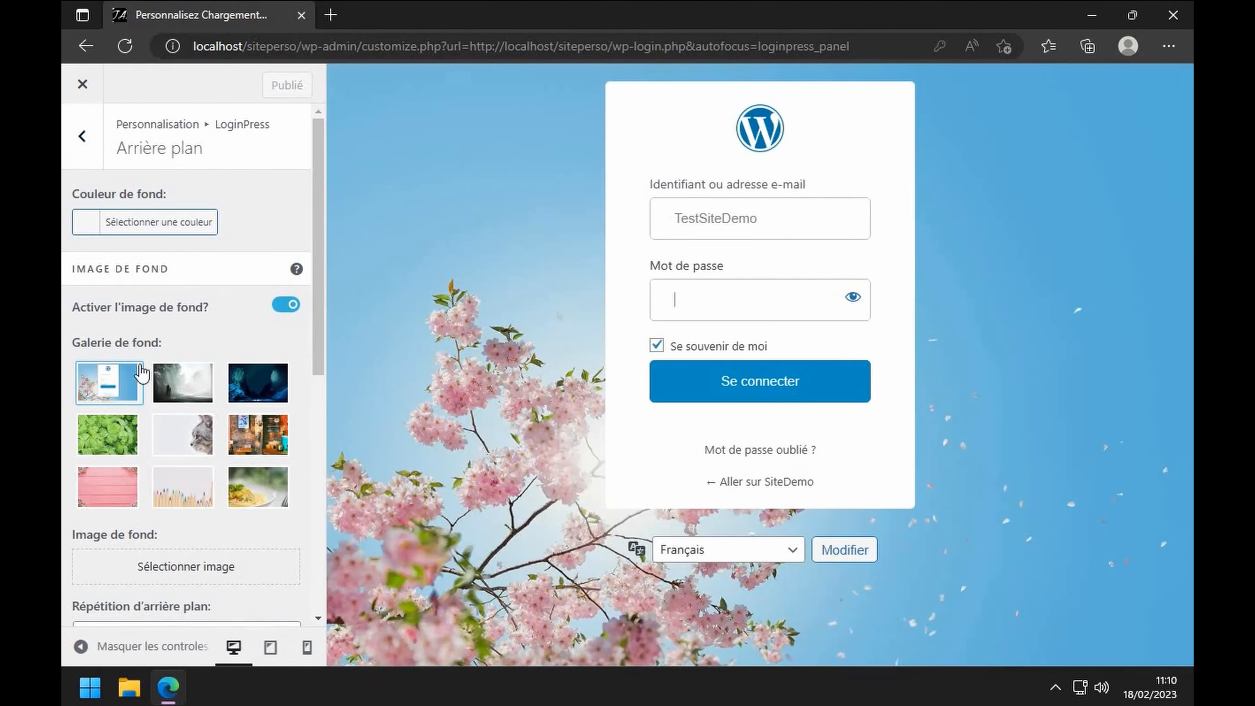
{"action": "left_click", "coordinate": [247, 385]}
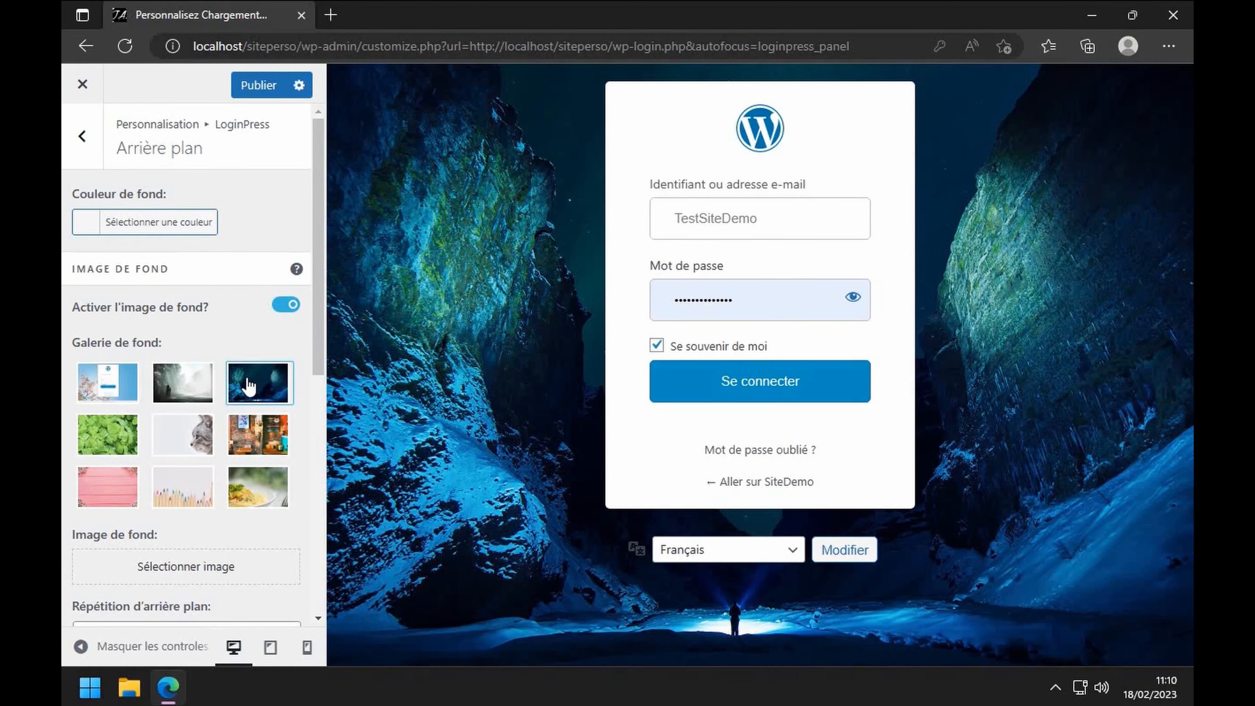
{"action": "left_click", "coordinate": [193, 387]}
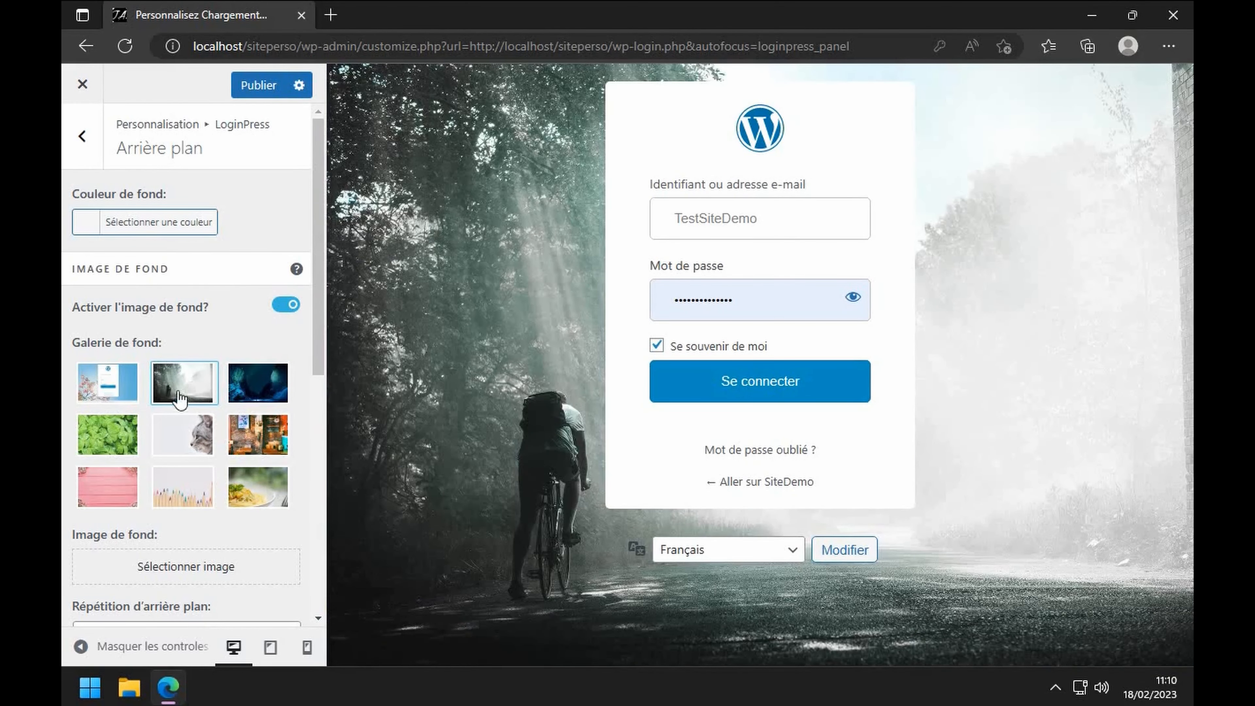
{"action": "left_click", "coordinate": [246, 389]}
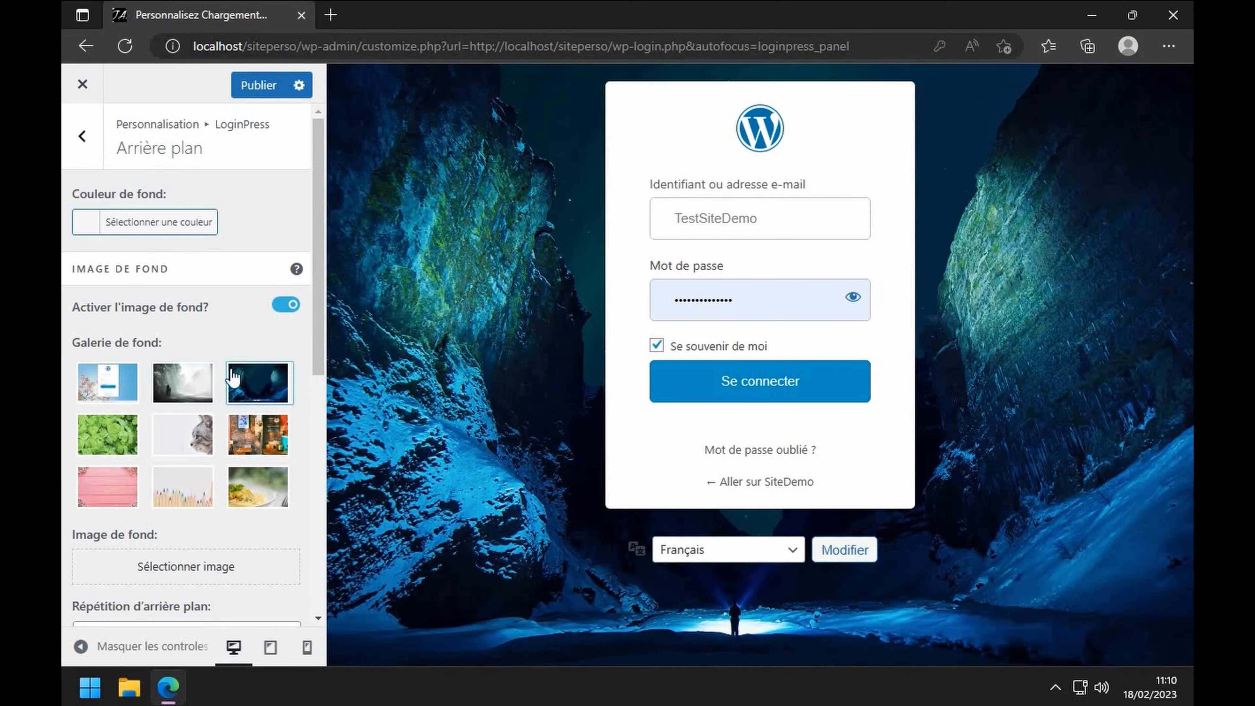
{"action": "left_click", "coordinate": [256, 86]}
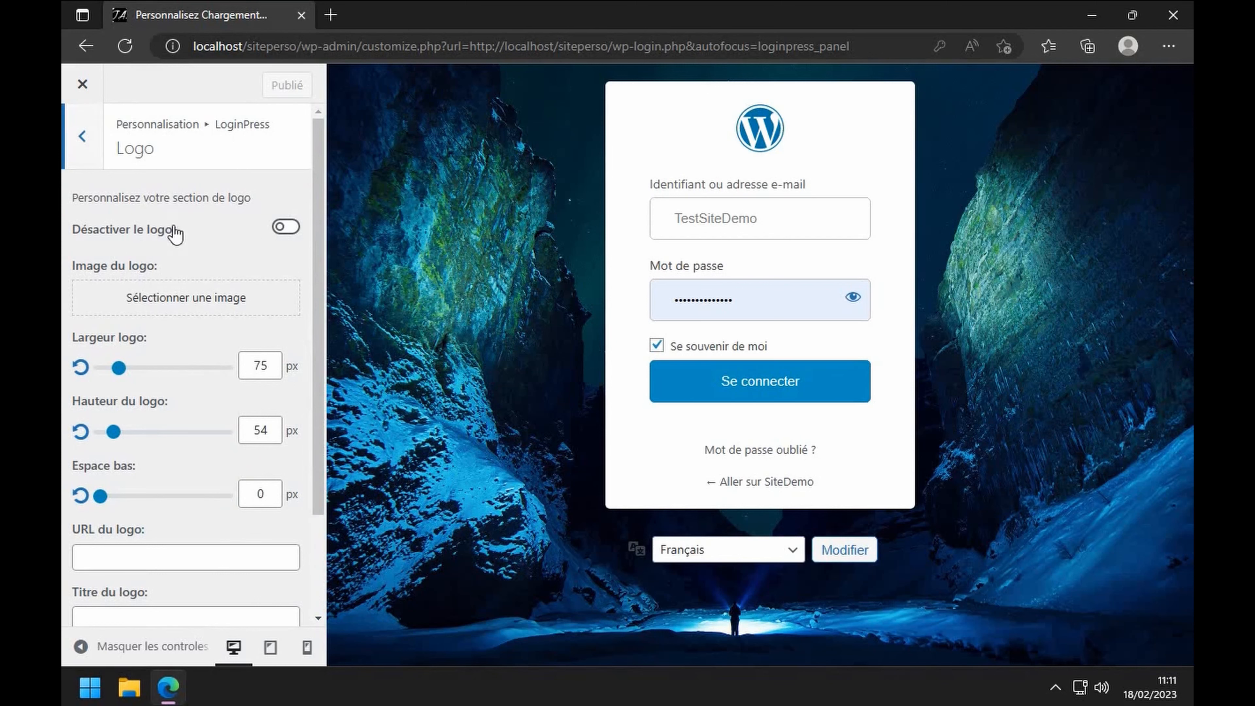
- Toggle 'Désactiver le logo' on and back off so the login logo stays visible
{"action": "left_click", "coordinate": [285, 229]}
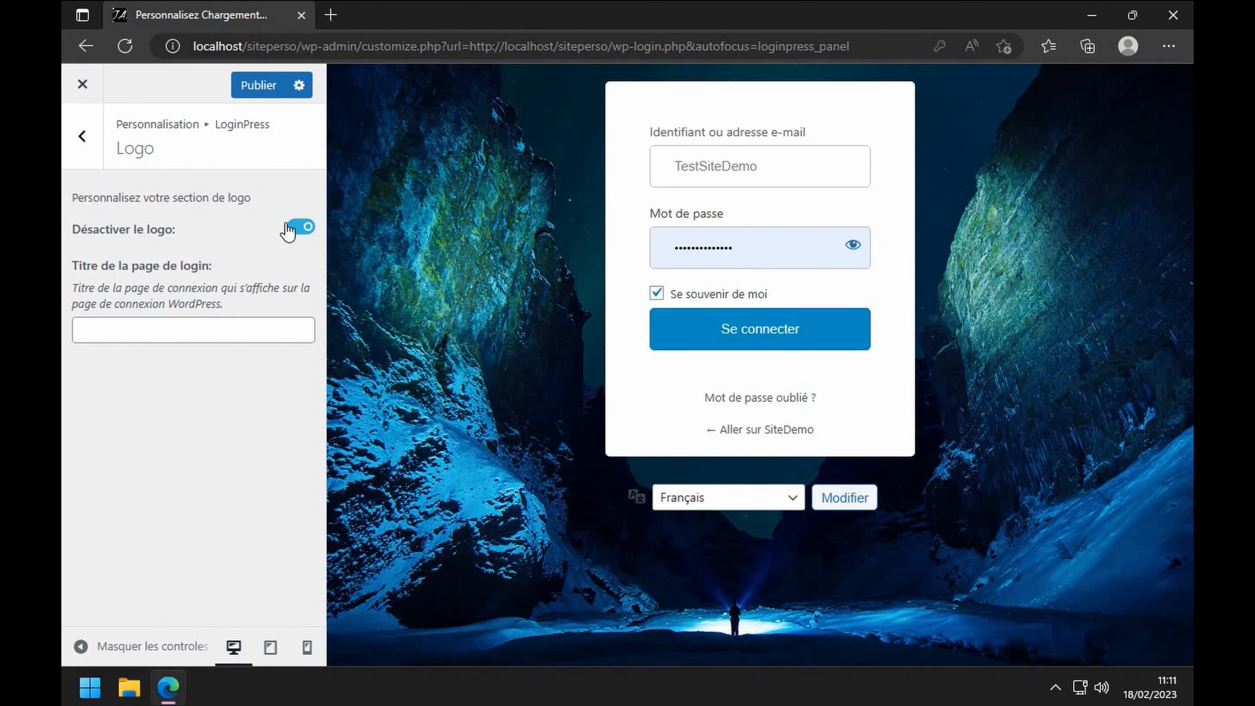
{"action": "left_click", "coordinate": [298, 227]}
{"action": "scroll", "coordinate": [244, 329], "scroll_direction": "down", "scroll_amount": 3}
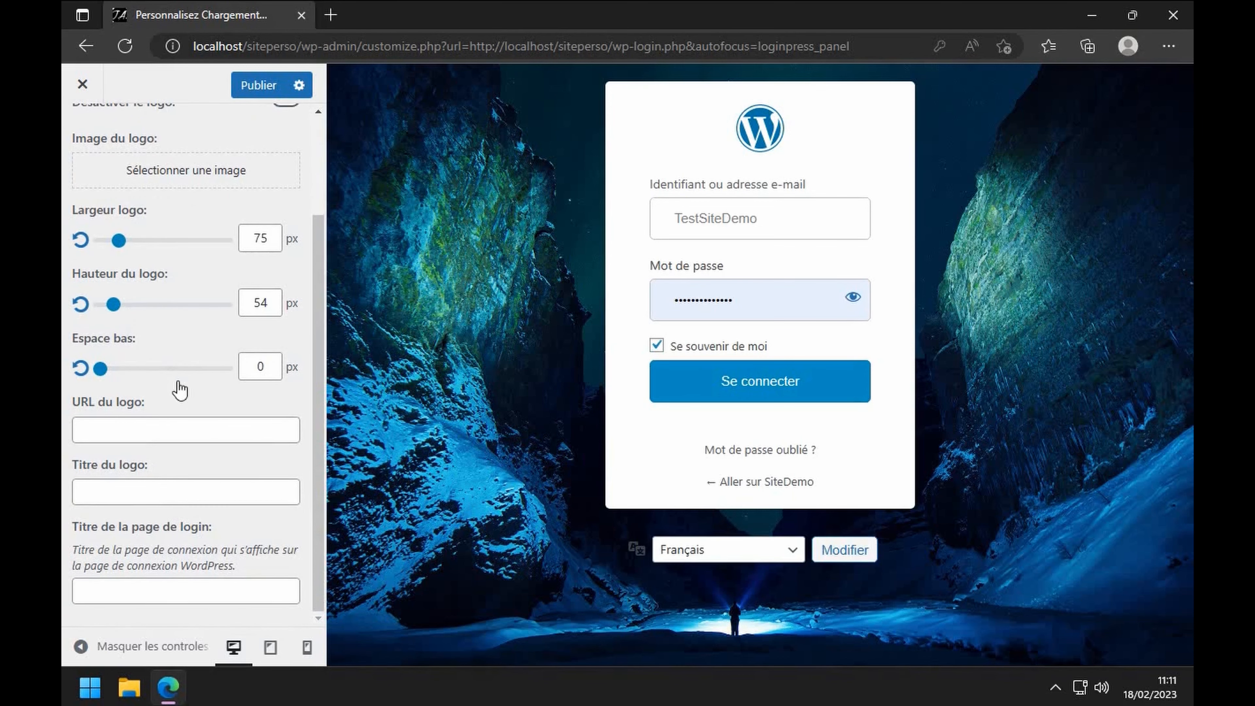
{"action": "scroll", "coordinate": [96, 200], "scroll_direction": "up", "scroll_amount": 4}
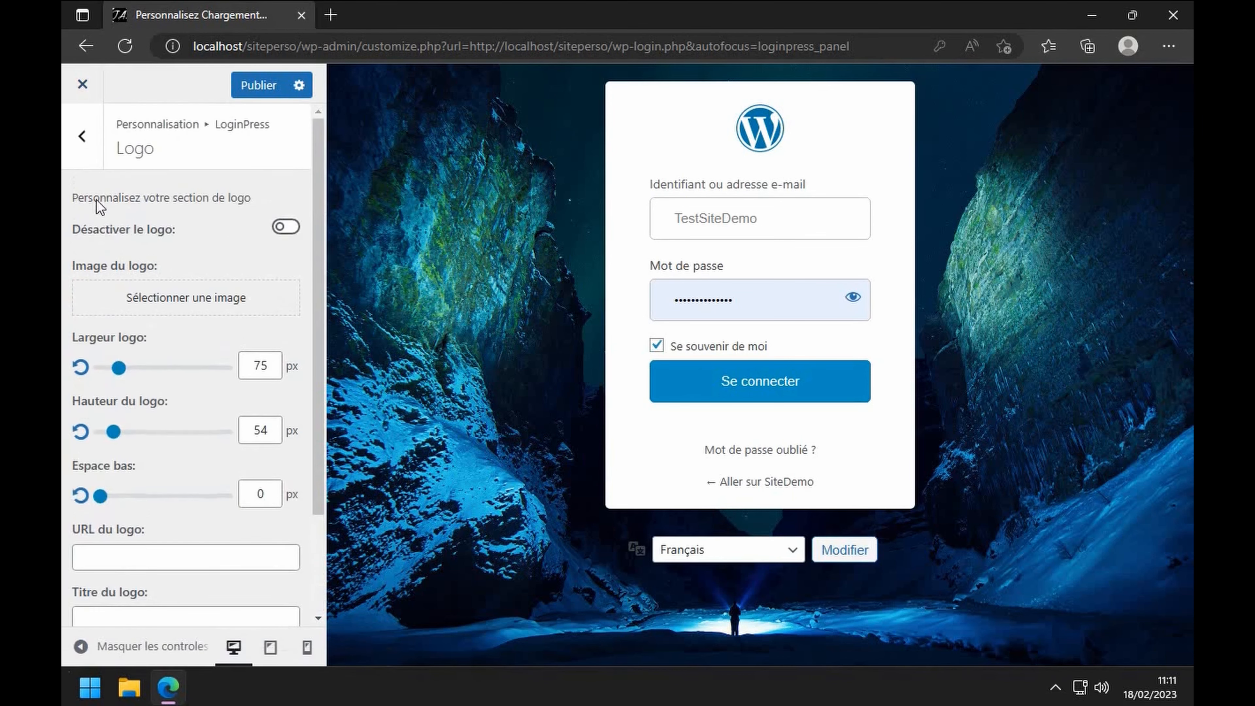
- Return to the LoginPress sections list and publish the login page customizations
{"action": "left_click", "coordinate": [83, 143]}
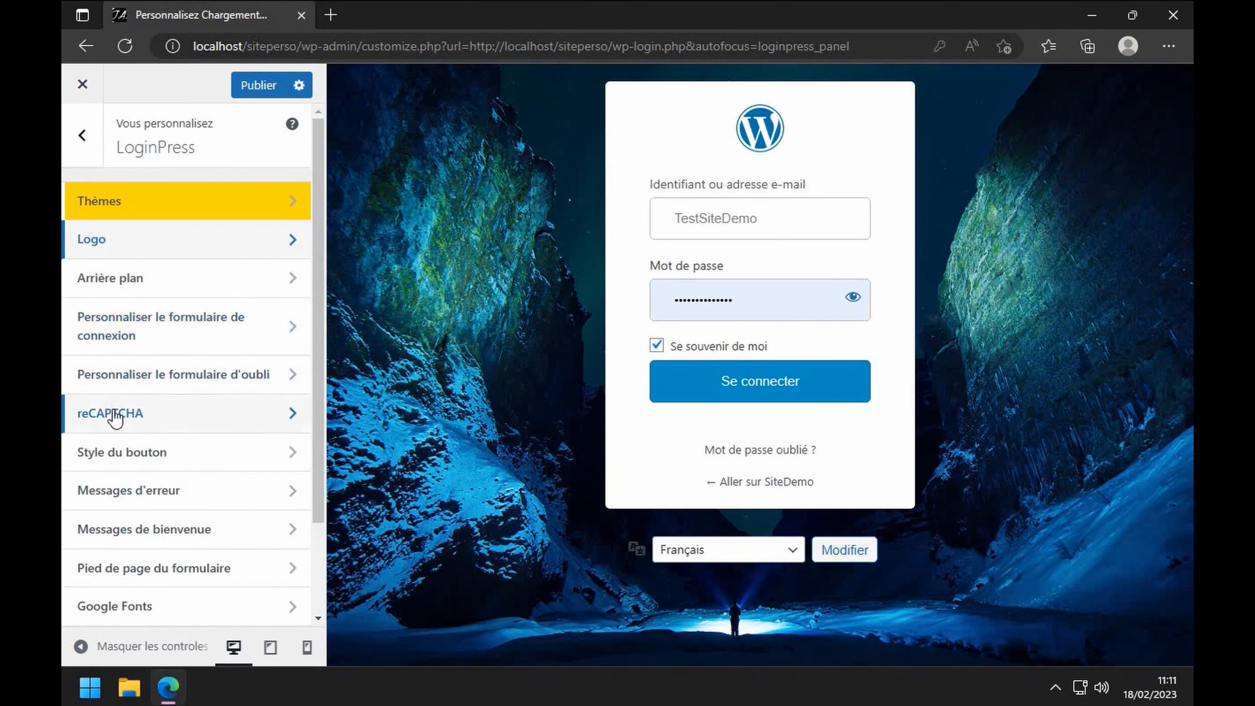
{"action": "scroll", "coordinate": [156, 544], "scroll_direction": "down", "scroll_amount": 2}
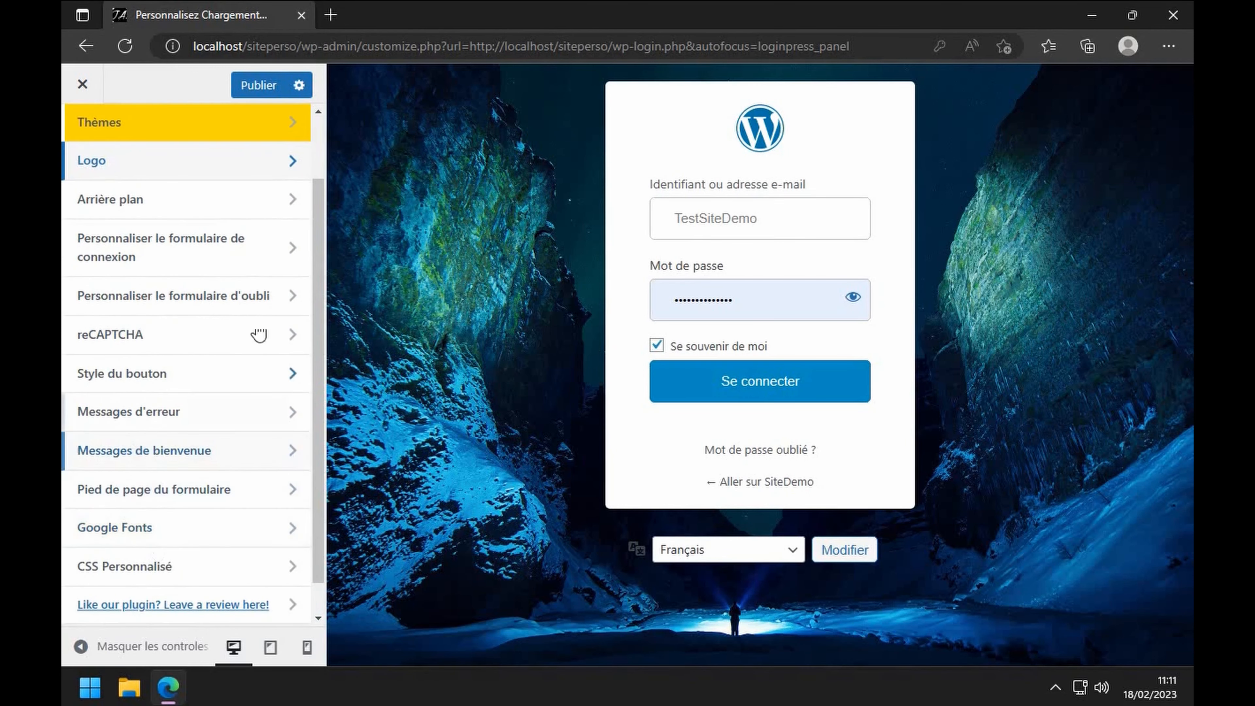
{"action": "mouse_move", "coordinate": [440, 168]}
{"action": "left_click", "coordinate": [259, 85]}
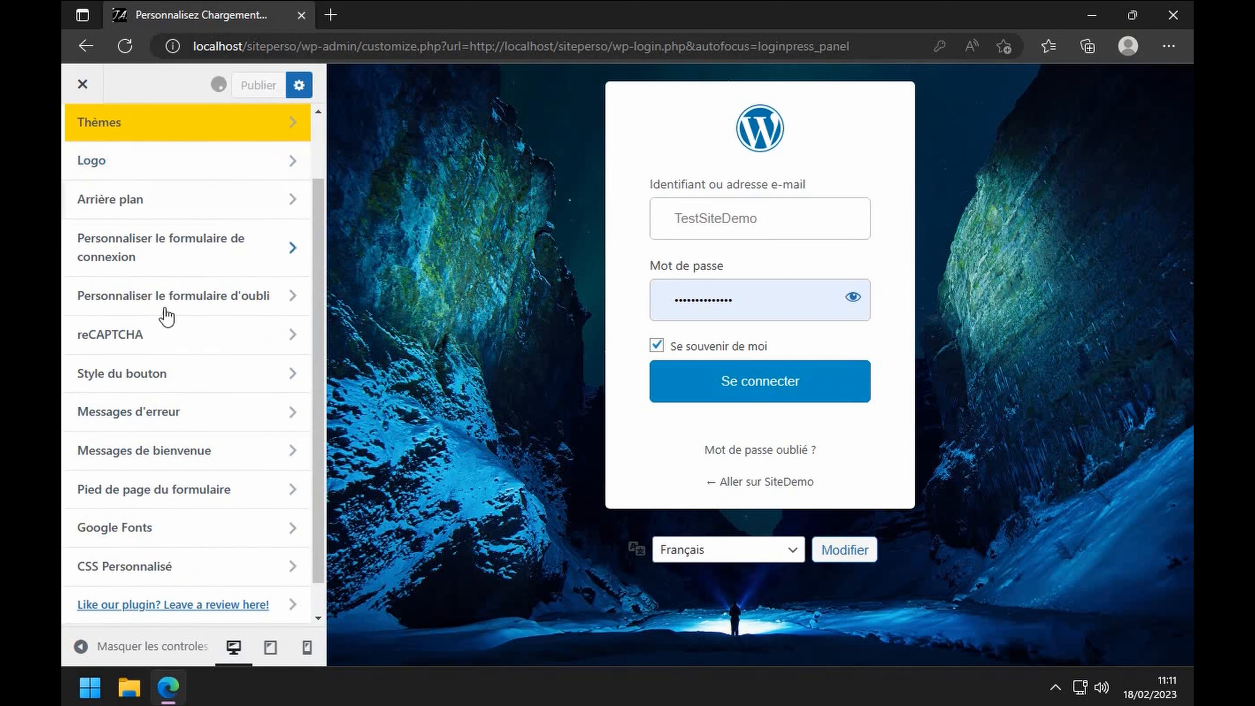